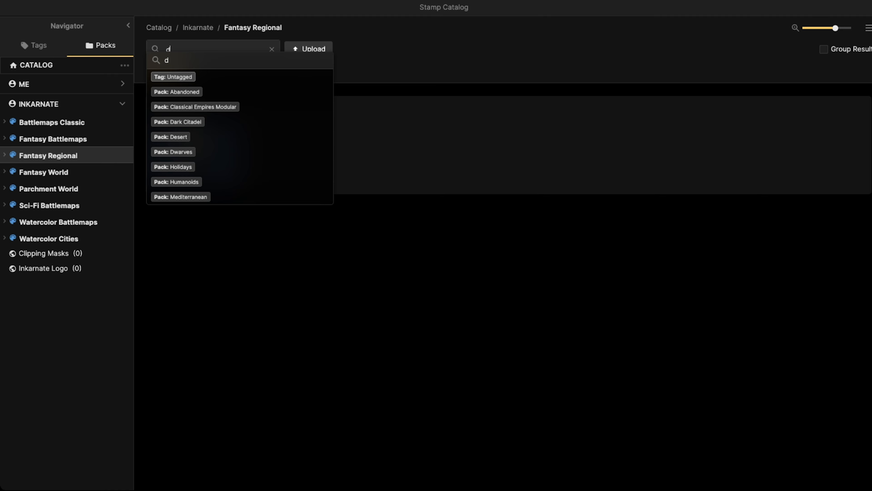
- Search the Fantasy Regional stamp catalog for "dock" and pick the tall raised wooden dock stamp
key("Return")
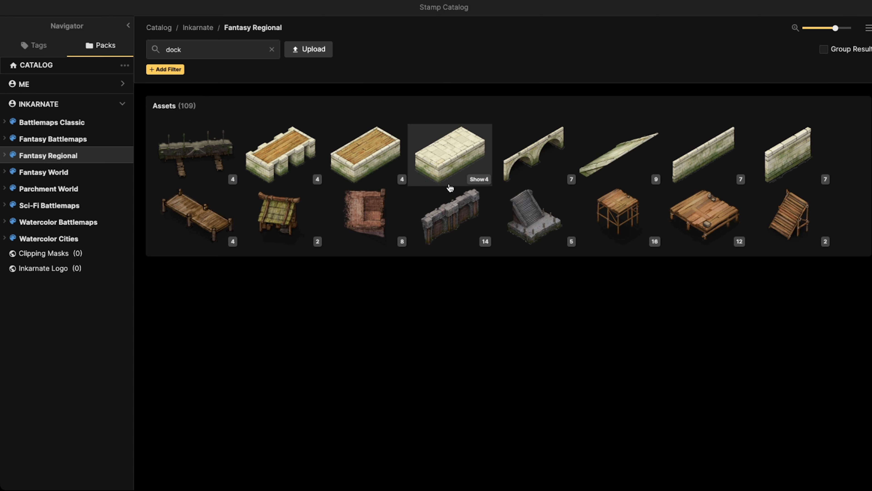
left_click(586, 197)
scroll(276, 235, "up", 5)
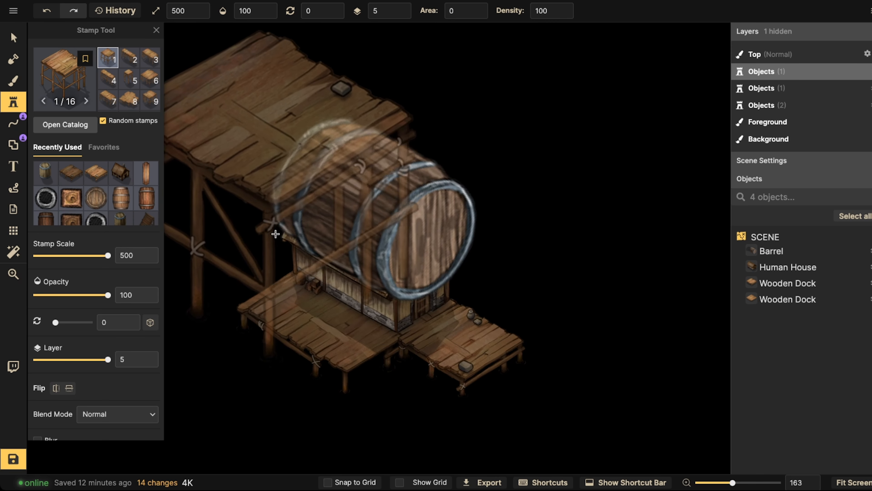
- Choose variant 11 of the raised dock stamp and place it at scale 330 on the dock beside the giant barrel
key("Left")
key("Left")
key("Left")
key("Left")
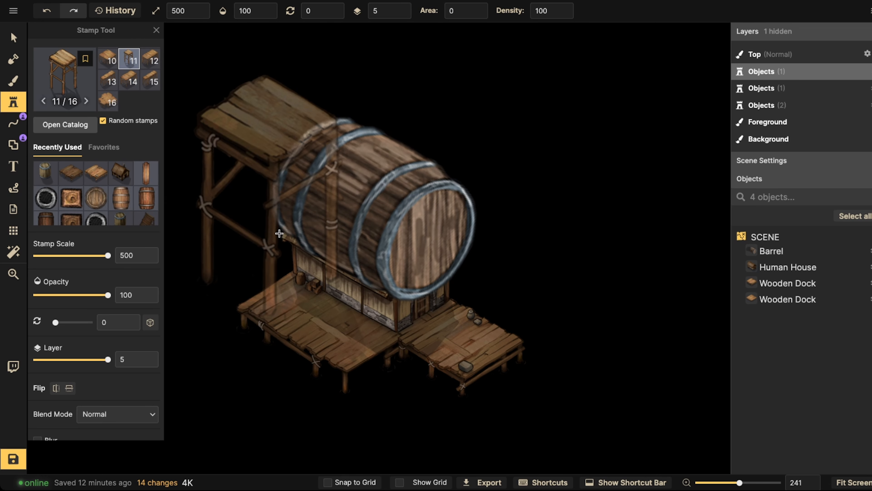
key("Right")
scroll(288, 250, "down", 3)
scroll(288, 250, "down", 14)
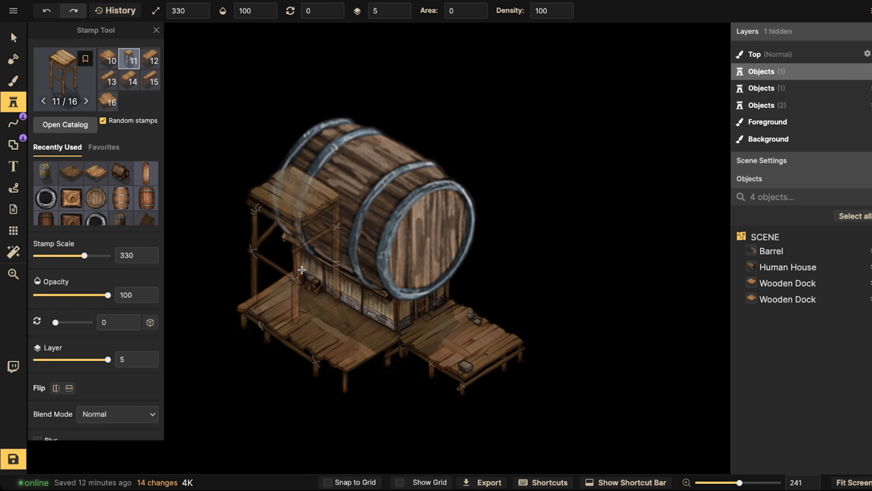
left_click(288, 250)
- Nudge the raised wooden dock slightly down and set its brightness to 76
left_click(13, 38)
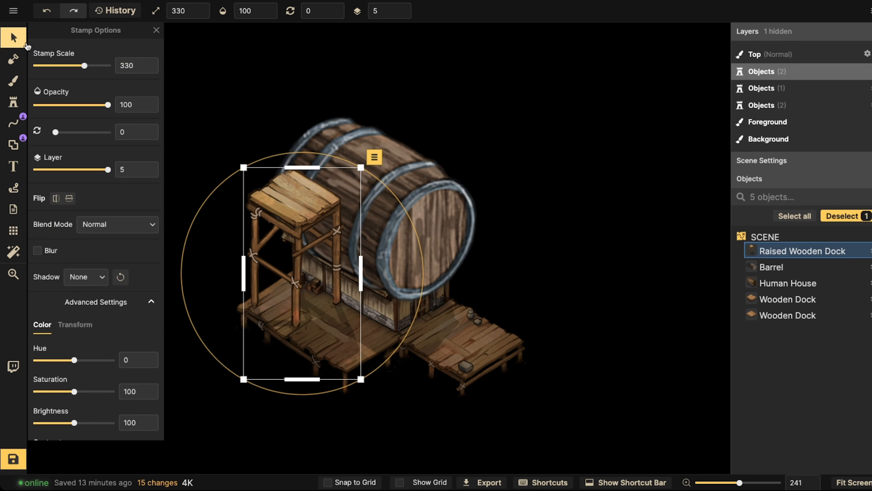
left_click_drag(297, 215, 296, 218)
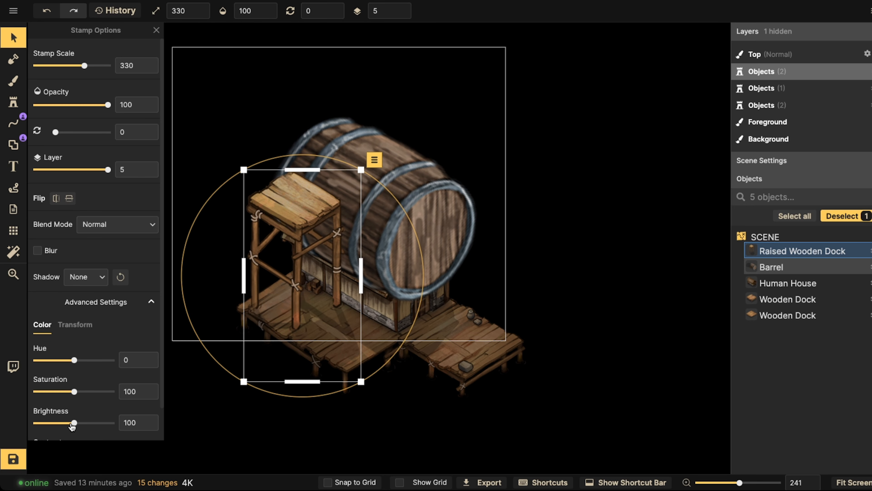
left_click_drag(72, 426, 70, 424)
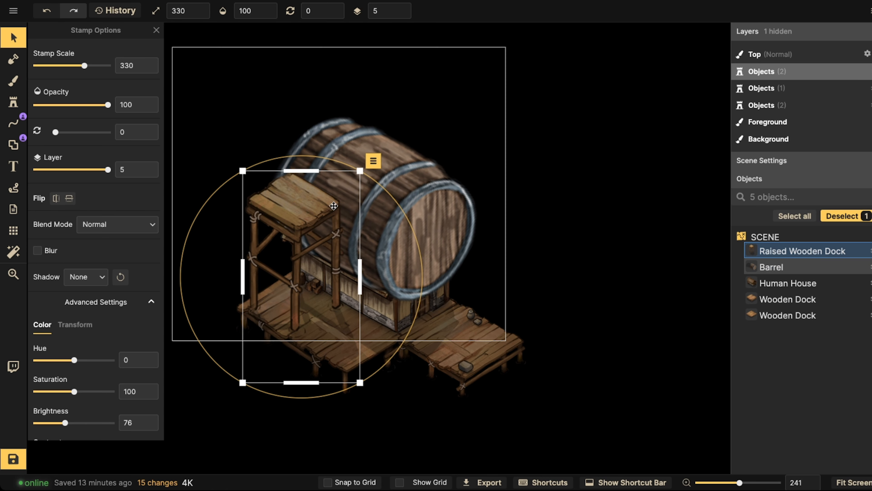
- Reuse the giant barrel's stamp with rotation 0 and scale 400 to place an upright barrel on the raised dock
left_click(344, 195)
left_click(13, 102)
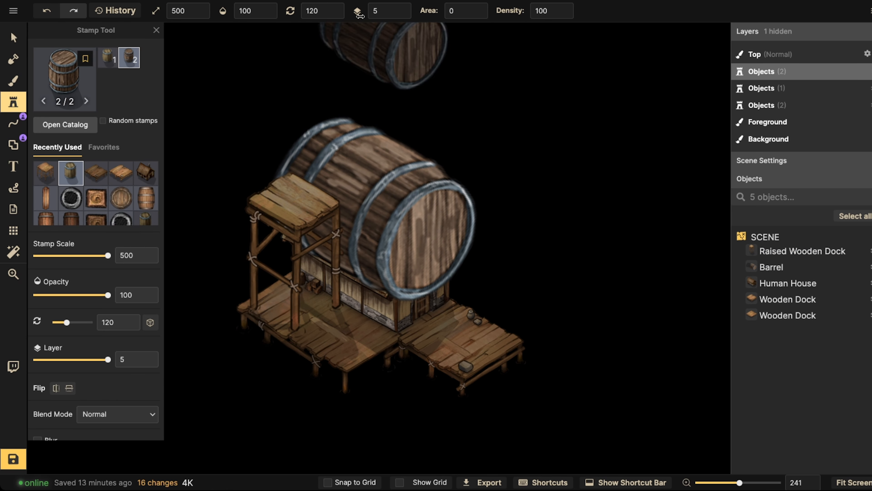
scroll(285, 154, "down", 9)
scroll(292, 166, "down", 10)
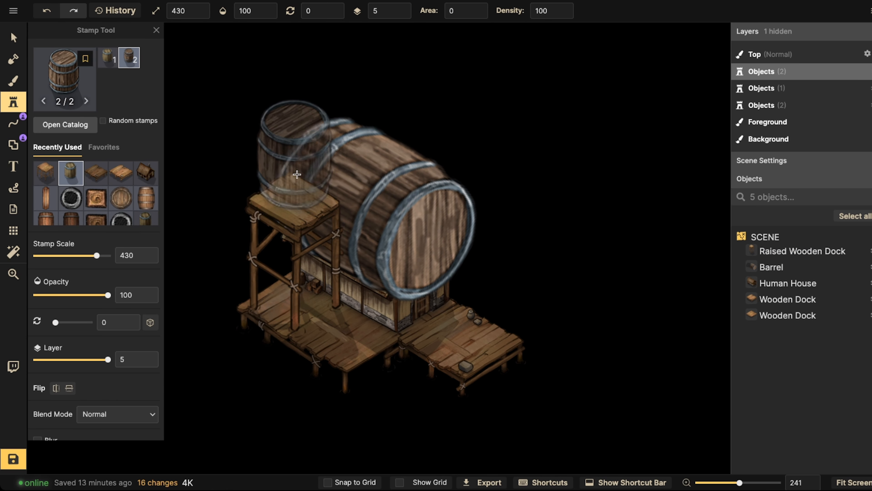
left_click(297, 184)
- Set the upright barrel's scale to 390 and fine-tune its position on the raised dock platform
left_click(13, 39)
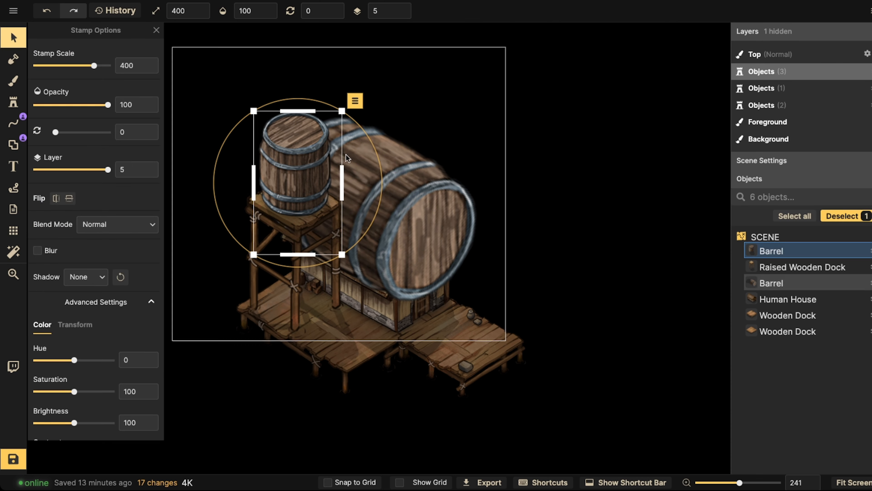
scroll(307, 157, "down", 1)
left_click_drag(307, 157, 306, 158)
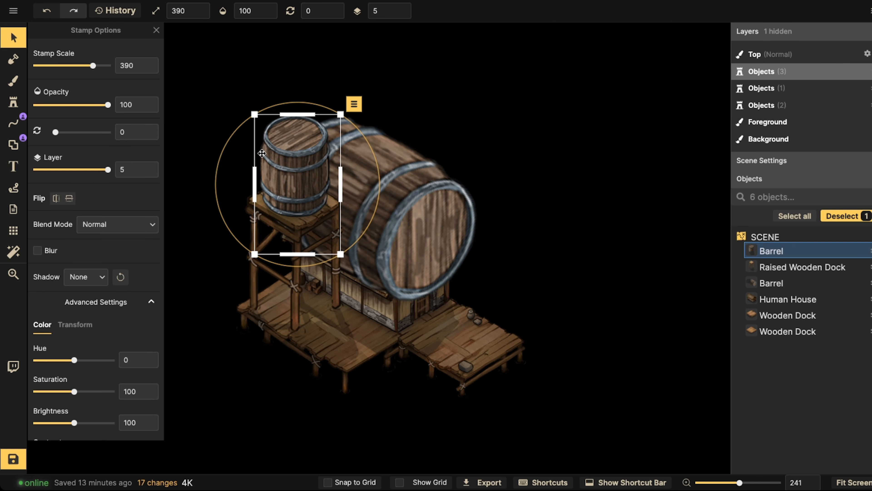
- Select the house so the Stamp tool takes over its scale and layer 4, and open the stamp catalog
left_click(407, 226)
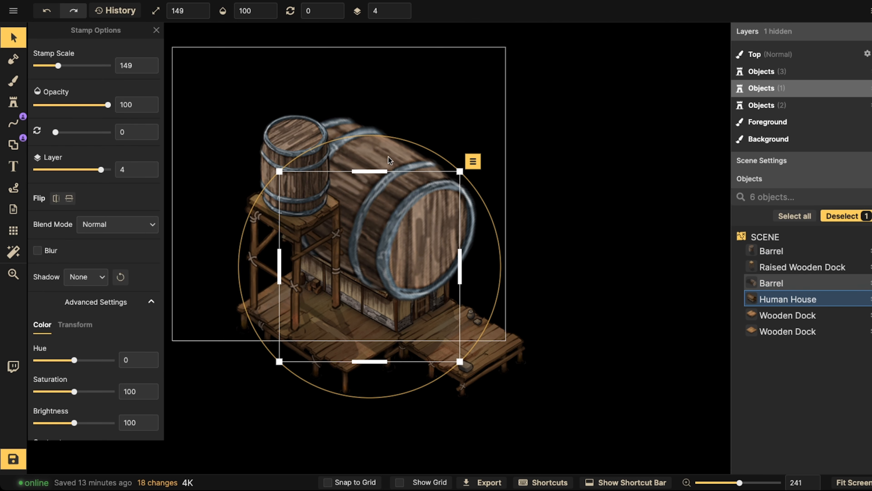
left_click(12, 100)
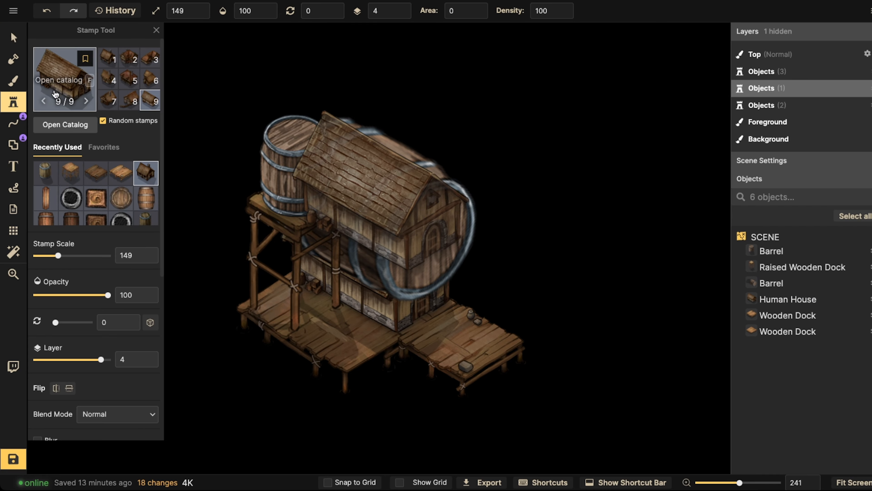
left_click(68, 81)
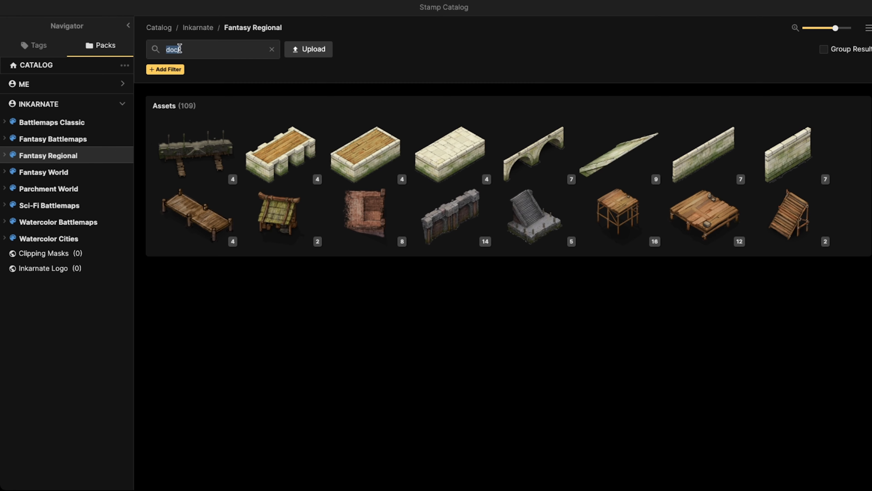
- Search the catalog for "access" and for "stair", and pick the Wooden Dock Stairs stamp
type("access")
key("Return")
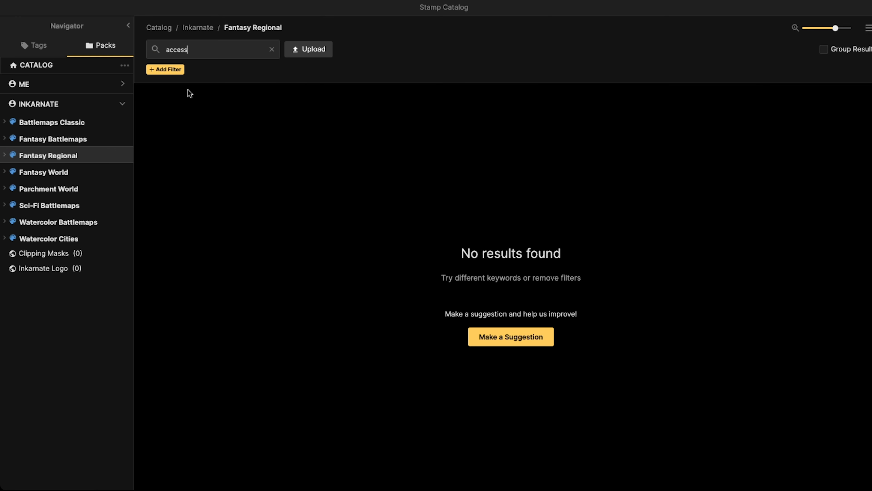
left_click(271, 51)
type("stair")
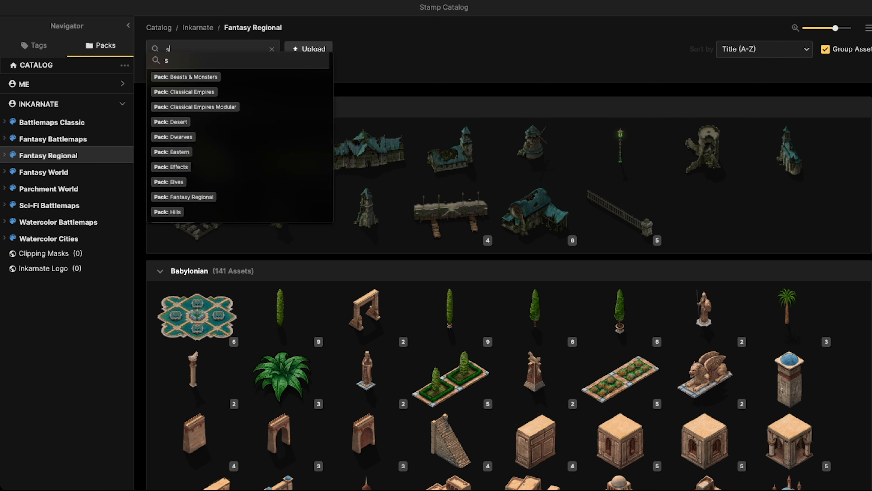
key("Return")
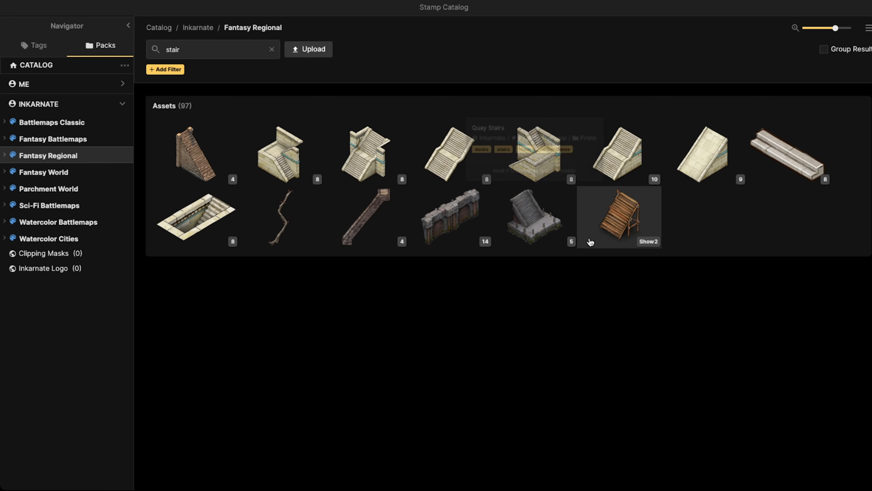
left_click(619, 216)
- Place two variant 1 dock stairs at scale 119 side by side at the front edge of the smaller dock
scroll(409, 360, "up", 5)
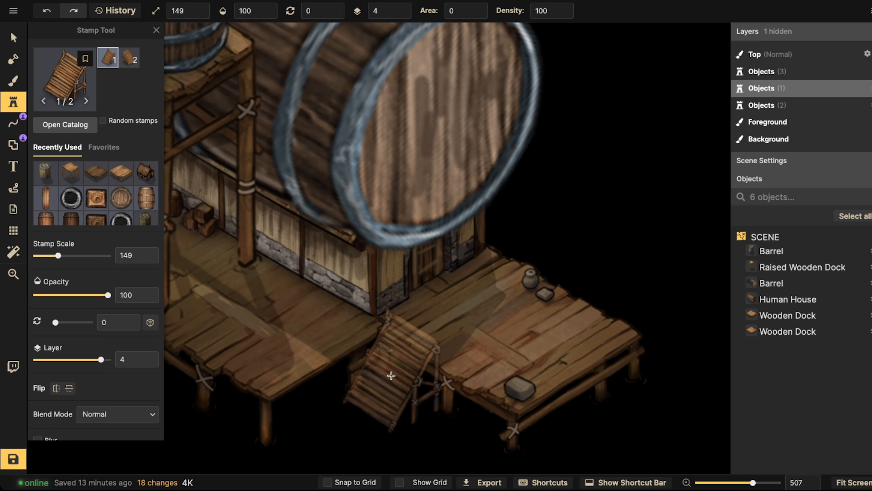
scroll(388, 371, "down", 4)
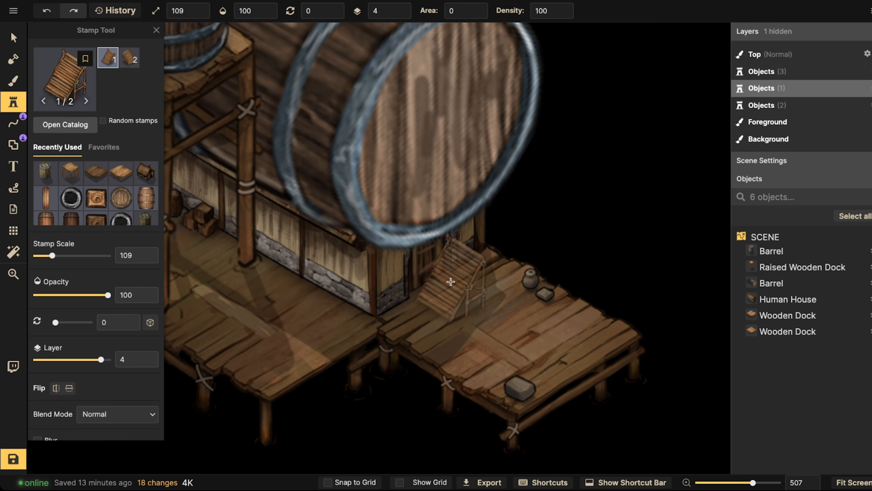
key("2")
scroll(464, 299, "up", 1)
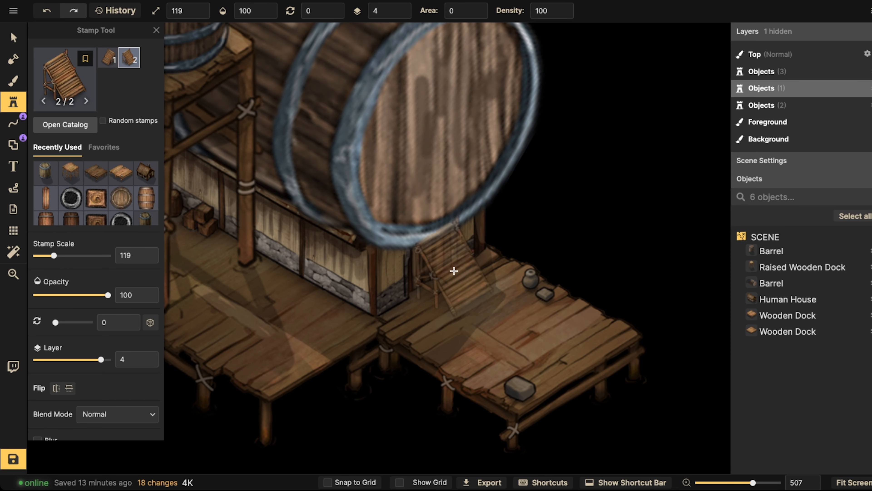
scroll(448, 318, "down", 3)
key("1")
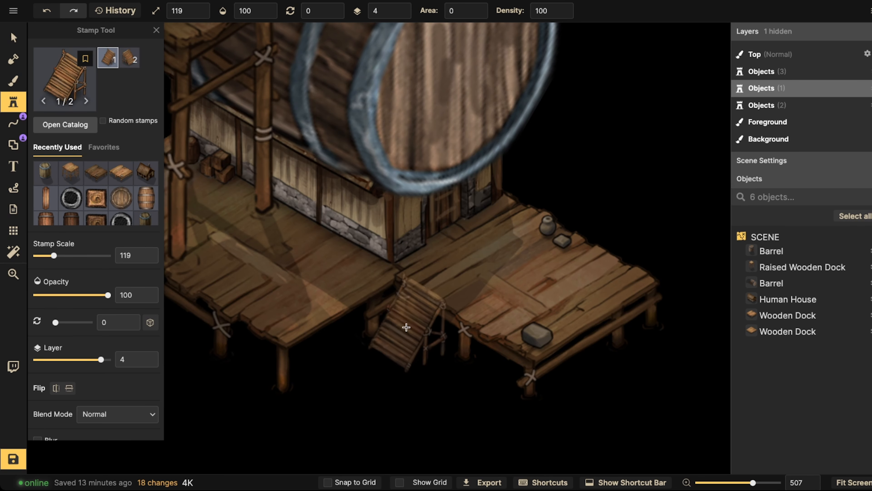
left_click(432, 348)
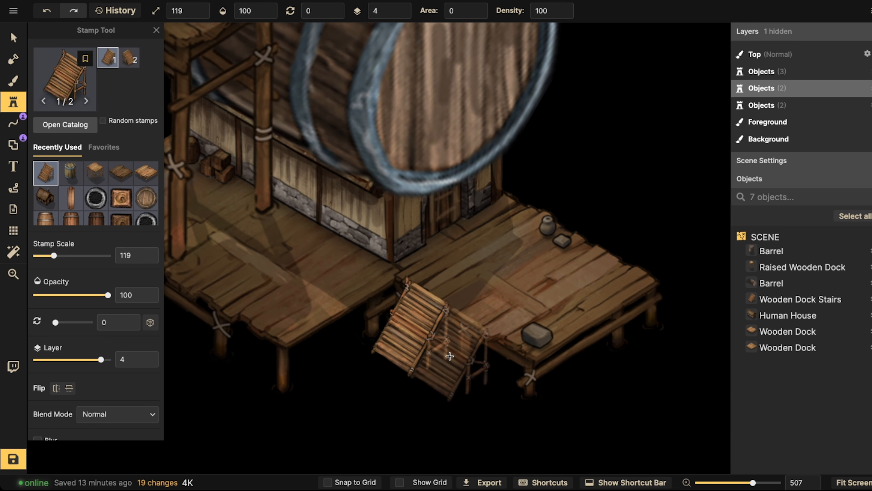
left_click(463, 369)
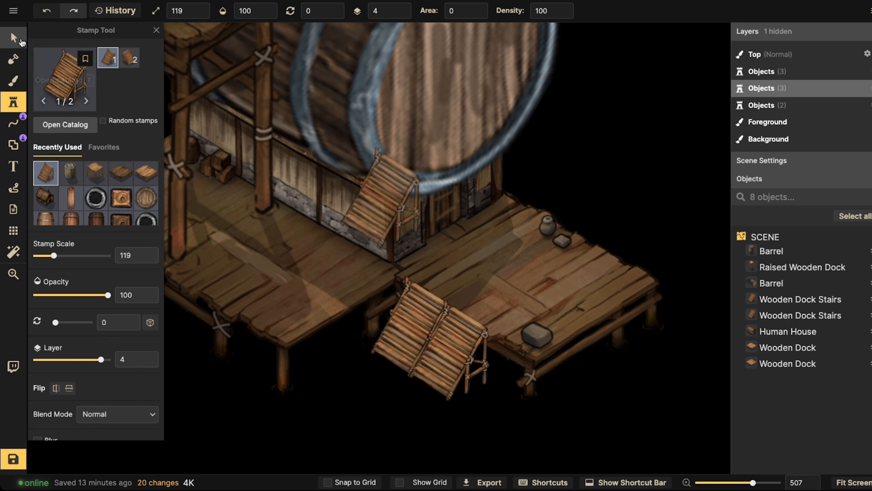
- Select both dock stairs, set their brightness to 52, and shift them slightly right against the dock edge
key("v")
left_click(412, 337)
left_click(412, 336, "shift")
left_click(53, 422)
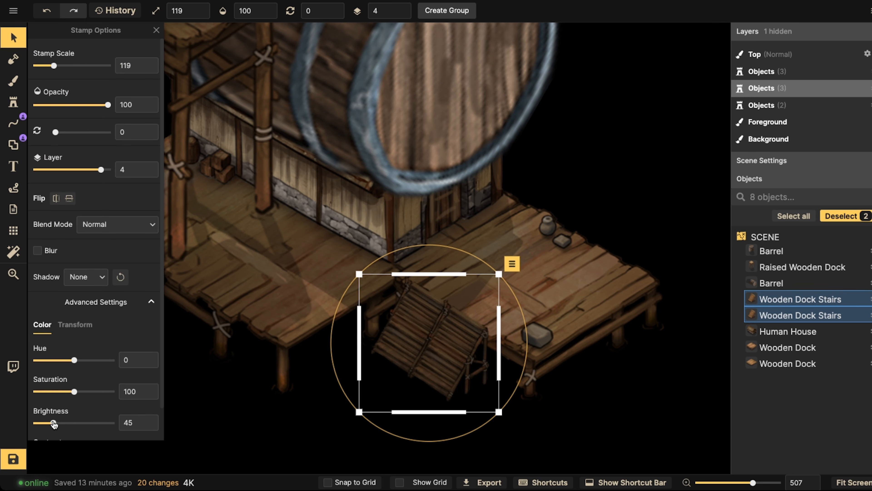
left_click_drag(435, 353, 452, 356)
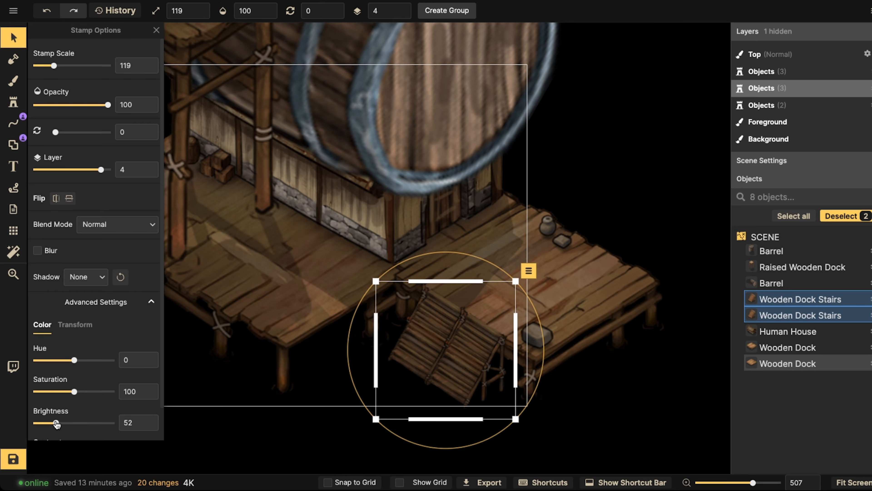
scroll(327, 233, "down", 6)
key("Escape")
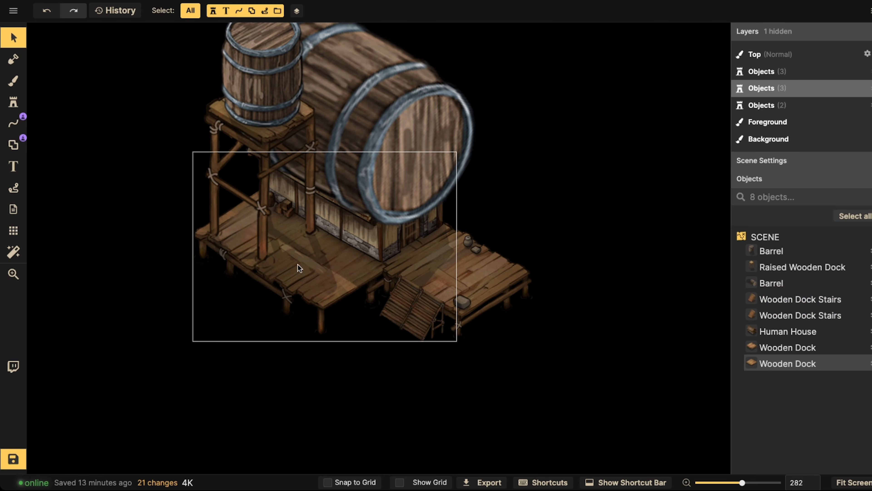
- Stack three small barrels on the larger dock, using barrel variant 2 at scale 119 and rotation 120
left_click_drag(297, 211, 326, 243)
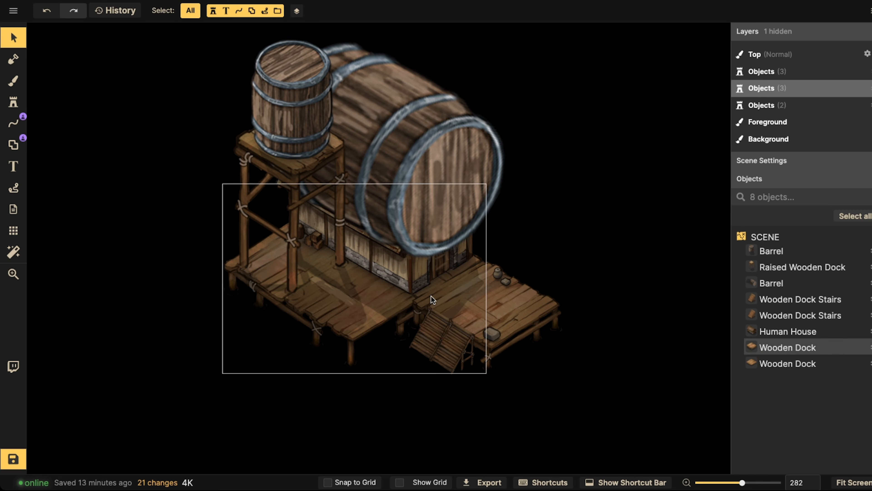
key("s")
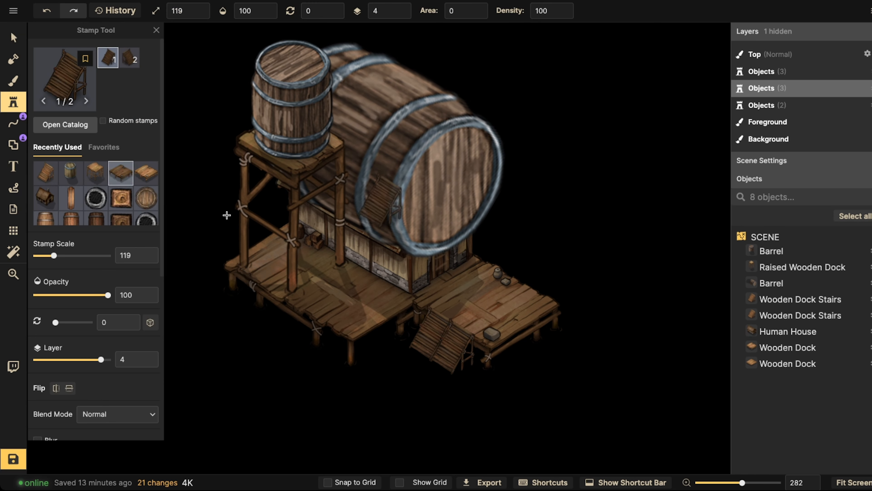
scroll(226, 215, "up", 4)
left_click(71, 172)
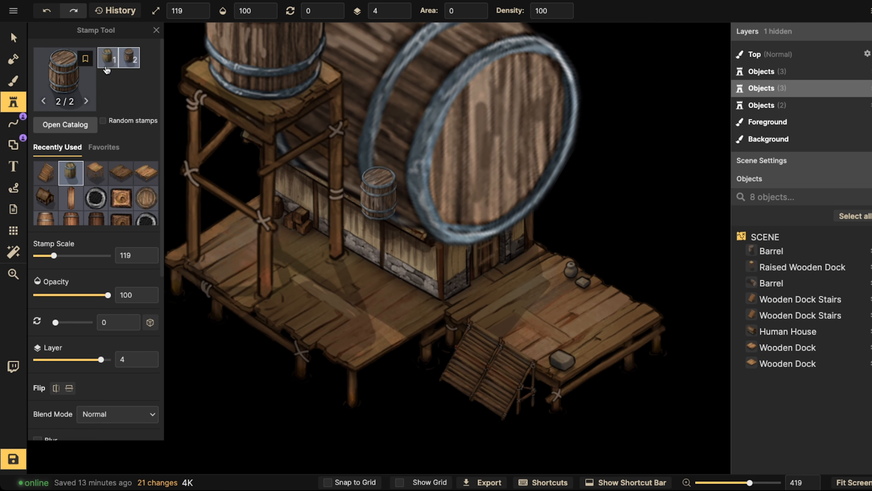
scroll(374, 311, "up", 3)
scroll(365, 311, "down", 7, "shift")
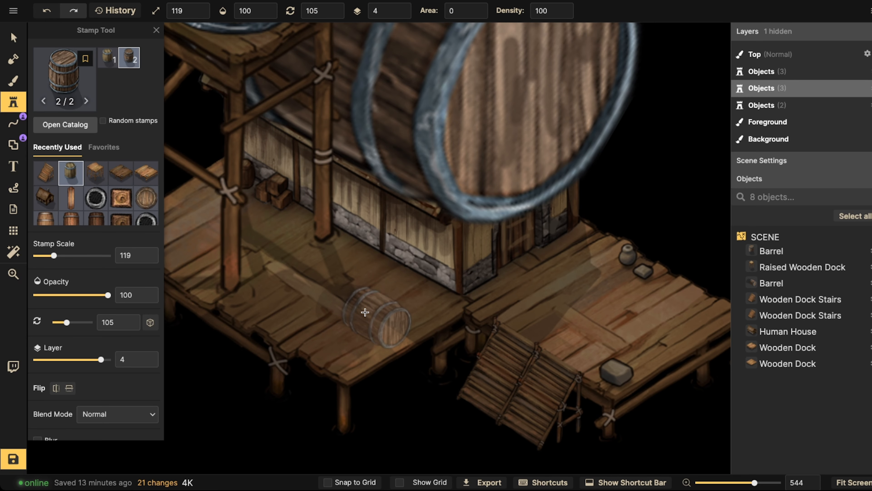
scroll(365, 312, "down", 1, "shift")
left_click(381, 292)
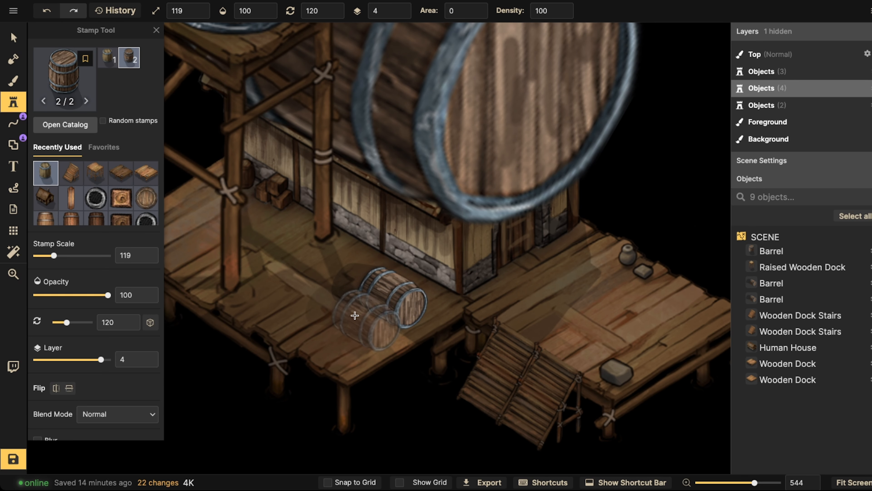
left_click(353, 314)
left_click(365, 272)
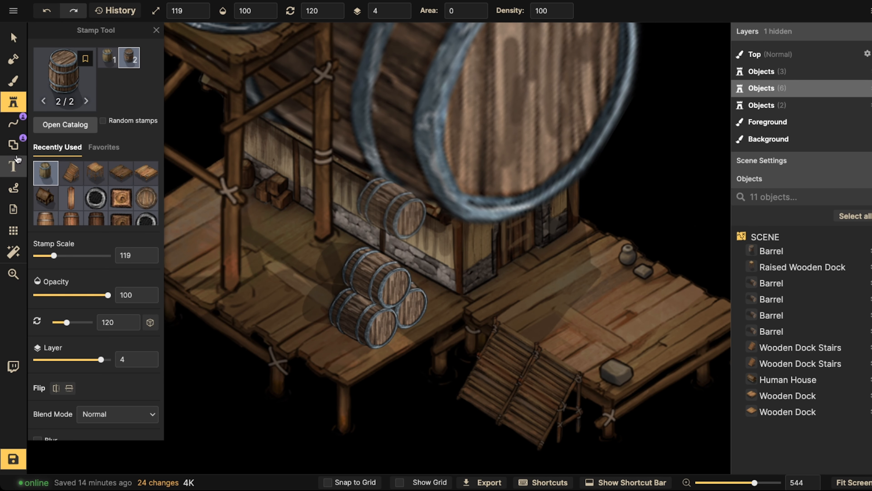
- Select the three stacked small barrels on the larger dock and move them to layer 5
left_click(13, 37)
left_click(408, 283, "shift")
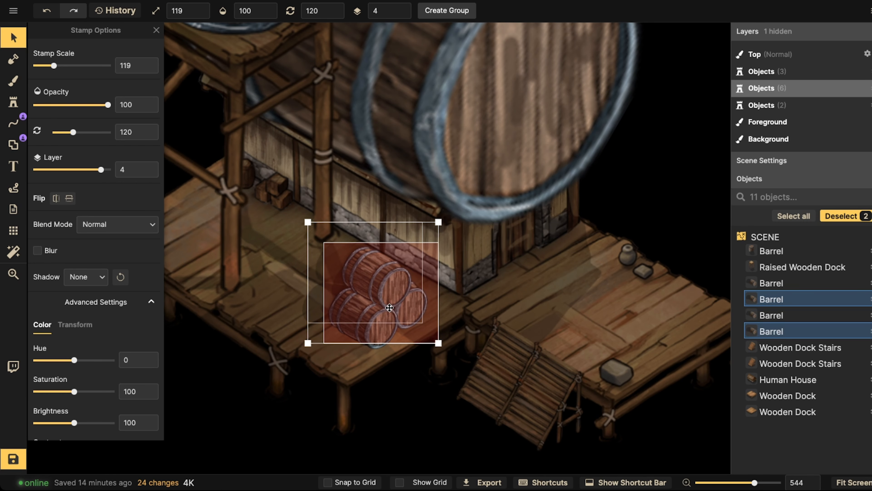
left_click(389, 307, "shift")
left_click(375, 317)
left_click(402, 294, "shift")
left_click(410, 298, "shift")
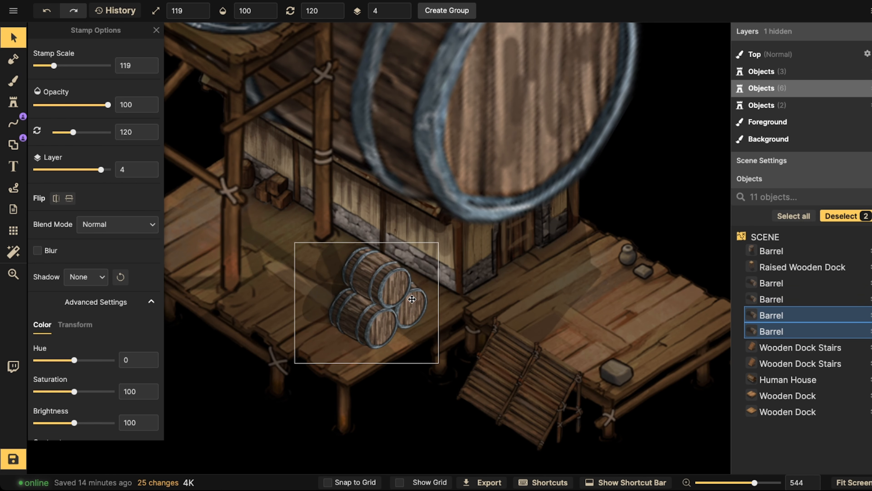
left_click_drag(408, 298, 408, 298)
left_click(417, 303, "shift")
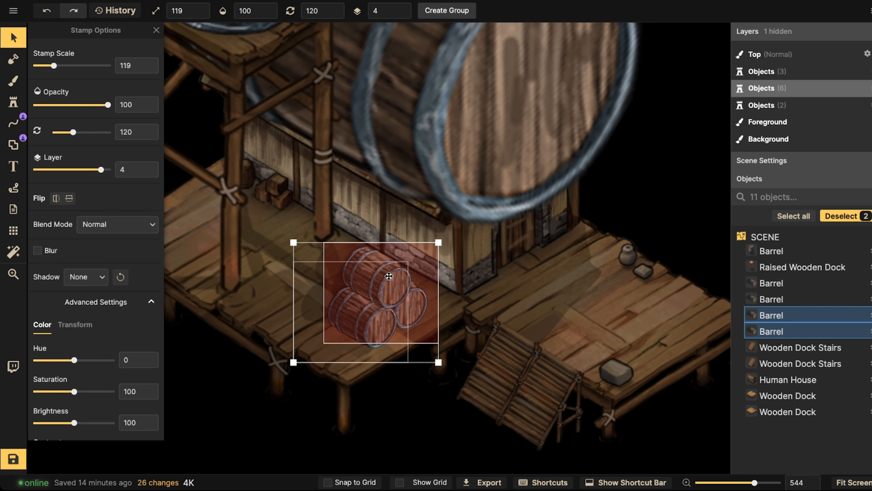
key("Escape")
left_click_drag(351, 270, 398, 301)
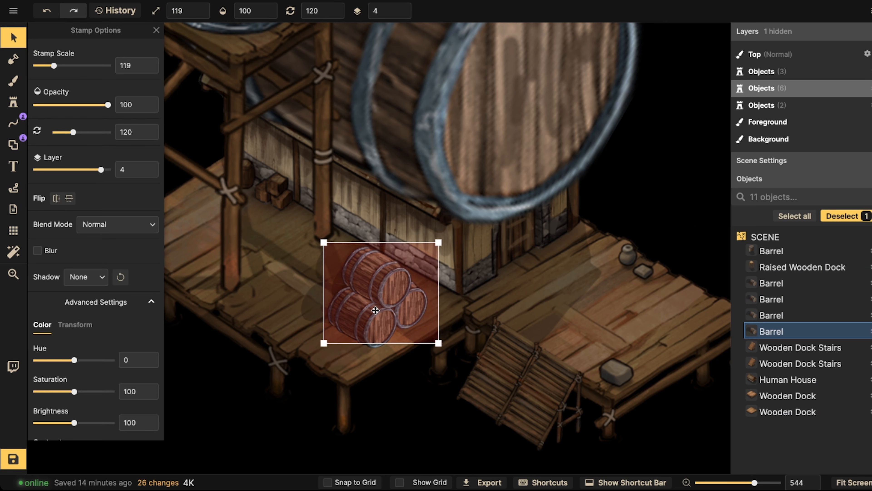
left_click(394, 254, "shift")
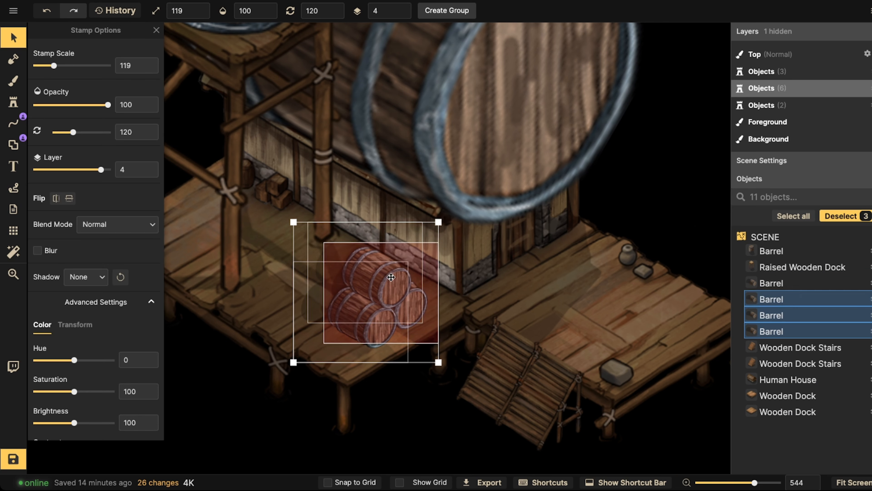
mouse_move(391, 277)
left_mouse_down()
mouse_move(382, 288)
mouse_move(386, 264)
left_mouse_up()
left_click(400, 7)
scroll(357, 268, "down", 5)
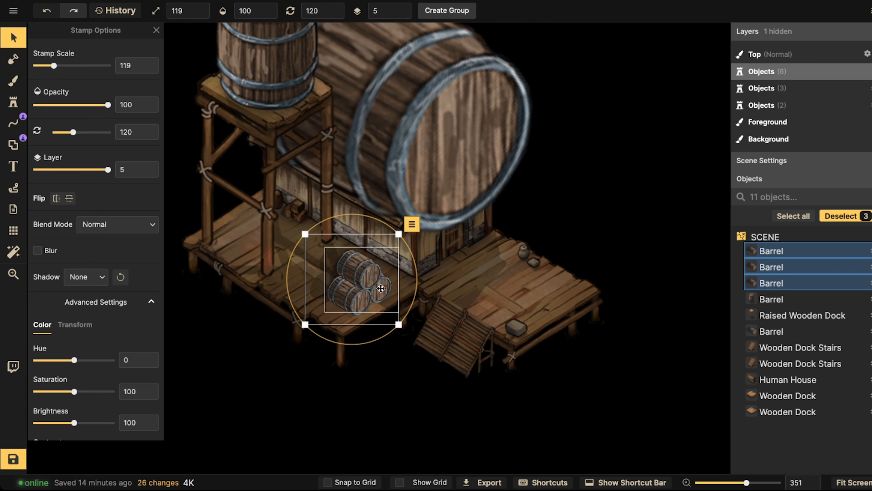
key("Escape")
- Select the raised wooden dock together with its barrel, scale both to 324, and shift them slightly up
scroll(270, 220, "down", 6)
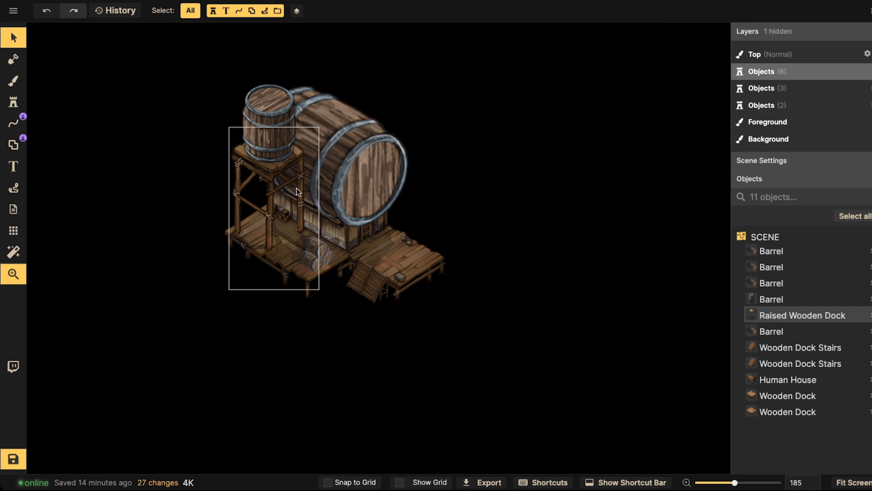
scroll(392, 168, "up", 5)
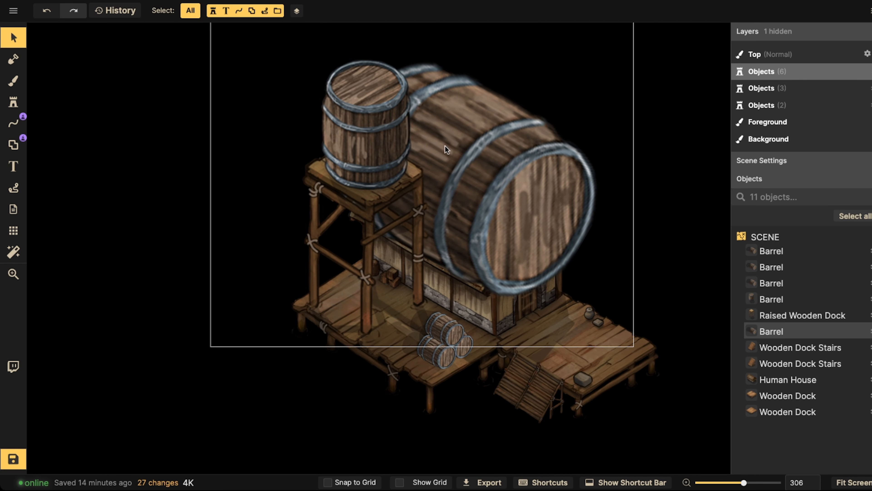
left_click(358, 137)
left_click(358, 223, "shift")
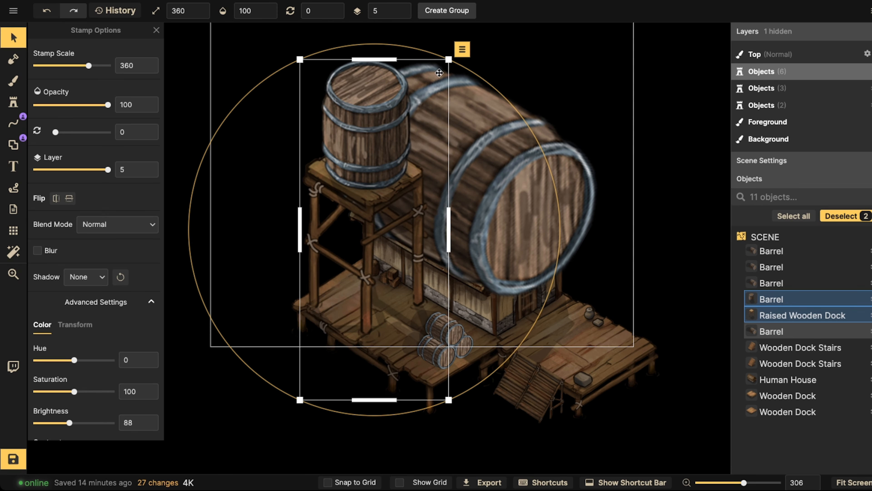
left_click_drag(446, 60, 433, 83)
left_click_drag(402, 160, 402, 157)
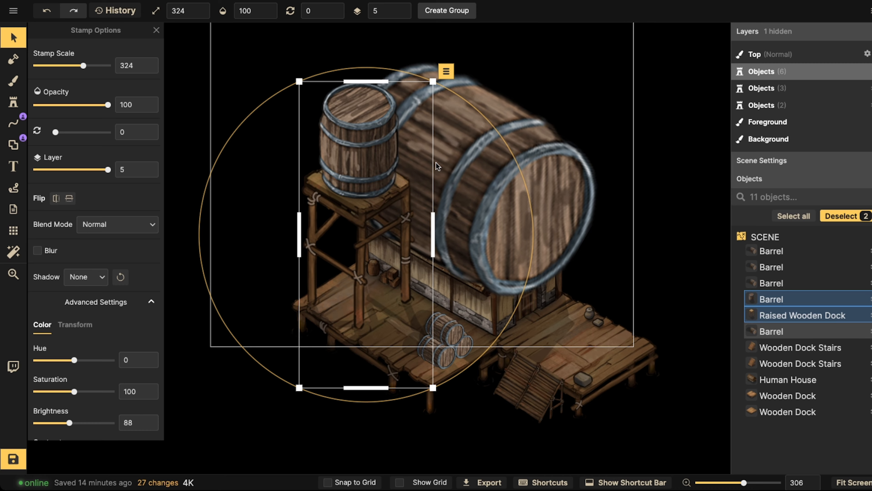
- Draw a bent Wooden Pole line with the Line tool's pen mode, running from the raised barrel to the large barrel's side
left_click(13, 122)
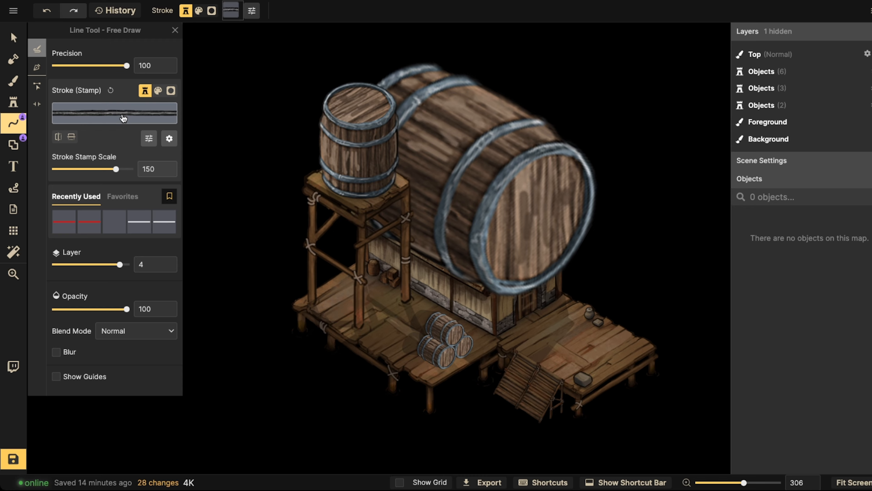
left_click(95, 116)
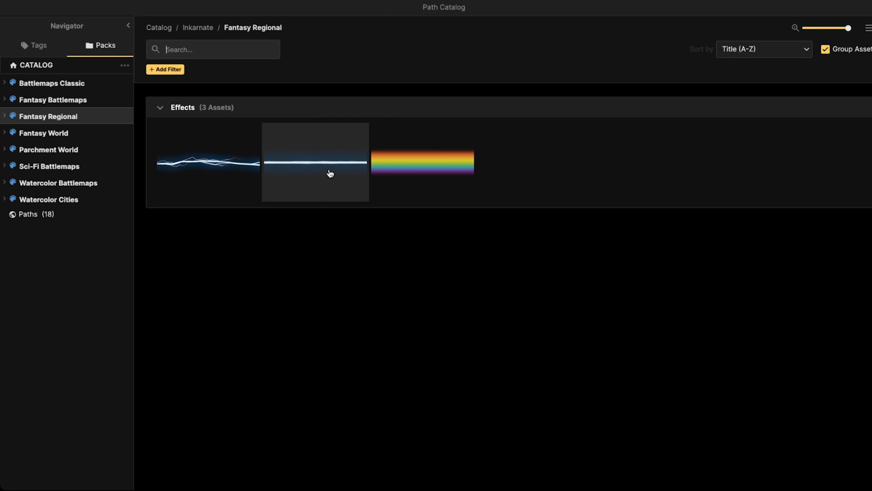
key("Escape")
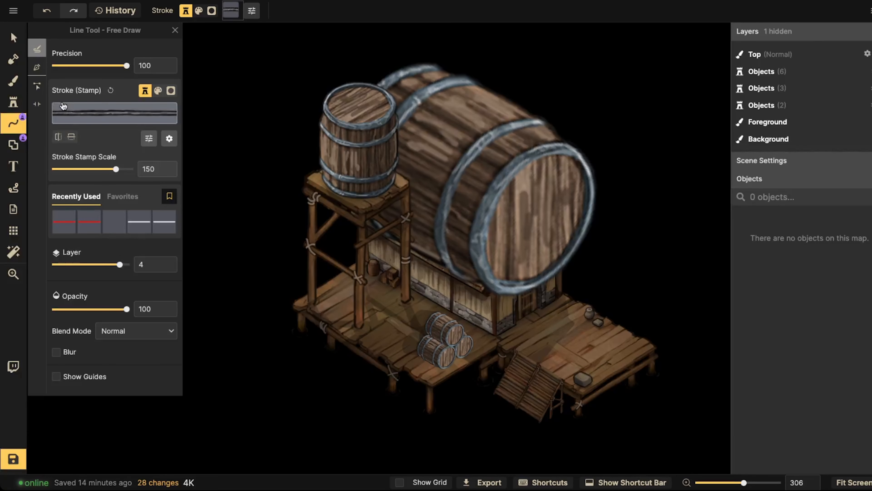
scroll(299, 206, "up", 3)
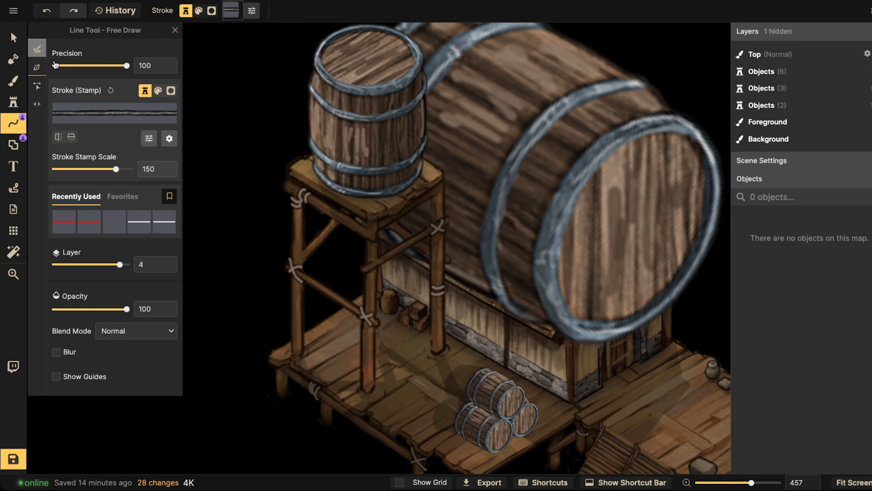
left_click(37, 67)
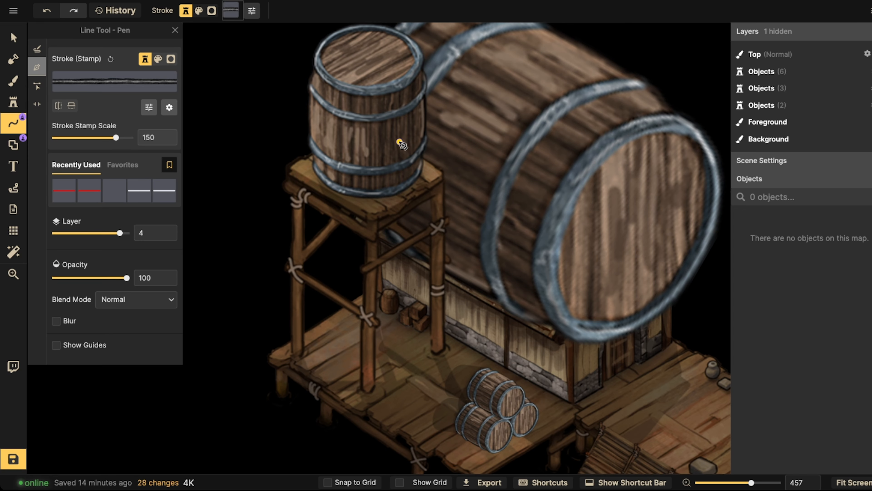
left_click(168, 108)
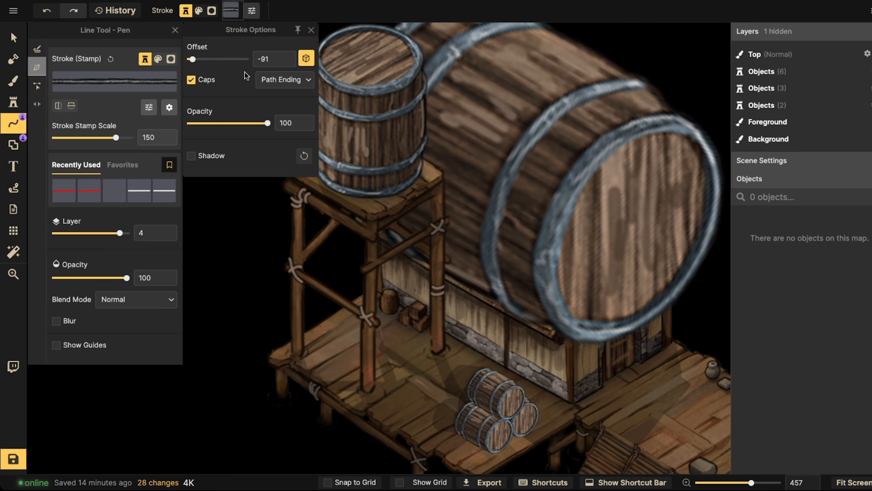
left_click(327, 155)
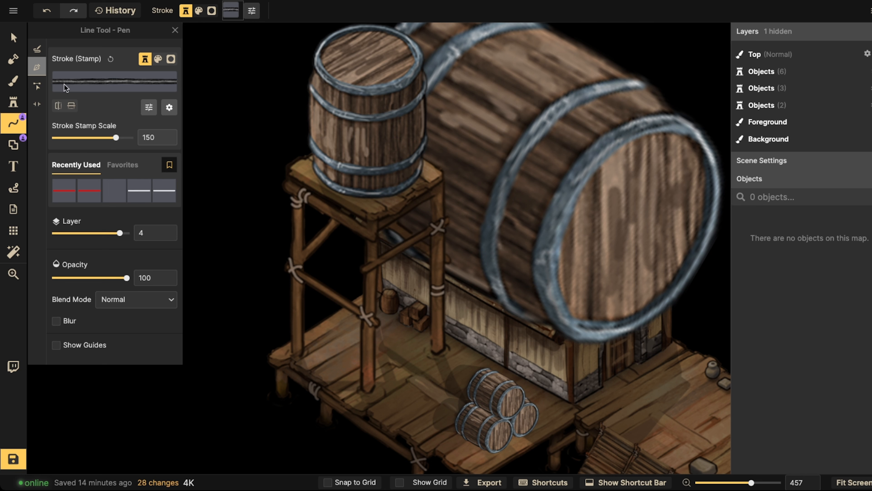
left_click(394, 140)
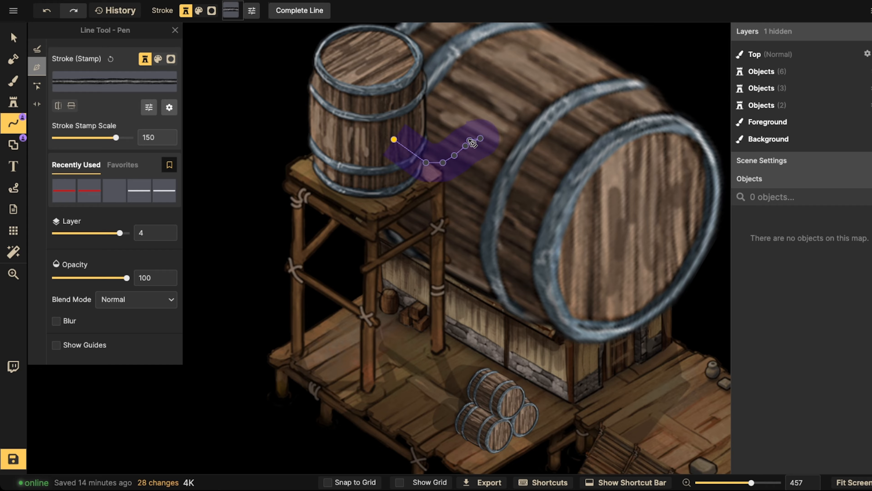
key("Return")
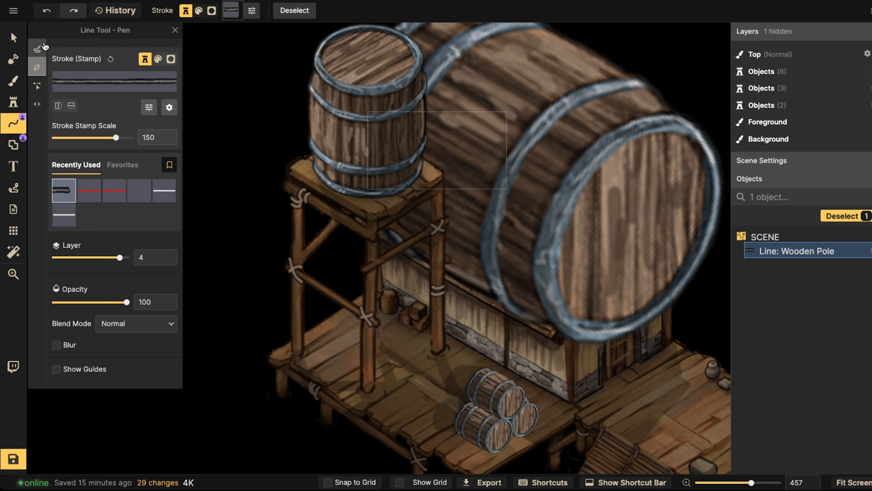
- Move the bent pole line to layer 5 and set its stroke stamp scale to 71
left_click(13, 37)
left_click(403, 8)
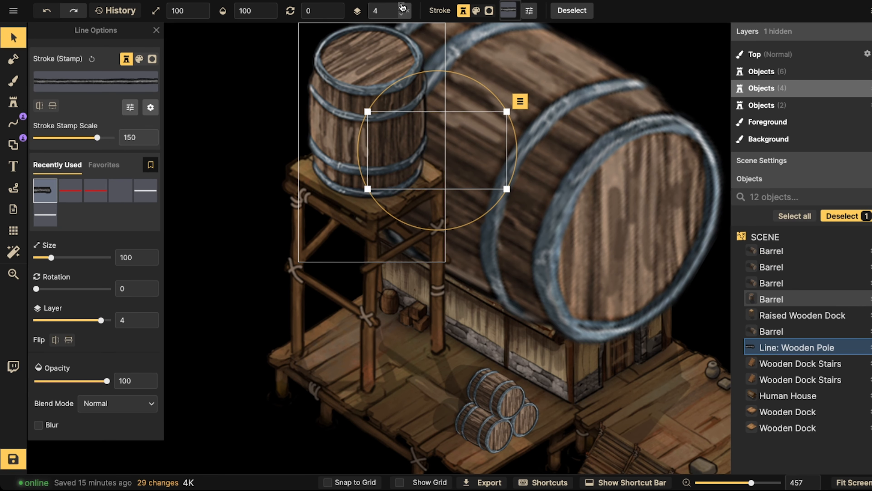
left_click_drag(97, 137, 88, 138)
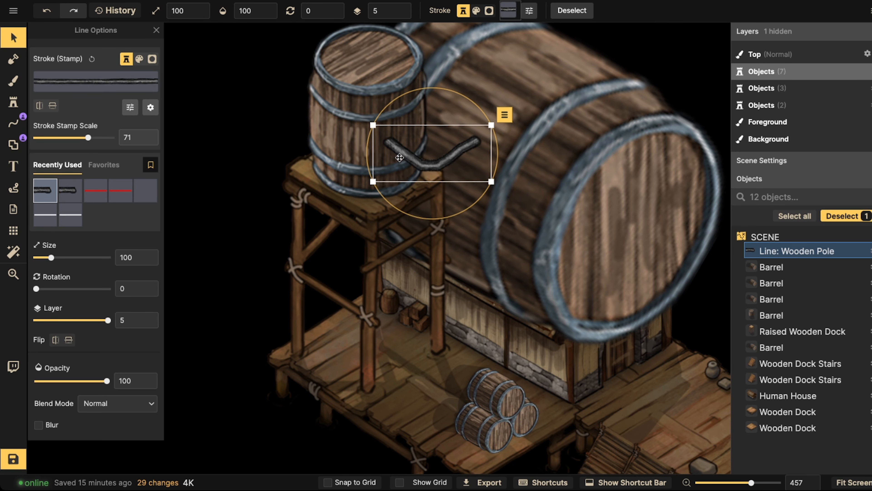
scroll(89, 283, "down", 2)
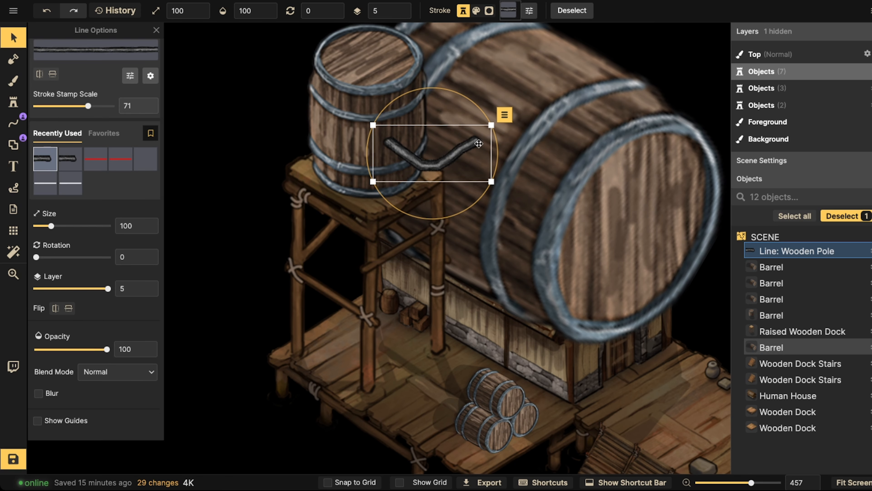
scroll(502, 127, "down", 2)
left_click(467, 145)
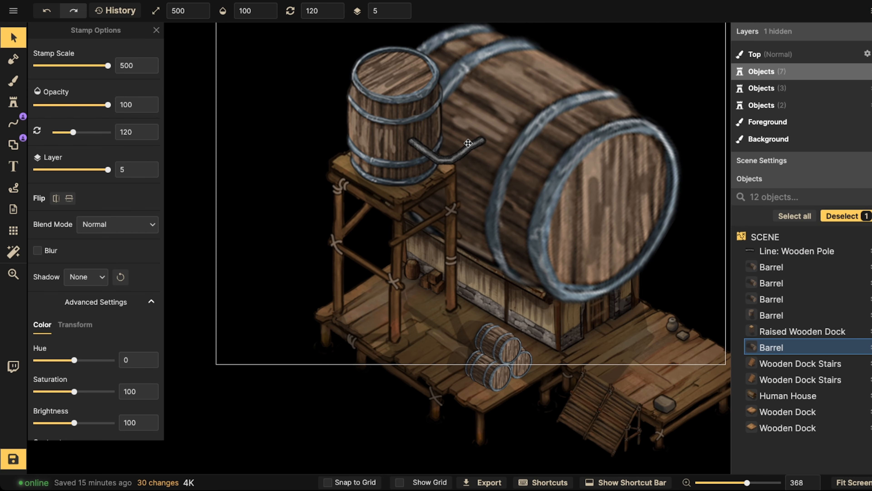
left_click(435, 154)
- Draw a straight vertical Wooden Pole line rising from the lid of the raised barrel
left_click_drag(435, 154, 421, 244)
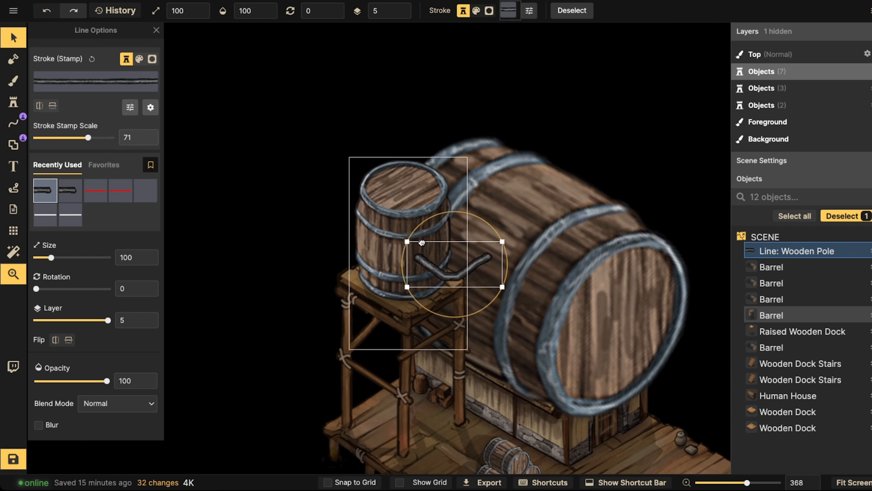
left_click(12, 145)
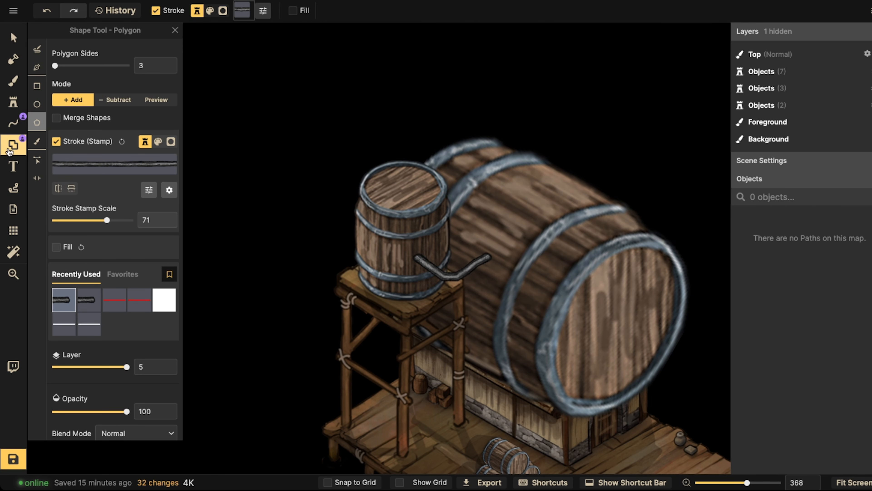
left_click(13, 123)
left_click(400, 184)
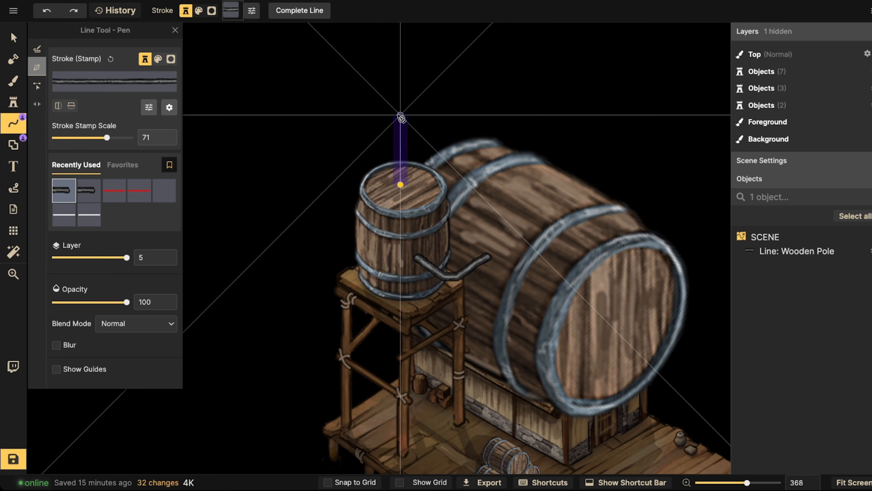
double_click(400, 114)
- Select the vertical pole and set its rotation to 180, standing on the raised barrel's lid
scroll(412, 132, "up", 5)
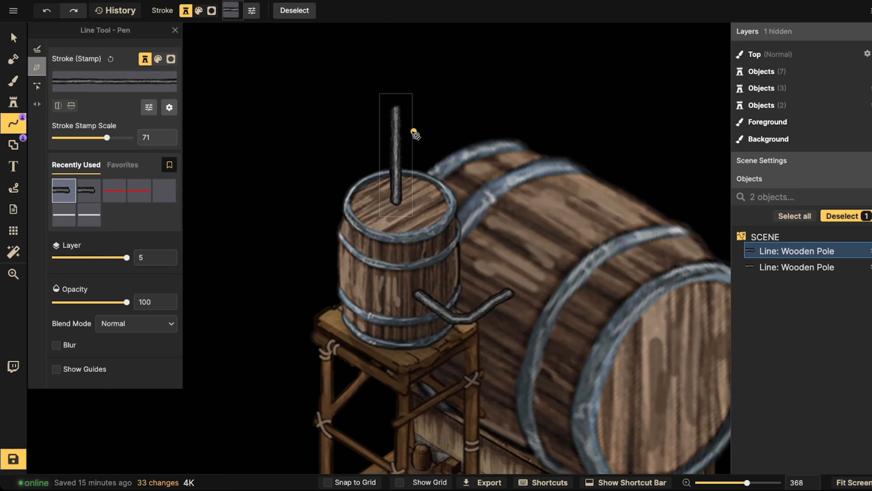
left_click(13, 38)
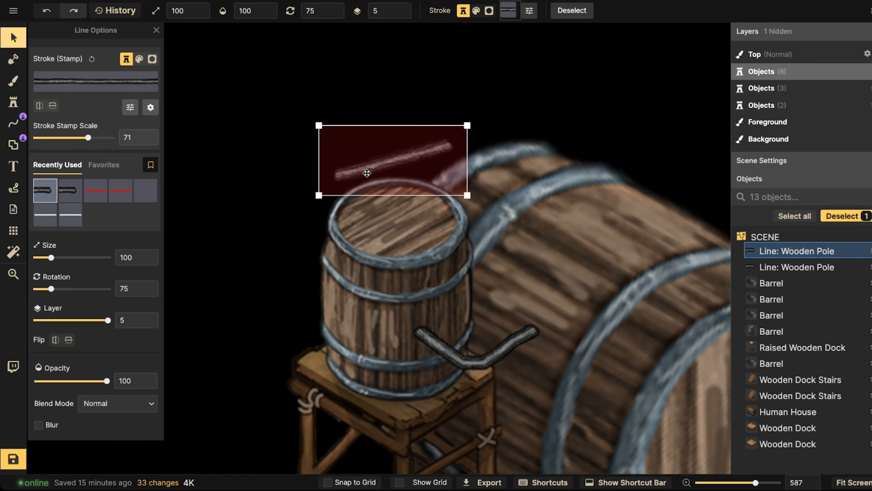
left_click(383, 201)
left_click_drag(391, 202, 251, 199)
key("space")
scroll(392, 210, "down", 3)
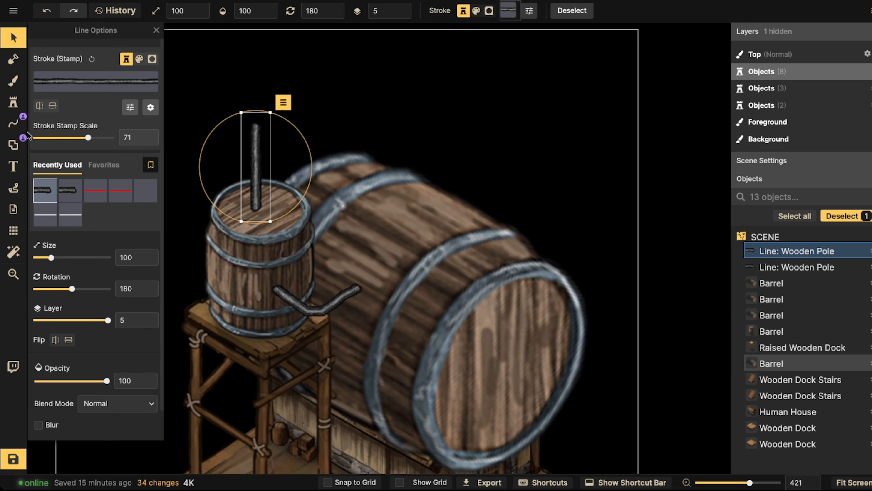
- Draw a crooked Wooden Pole line with several bends rising from the top of the large barrel
left_click(14, 123)
left_click(452, 208)
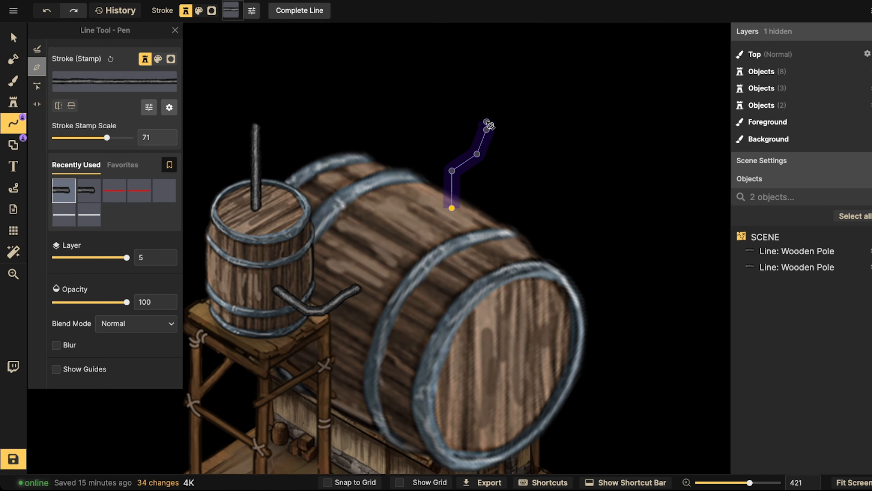
double_click(489, 124)
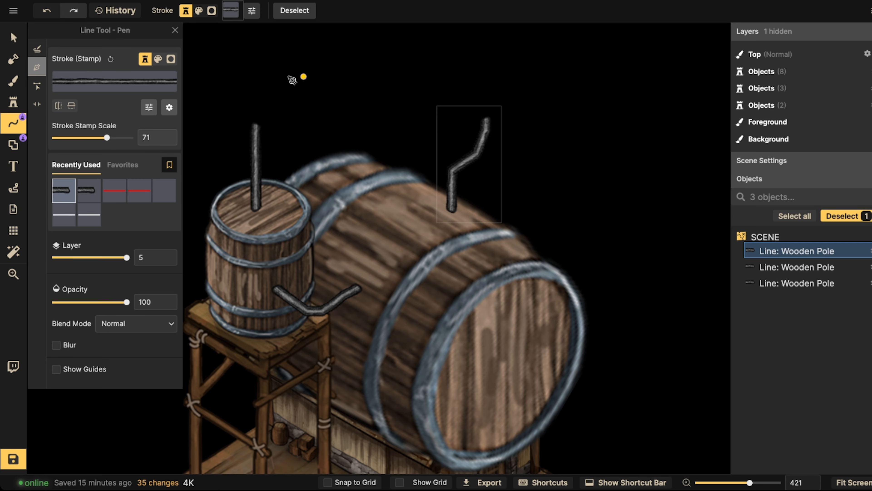
- Select both upright poles above the barrels and turn off the caps in their stroke options
left_click(13, 37)
left_click(255, 165, "shift")
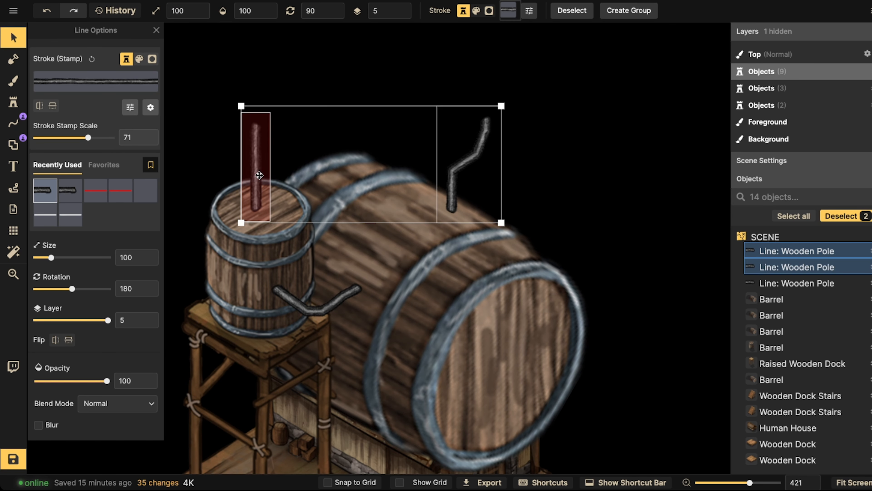
left_click(150, 107)
left_click(172, 81)
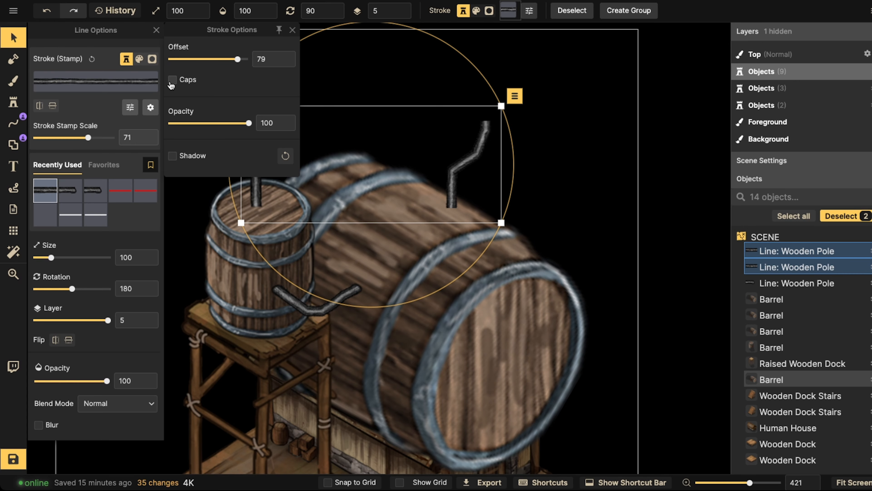
left_click(172, 81)
key("Escape")
- Move the bent pole between the raised barrel and the large barrel slightly lower
scroll(385, 163, "down", 6)
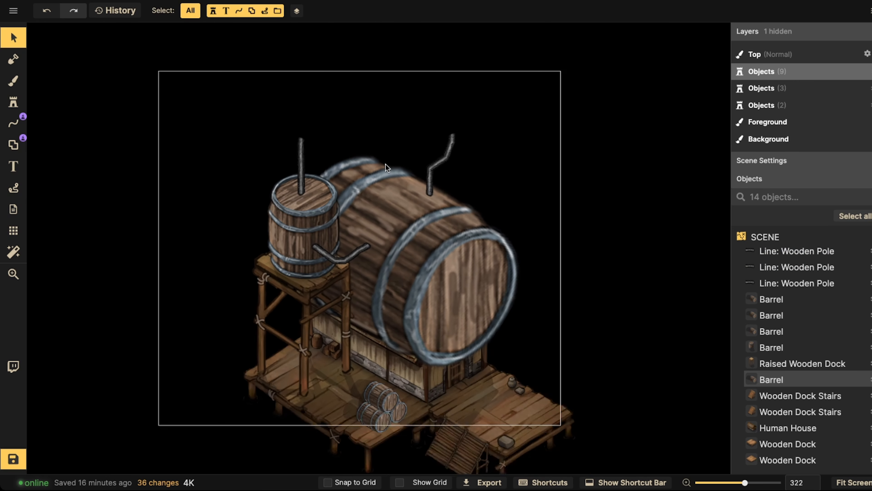
left_click(335, 219)
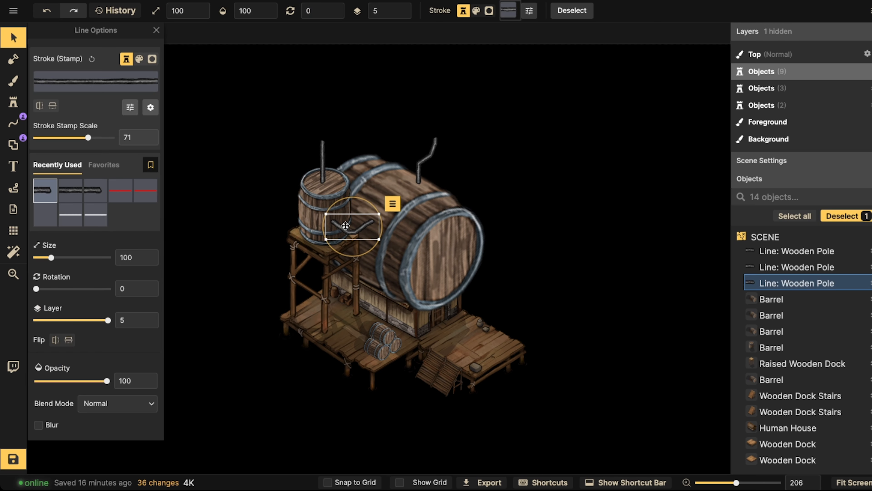
scroll(345, 224, "up", 2)
left_click_drag(347, 226, 349, 233)
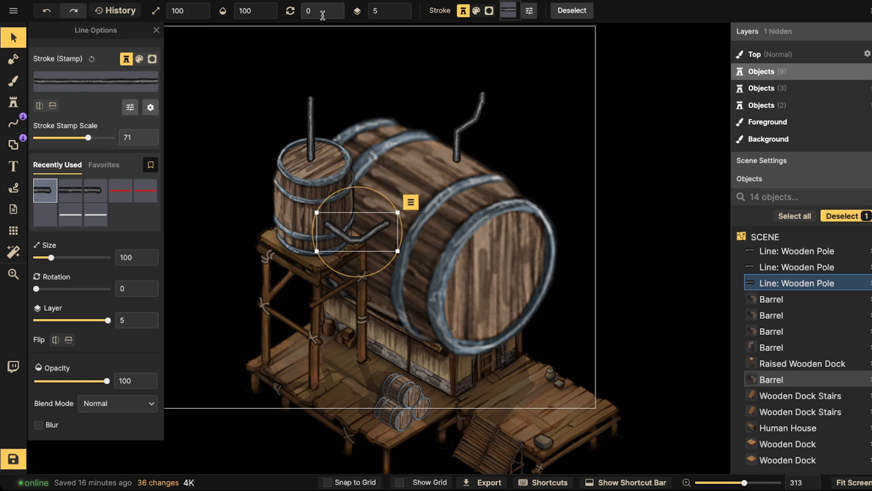
scroll(377, 103, "down", 3)
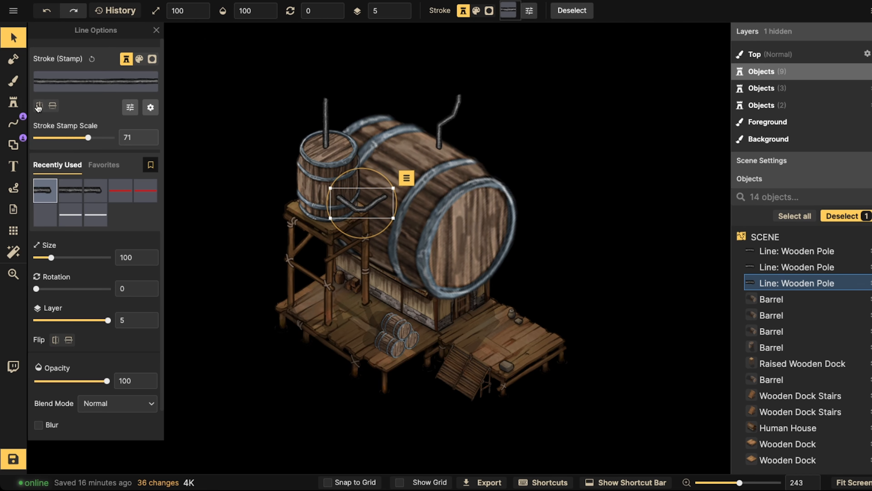
- Place the round dark Cup stamp at scale 111 over the tip of the vertical pole on the raised barrel
left_click(14, 102)
left_click(96, 197)
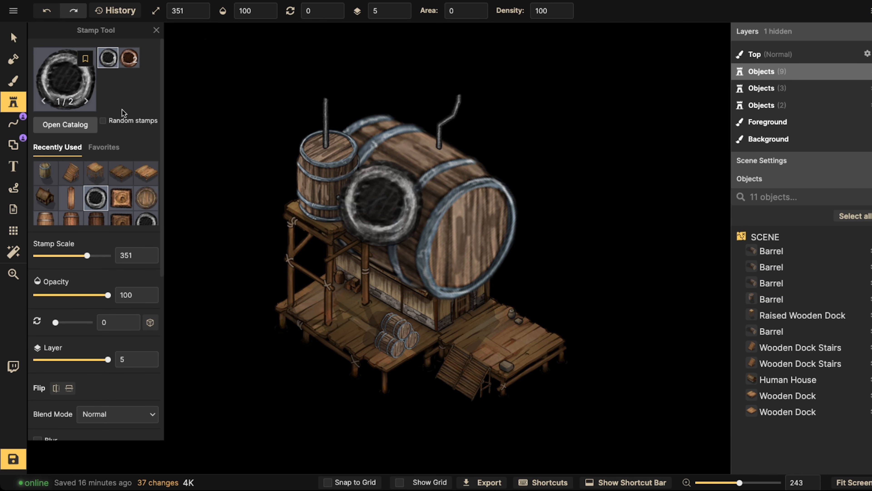
scroll(340, 87, "up", 2)
scroll(340, 87, "up", 10)
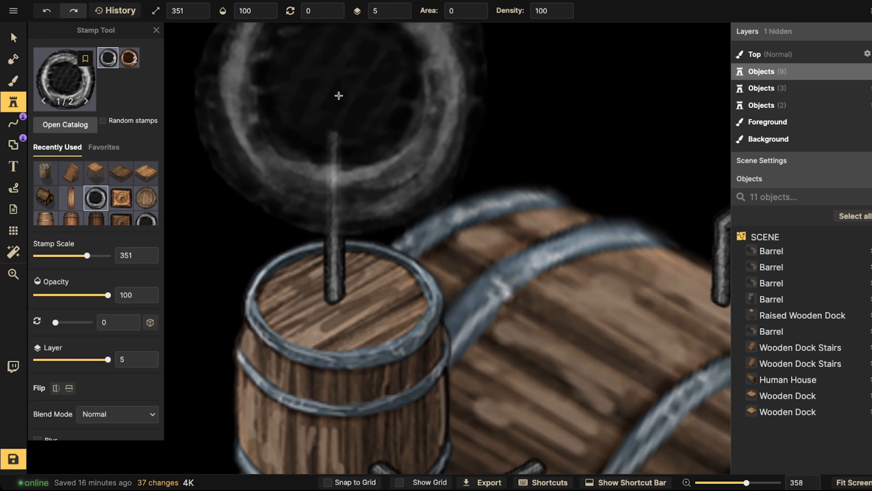
scroll(336, 129, "down", 12)
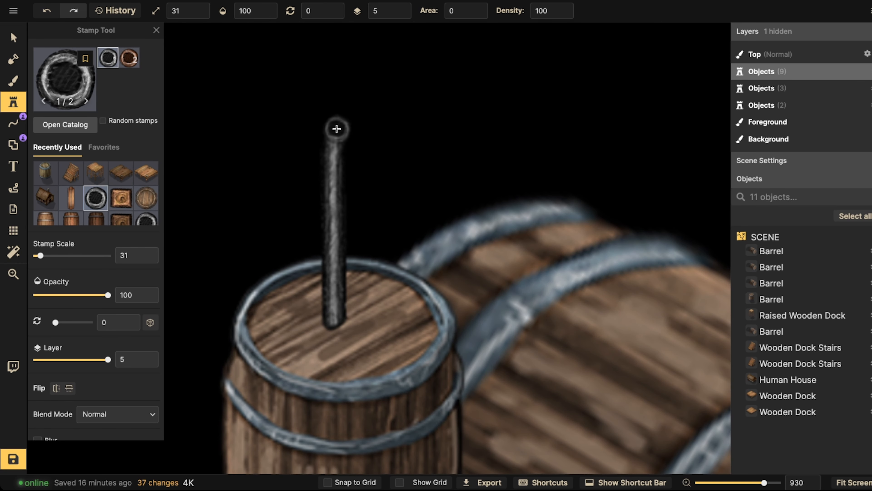
scroll(333, 122, "up", 6)
left_click(340, 106)
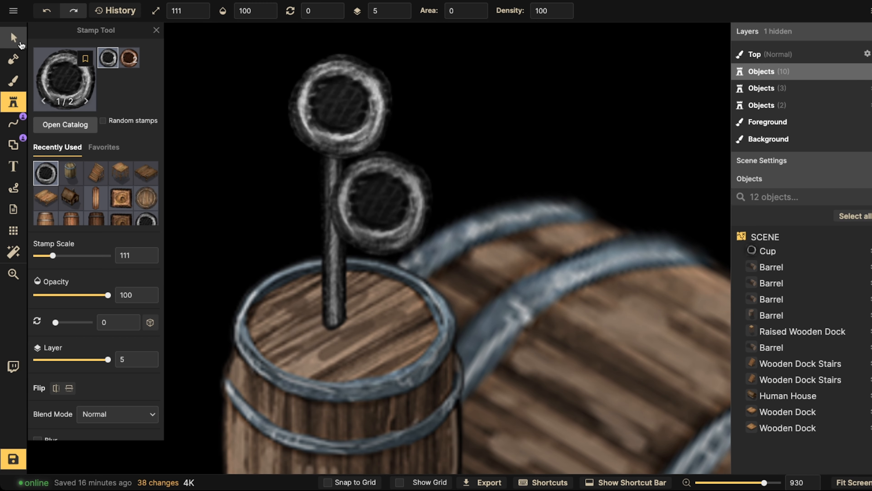
- Select the placed Cup stamp and set its shadow to None
left_click(15, 39)
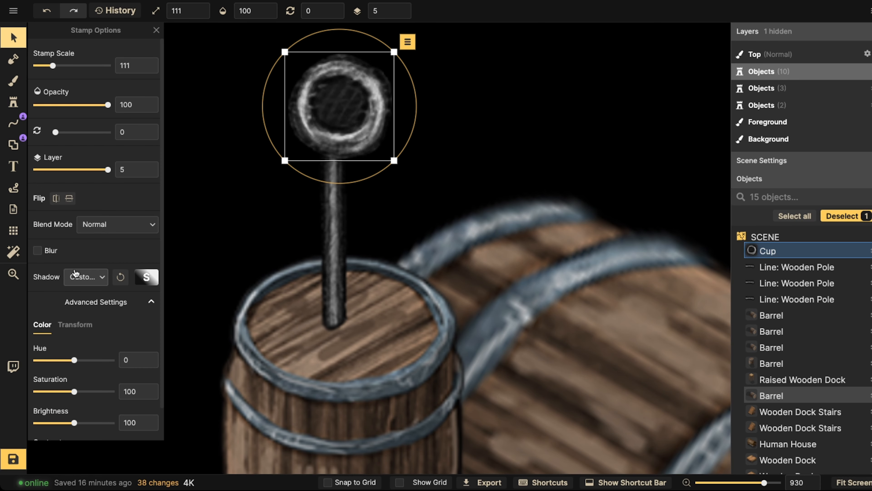
left_click(78, 278)
left_click(80, 295)
- Flatten the Cup stamp into an ellipse, reduce its scale to 31 and fit it on the vertical pole's tip
scroll(335, 145, "up", 4)
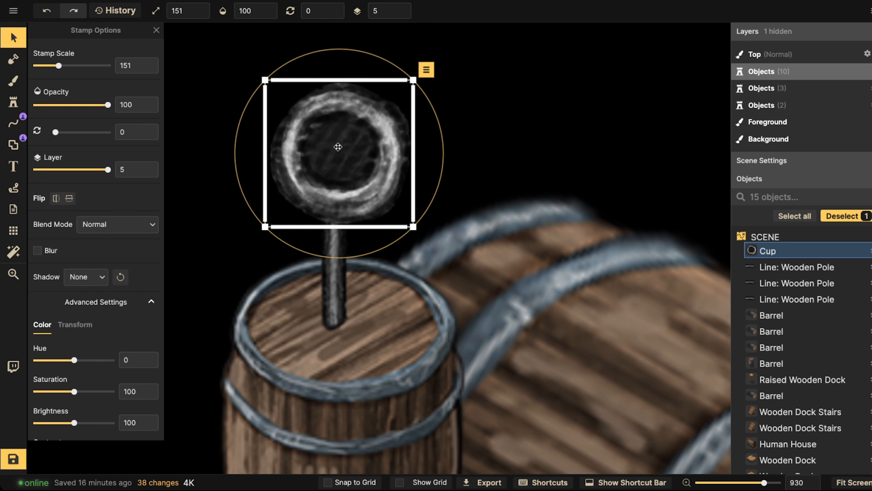
left_click_drag(342, 227, 341, 139)
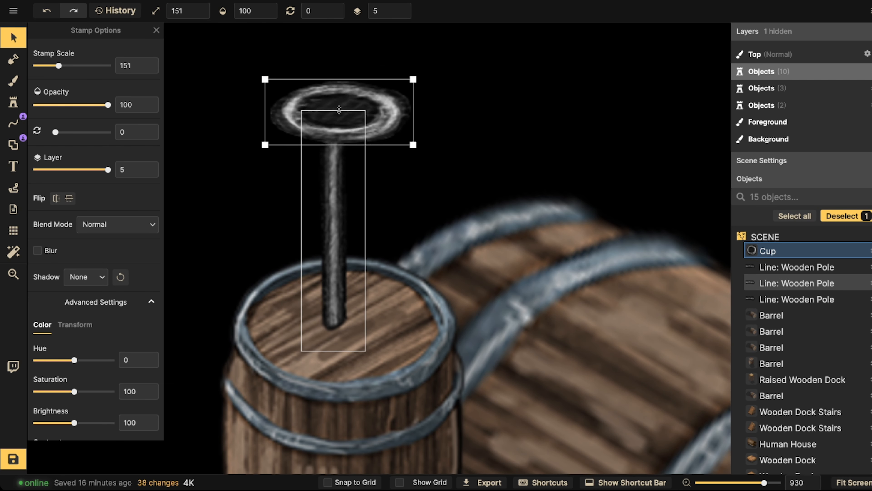
scroll(340, 110, "down", 1)
scroll(340, 110, "down", 10)
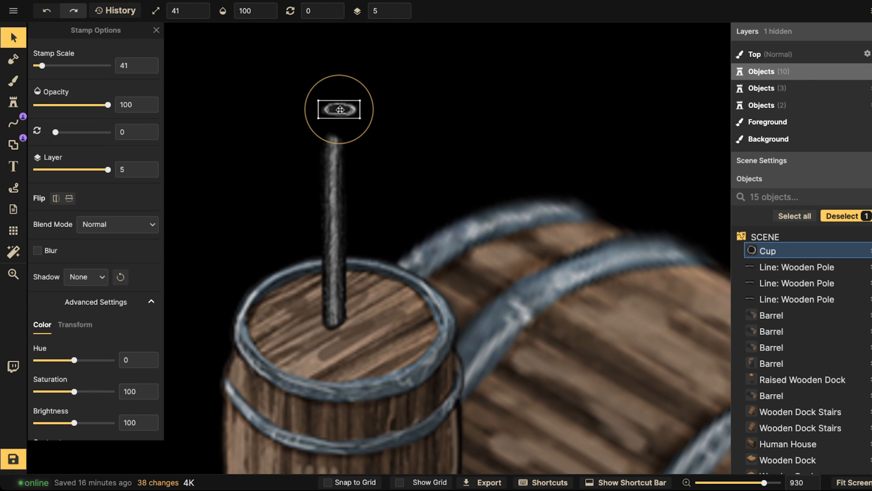
scroll(340, 110, "down", 1)
left_click_drag(339, 109, 336, 128)
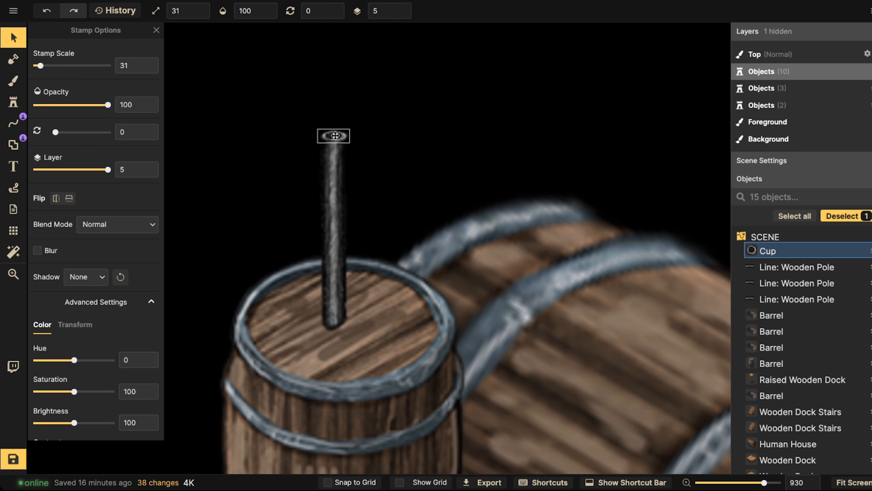
scroll(335, 137, "down", 5)
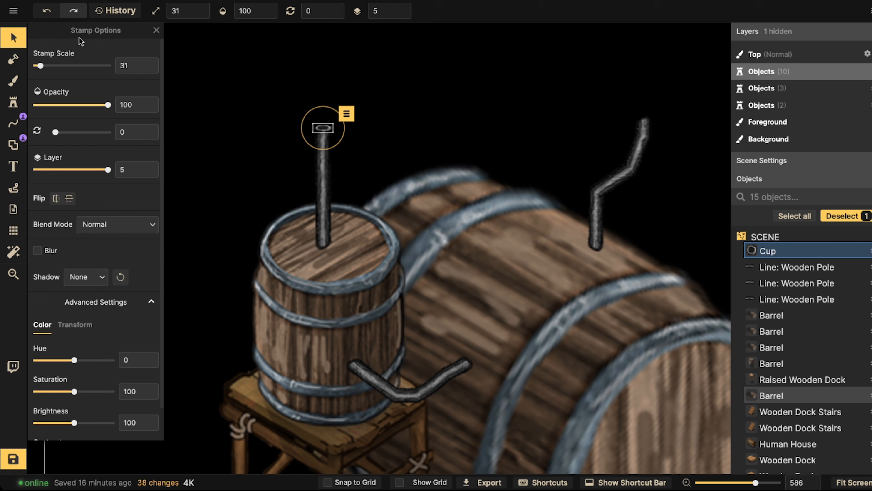
- Set the flattened Cup stamp's transform height to 55
left_click(14, 38)
left_click(18, 44)
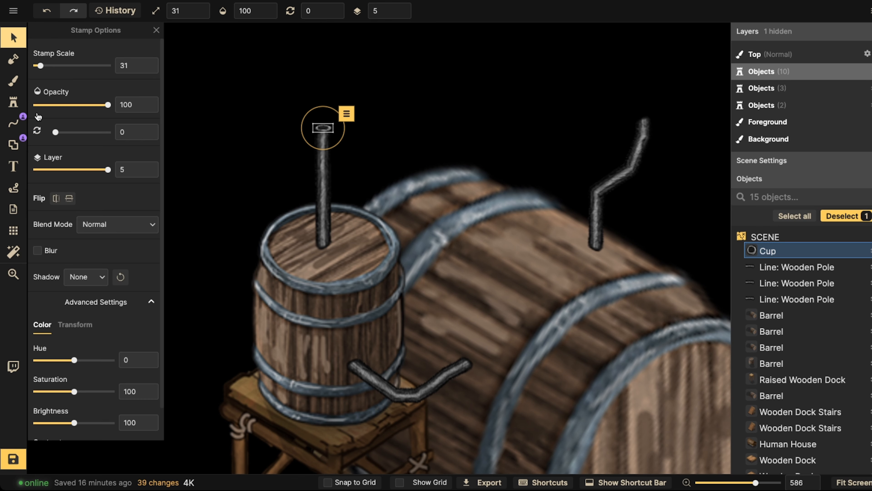
left_click(94, 329)
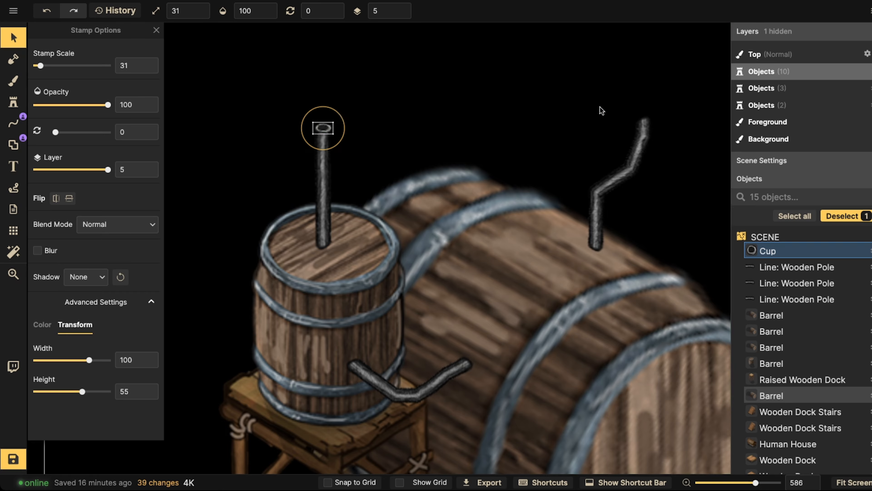
- Paste a copy of the flattened Cup stamp and fit it on the tip of the crooked pole
key("super+v")
left_click_drag(612, 110, 643, 120)
scroll(429, 117, "down", 6)
left_click(399, 108)
scroll(398, 109, "down", 3)
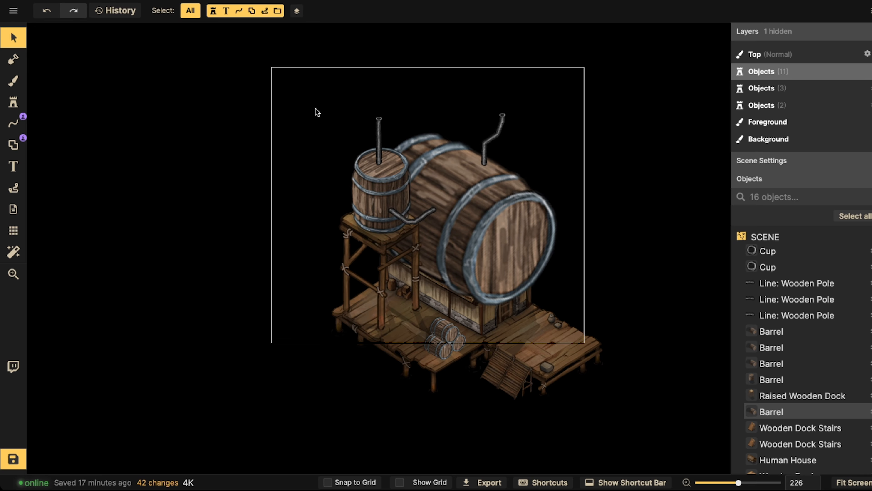
scroll(511, 230, "down", 2)
scroll(526, 219, "up", 3)
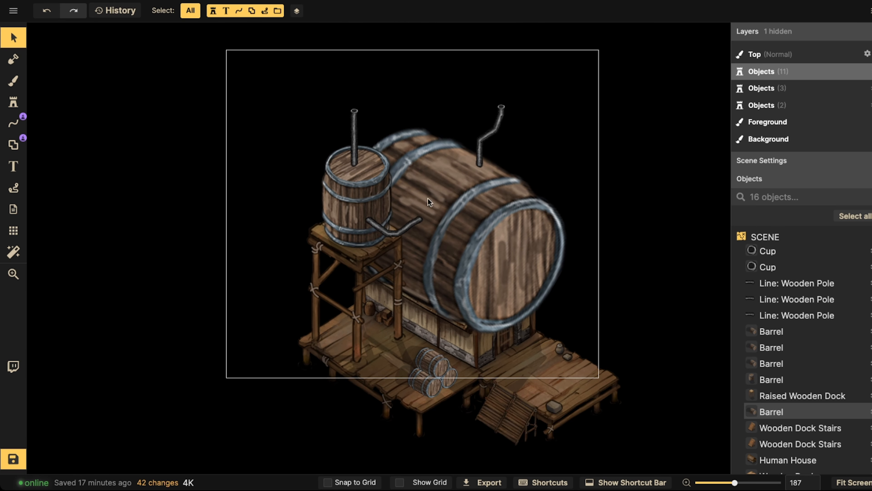
- Draw a bent Wooden Pole line as a spout from the lower front face of the large barrel, curving downward
left_click(393, 223)
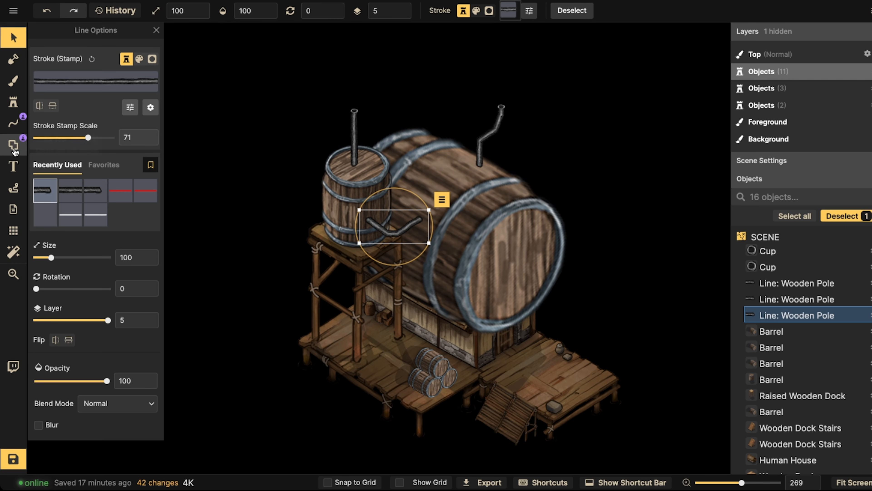
left_click(14, 121)
scroll(405, 191, "up", 2)
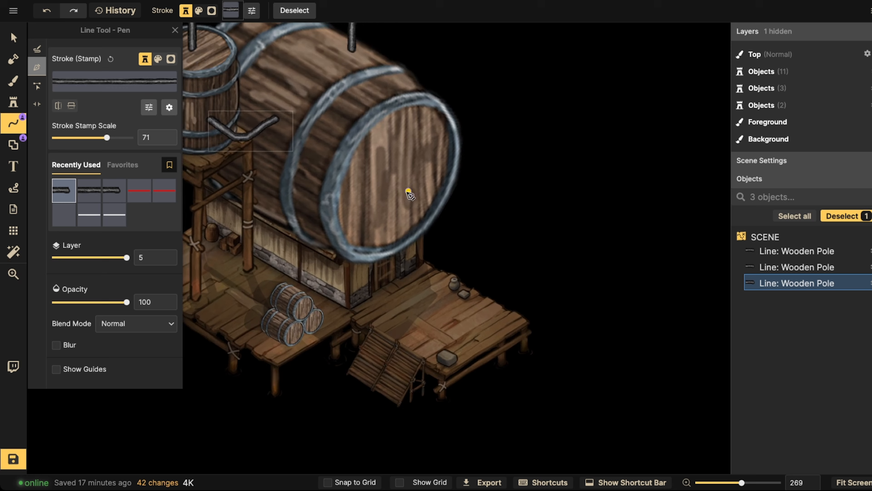
left_click(396, 214)
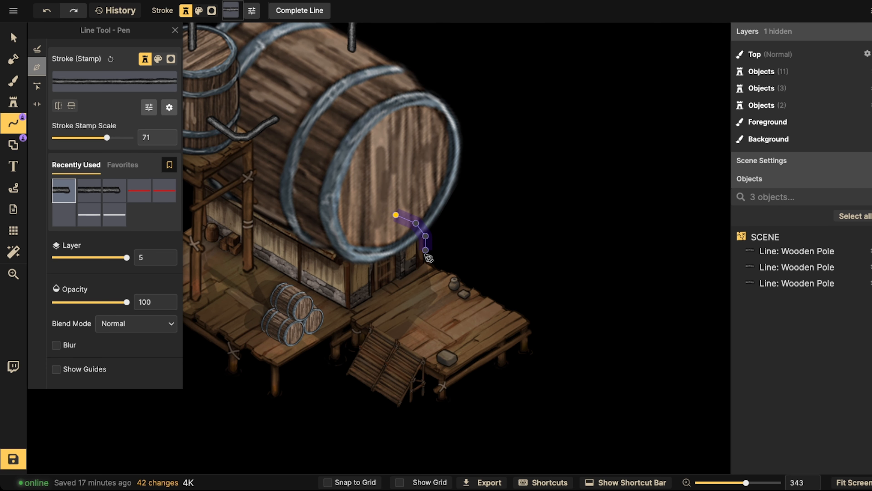
double_click(425, 251)
- Select the new spout line and set its stroke stamp scale to 109
left_click(14, 37)
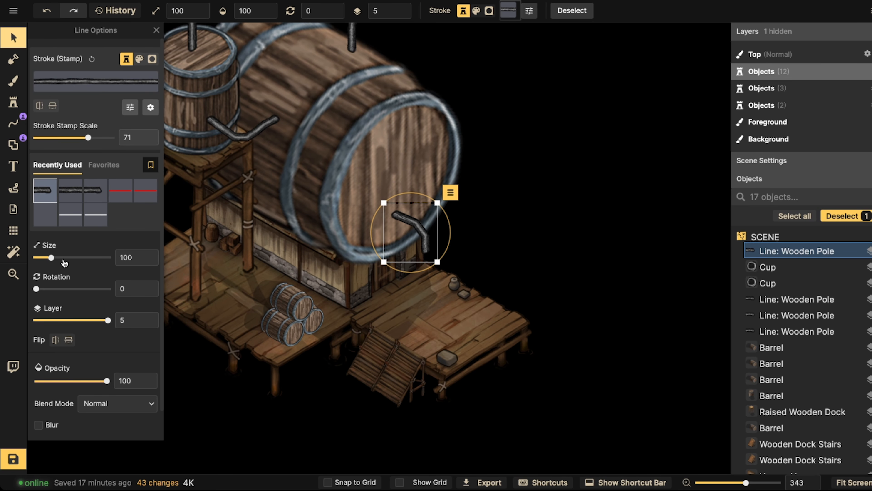
left_click_drag(51, 257, 52, 256)
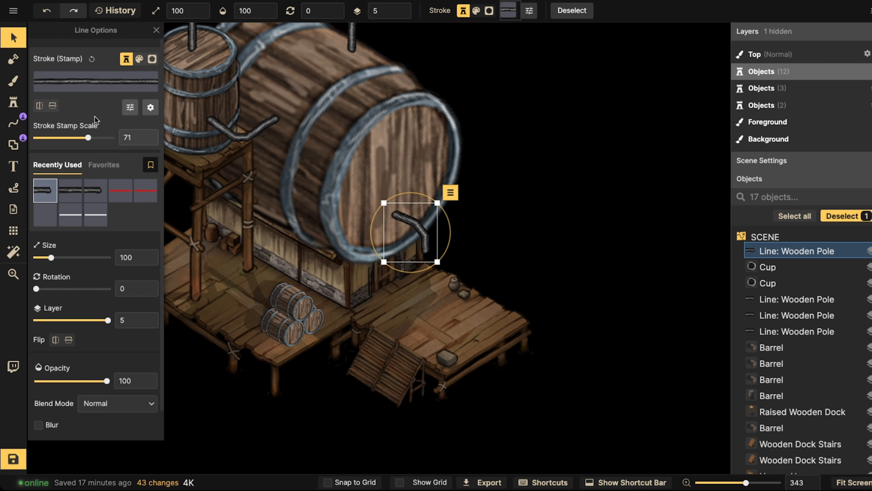
left_click_drag(88, 137, 93, 138)
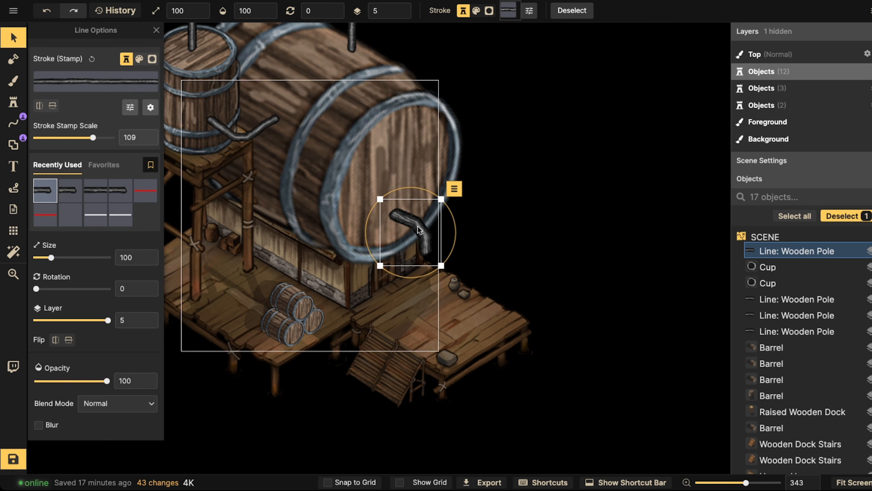
- Rotate the spout to 3 and adjust its position on the large barrel's front face, leaving it deselected
left_click_drag(422, 227, 422, 235)
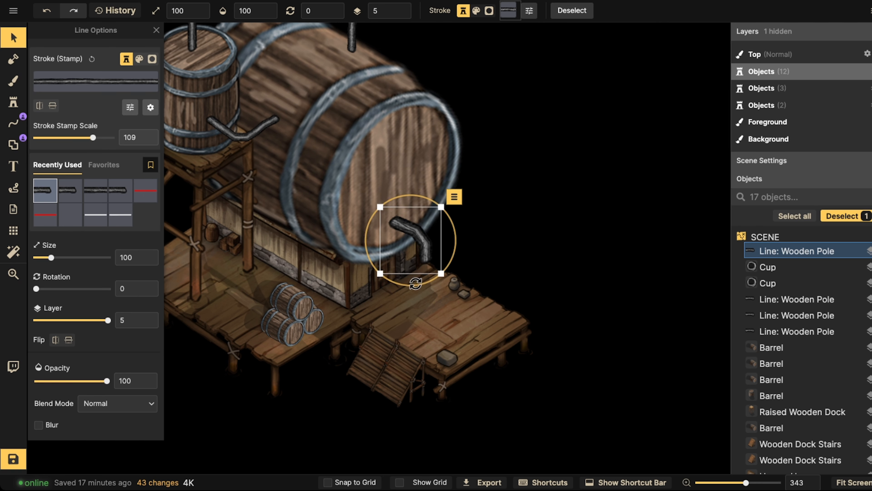
left_click_drag(412, 285, 409, 285)
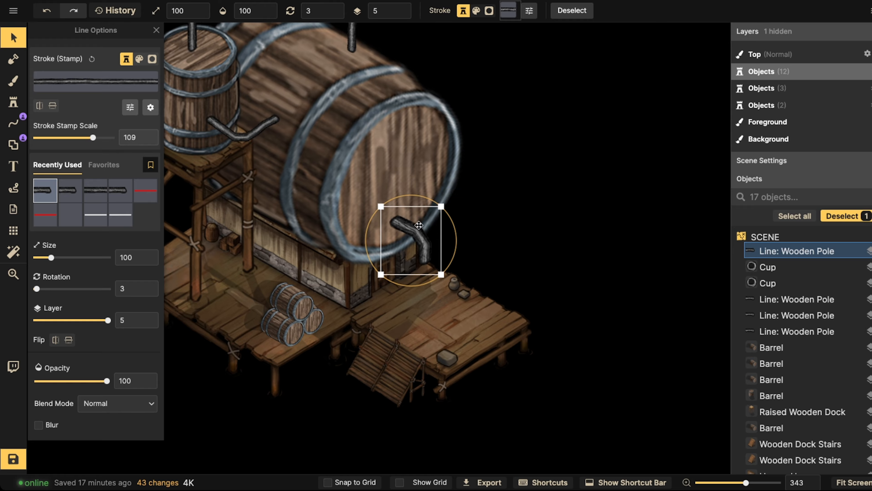
left_click_drag(419, 225, 420, 221)
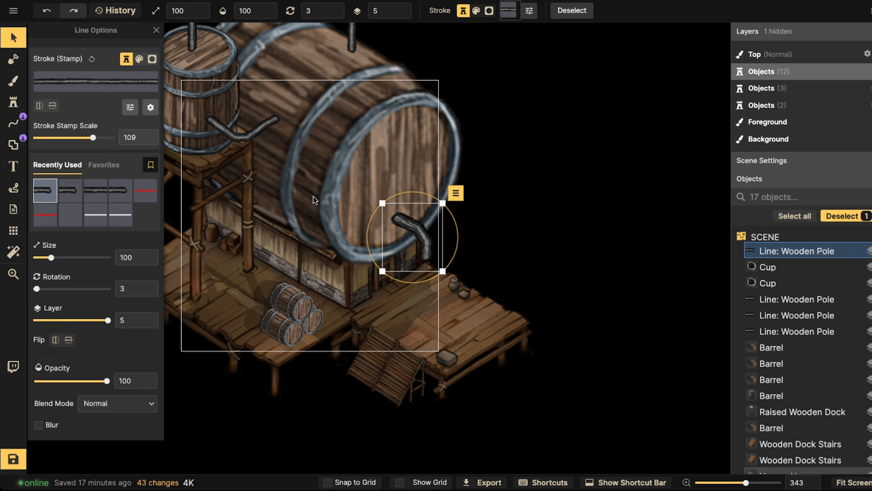
scroll(242, 167, "down", 5)
key("Escape")
scroll(240, 165, "down", 5)
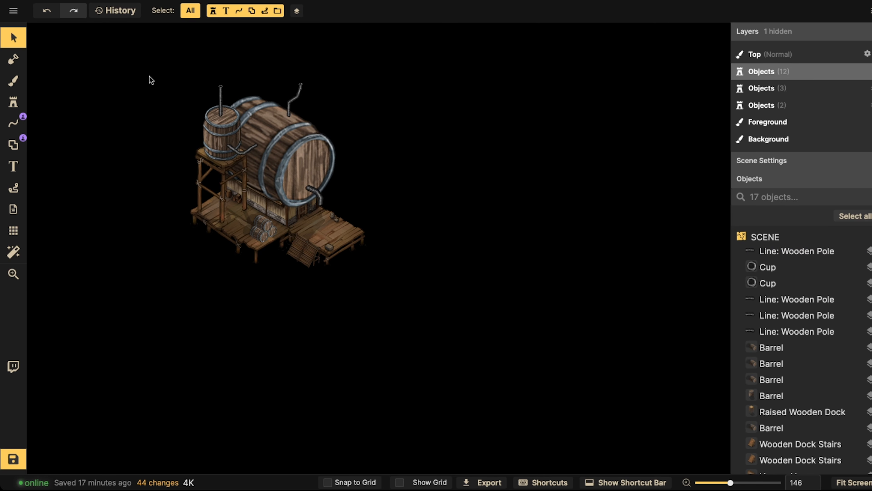
- Select all objects of the barrel house and move them together to a new spot on the canvas
mouse_move(151, 80)
left_mouse_down()
mouse_move(386, 282)
mouse_move(392, 299)
mouse_move(454, 338)
mouse_move(325, 248)
mouse_move(322, 226)
left_mouse_up()
scroll(208, 139, "down", 5)
key("space")
left_click_drag(226, 140, 397, 133)
left_click_drag(397, 133, 377, 157)
scroll(378, 160, "up", 4)
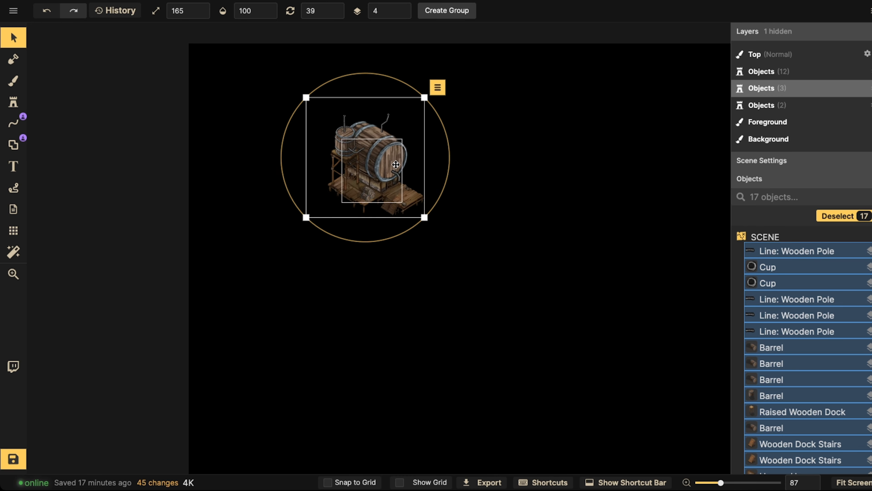
scroll(397, 165, "up", 12)
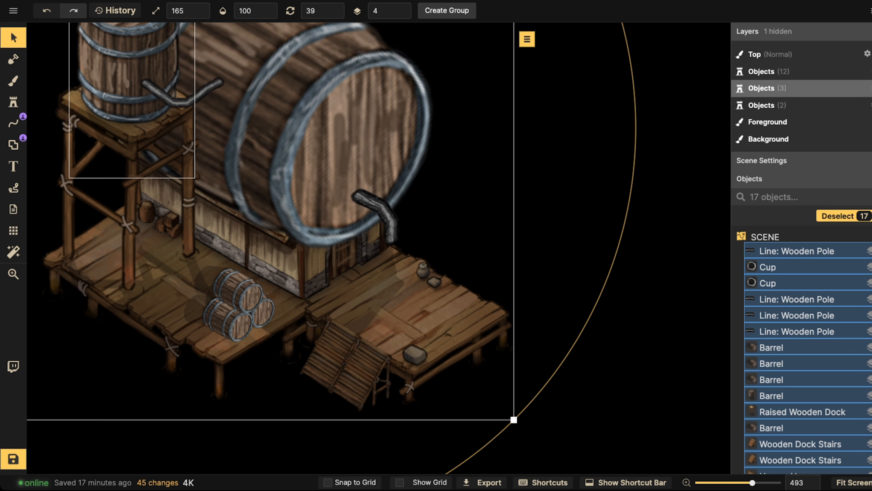
- Set the Pen shape tool to use a textured fill with a reddish-brown wood plank texture from the Fantasy Battlemaps pack
left_click(17, 141)
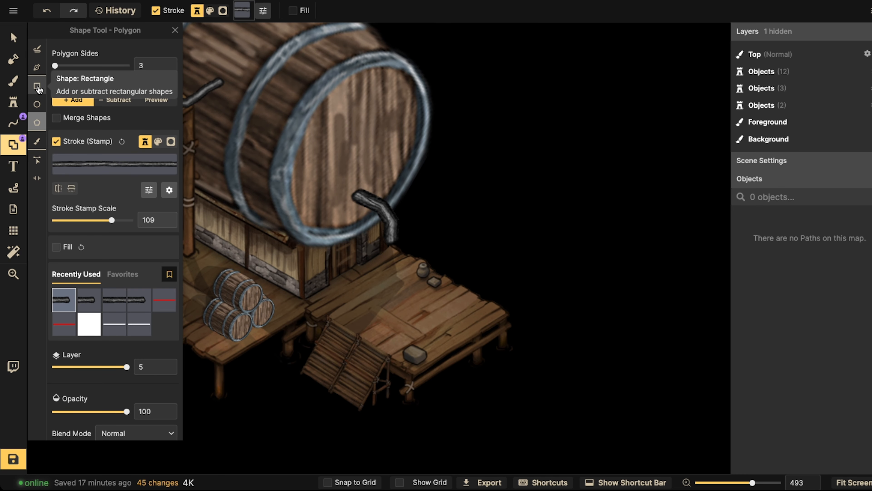
left_click(37, 65)
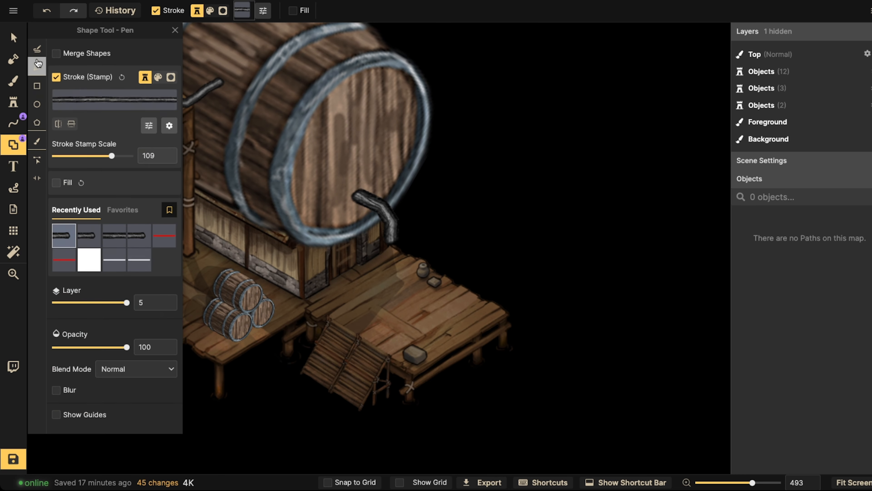
left_click(55, 183)
left_click(90, 204)
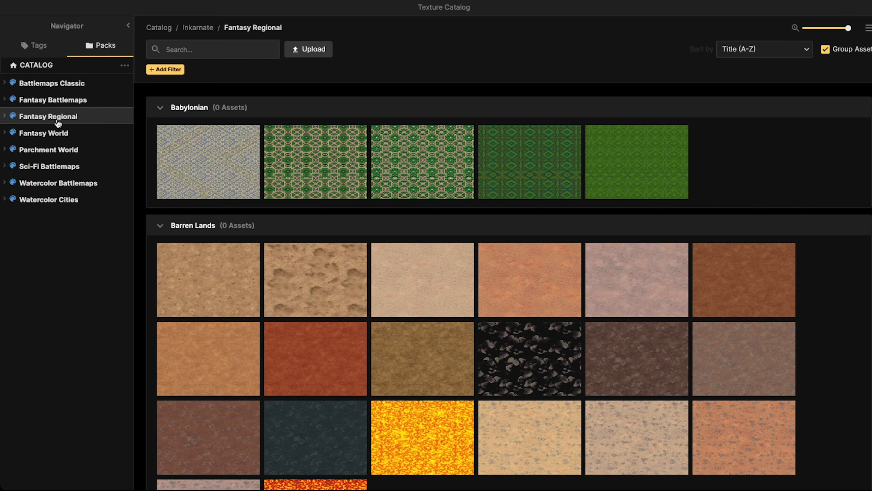
left_click(58, 101)
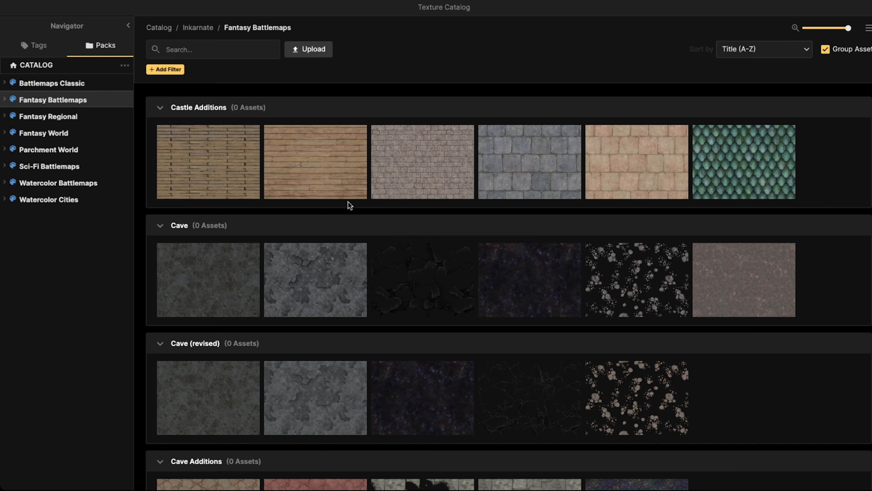
scroll(347, 206, "down", 10)
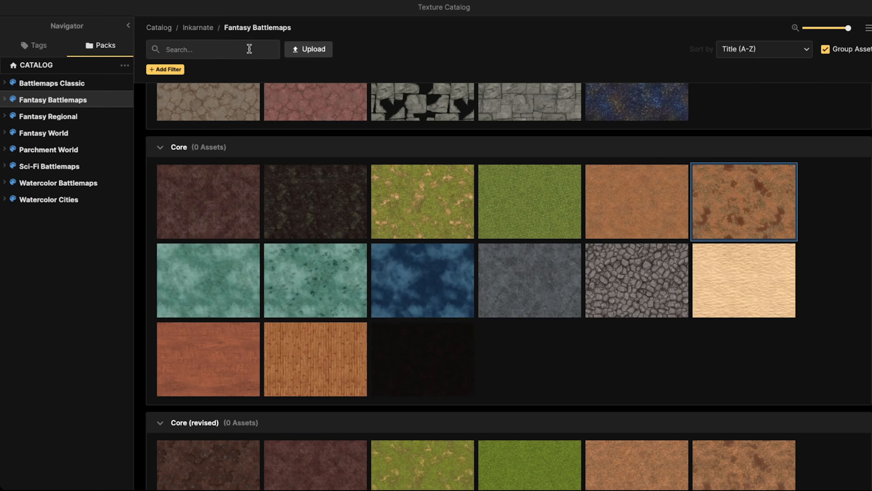
type("wood")
key("Return")
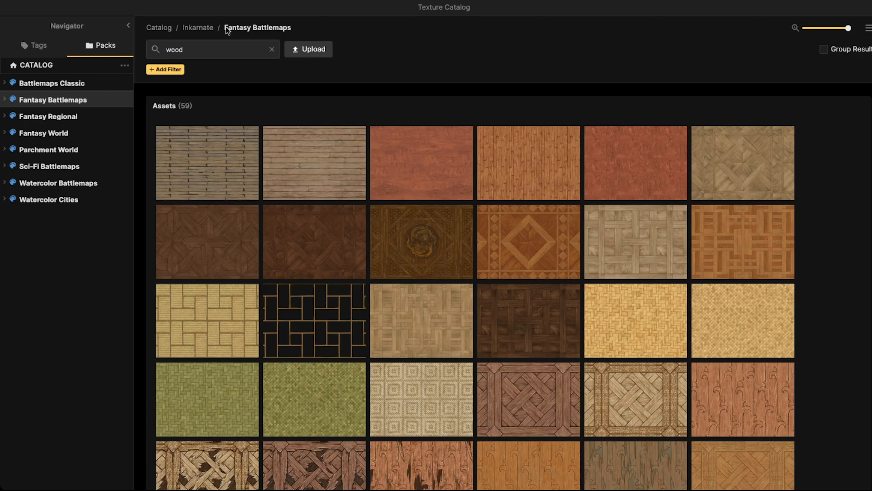
scroll(565, 331, "down", 5)
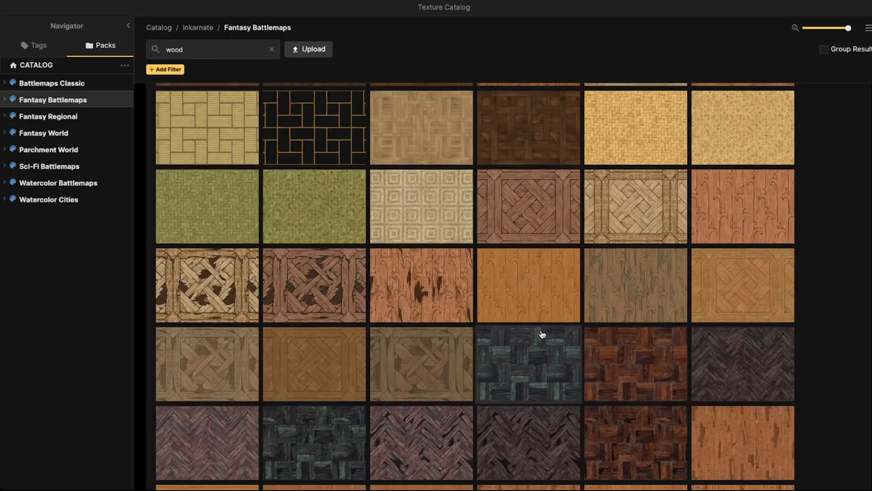
scroll(524, 194, "up", 5)
left_click(518, 182)
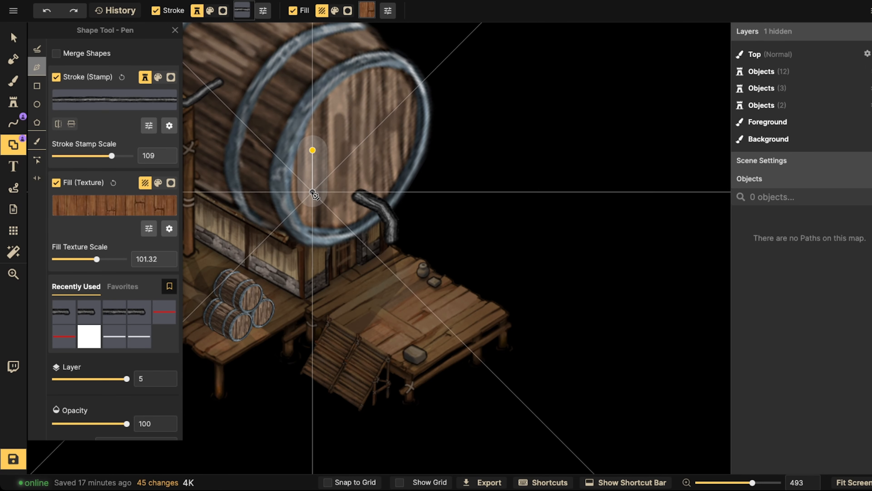
- Set the stroke stamp scale to 22 and draw a slanted four-cornered sign board on the large barrel's front face
left_click_drag(111, 155, 93, 156)
left_click(312, 197)
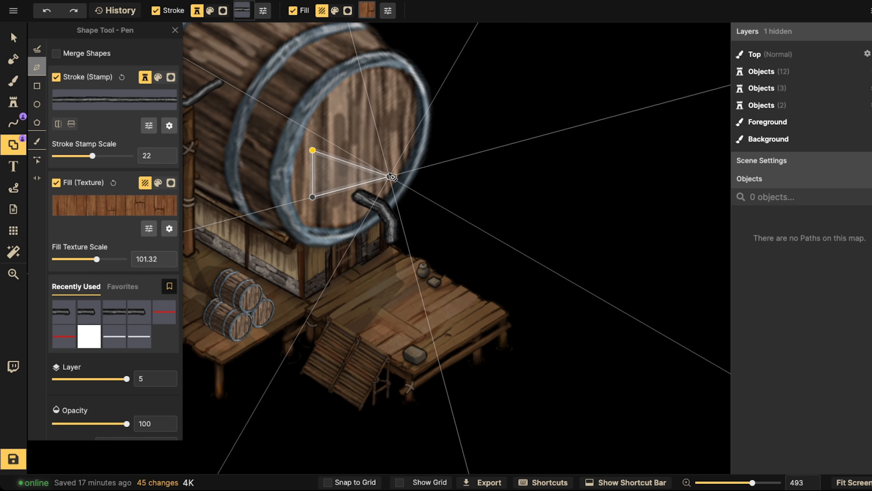
left_click(399, 147)
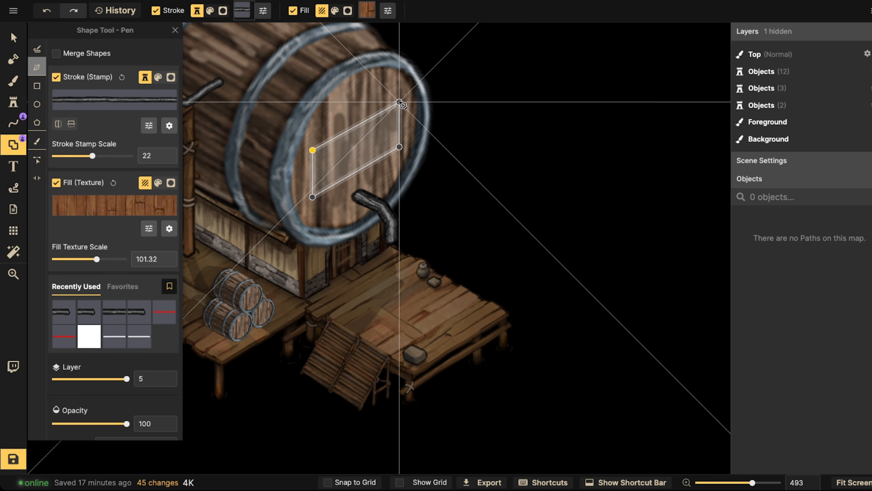
double_click(399, 102)
left_click(359, 217)
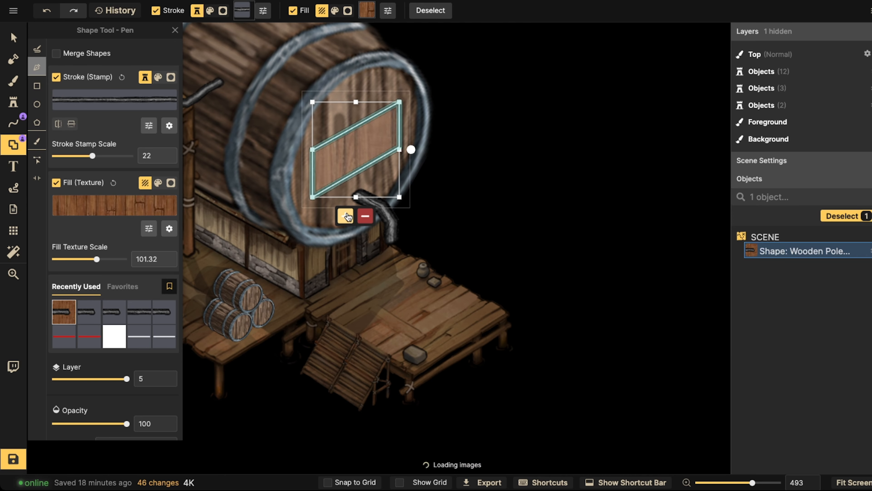
- Set the sign board's fill texture scale to 11.04 and nudge the board into place above the spout
key("v")
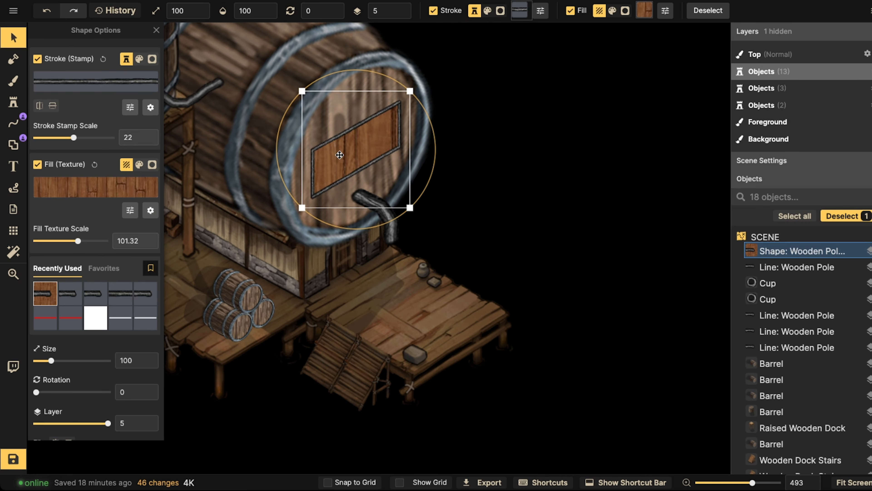
left_click_drag(338, 153, 341, 156)
left_click_drag(78, 242, 48, 241)
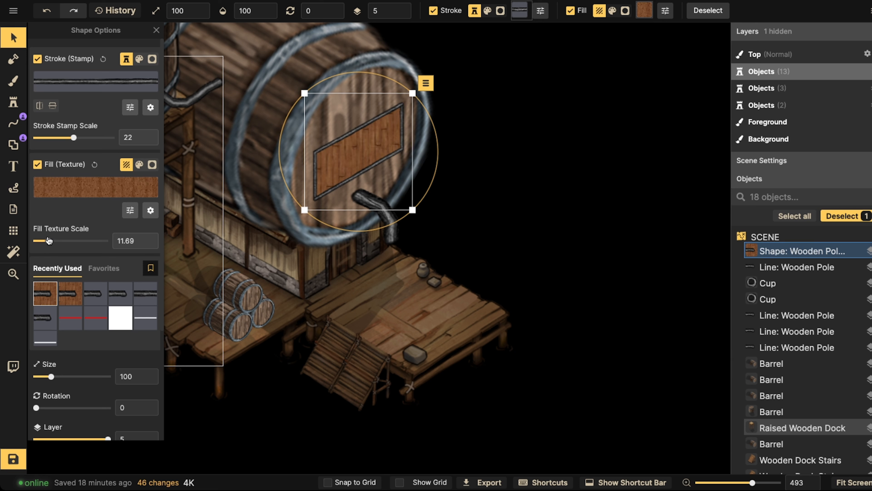
left_click(131, 107)
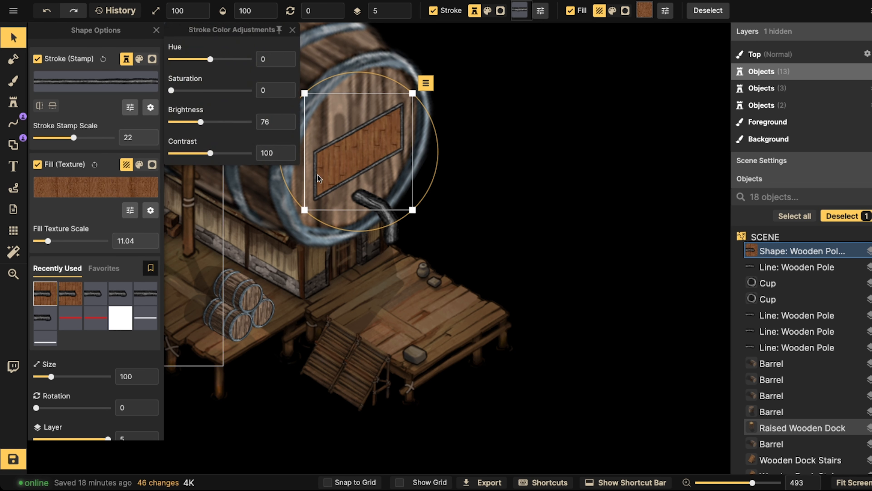
left_click_drag(370, 145, 369, 142)
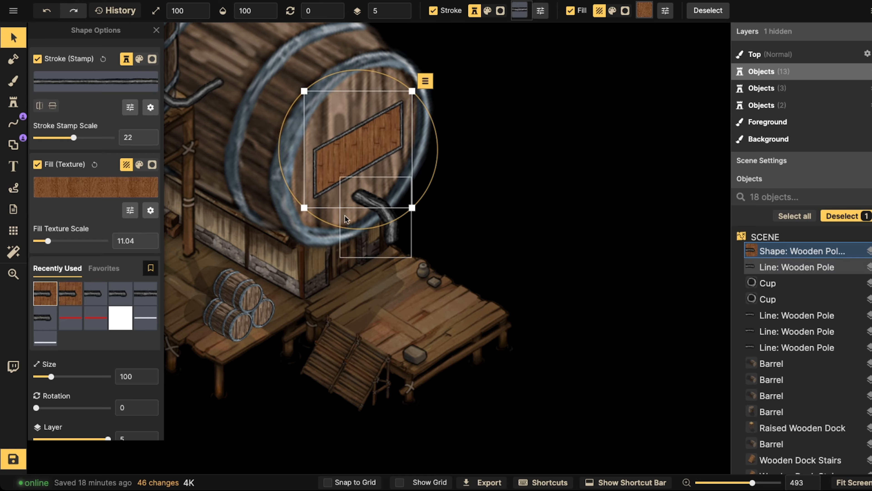
- Try tilting the sign board to a rotation of 356.5, and return its rotation to 0
left_click_drag(334, 228, 346, 175)
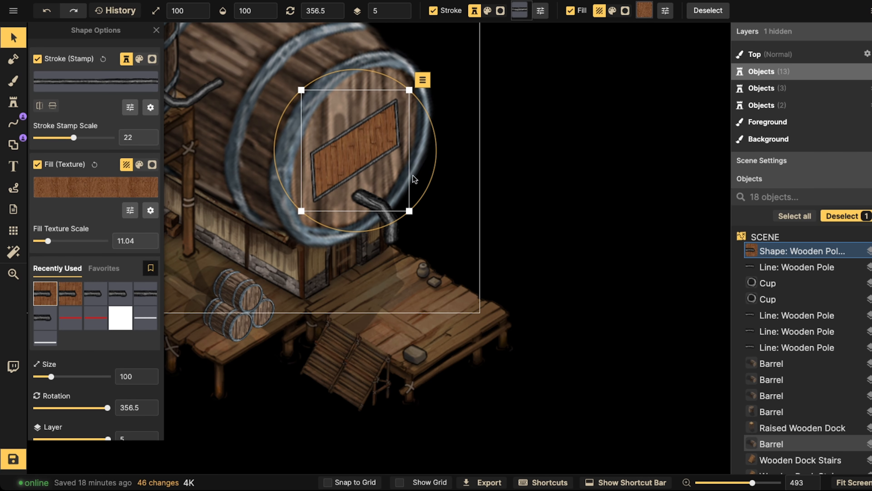
scroll(353, 160, "down", 1)
scroll(353, 160, "down", 2)
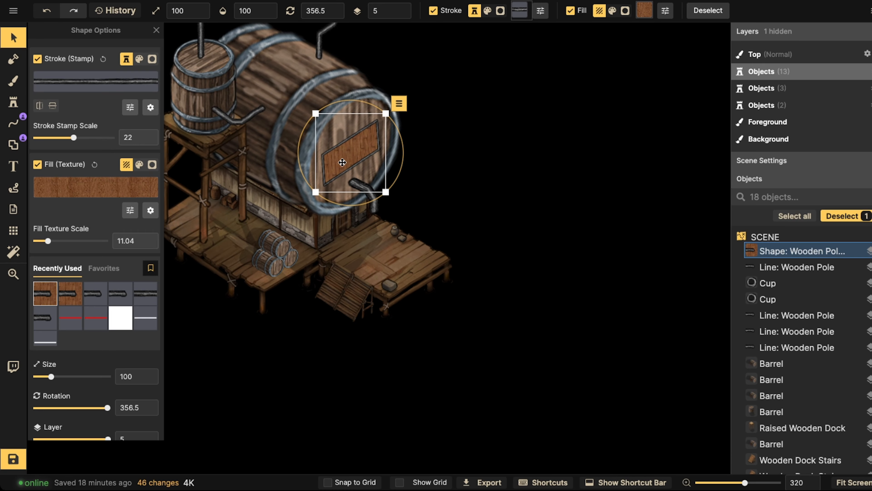
left_click_drag(335, 203, 332, 200)
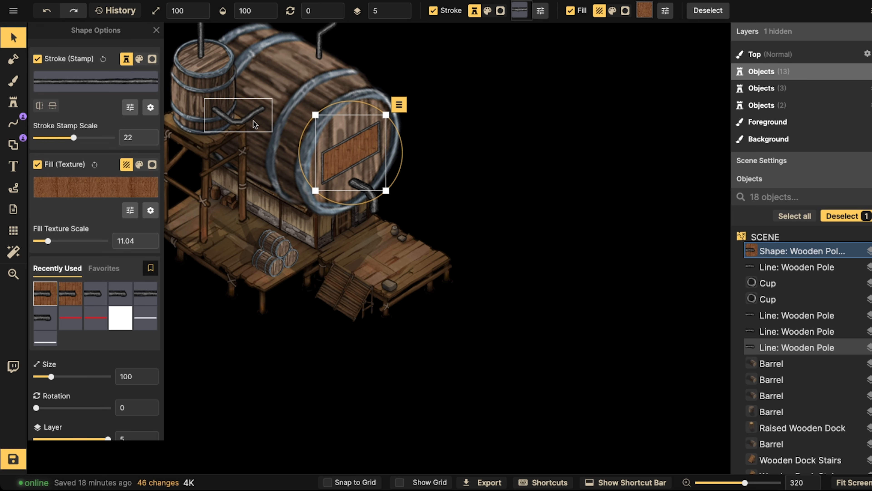
- Select all objects of the barrel house and combine them into a group named Tavern Model
left_click(19, 42)
scroll(297, 148, "down", 3)
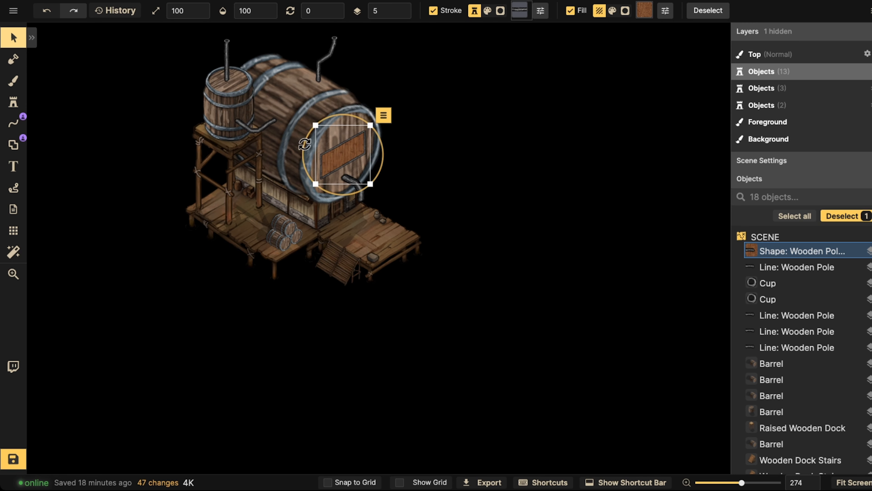
left_click(290, 144)
scroll(281, 140, "down", 5)
scroll(233, 130, "down", 3)
left_click_drag(191, 107, 449, 327)
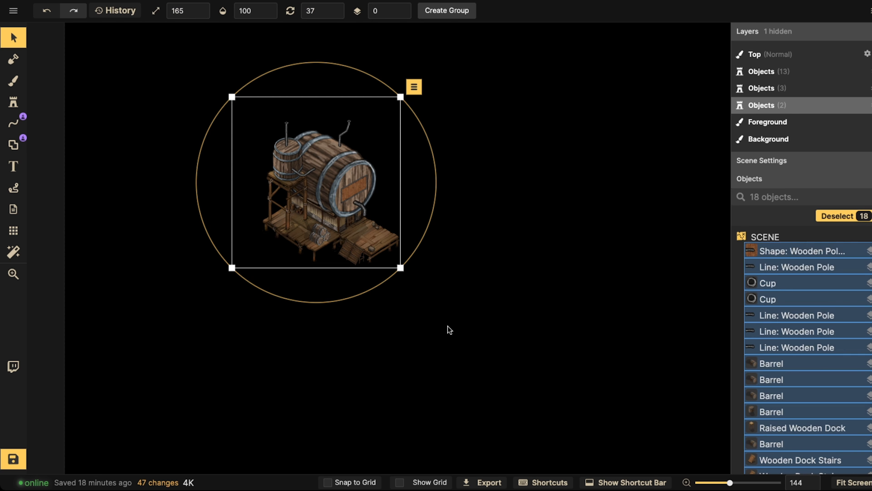
left_click(441, 11)
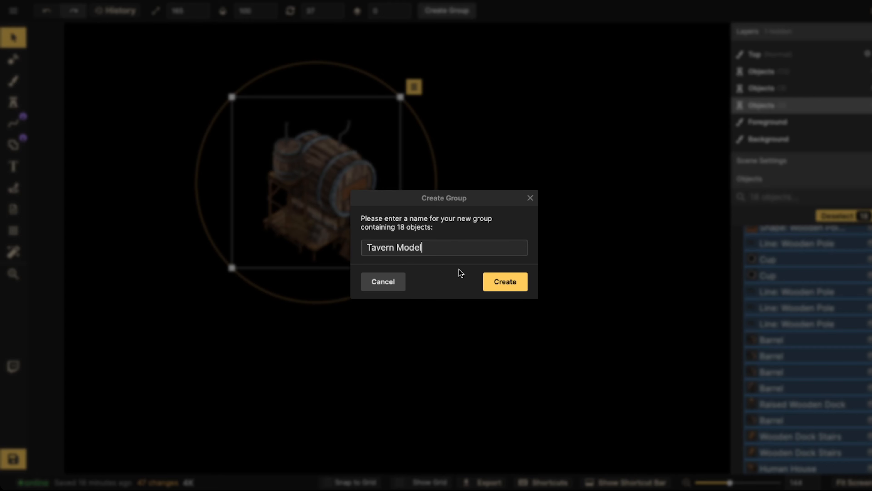
left_click(496, 281)
- Move the Tavern Model group into the map's upper-left corner
left_click(448, 266)
scroll(375, 192, "down", 2)
left_click_drag(356, 198, 201, 133)
scroll(292, 150, "up", 11)
scroll(298, 221, "down", 13)
scroll(214, 115, "down", 2)
scroll(202, 113, "up", 3)
key("space")
left_click_drag(201, 133, 199, 106)
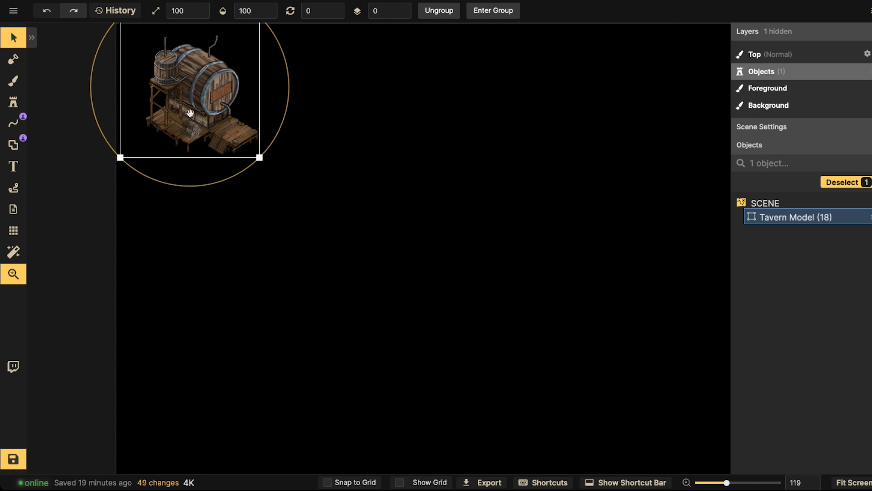
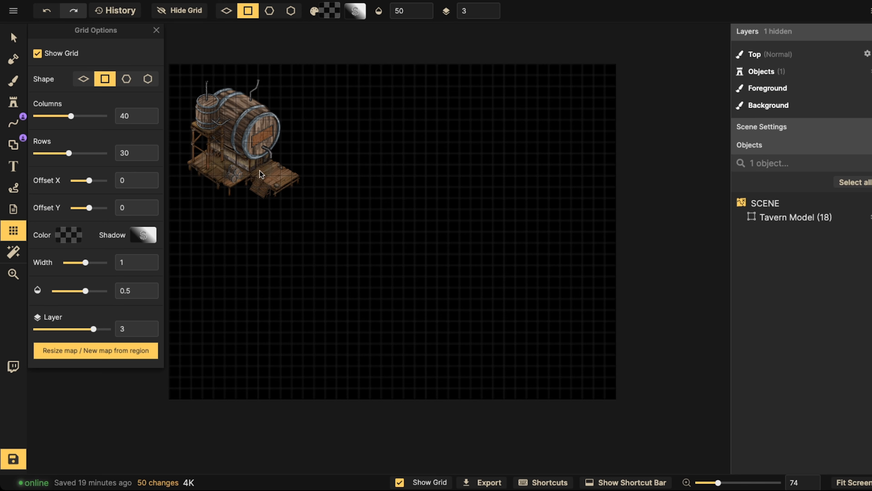
- Set the shape tool's stroke stamp to Wooden Wall from the Fantasy Battlemaps pack and enable snapping to the grid
scroll(262, 174, "up", 5)
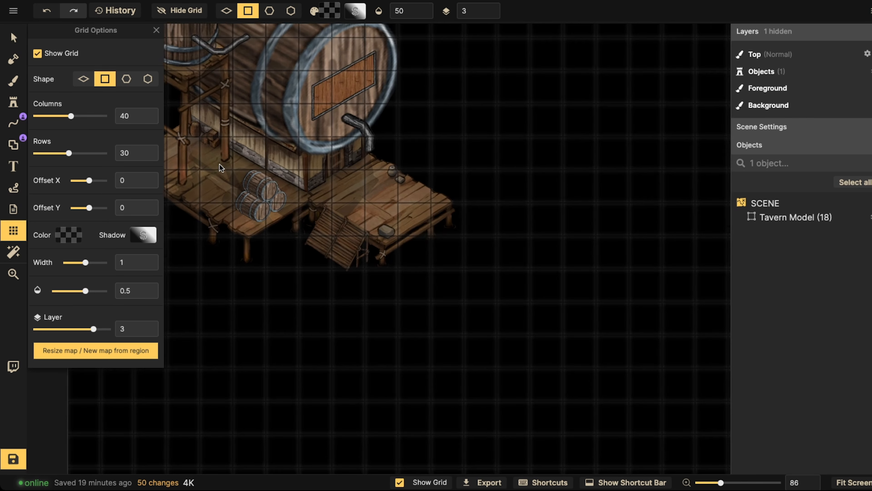
left_click_drag(221, 168, 316, 229)
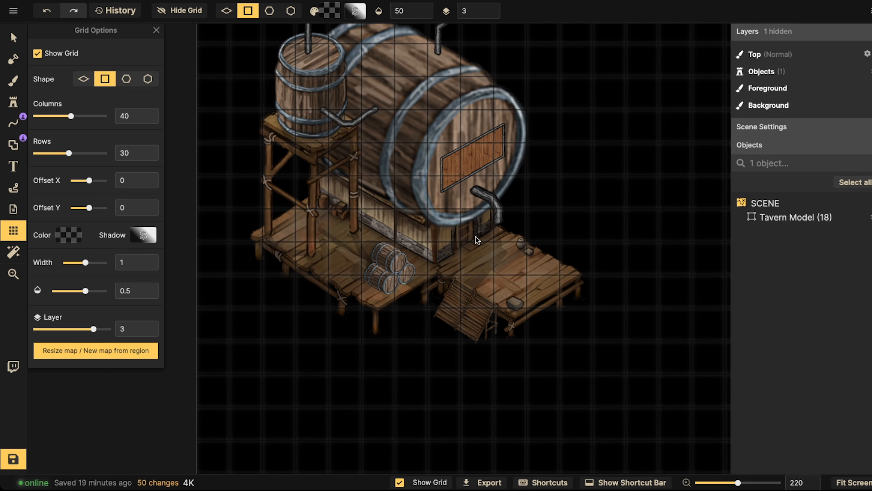
scroll(460, 218, "down", 5)
left_click_drag(625, 288, 296, 190)
scroll(331, 190, "down", 2)
left_click(13, 144)
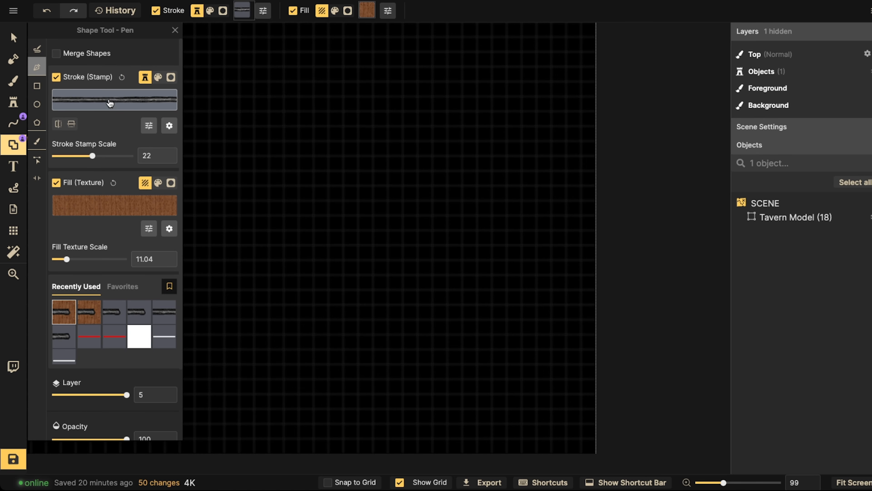
left_click(149, 125)
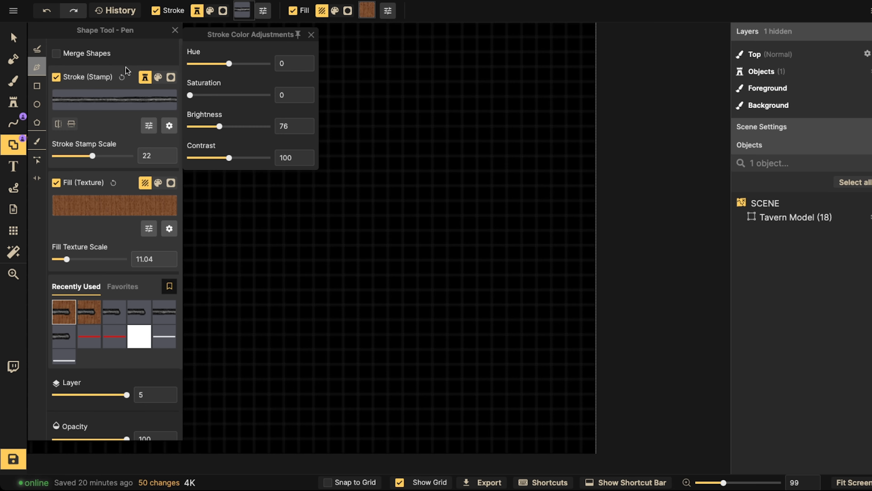
left_click(100, 93)
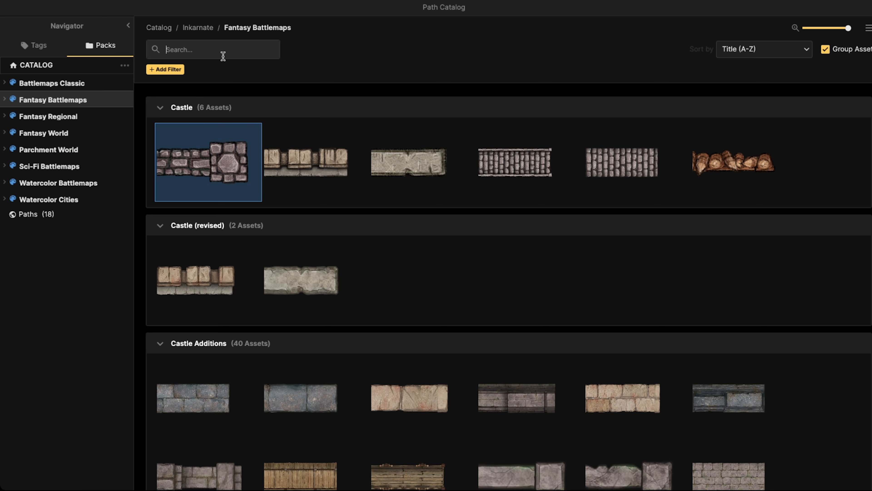
type("wood")
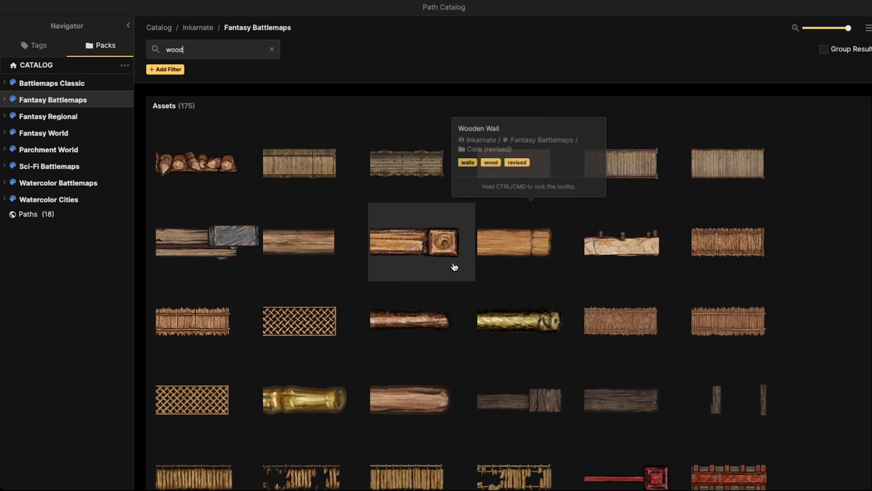
left_click(386, 256)
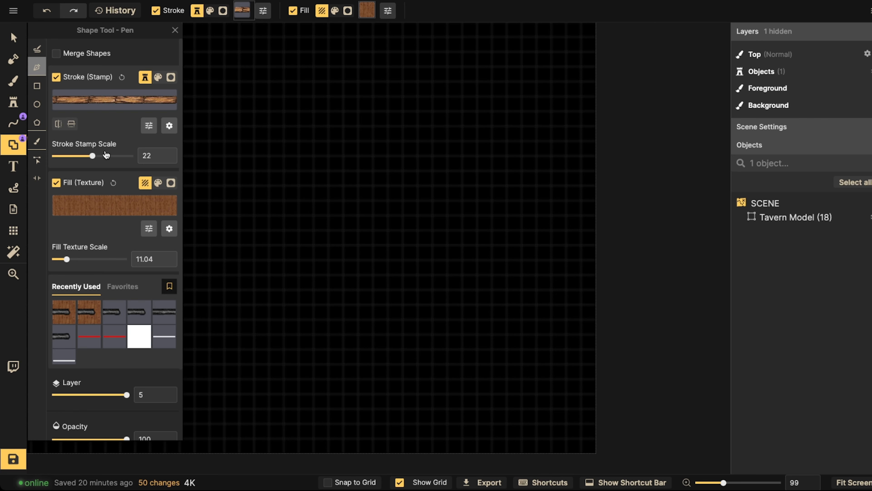
left_click(328, 482)
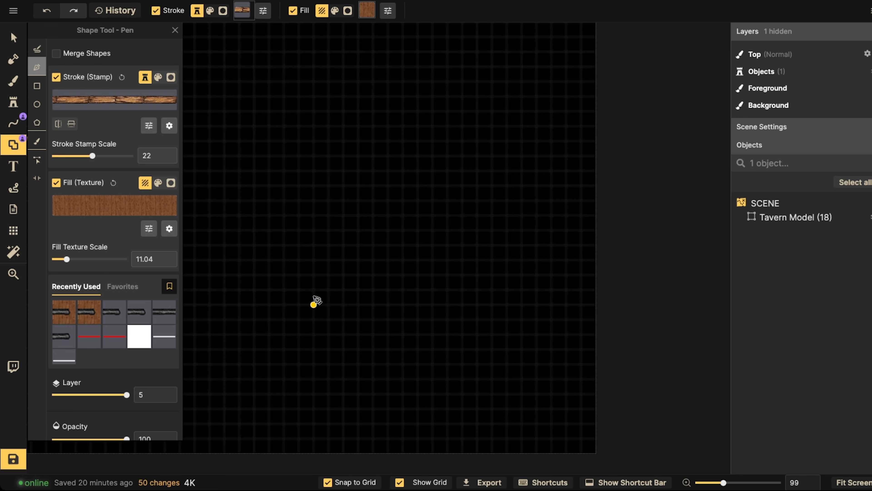
scroll(255, 207, "down", 1)
key("space")
left_click_drag(256, 206, 522, 203)
key("space")
left_click_drag(485, 170, 360, 184)
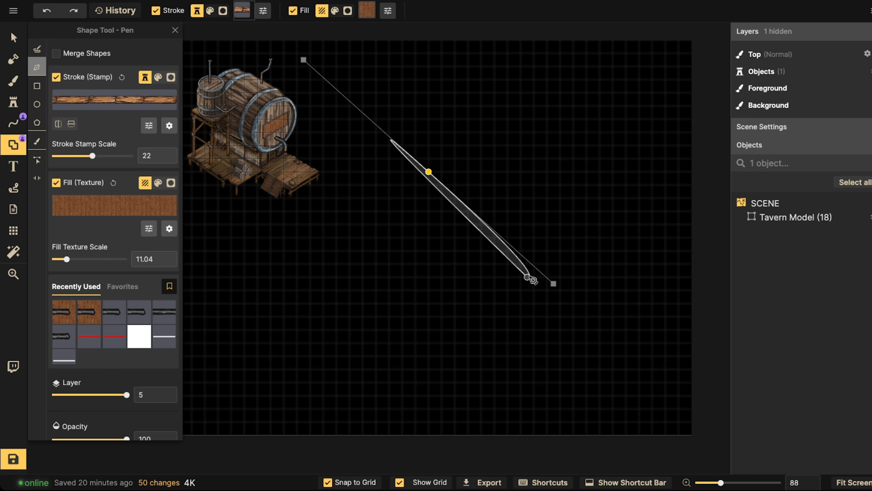
- Draw a square floor about 10 by 10 grid cells with the Rectangle shape on the empty map area beside the tavern model
left_click(37, 86)
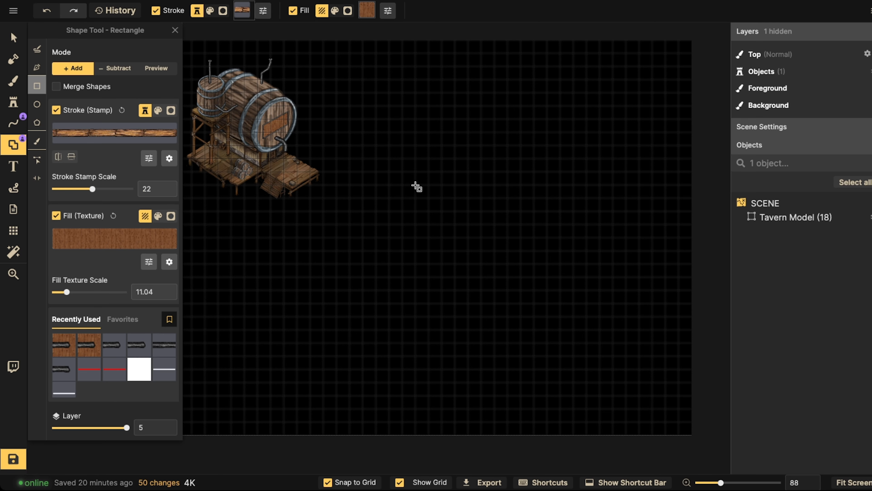
left_click_drag(415, 186, 533, 304)
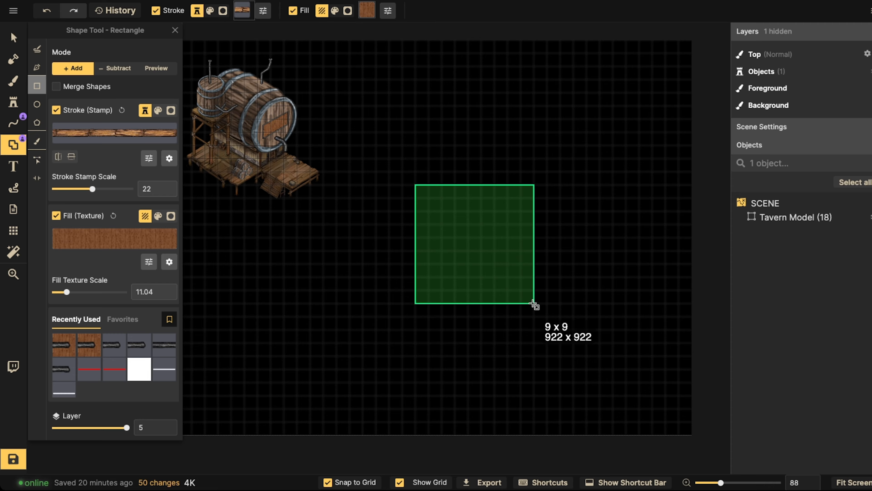
mouse_move(533, 304)
left_mouse_down()
mouse_move(547, 306)
mouse_move(546, 315)
left_mouse_up()
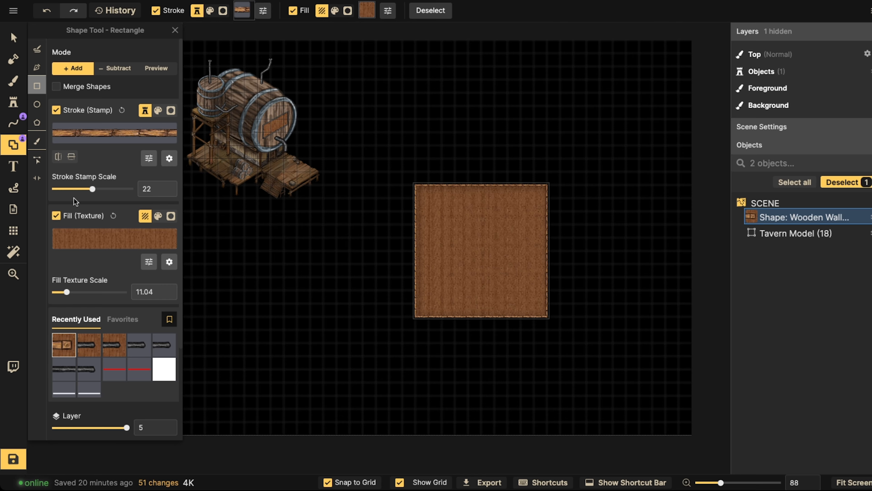
- Set the square floor's Wooden Wall stroke stamp scale to 37 and turn off the stroke's shadow
left_click_drag(92, 189, 99, 189)
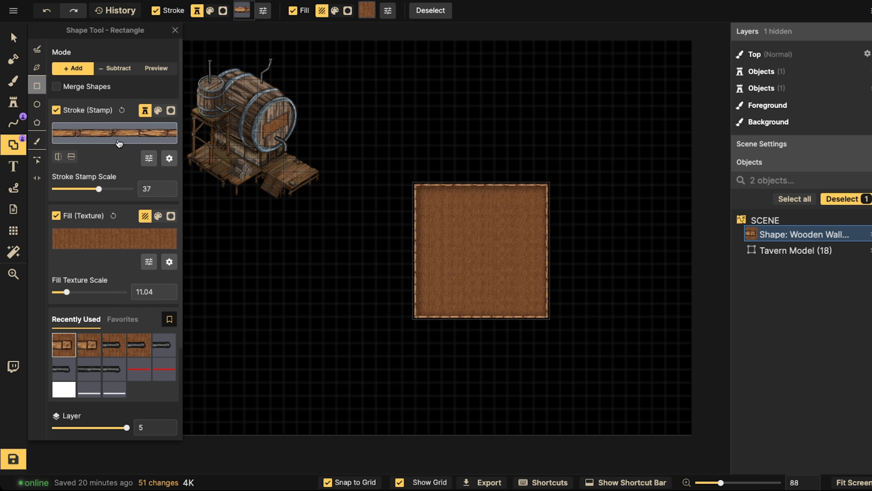
left_click(169, 158)
left_click(192, 206)
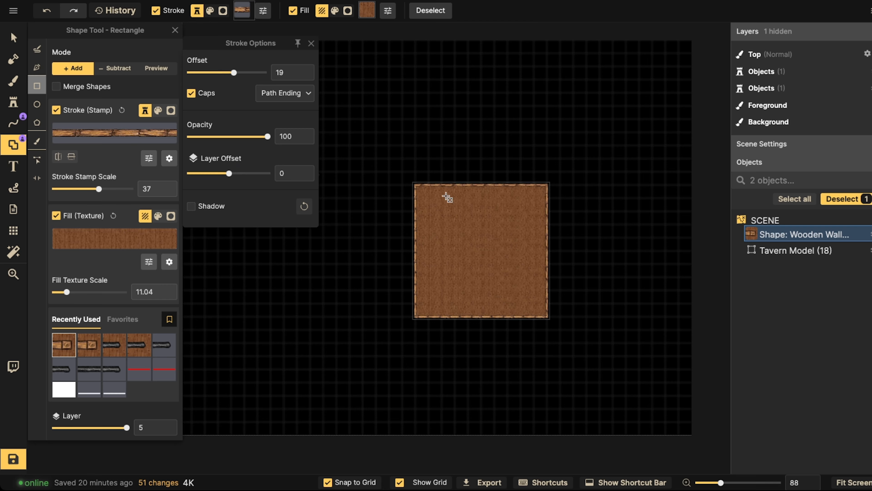
- Recolour the floor's wall stroke with saturation 123 and brightness 64, and set the fill texture scale to 41.43
left_click(146, 164)
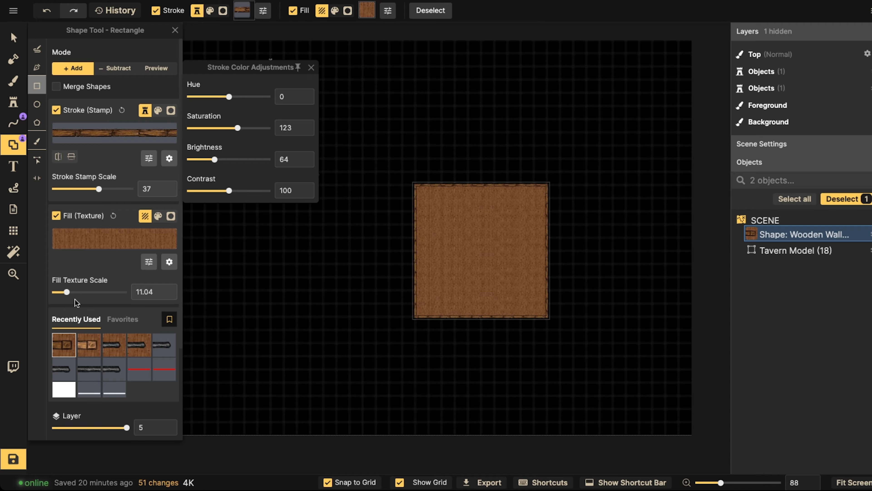
left_click_drag(67, 292, 85, 298)
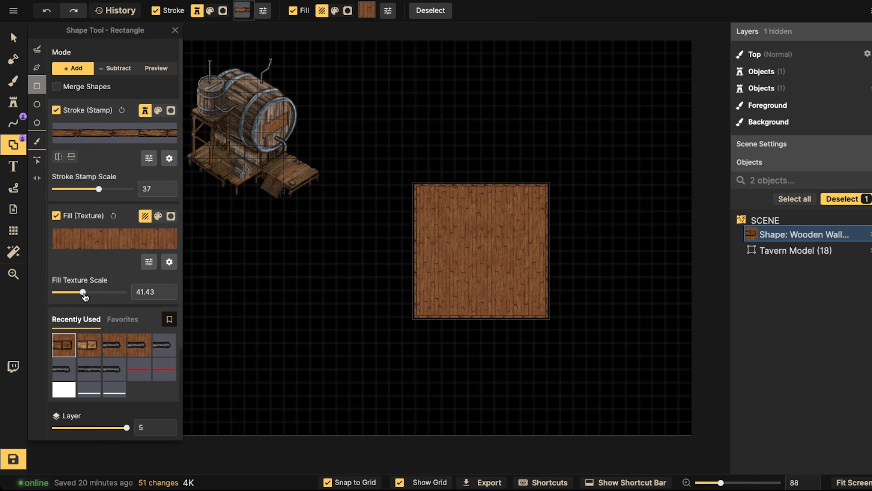
scroll(396, 218, "up", 5)
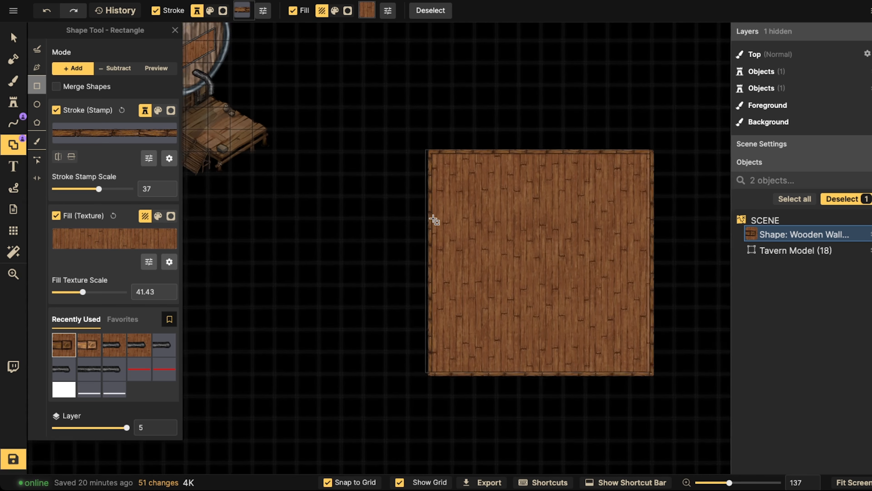
scroll(437, 211, "up", 4)
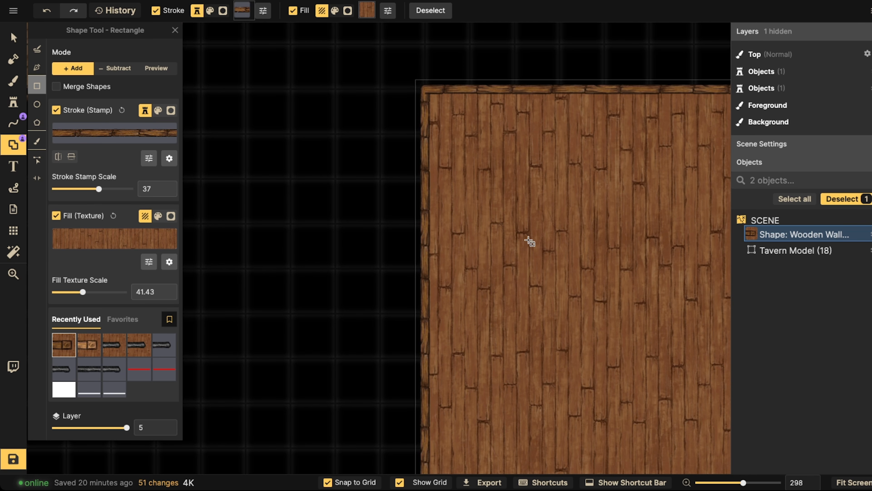
scroll(427, 238, "up", 2)
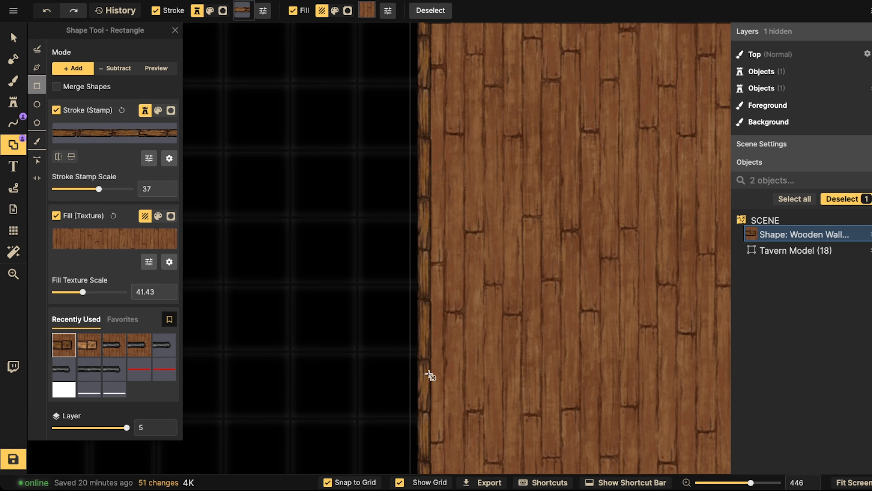
scroll(425, 183, "down", 7)
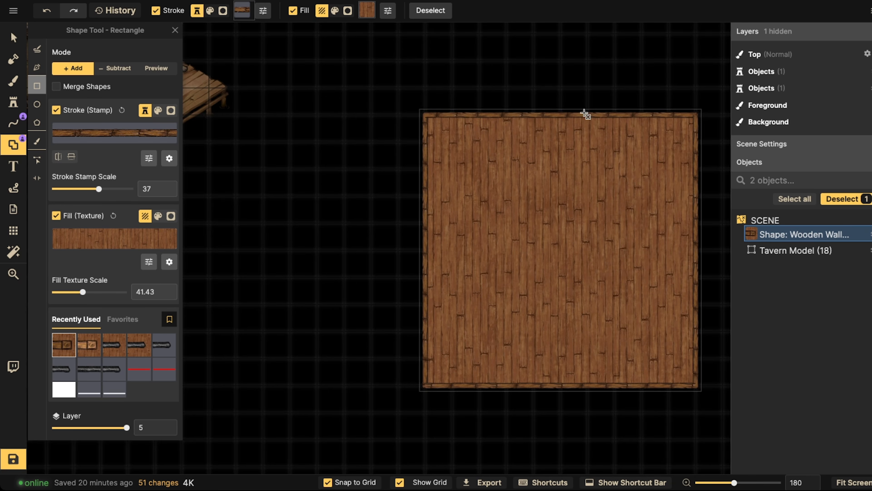
scroll(352, 189, "down", 4)
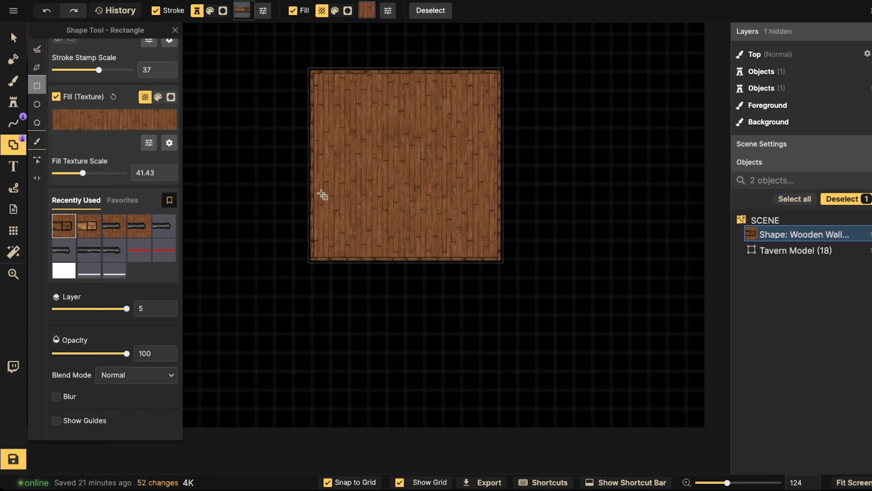
- With Merge Shapes enabled, add a rectangle about 5 by 5 grid cells overlapping the floor's lower-right edge by one row
scroll(54, 88, "up", 4)
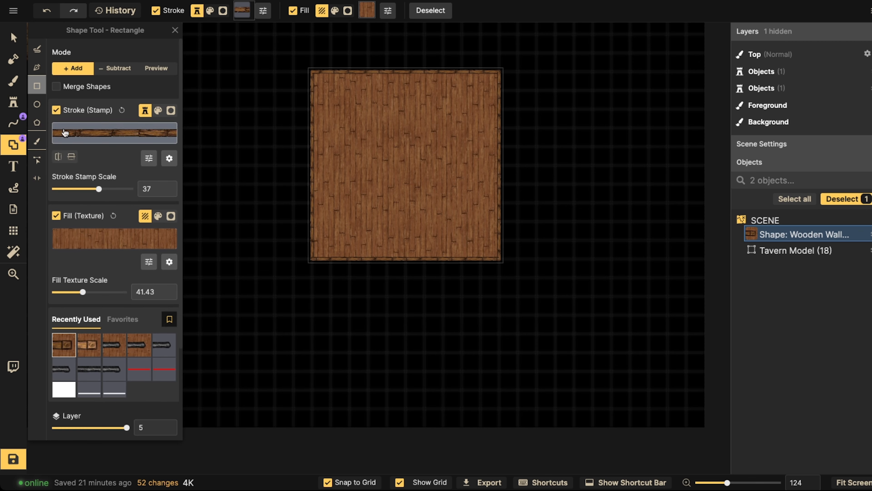
left_click(56, 86)
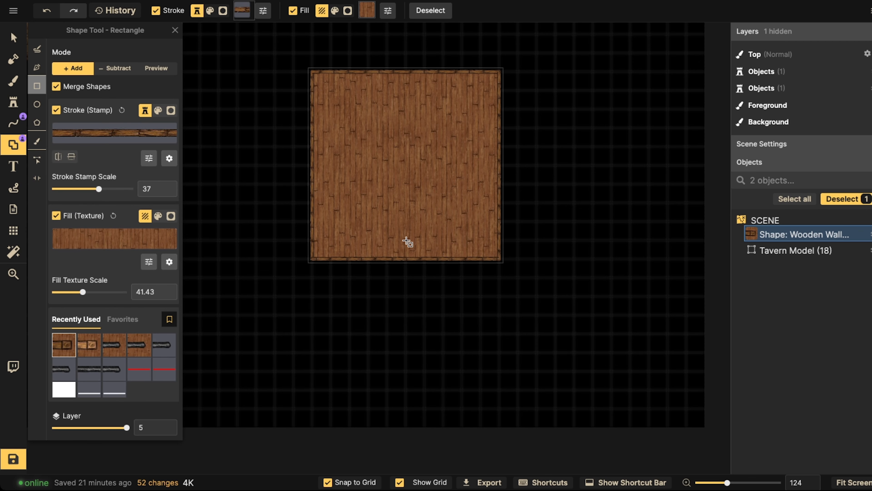
left_click_drag(405, 240, 500, 334)
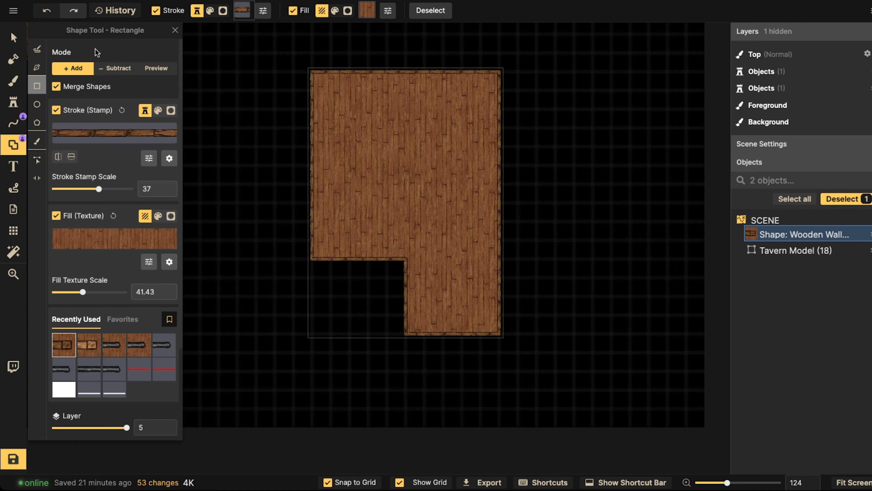
- Compare the extended floor plan's outline with the tavern model
left_click(13, 38)
scroll(282, 156, "down", 3)
key("space")
left_click_drag(295, 165, 550, 182)
left_click_drag(476, 110, 461, 172)
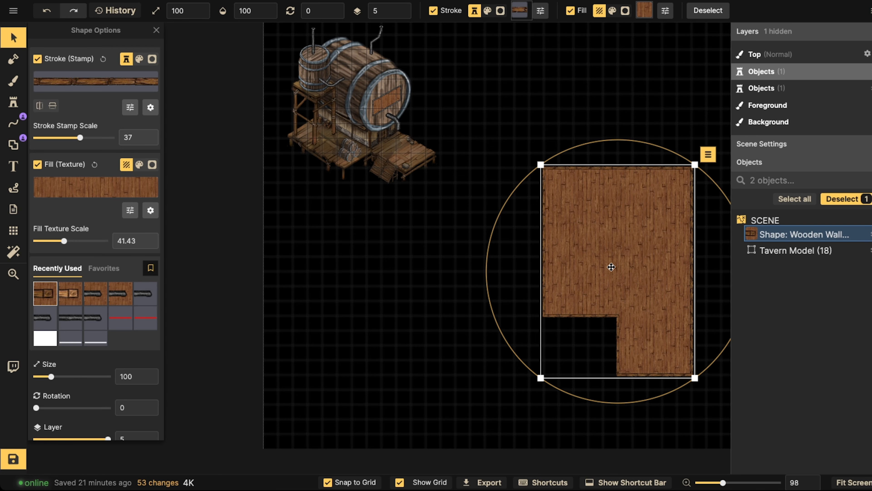
scroll(612, 267, "down", 2)
left_click_drag(628, 267, 517, 259)
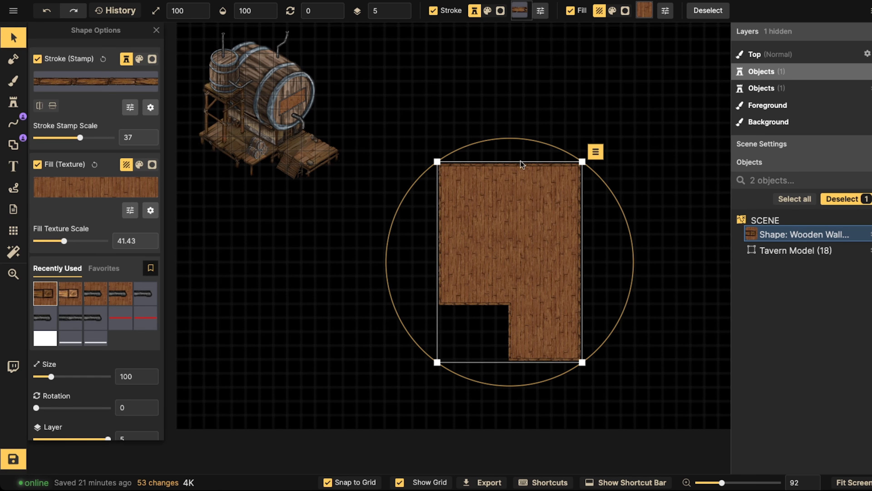
scroll(530, 330, "up", 3)
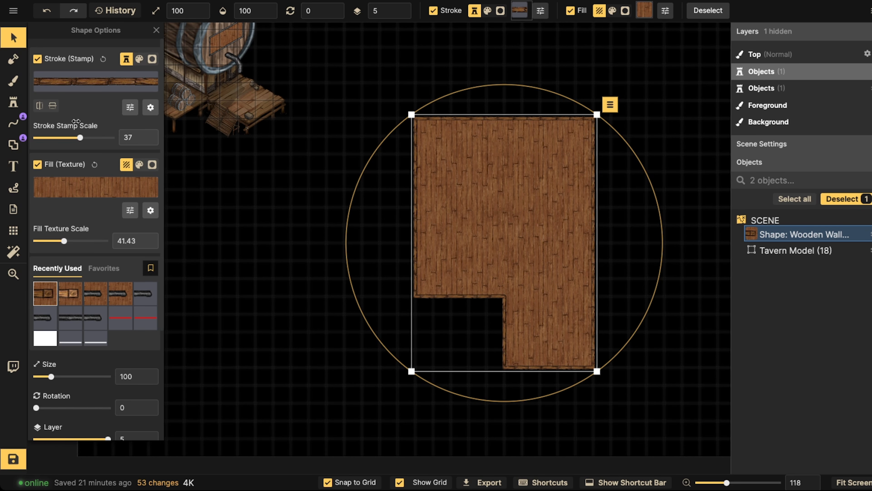
- Choose the Log Cabin Stairs stamp from the Fantasy Battlemaps pack, using the stair search
left_click(13, 102)
left_click(48, 91)
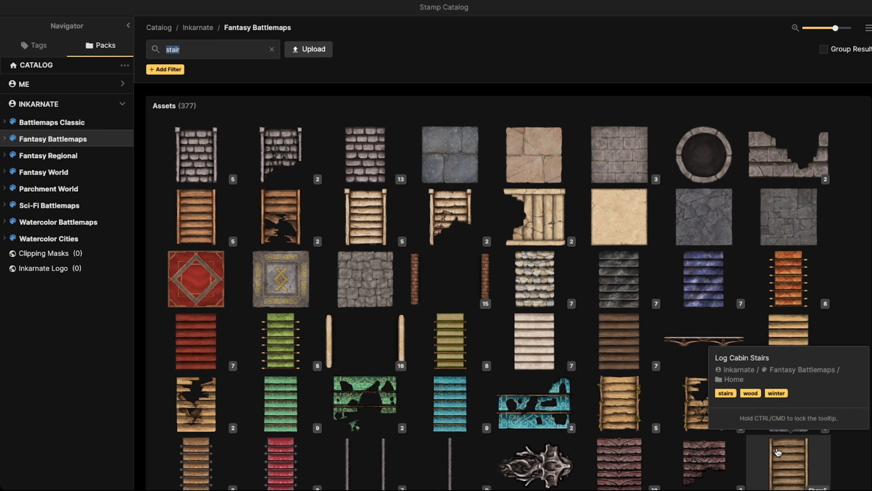
left_click(788, 462)
- Examine the entrance stairs on the tavern model's deck as a reference for placing the floor plan's stairs
scroll(411, 271, "up", 4)
key("space")
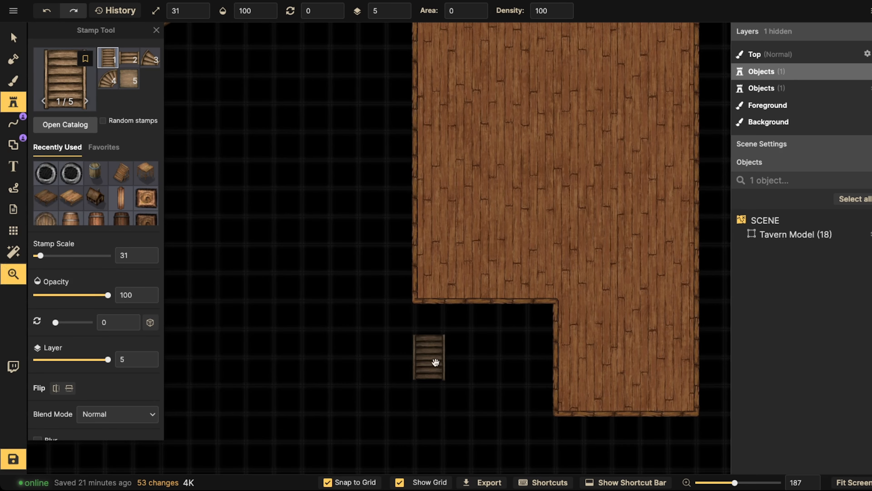
left_click_drag(434, 361, 718, 337)
scroll(333, 245, "up", 5)
scroll(427, 243, "up", 7)
scroll(398, 238, "down", 2)
key("space")
left_click_drag(344, 254, 738, 287)
left_click_drag(179, 225, 532, 252)
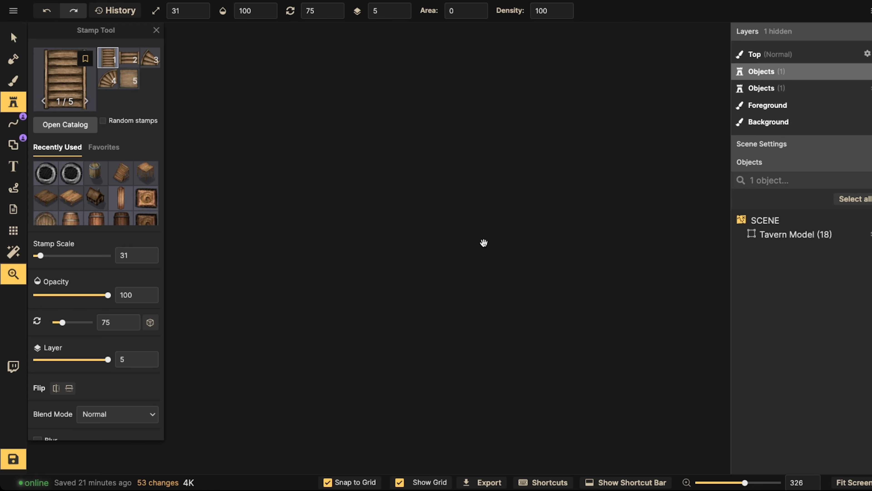
scroll(484, 242, "down", 5)
left_click_drag(495, 227, 195, 282)
left_click_drag(475, 184, 325, 262)
scroll(418, 232, "up", 5)
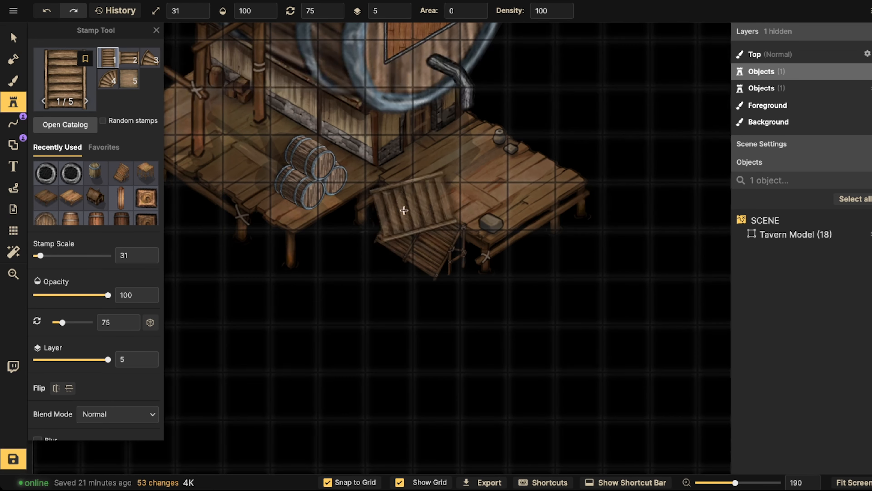
- With grid snapping off, place two Log Cabin Stairs rotated 90 degrees, one below the other, against the lower extension's left wall
key("space")
left_click_drag(652, 419, 258, 172)
left_click_drag(518, 399, 247, 149)
scroll(415, 267, "up", 1)
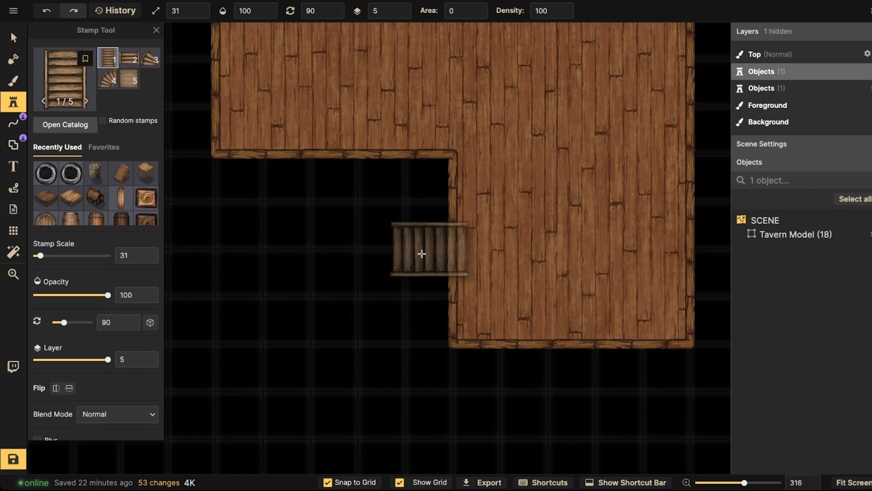
left_click(328, 483)
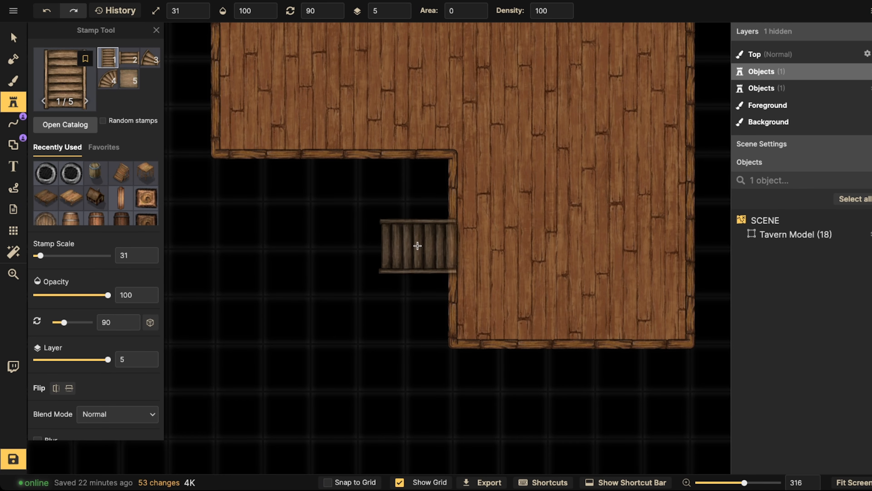
left_click(418, 237)
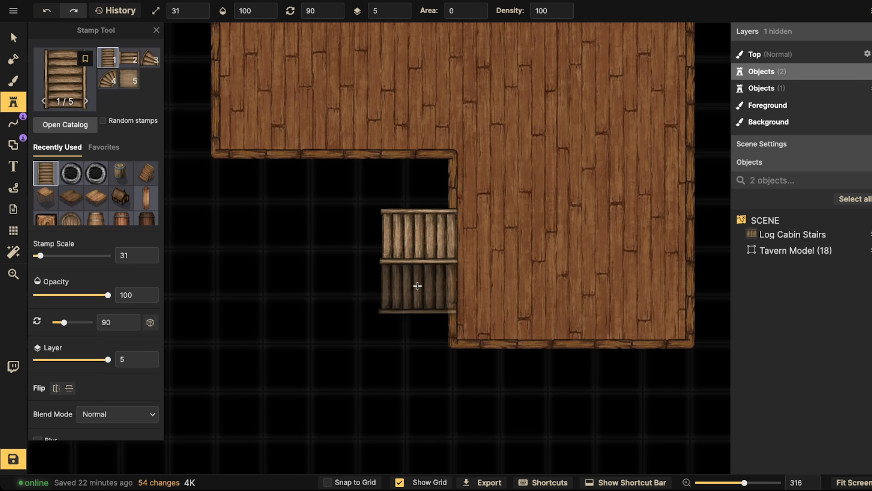
left_click(417, 286)
- Select both Log Cabin Stairs stamps and move them slightly up along the extension's wall
key("v")
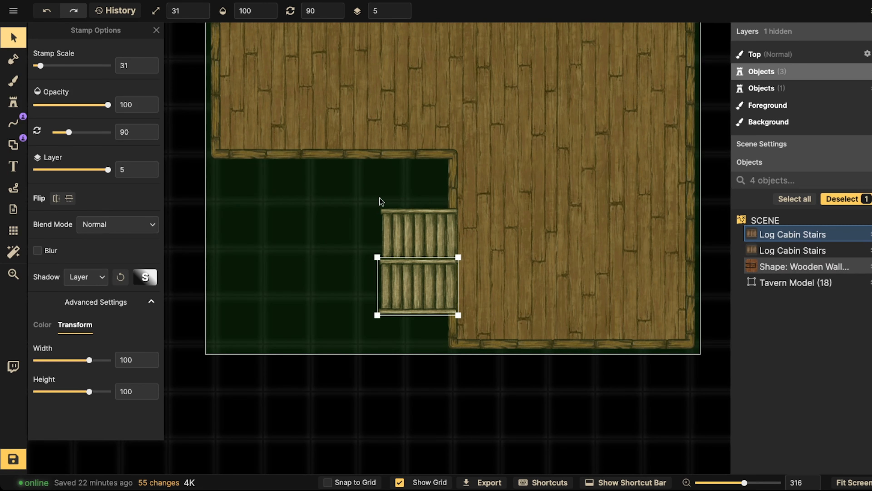
left_click(405, 241, "shift")
left_click_drag(404, 241, 405, 230)
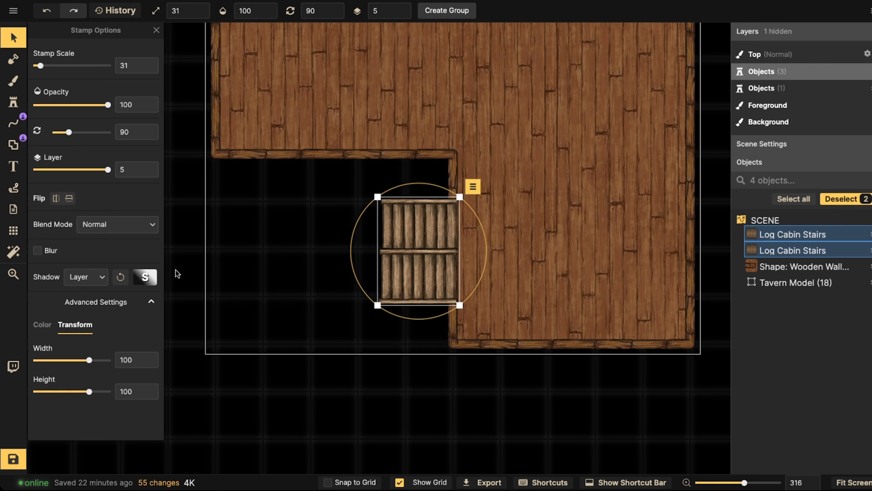
- Set both stairs' saturation to 137 and brightness to 80 to match the wooden floor
left_click(54, 325)
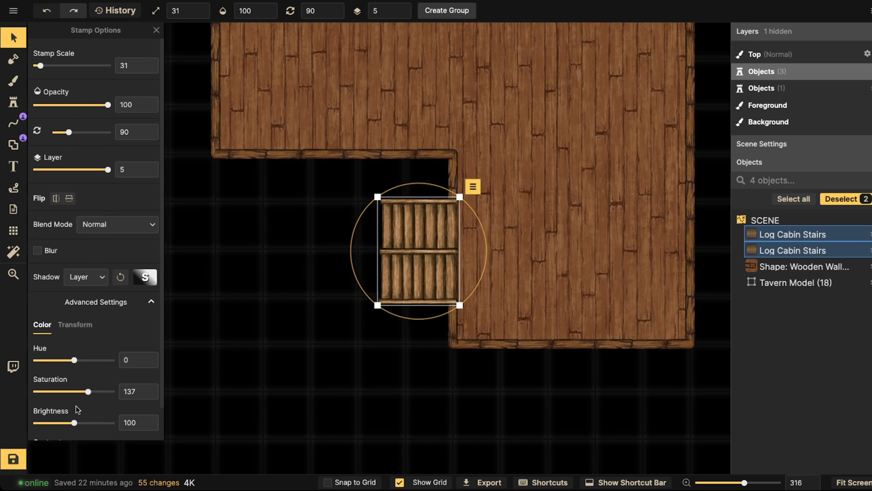
left_click_drag(74, 423, 67, 424)
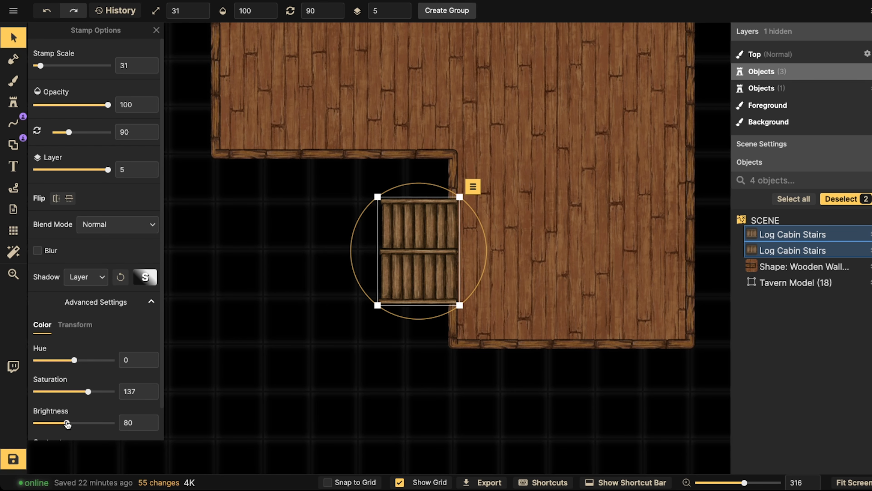
left_click(347, 216)
- Compare the floor plan and its stairs with the entrance side of the tavern model
scroll(418, 250, "down", 2)
key("space")
left_click_drag(419, 248, 350, 272)
scroll(333, 203, "down", 3)
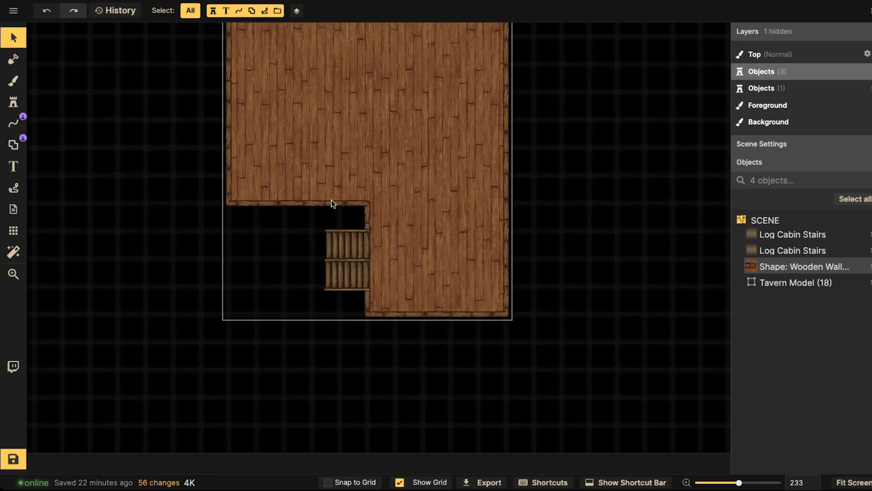
left_click_drag(333, 207, 527, 248)
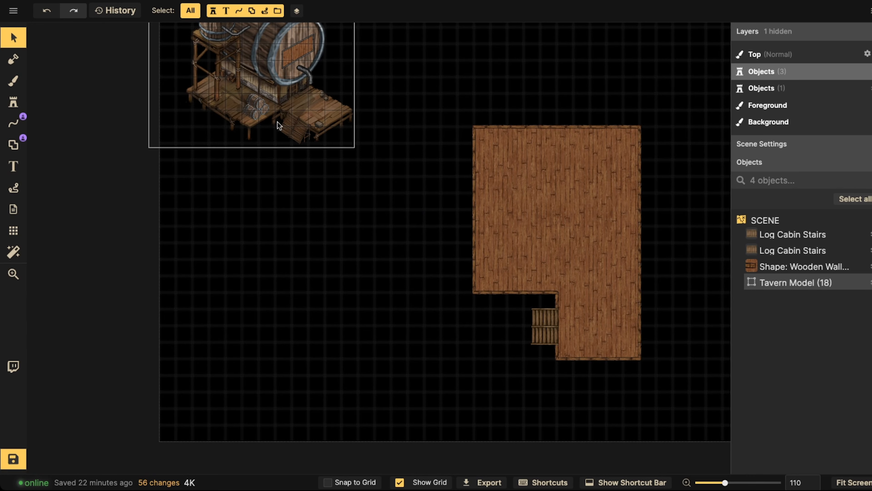
key("space")
left_click_drag(561, 290, 495, 303)
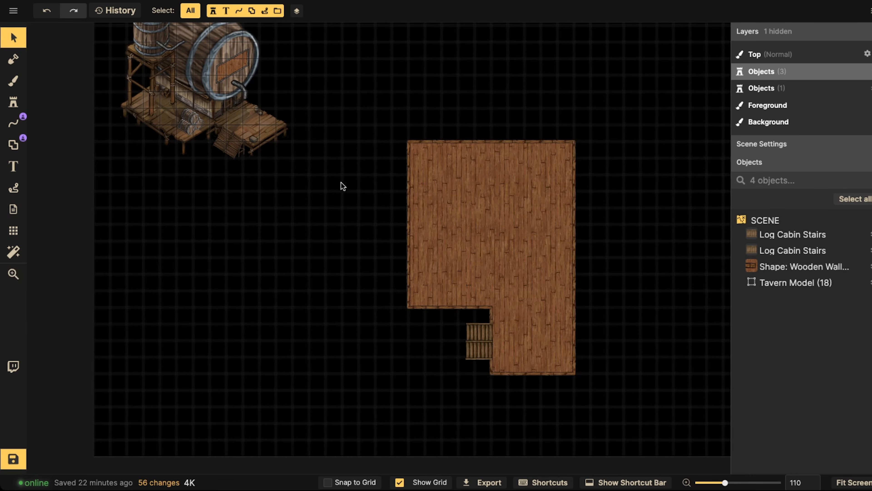
scroll(340, 183, "down", 2)
key("space")
left_click_drag(401, 199, 340, 191)
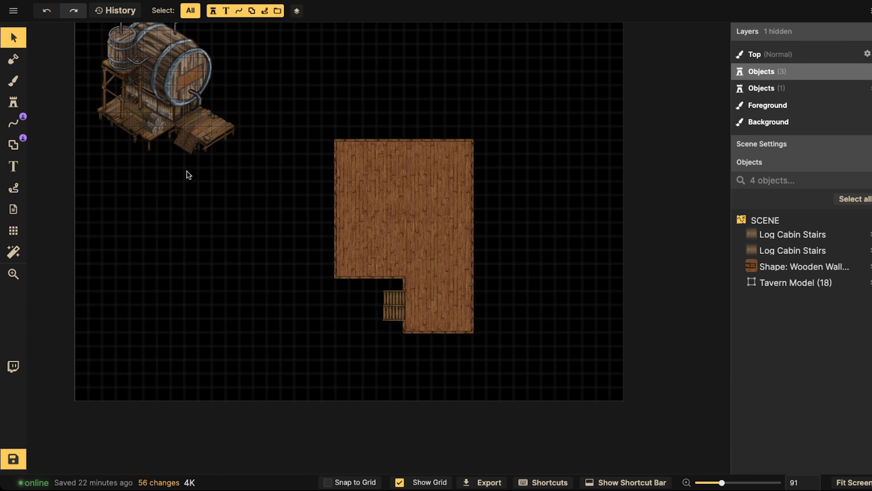
- Select the floor shape with both stairs and inspect the wall's lower-left corner up close
left_click_drag(299, 95, 507, 356)
scroll(351, 210, "up", 3)
scroll(334, 174, "up", 6)
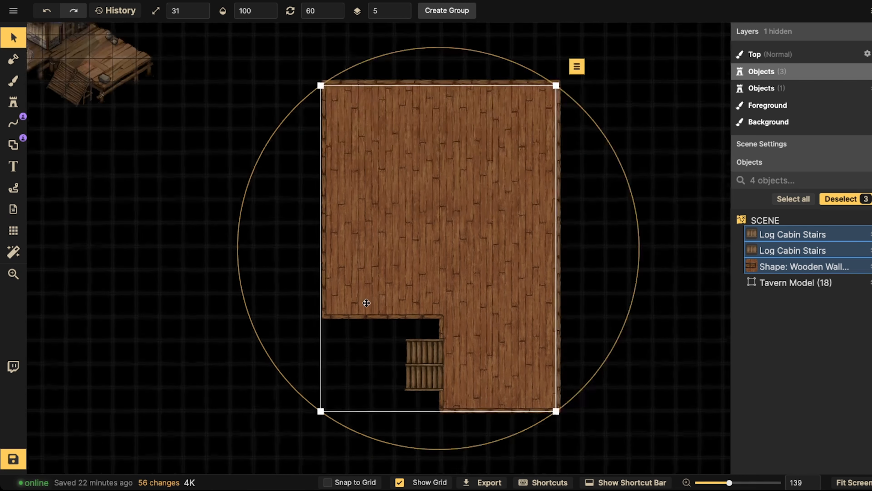
scroll(329, 301, "down", 2)
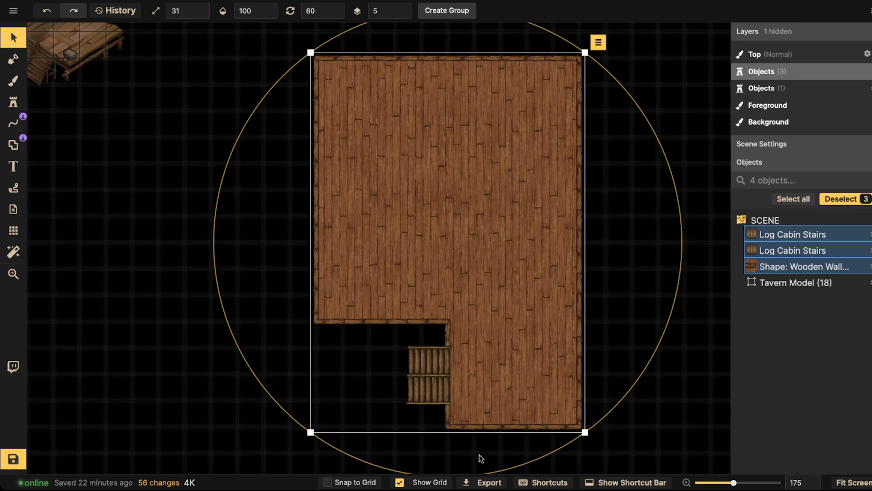
scroll(339, 233, "up", 5)
scroll(325, 187, "up", 5)
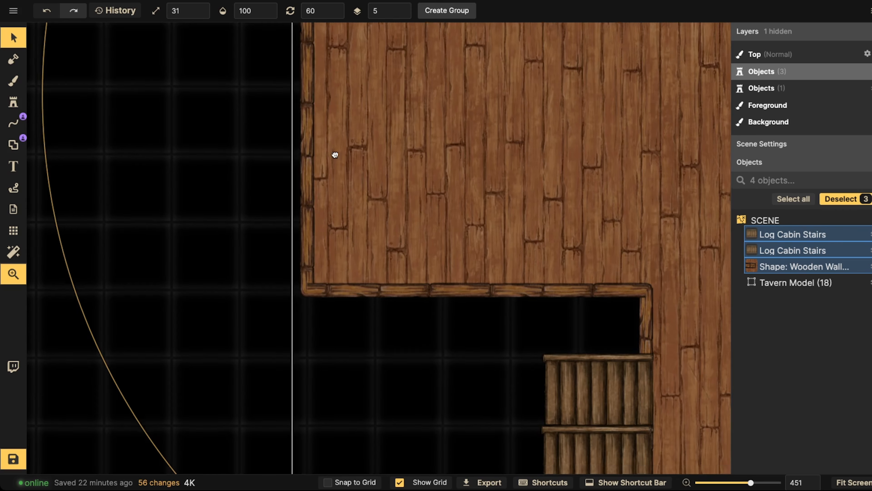
scroll(332, 206, "up", 4)
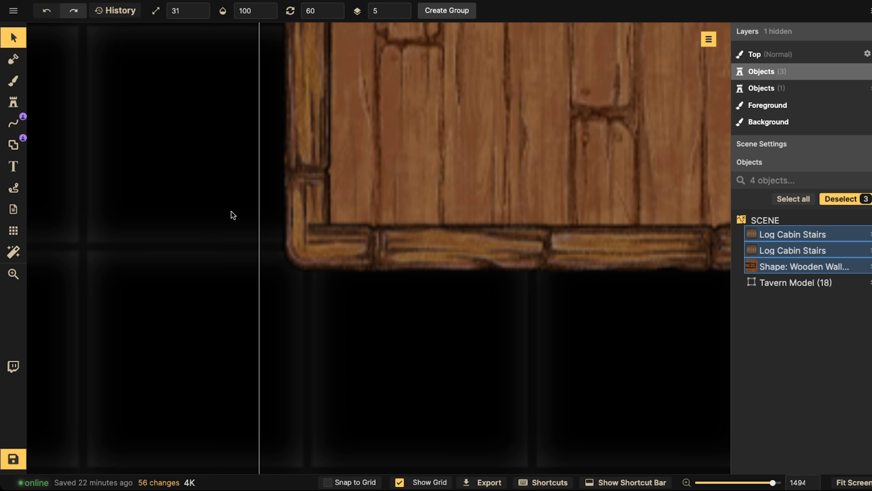
- Place a Wooden Wall stamp at scale 31 and rotation 0 beside the floor plan's lower-left wall corner
scroll(86, 138, "down", 1)
left_click(13, 101)
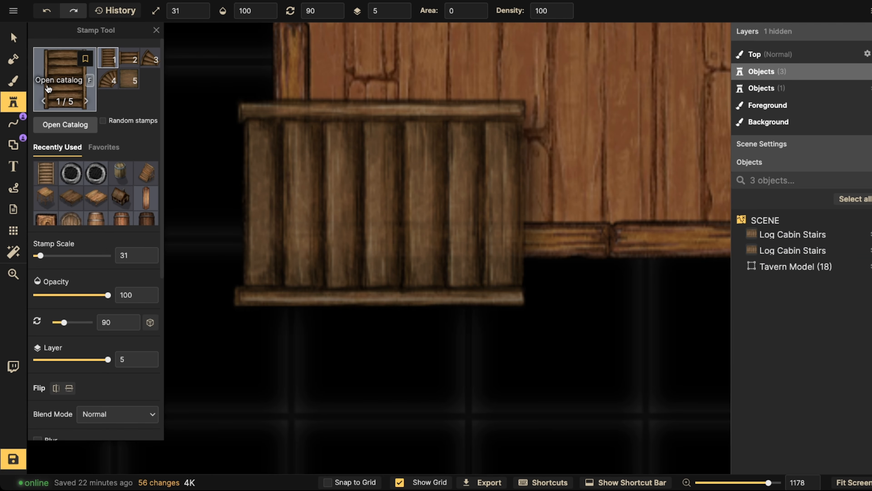
left_click(48, 88)
key("Escape")
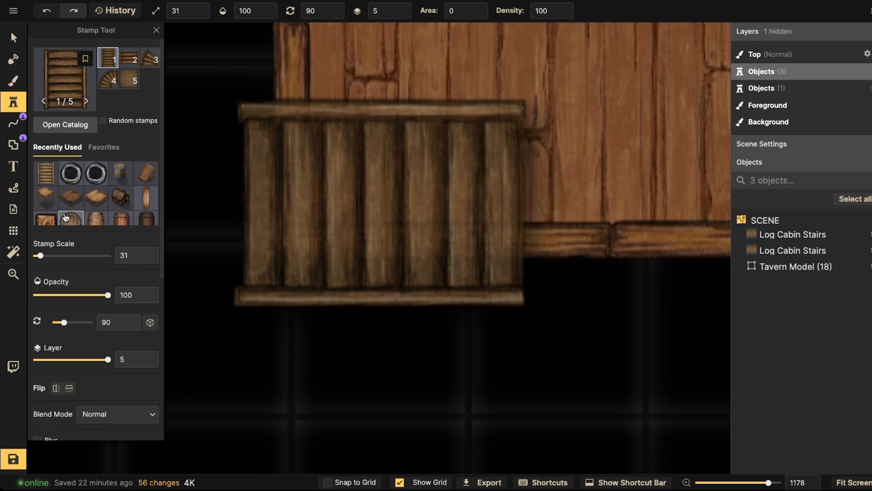
left_click(41, 221)
left_click(228, 221)
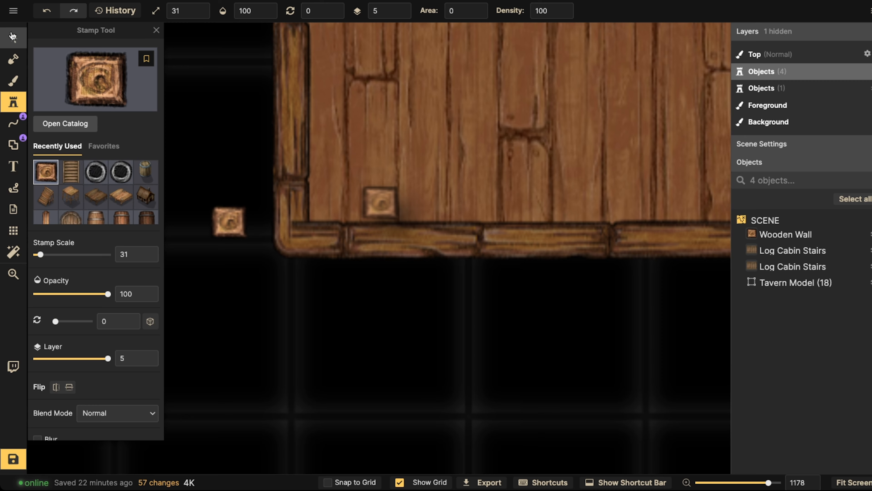
- Search the Fantasy Battlemaps stamp catalog for "wood wall" and examine the alternative corner post stamps
left_click(13, 36)
left_click(13, 102)
left_click(62, 92)
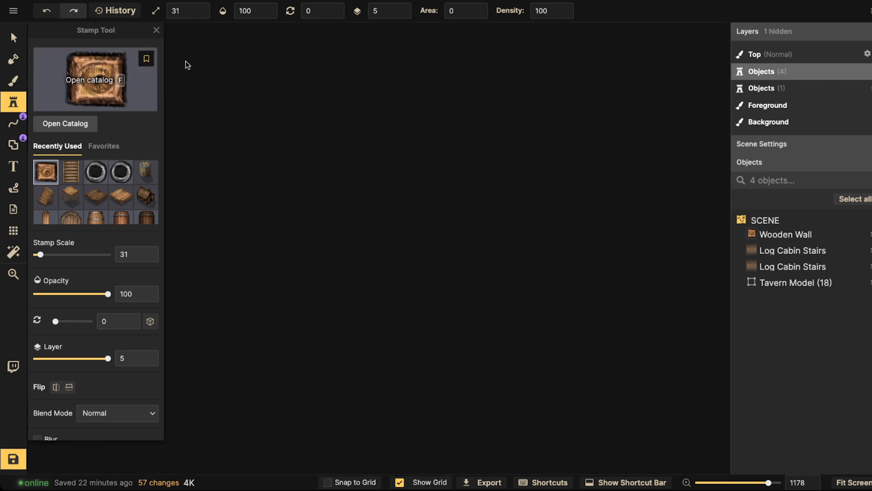
type("wood wall")
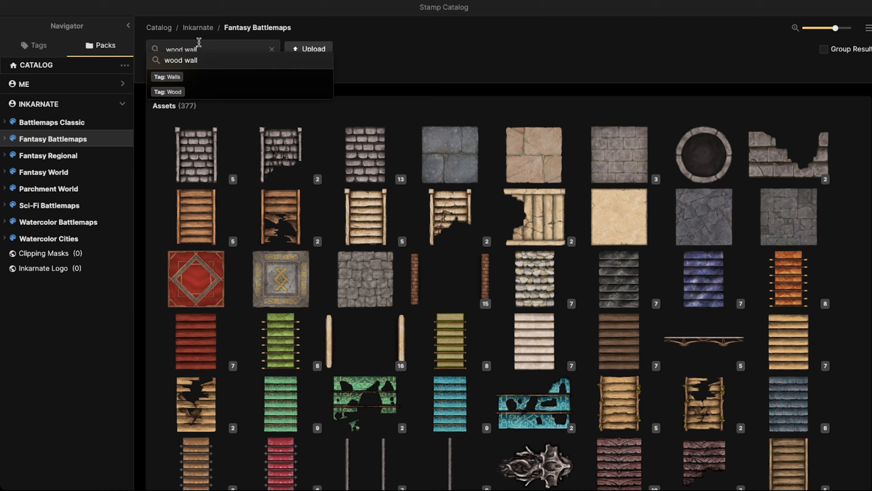
key("Return")
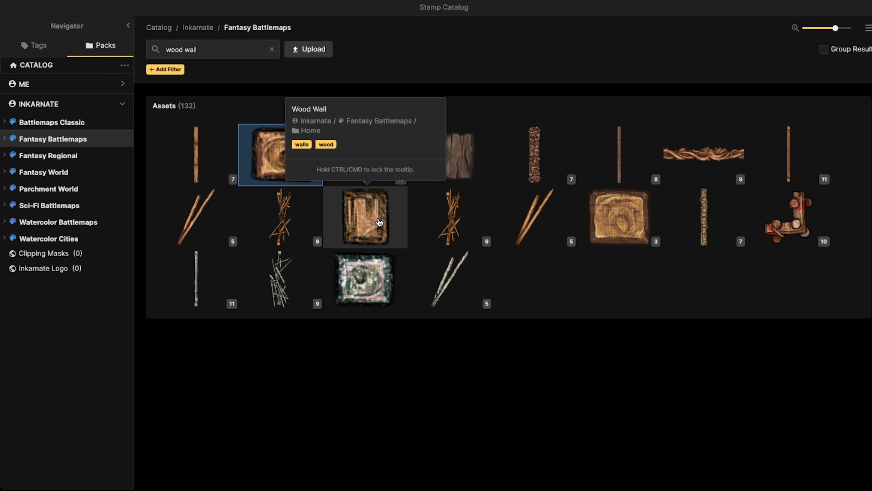
left_click(379, 235)
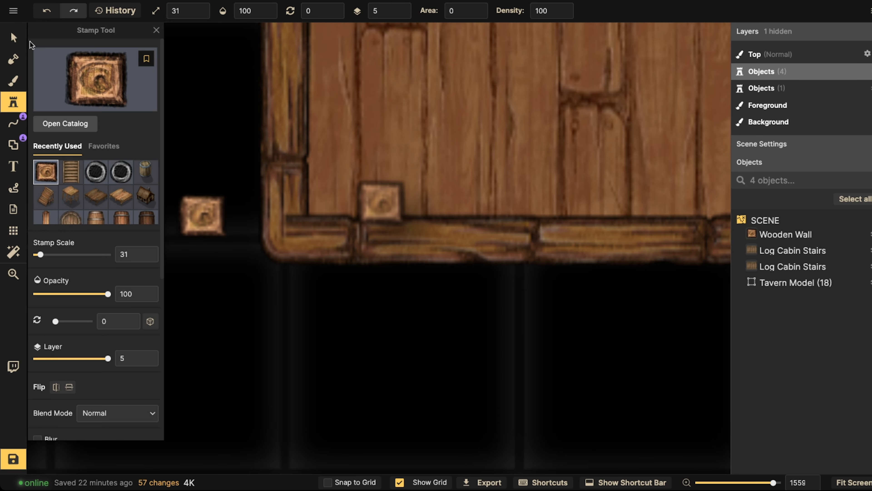
- Move the Wooden Wall stamp onto the wall's lower-left corner as a post and enlarge it to scale 41
left_click(195, 232)
left_click_drag(195, 232, 277, 243)
key("[")
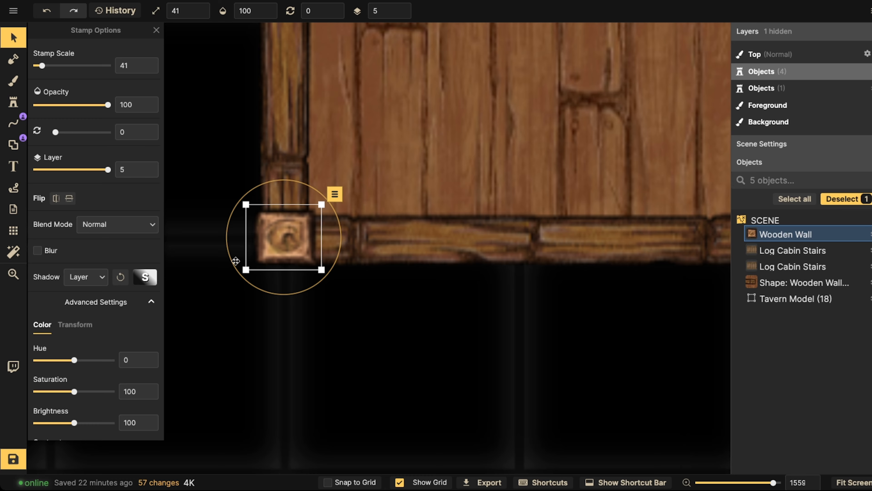
- Give the corner post a custom shadow with horizontal and vertical offsets of 0
left_click(67, 325)
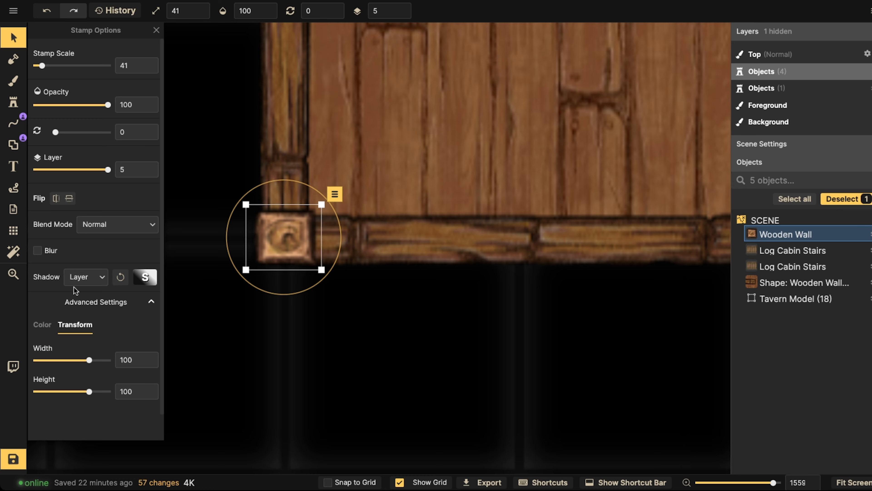
left_click(86, 276)
left_click(89, 363)
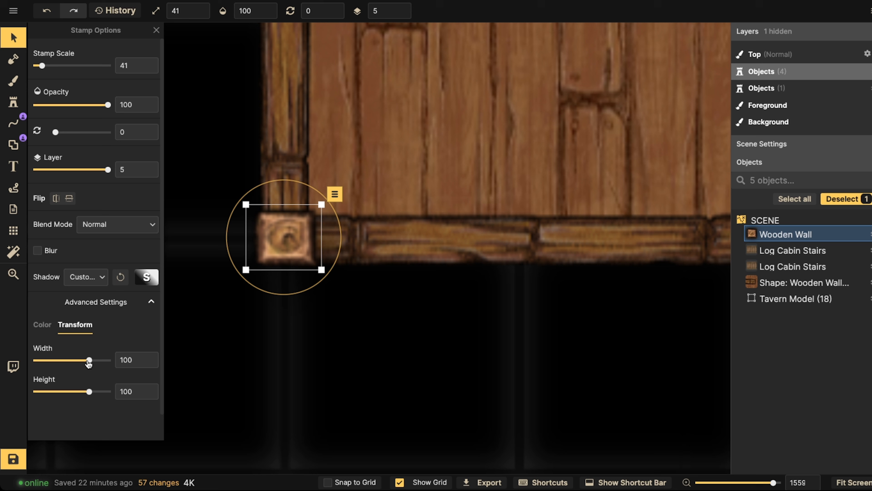
left_click(154, 282)
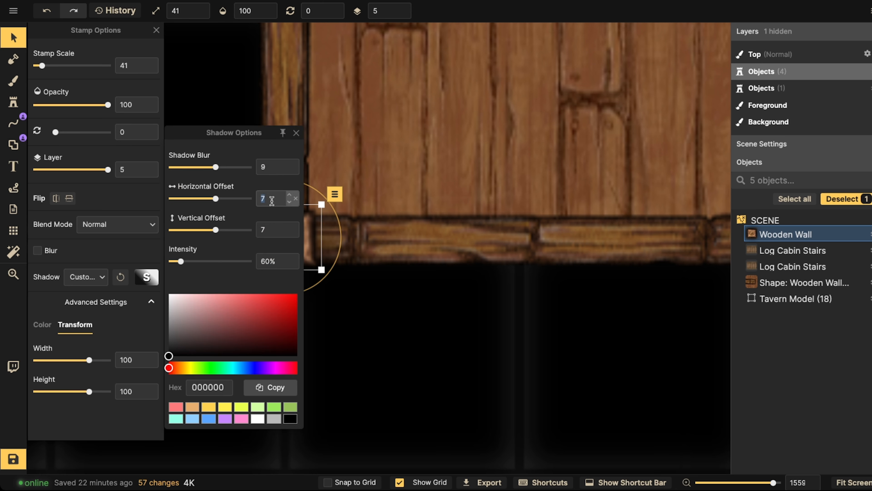
type("0")
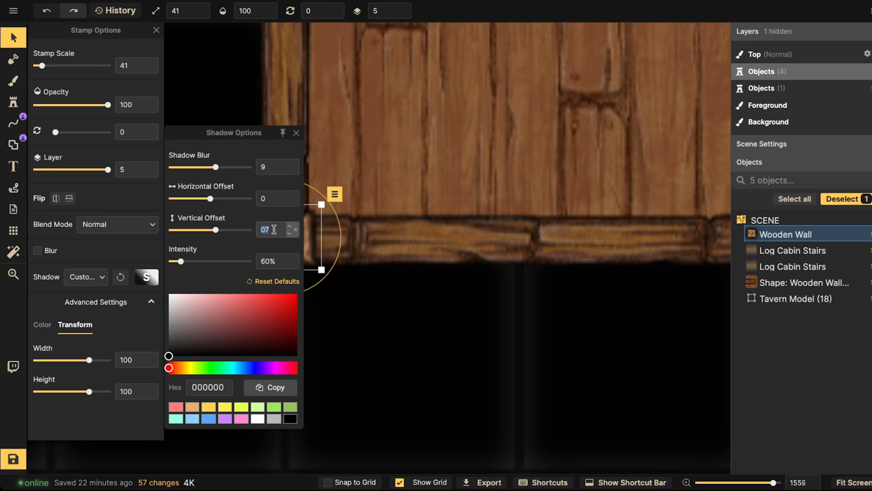
left_click(278, 231)
type("070")
key("Return")
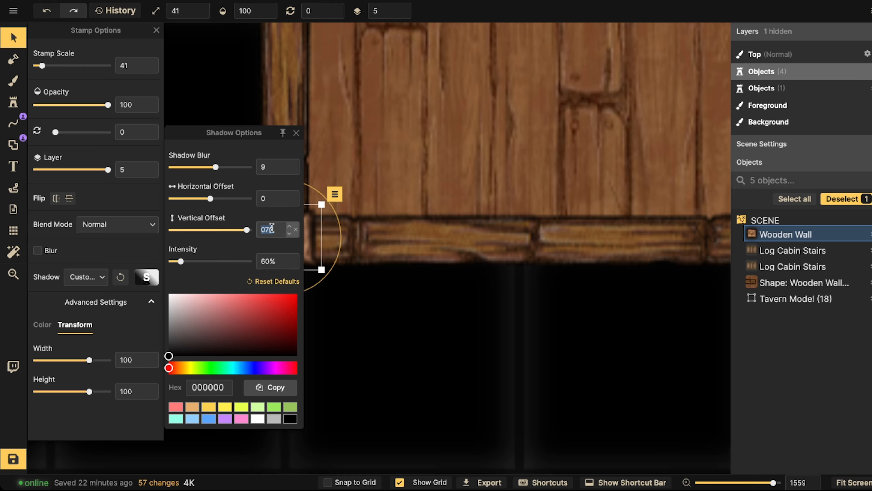
left_click(401, 238)
key("space")
key("space")
key("space")
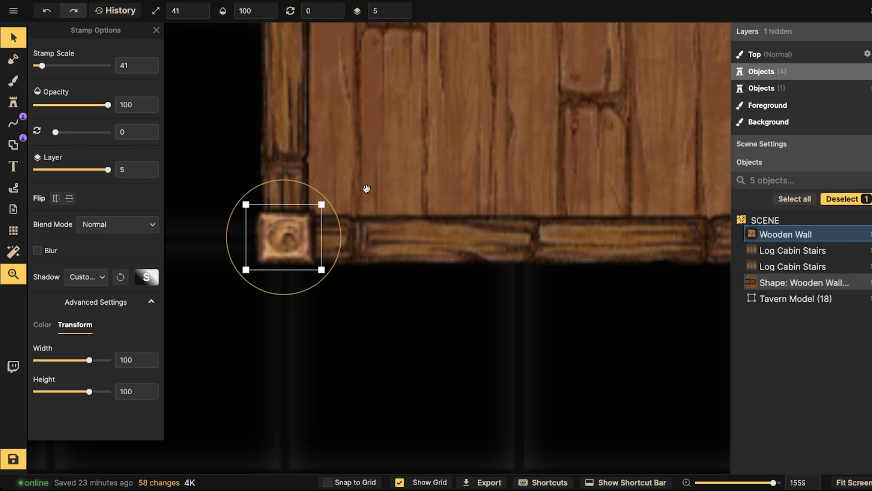
left_click_drag(401, 241, 362, 242)
key("space")
key("space")
- Set the corner post's shadow intensity to 120%
left_click(289, 251)
left_click(137, 279)
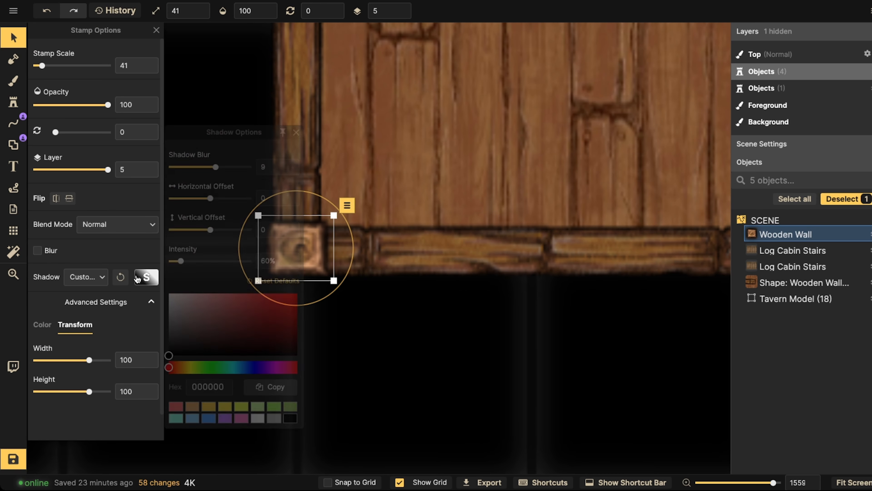
key("space")
left_click_drag(322, 272, 565, 274)
left_click(143, 276)
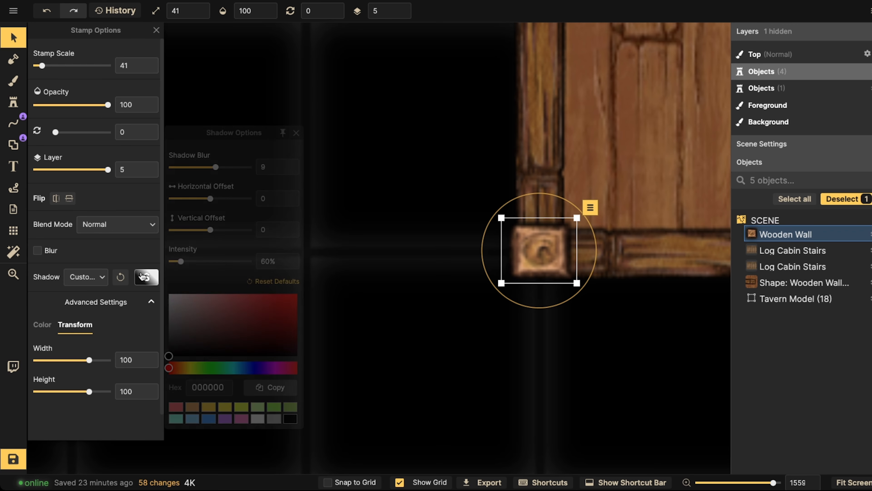
left_click(143, 277)
left_click_drag(180, 261, 201, 263)
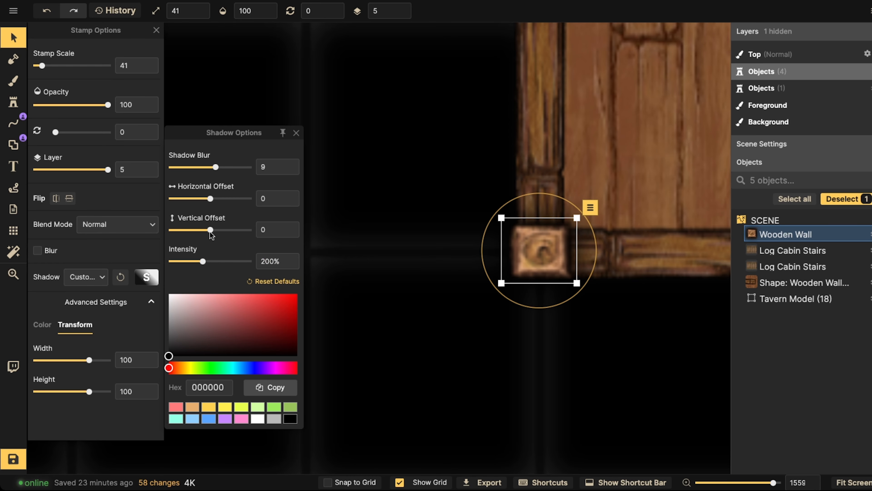
key("space")
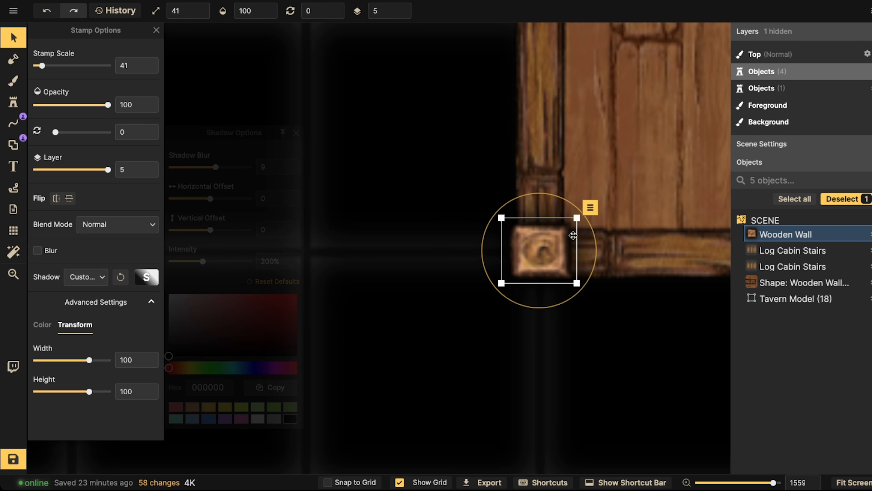
left_click_drag(548, 254, 375, 256)
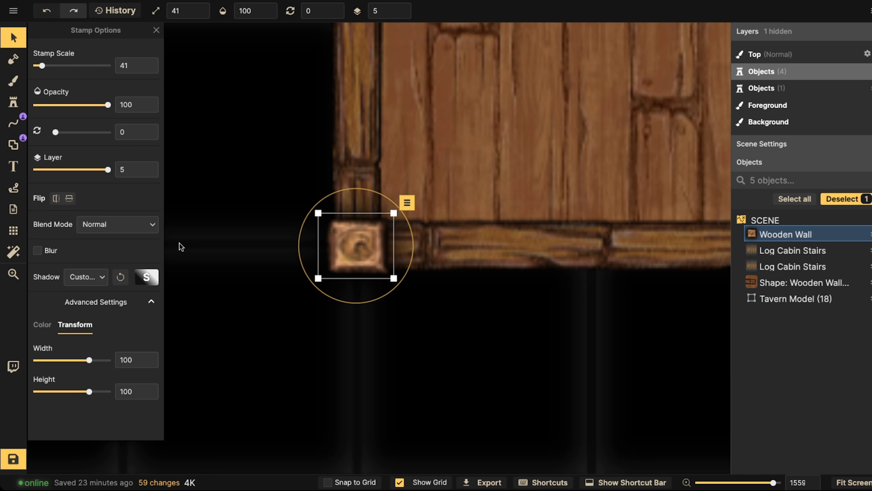
left_click(146, 276)
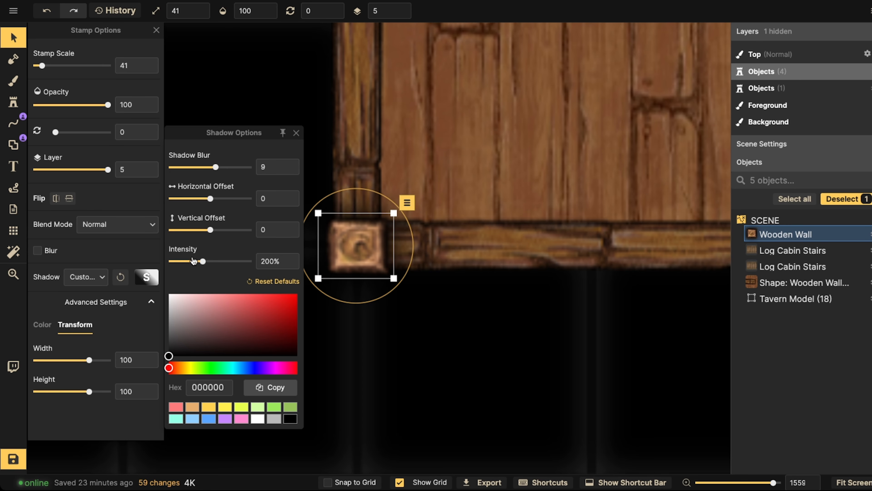
left_click(45, 279)
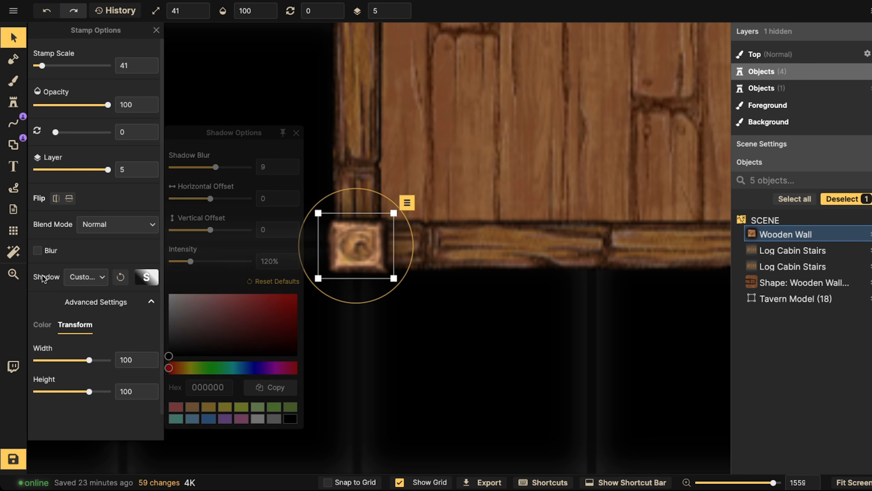
- Darken the corner post to brightness 66 and deselect it
left_click(40, 327)
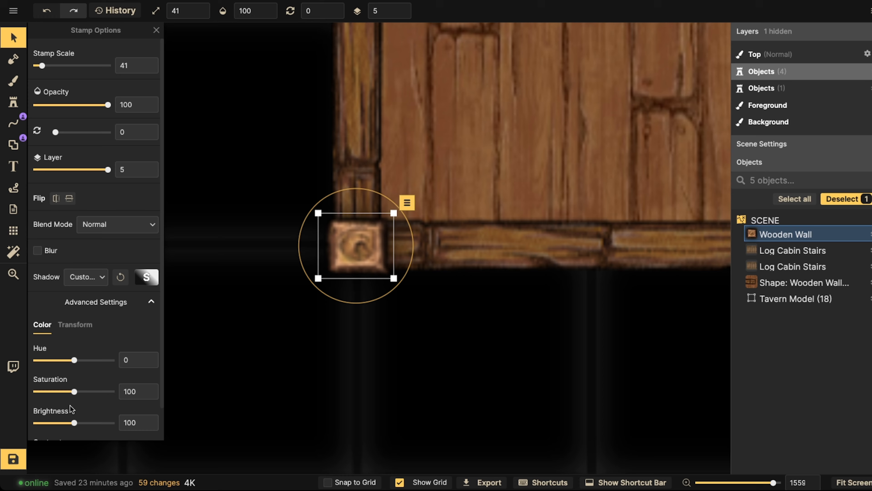
left_click(65, 425)
scroll(379, 196, "down", 8)
left_click(366, 217)
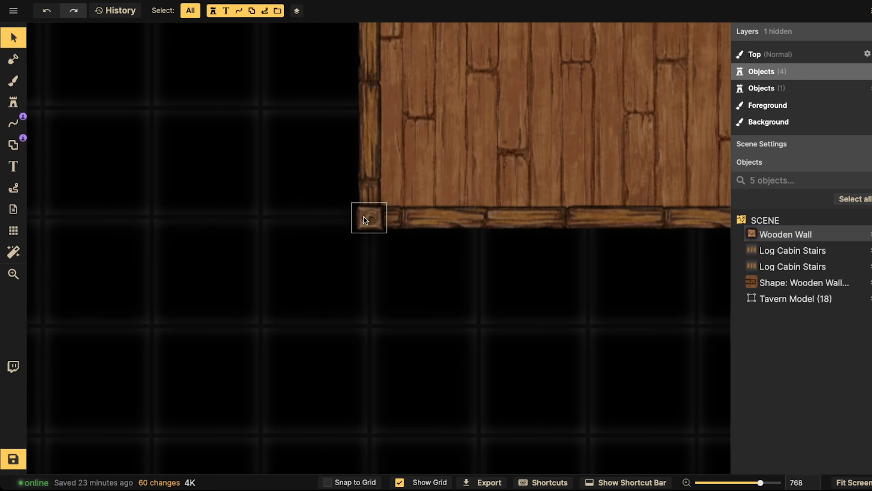
- Copy the finished corner post and align the duplicate on the floor plan's upper-left wall corner
left_click(365, 217)
key("space")
left_click_drag(399, 83, 413, 256)
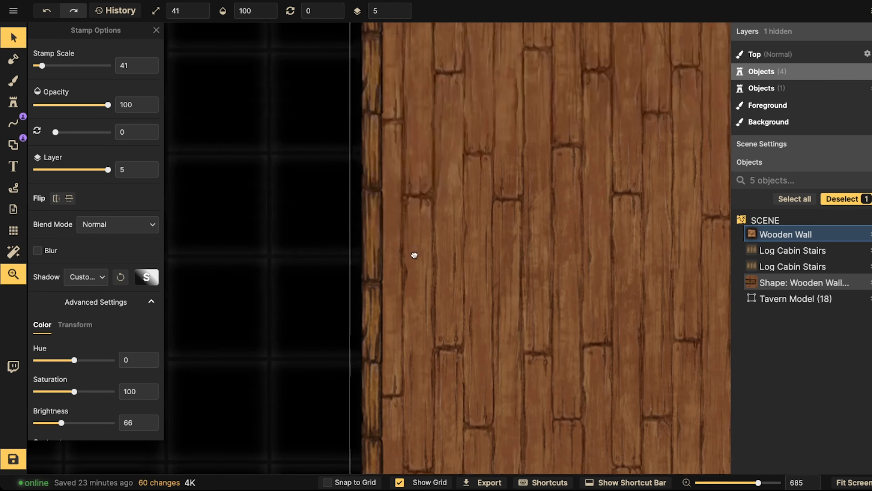
left_click_drag(451, 92, 430, 419)
left_click_drag(455, 58, 452, 243)
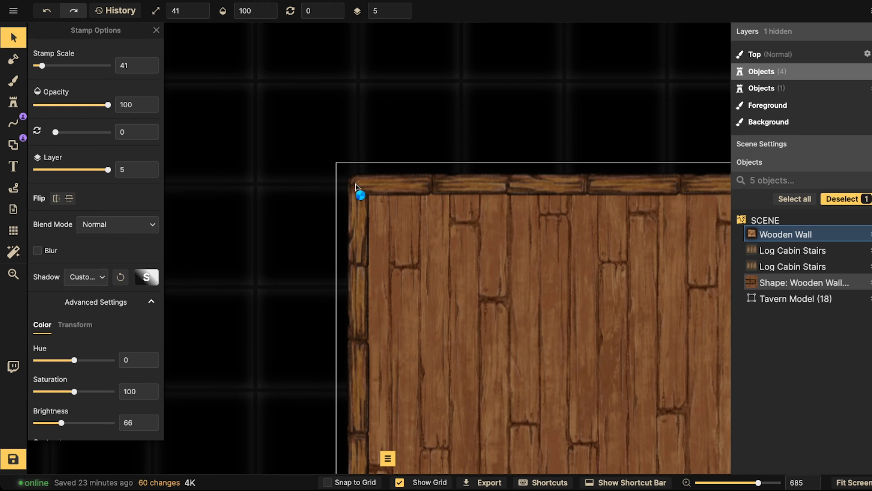
left_click(357, 184)
left_click_drag(360, 182, 360, 182)
- Place another copy of the Wooden Wall post on the floor plan's upper-right wall corner
key("space")
left_click_drag(654, 259, 347, 236)
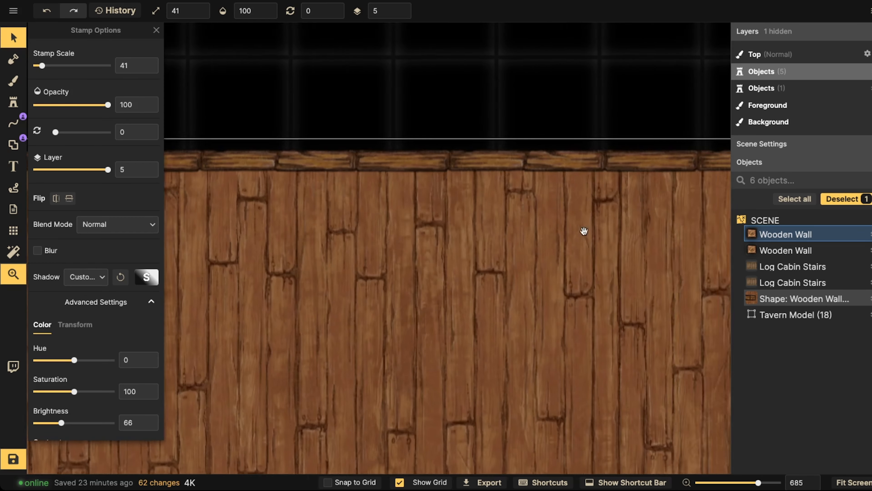
left_click_drag(584, 230, 329, 256)
left_click(528, 200)
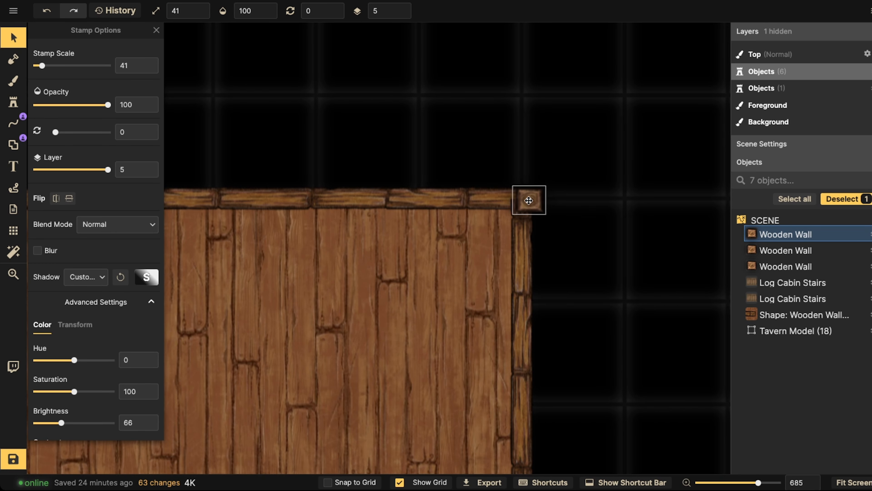
left_click_drag(523, 199, 522, 198)
- Add a copy of the Wooden Wall post on the extension's lower-right wall corner
key("space")
left_click_drag(440, 350, 465, 194)
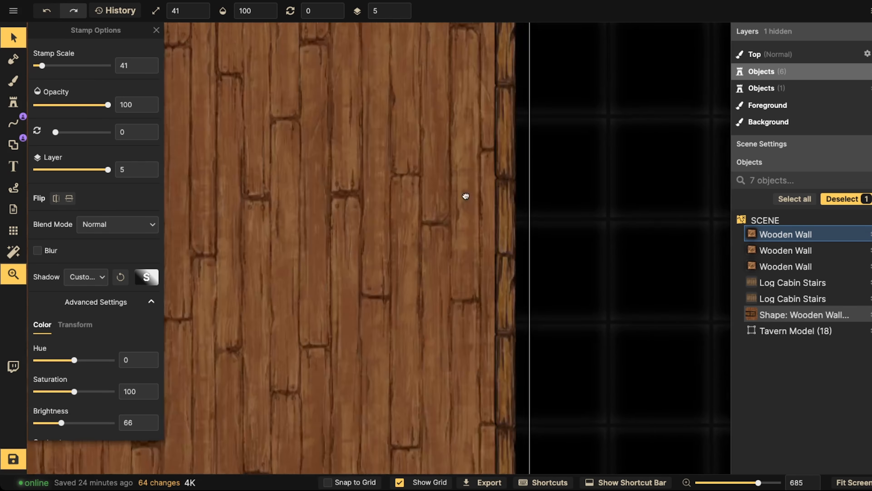
left_click_drag(459, 385, 474, 58)
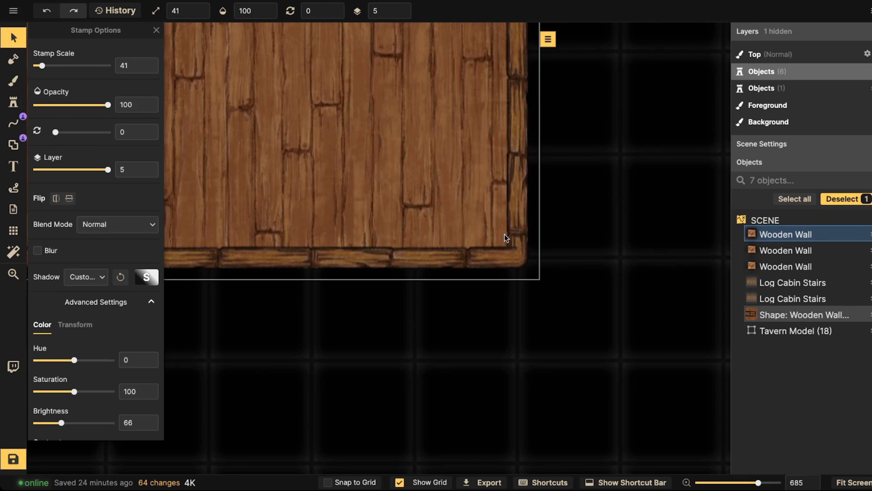
left_click(516, 255)
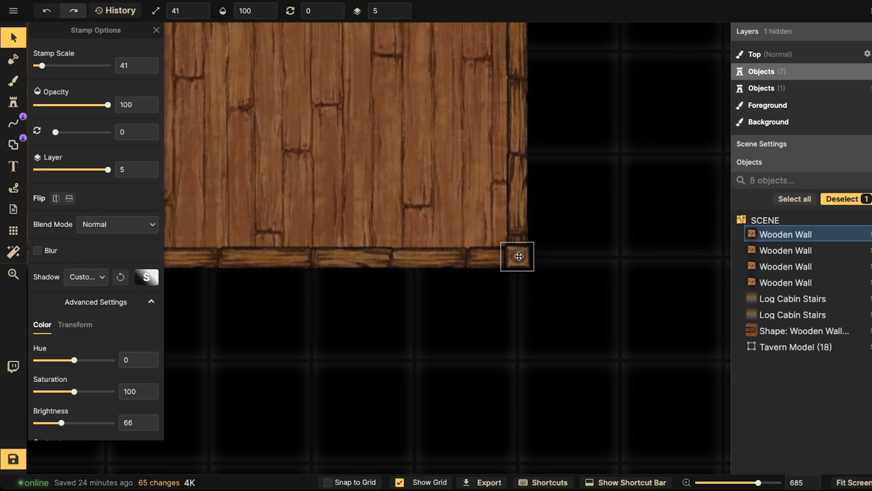
left_click_drag(519, 256, 520, 257)
- Paste a Wooden Wall post onto the extension's lower-left corner below the stairs and align it with the walls
key("space")
left_click_drag(215, 240, 535, 240)
key("ctrl+v")
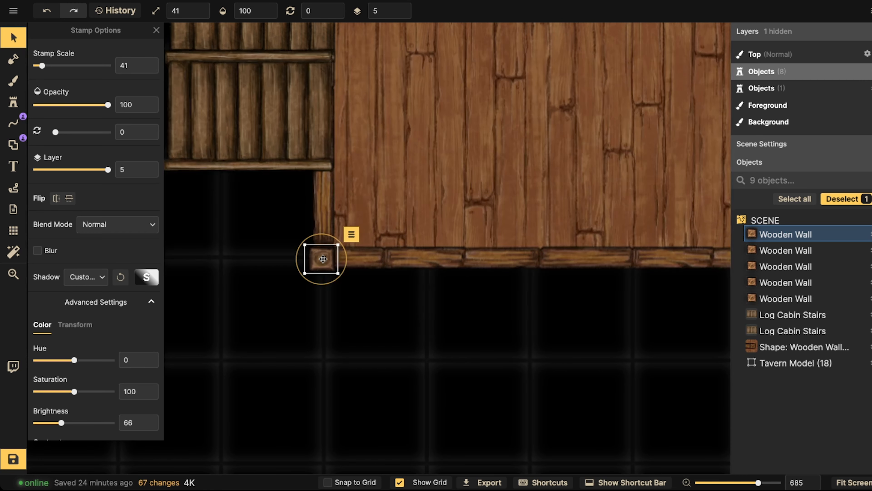
left_click_drag(323, 258, 326, 256)
- Paste a Wooden Wall post onto the inner corner above the stairs, where the extension meets the main room
scroll(403, 190, "down", 5)
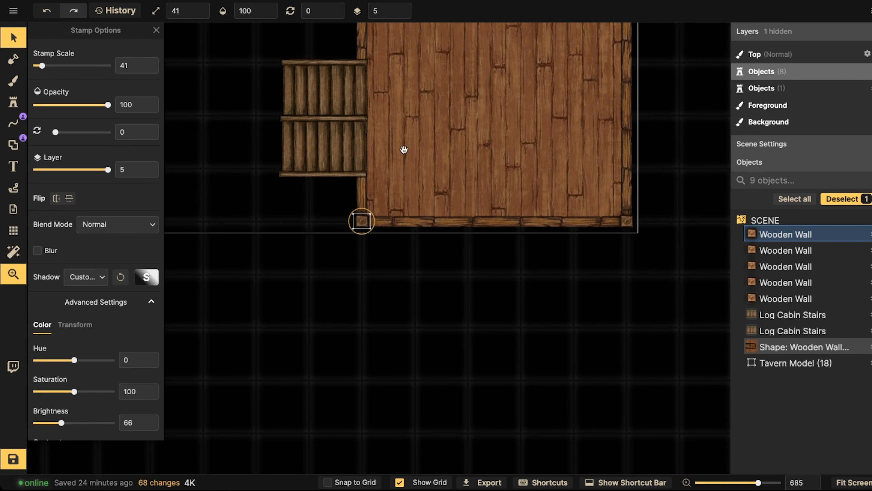
key("ctrl+v")
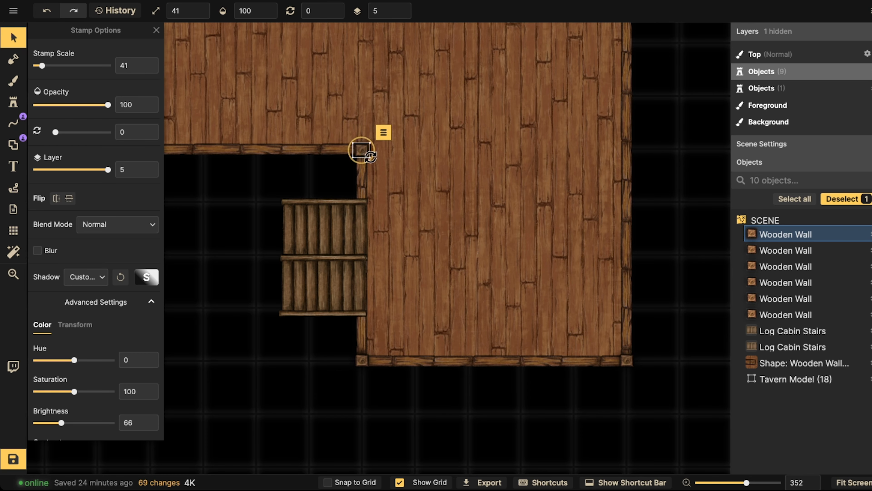
scroll(371, 157, "down", 1)
left_click_drag(370, 156, 479, 185)
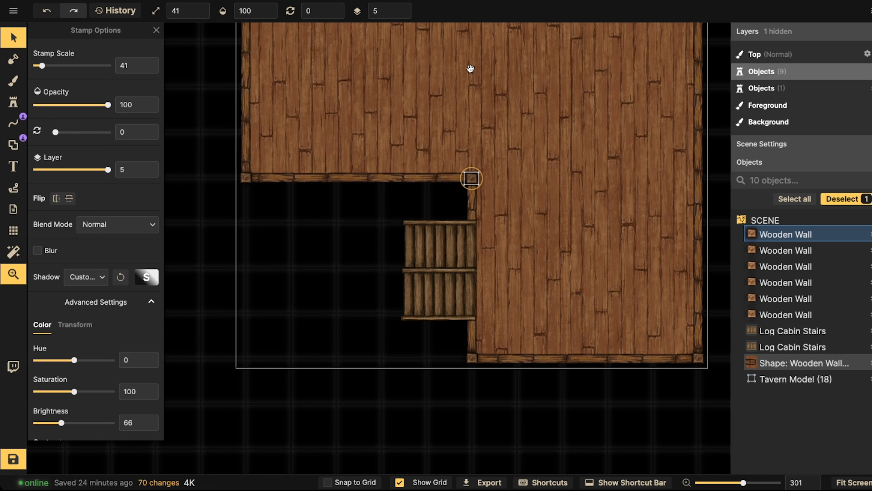
left_click_drag(471, 69, 438, 242)
left_click_drag(437, 174, 427, 230)
left_click_drag(266, 88, 349, 140)
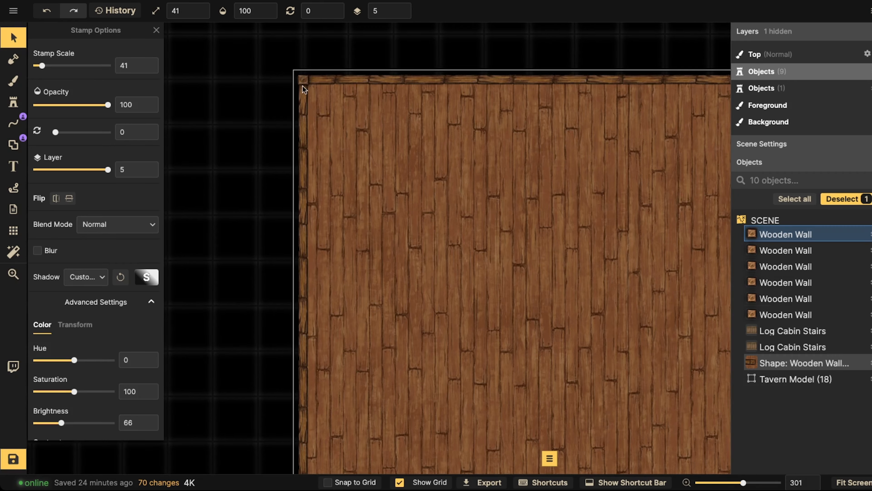
- Check the corner posts and nudge both Log Cabin Stairs together slightly upward along the extension's wall
left_click_drag(696, 76, 447, 71)
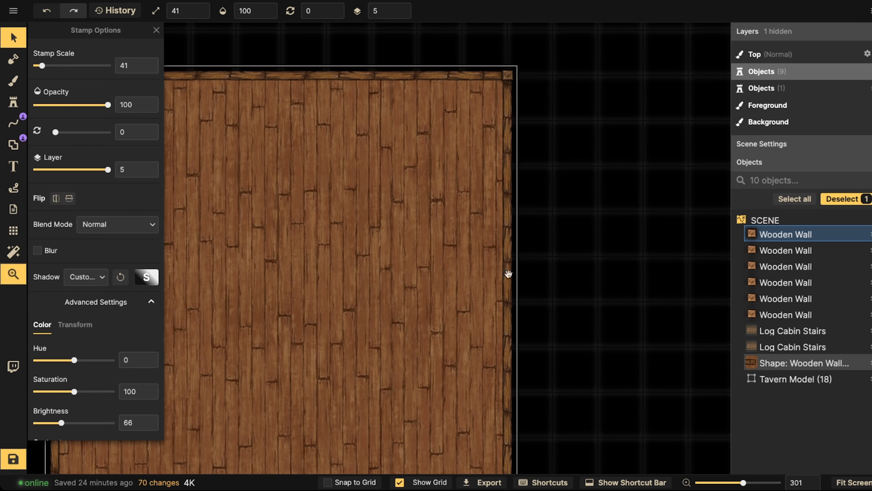
left_click_drag(510, 272, 523, 190)
left_click_drag(525, 354, 532, 222)
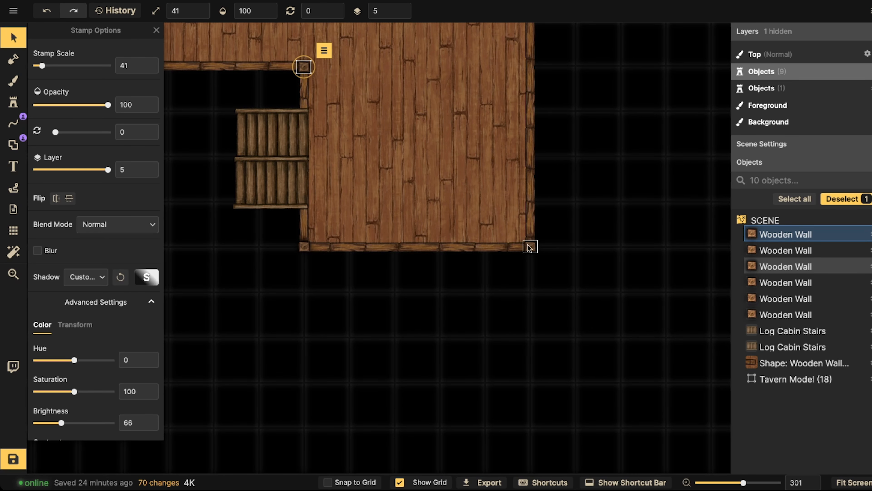
left_click_drag(389, 236, 391, 289)
left_click_drag(426, 240, 448, 261)
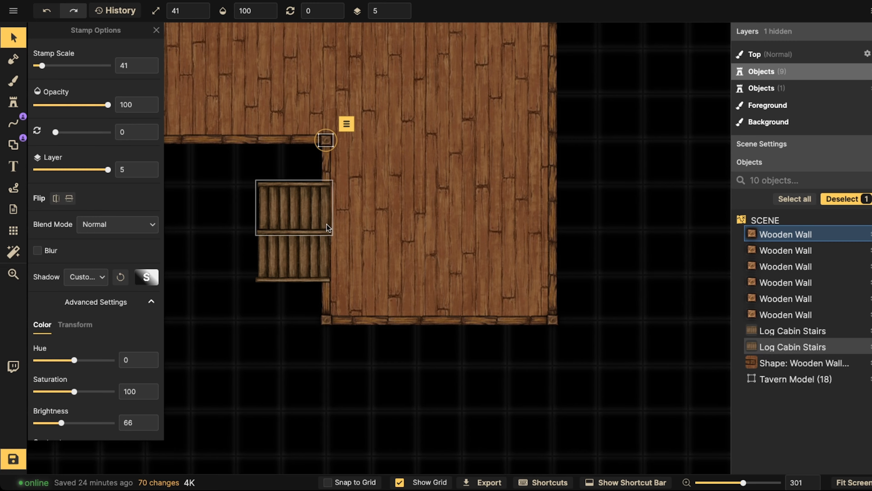
left_click_drag(330, 229, 362, 205)
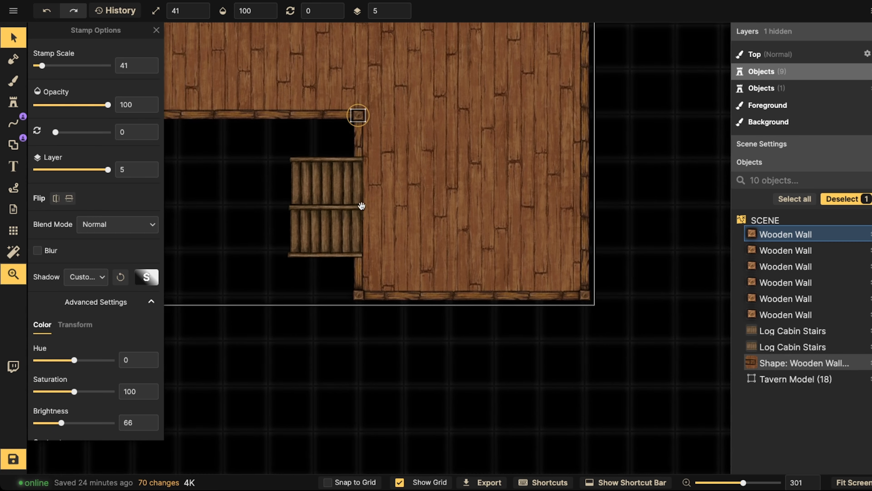
left_click(335, 191)
left_click(336, 213, "shift")
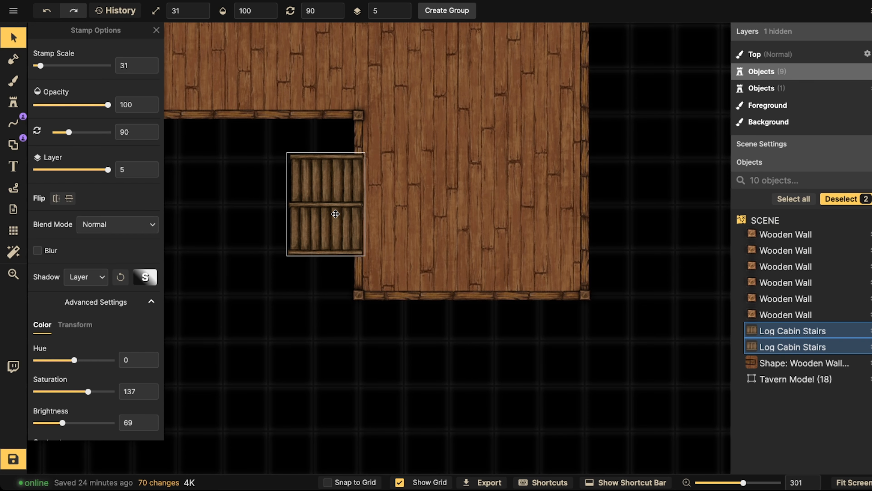
key("Escape")
- Group the whole floor plan with its posts and stairs under the name Foundation
scroll(311, 182, "down", 5)
left_click_drag(298, 166, 292, 277)
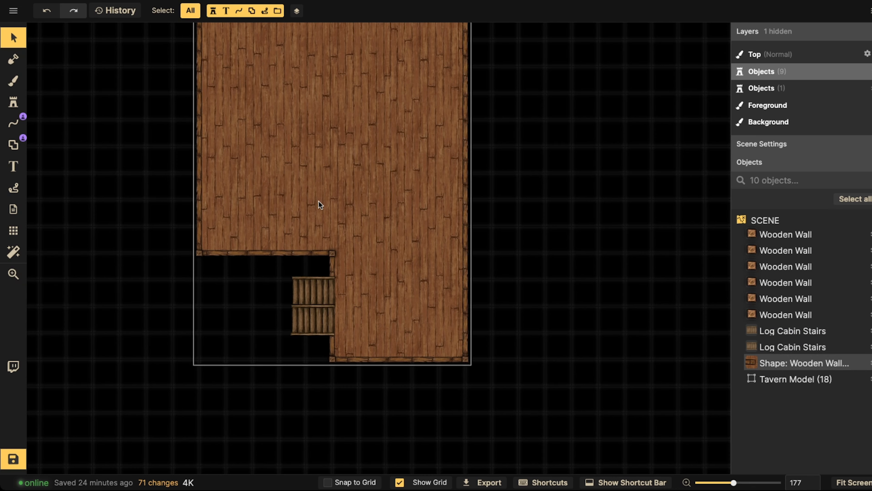
scroll(318, 203, "down", 3)
left_click_drag(234, 69, 499, 353)
left_click(453, 10)
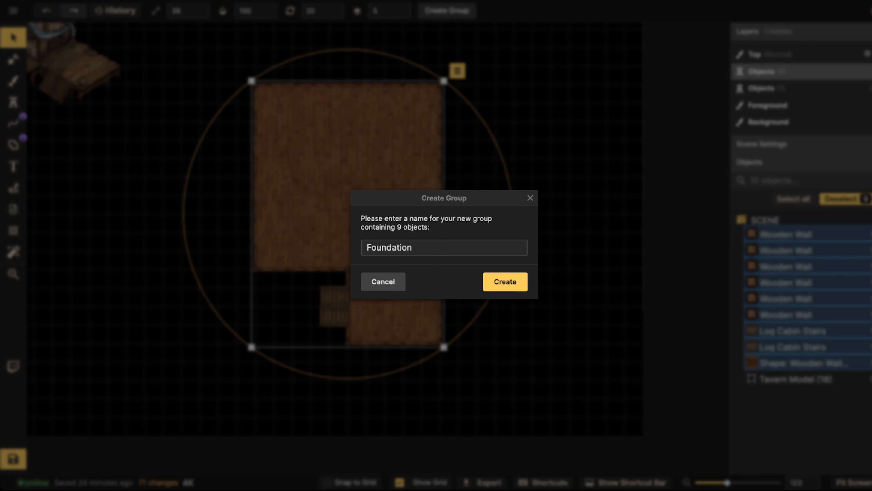
key("Return")
- Move the Foundation group farther right of the Tavern Model group and deselect it
scroll(432, 168, "down", 2)
left_click_drag(411, 171, 461, 174)
key("space")
left_click_drag(383, 172, 389, 273)
mouse_move(391, 264)
left_mouse_down()
mouse_move(407, 235)
mouse_move(391, 257)
left_mouse_up()
key("Escape")
scroll(395, 234, "down", 3)
key("space")
key("space")
left_click_drag(353, 181, 362, 168)
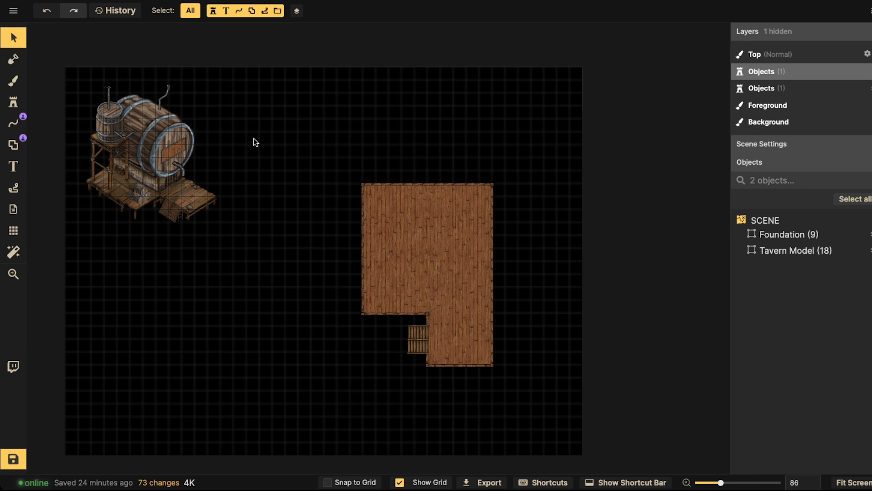
- Place a red-brown Barrel stamp at scale 441 between the Tavern Model and the Foundation group
left_click(13, 103)
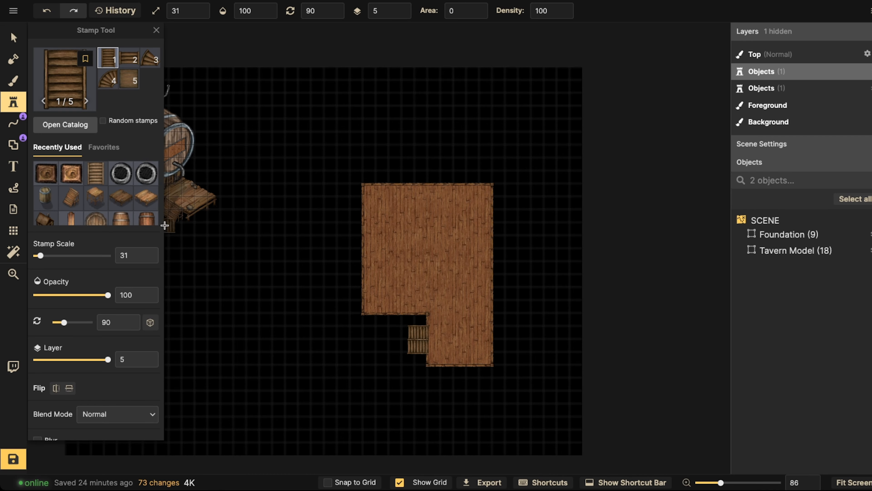
left_click(147, 221)
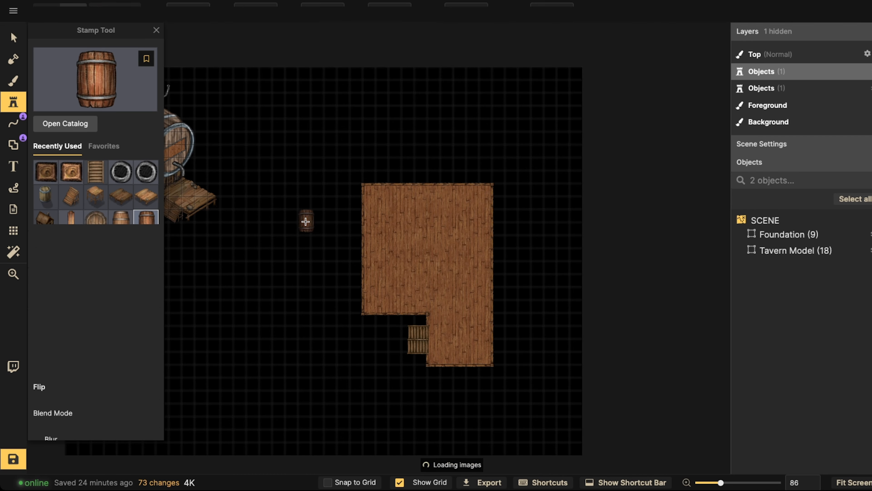
key("bracketright")
key("bracketright")
key("bracketright")
key("bracketright")
key("bracketright")
key("bracketright")
key("bracketright")
key("bracketright")
key("bracketright")
key("bracketright")
key("bracketright")
key("bracketright")
key("bracketright")
key("bracketright")
key("bracketright")
key("bracketright")
key("bracketright")
key("bracketright")
key("bracketright")
key("bracketright")
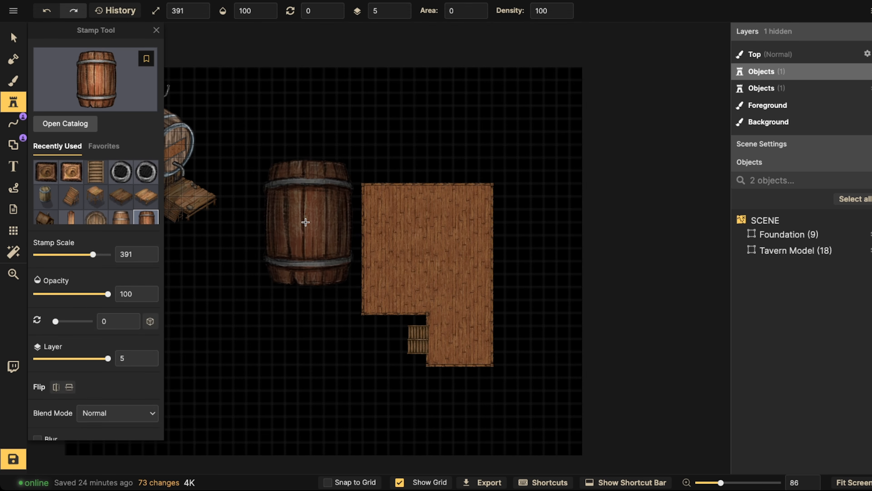
left_click(306, 198)
left_click(16, 37)
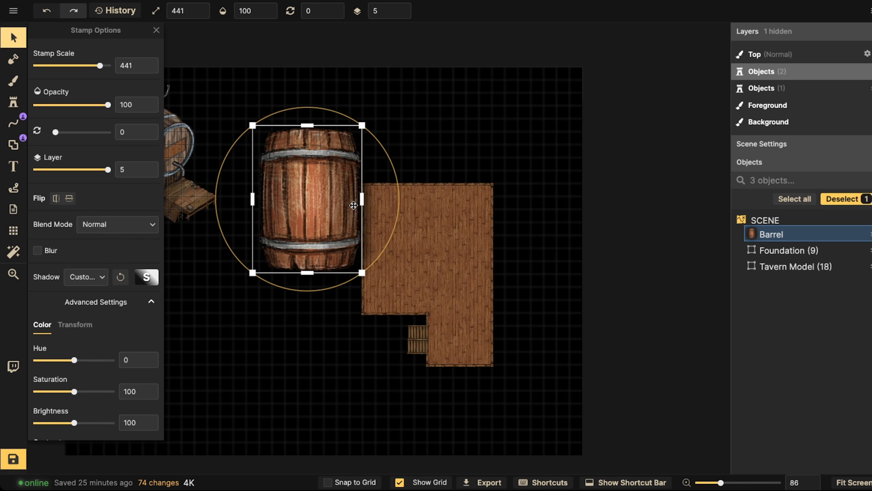
- Enlarge the red-brown barrel to scale 481 and lay it over the floor plan to compare sizes
key("bracketright")
key("bracketright")
key("bracketright")
key("bracketright")
left_click_drag(354, 205, 459, 256)
scroll(471, 247, "up", 5)
scroll(409, 200, "up", 10)
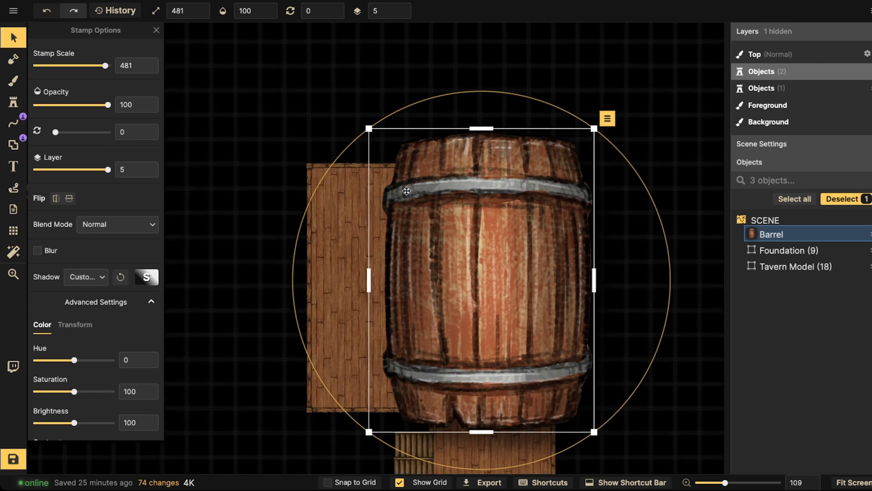
scroll(438, 194, "down", 8)
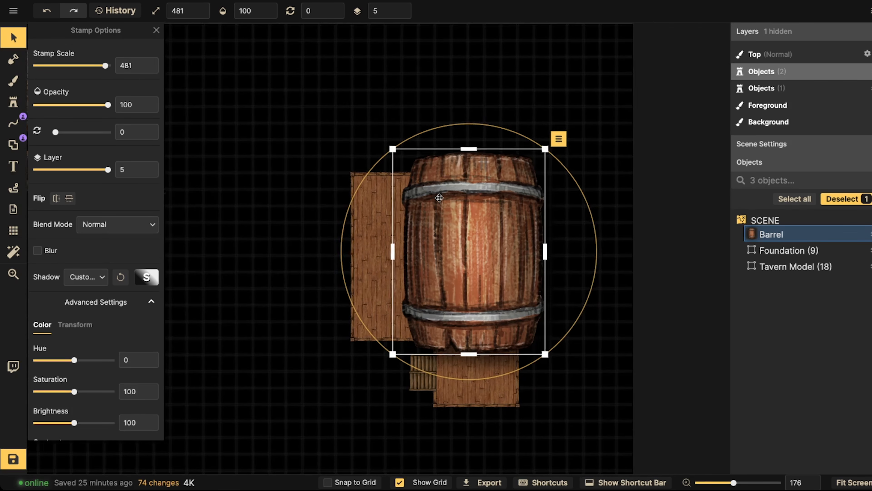
- Move the red-brown barrel back beside the Tavern Model and reduce its scale to 391
left_click_drag(466, 247, 307, 175)
scroll(469, 243, "down", 4)
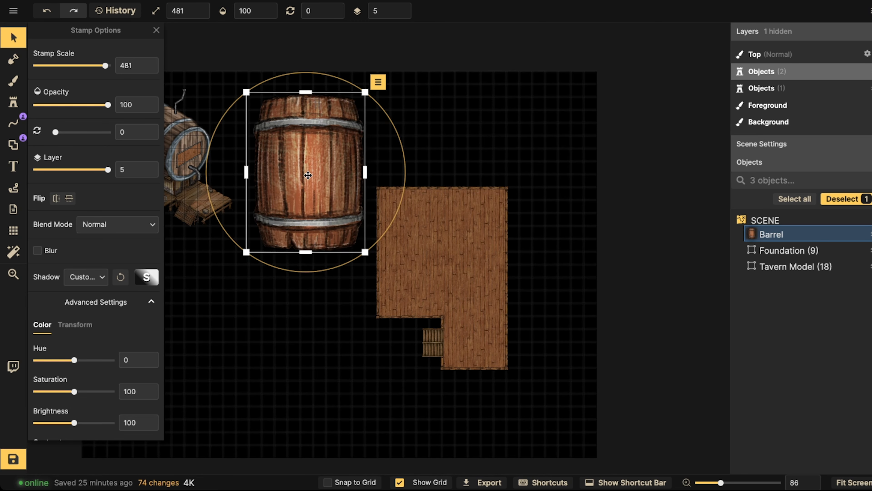
scroll(305, 178, "down", 6)
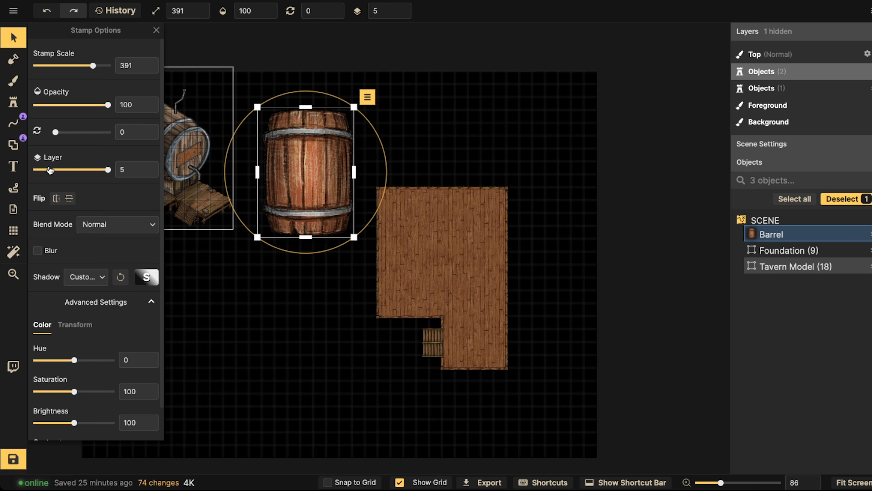
- Place a light-brown Barrel stamp with several metal bands at scale 391 near the floor plan's upper edge
left_click(13, 102)
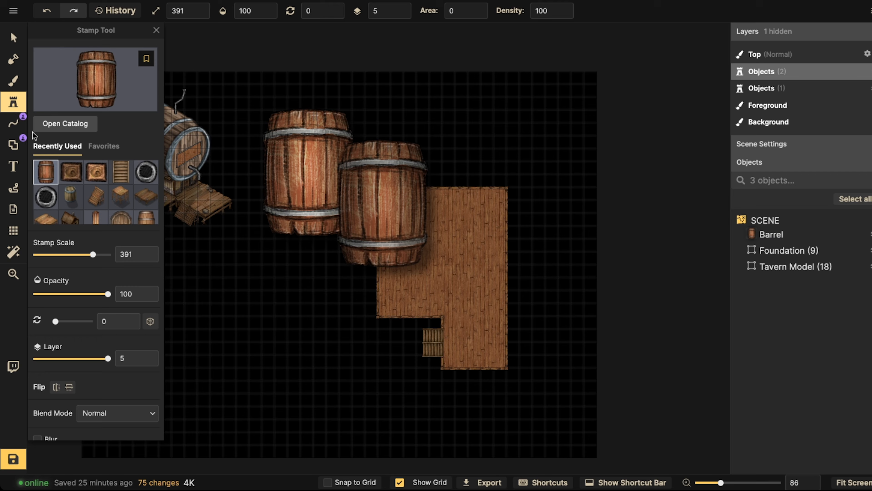
left_click(67, 196)
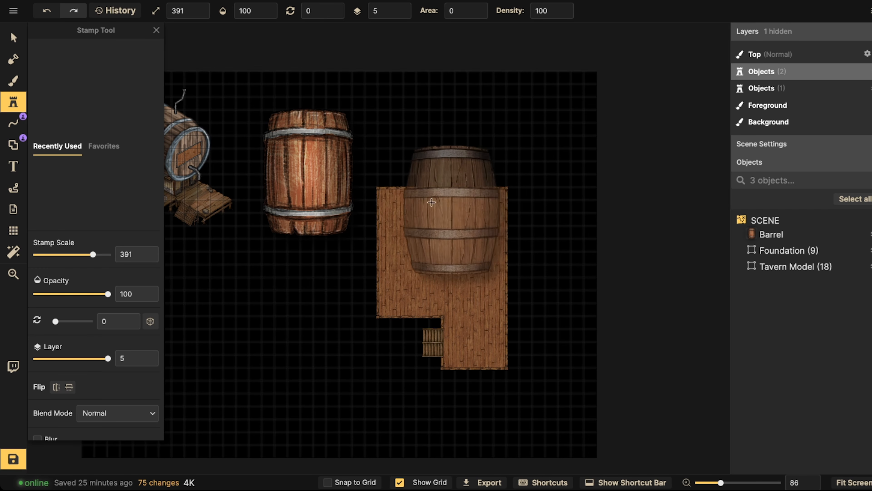
left_click(413, 172)
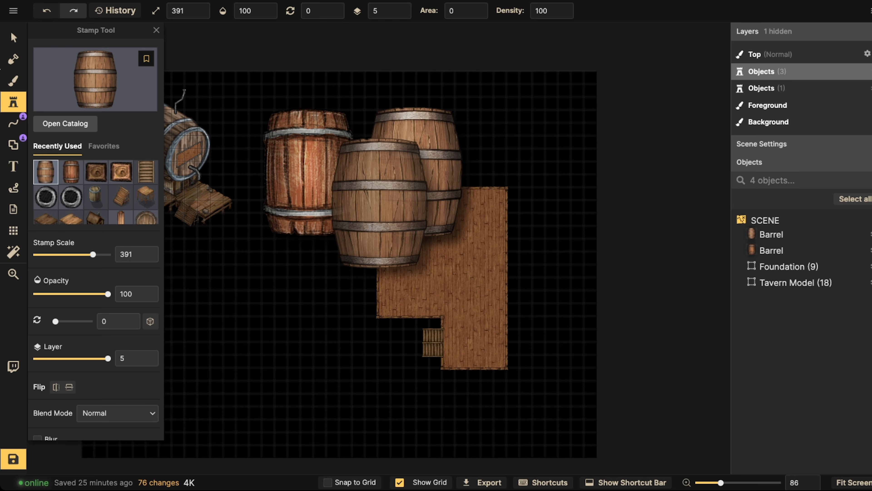
- Move the light-brown barrel over the floor plan and enlarge it to scale 491
left_click(12, 38)
left_click_drag(426, 143, 473, 212)
scroll(474, 216, "up", 10)
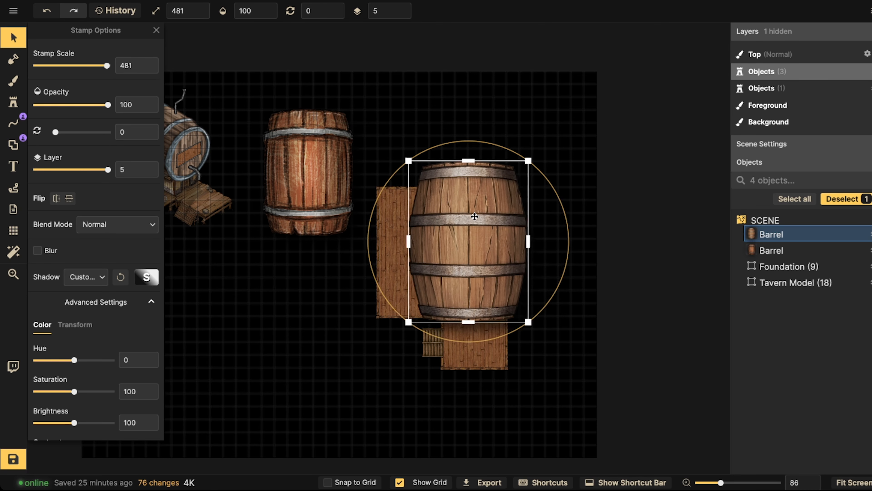
left_click_drag(475, 236, 484, 191)
- Delete the red-brown barrel and position the light-brown barrel over the main room just above the extension
left_click(326, 188)
key("Delete")
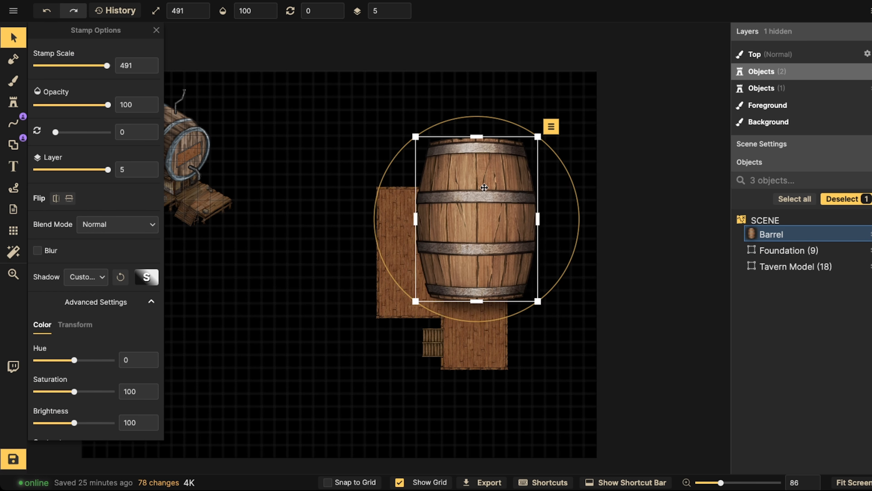
left_click_drag(430, 184, 428, 205)
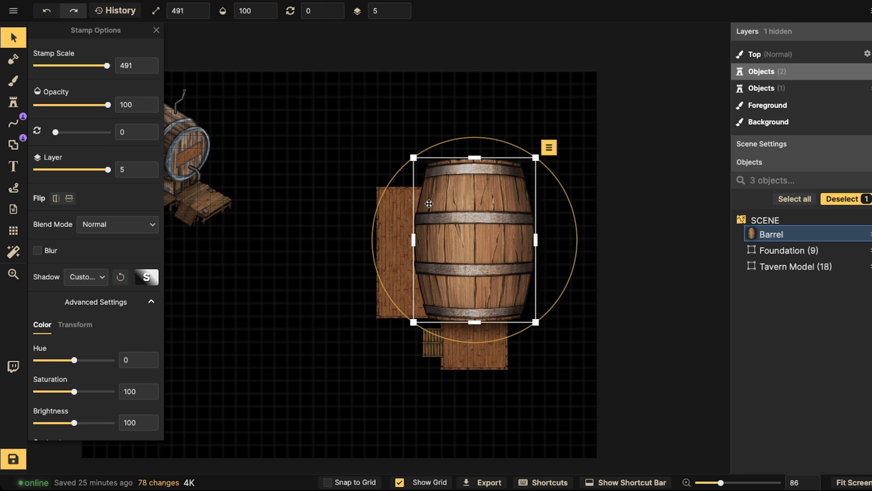
left_click_drag(476, 229, 472, 233)
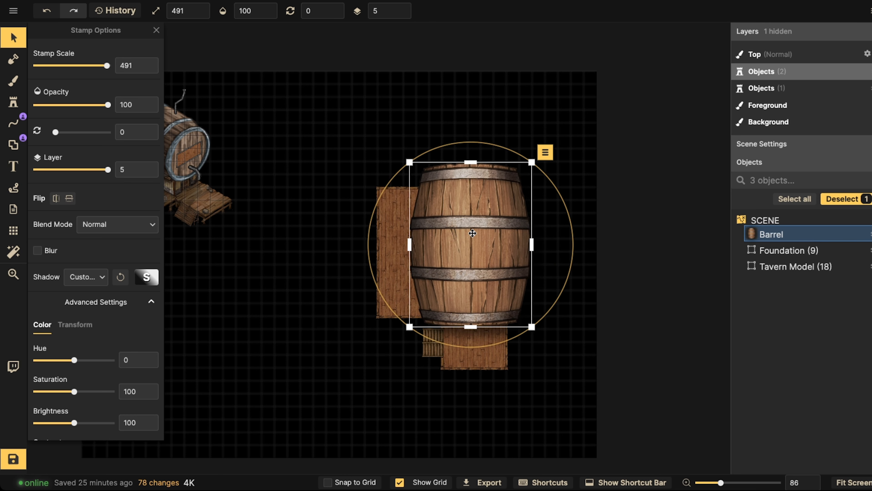
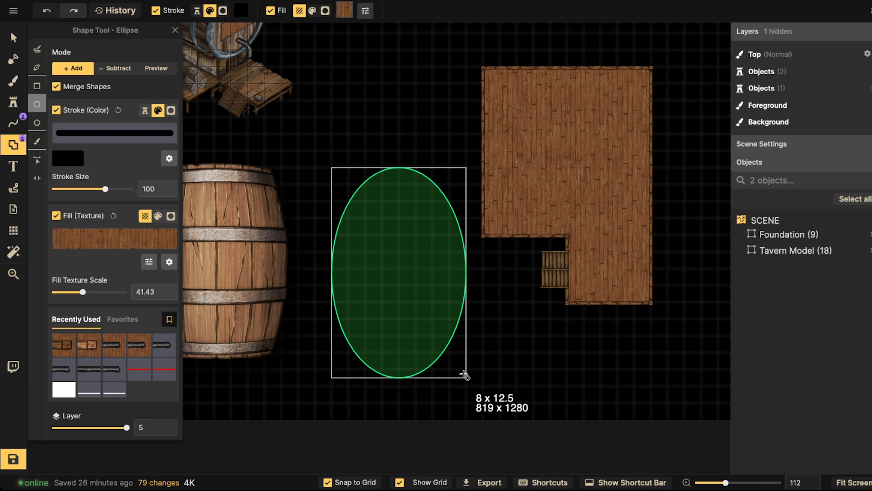
- Draw a wood-textured ellipse about 8 x 12.5 grid squares between barrel and floor plan, and shift it toward the barrel
left_click_drag(464, 375, 464, 375)
key("v")
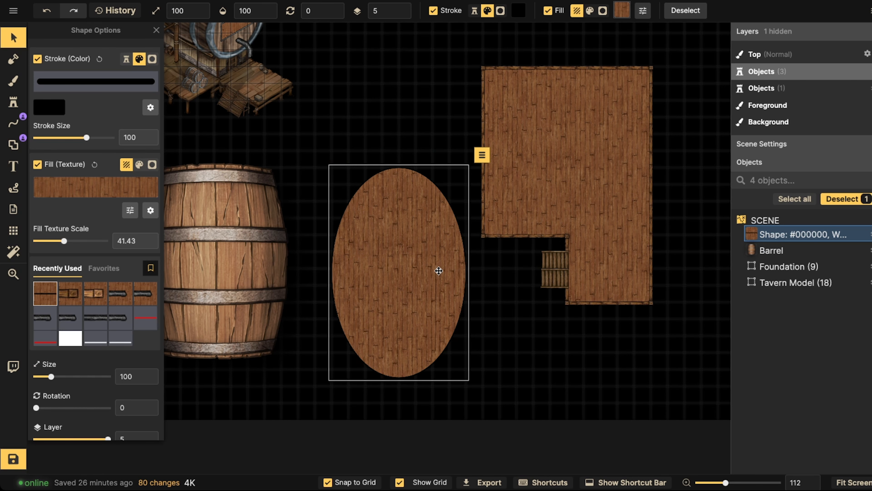
left_click_drag(439, 271, 379, 260)
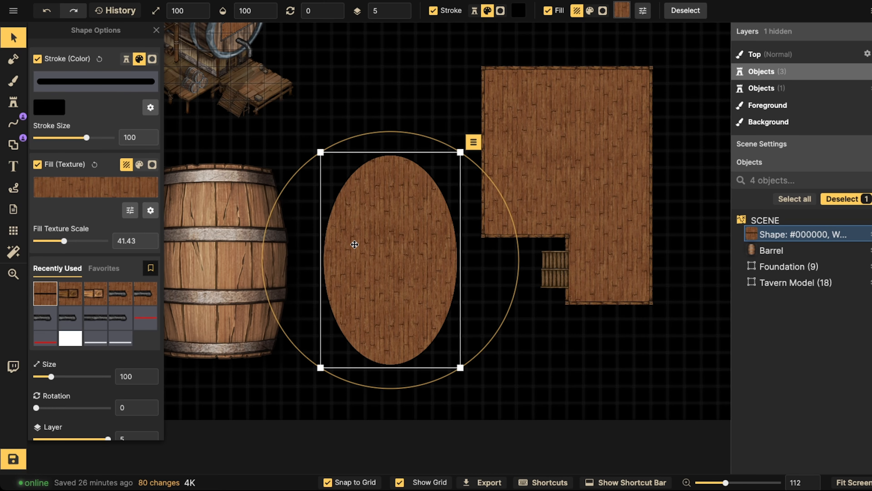
- Enlarge the wooden ellipse to size 104 beside the barrel and set its fill texture scale to 75.34
left_click_drag(354, 243, 347, 244)
left_click_drag(450, 367, 455, 372)
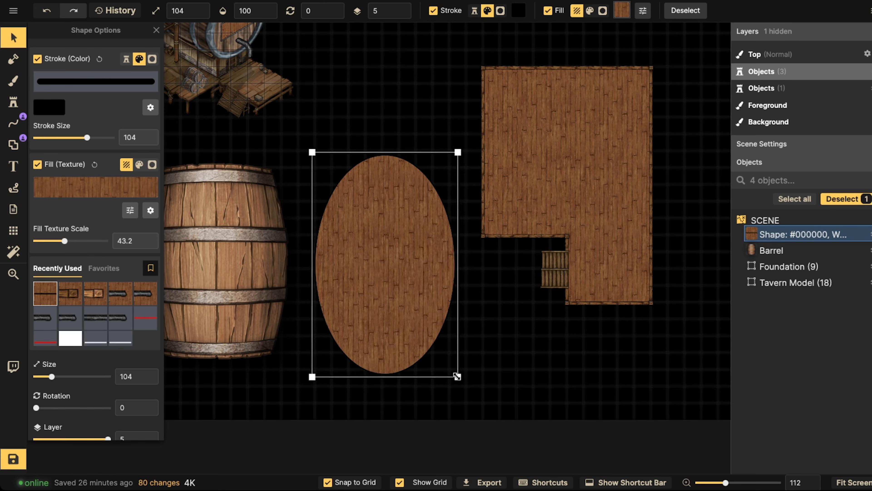
left_click_drag(64, 240, 73, 241)
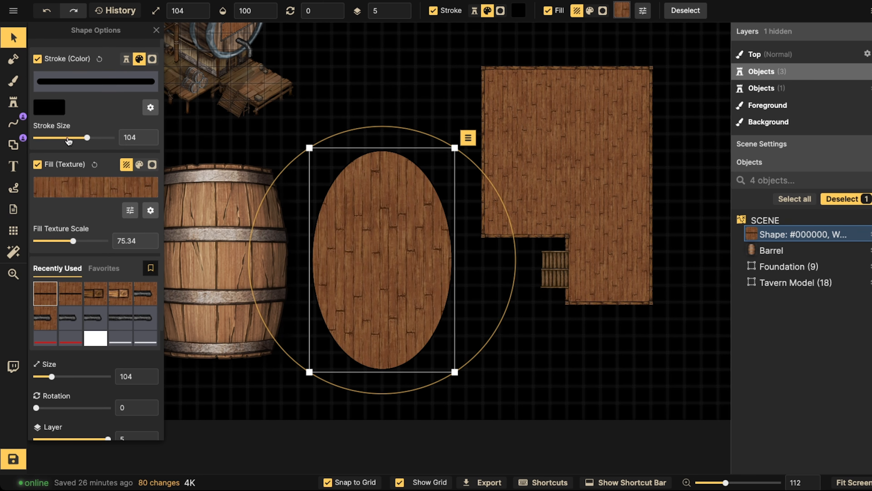
- Set the Shape tool to subtract rectangles from the selected wooden ellipse
left_click(13, 145)
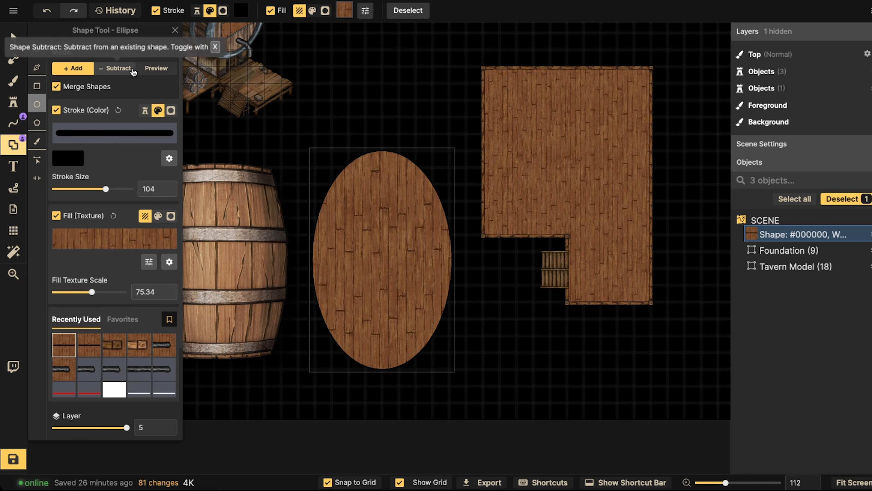
left_click(117, 73)
left_click(37, 86)
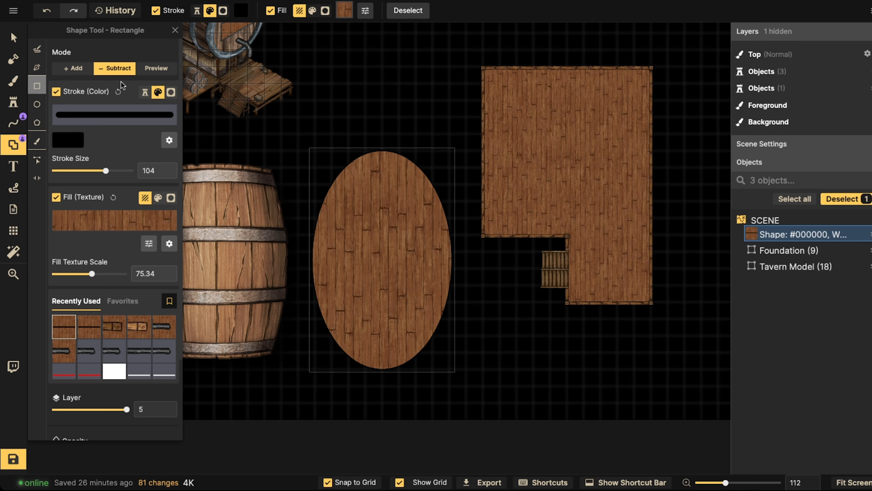
- Try cutting the rounded top and bottom off the wooden ellipse with rectangles, and undo both cuts
left_click_drag(326, 134, 451, 184)
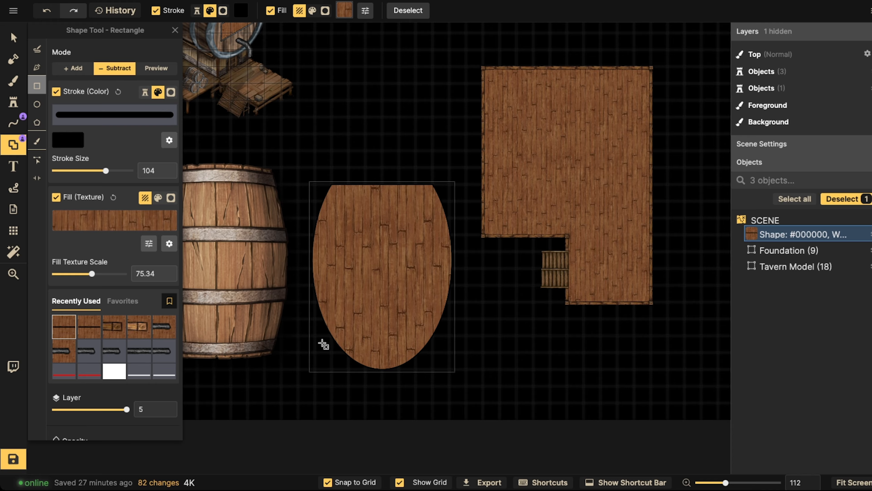
left_click_drag(323, 344, 458, 388)
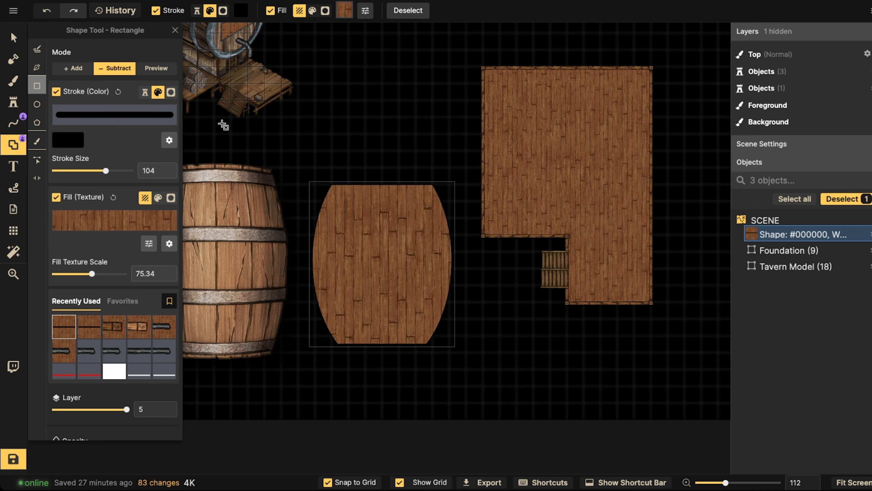
key("ctrl+z")
key("ctrl+z")
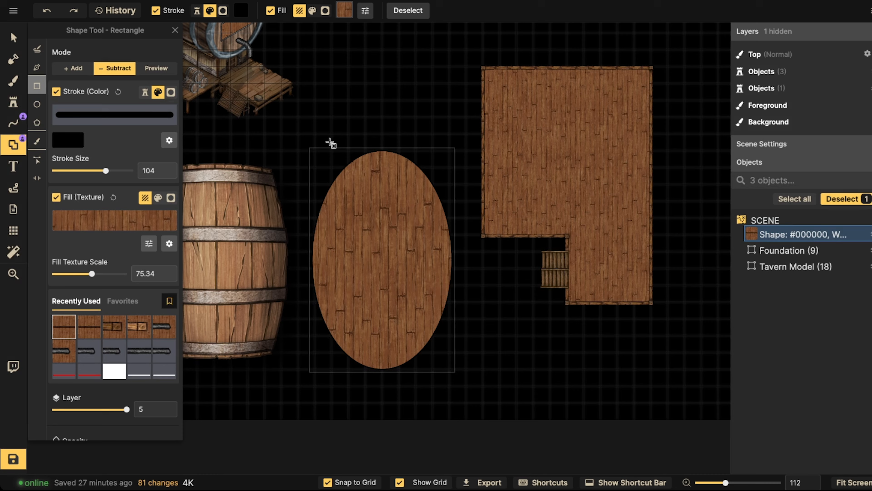
- Cut flat ends into the ellipse's top and bottom with subtracting rectangles, trimming the top less deeply for matching ends
left_click_drag(330, 143, 443, 176)
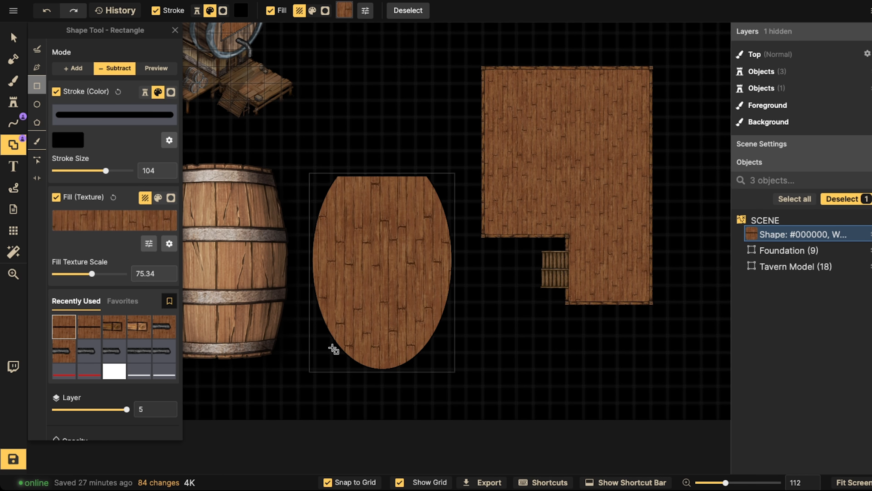
left_click_drag(332, 348, 467, 379)
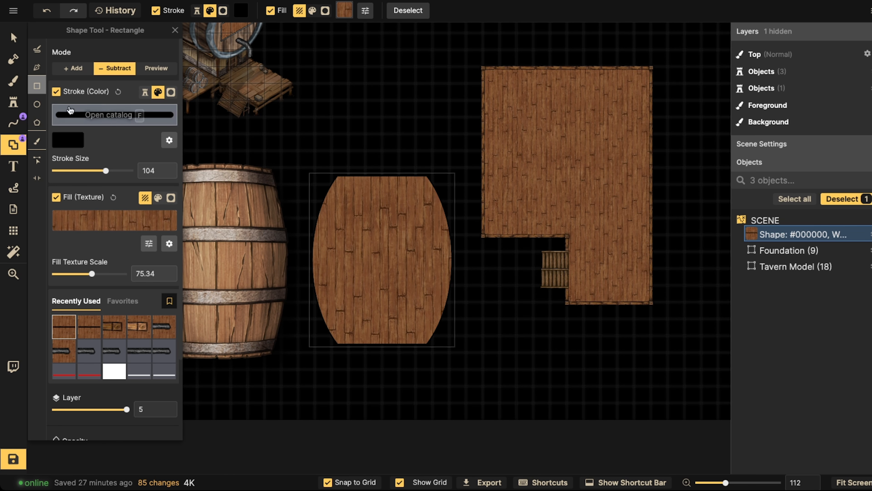
- Enlarge the barrel-shaped wooden floor to size 114 and reposition it just beside the barrel for comparison
left_click(13, 37)
left_click_drag(346, 224, 410, 226)
mouse_move(410, 226)
left_mouse_down()
mouse_move(331, 228)
mouse_move(508, 232)
mouse_move(394, 232)
left_mouse_up()
scroll(331, 229, "up", 1)
left_click_drag(398, 237, 392, 237)
left_click_drag(237, 271, 220, 271)
left_click(395, 240)
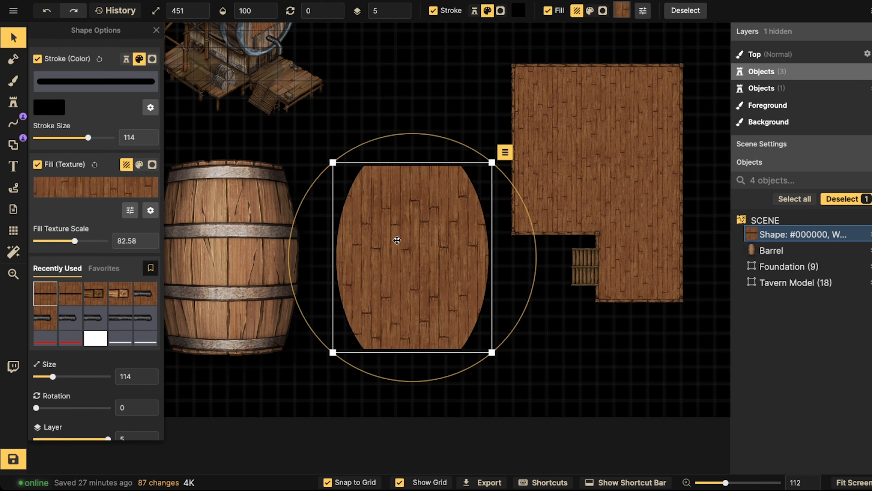
left_click_drag(392, 242, 385, 241)
left_click(291, 217)
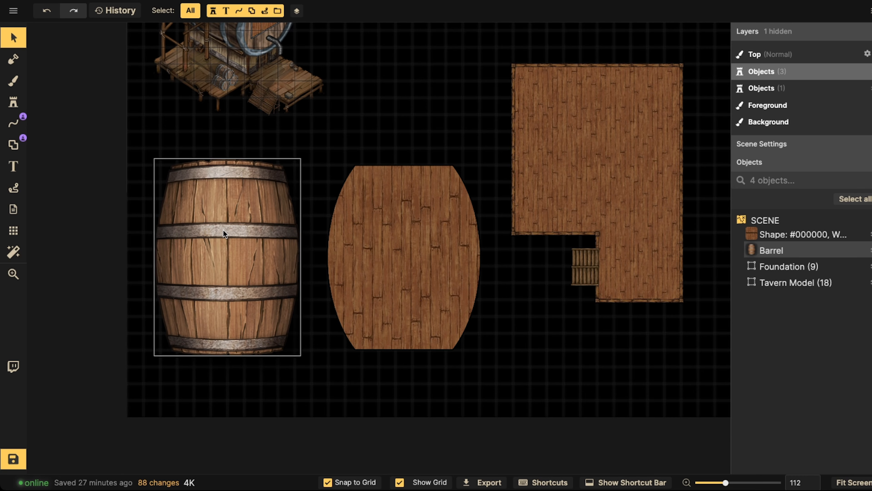
left_click(418, 189)
left_click(240, 200)
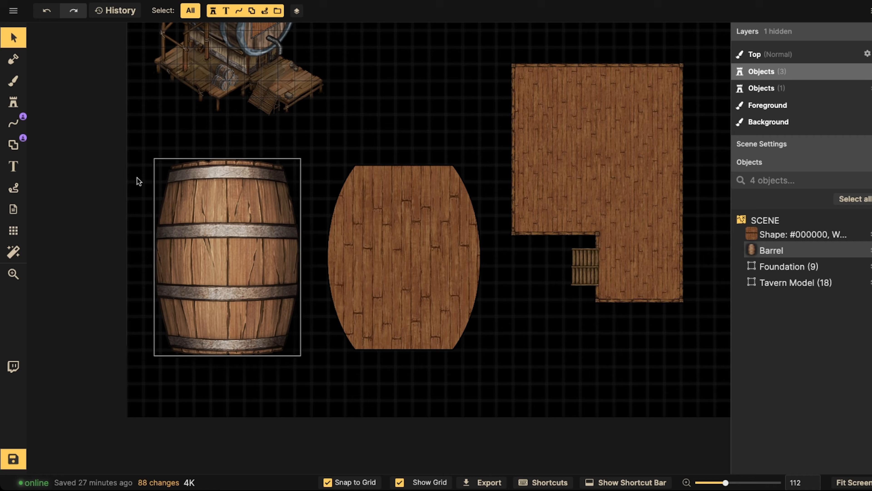
- Search the Fantasy Battlemaps stamp catalog for "arch" and look through the arch stamps
left_click(18, 106)
left_click(71, 89)
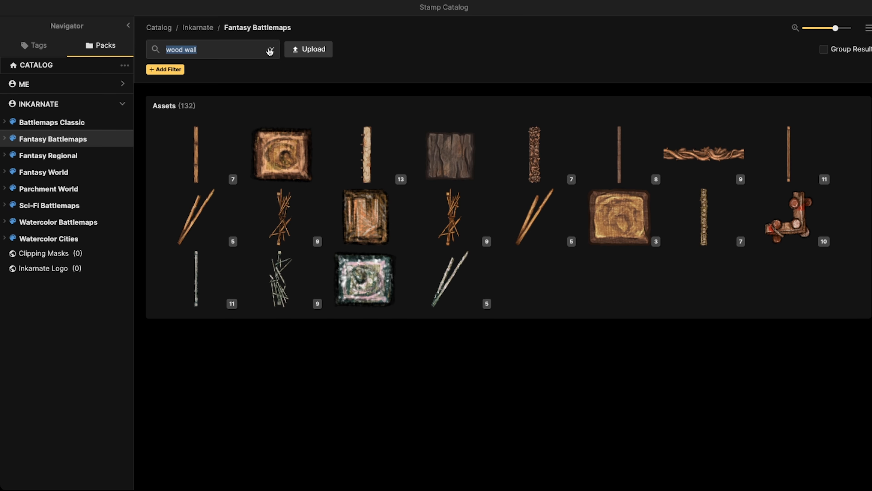
left_click(270, 50)
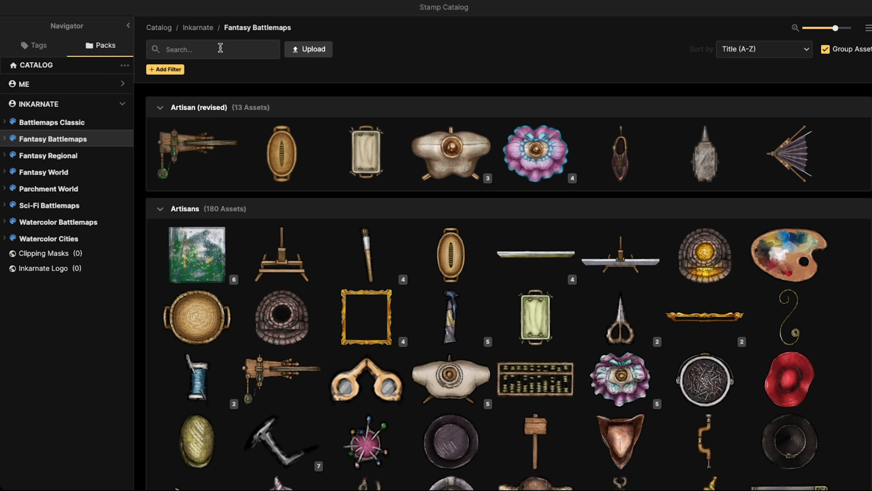
type("arch")
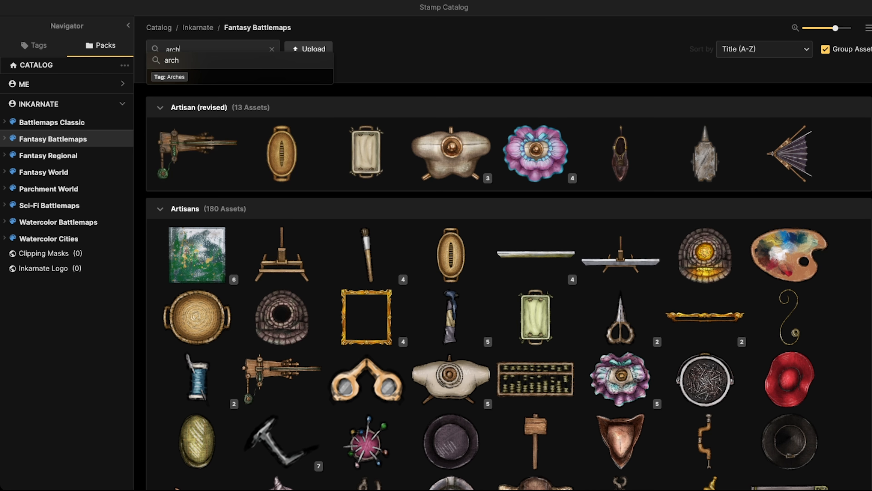
key("Return")
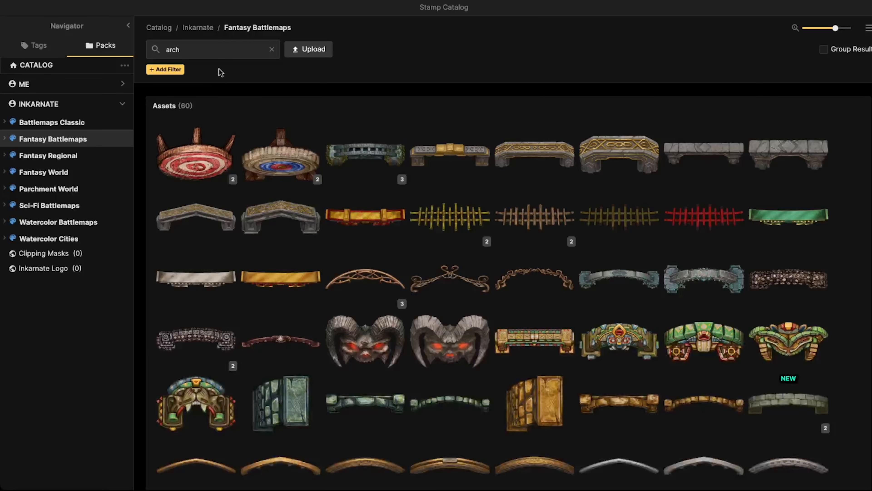
scroll(365, 217, "down", 3)
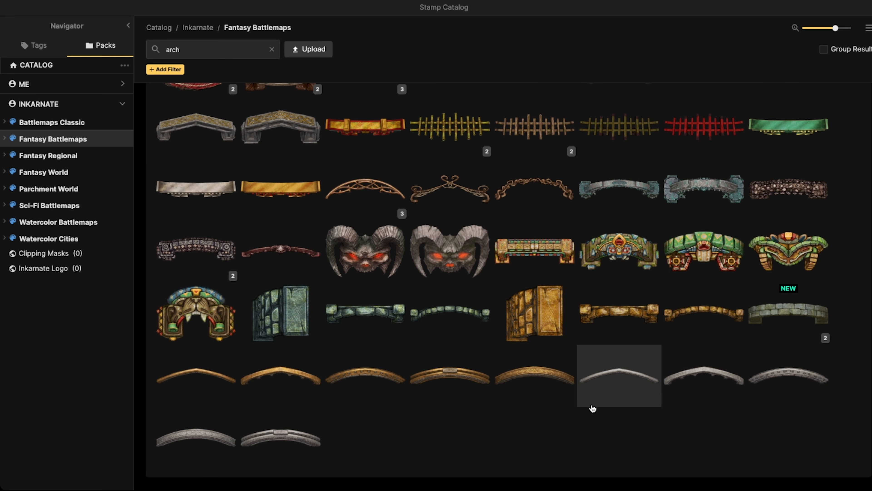
- Try the thin pointed marble archway stamp at scale 141 across the wooden floor, and delete it
left_click(611, 380)
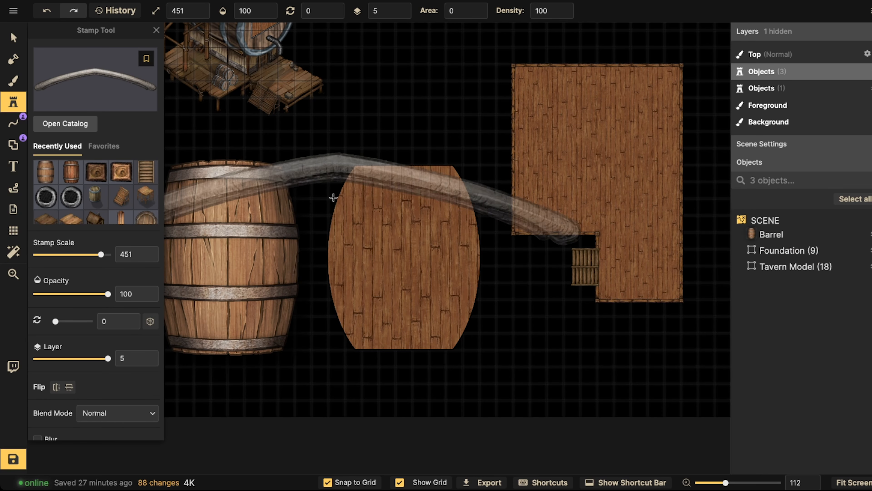
scroll(333, 197, "down", 15)
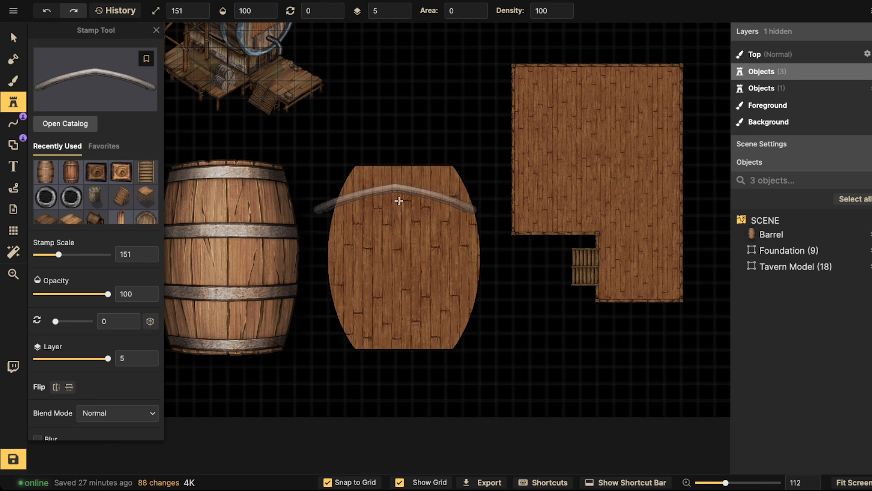
scroll(399, 201, "down", 1)
left_click(403, 216)
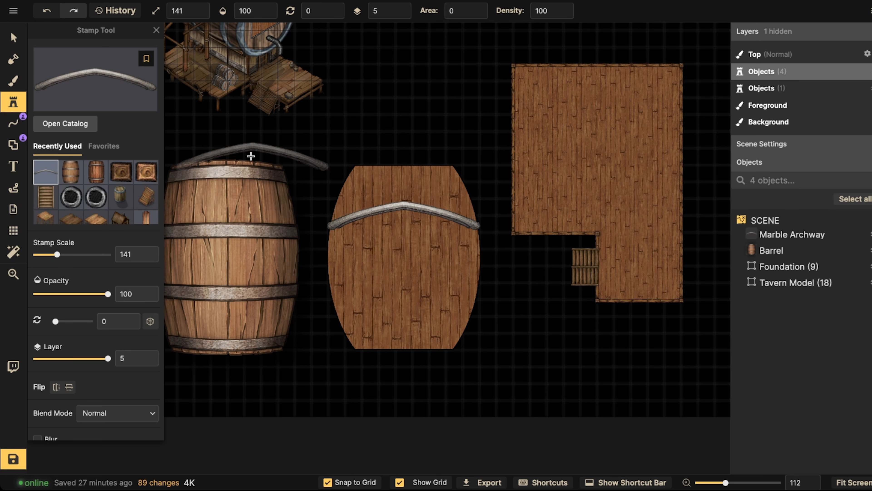
left_click(13, 37)
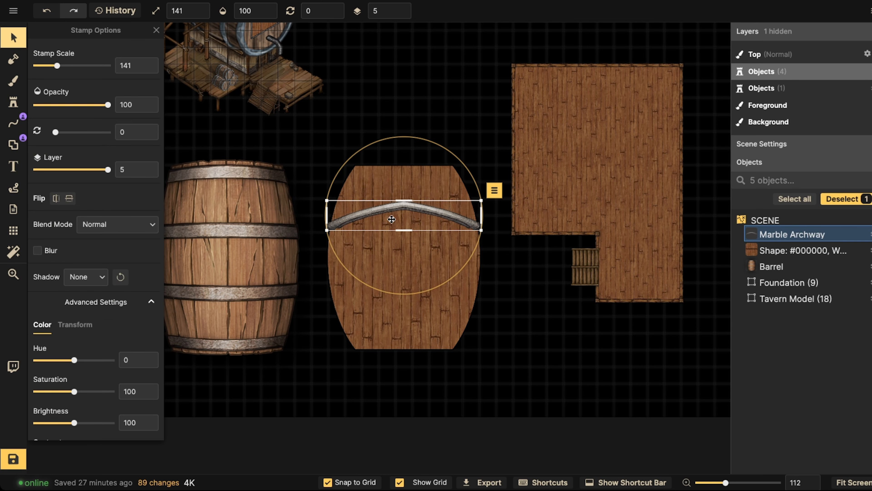
left_click_drag(404, 201, 405, 234)
key("Delete")
- Place the thicker, smoothly curved marble archway across the upper part of the wooden floor and resize it to scale 108
left_click(13, 102)
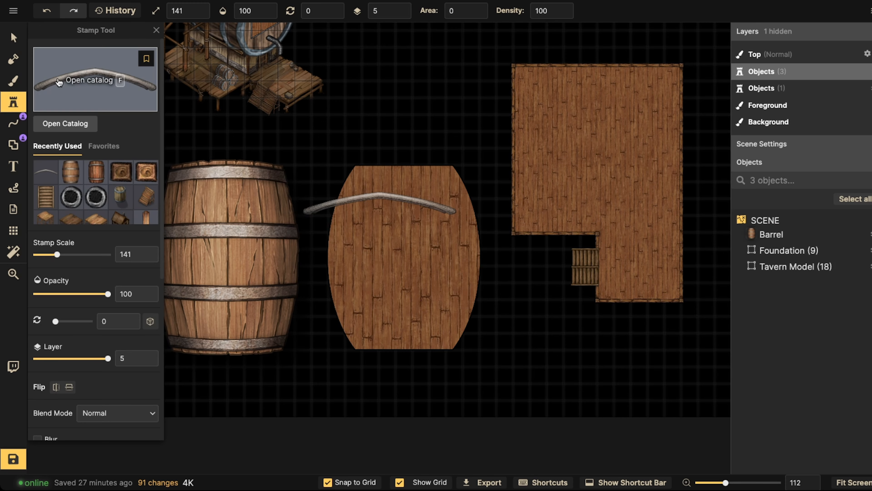
key("f")
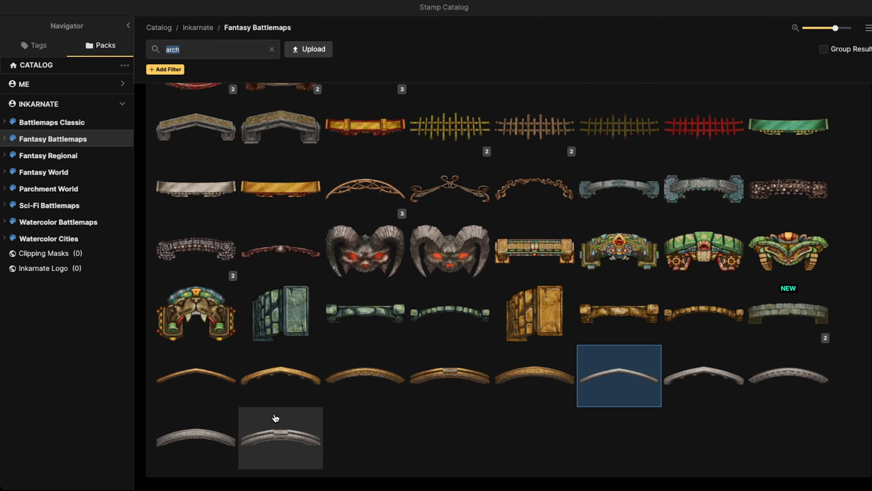
left_click(201, 437)
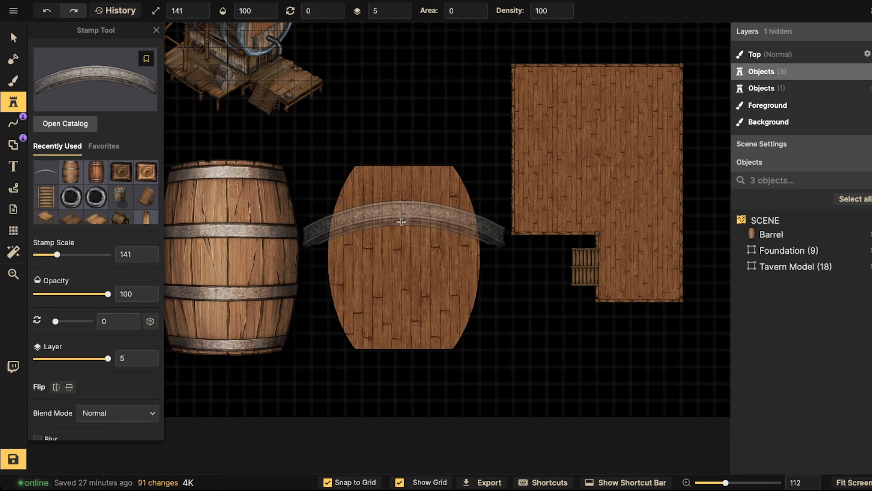
scroll(400, 215, "down", 3)
left_click(402, 214)
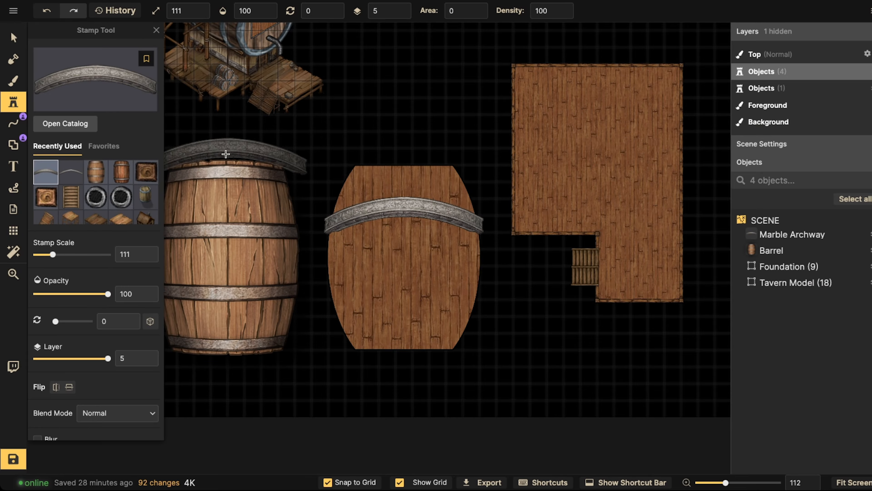
left_click(13, 37)
scroll(353, 223, "up", 2)
left_click_drag(321, 235, 323, 235)
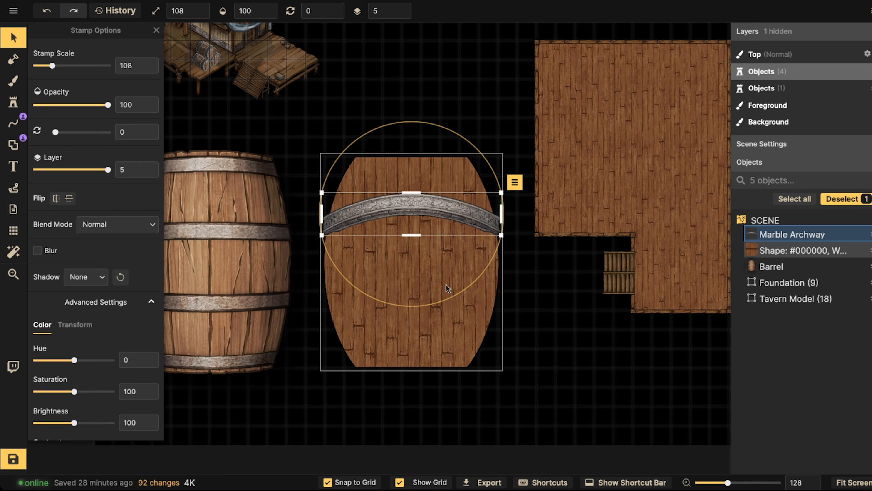
- Duplicate the archway rotated 180 degrees onto the floor's lower part, and shift the original slightly higher
key("ctrl+c")
key("ctrl+v")
scroll(455, 363, "up", 12)
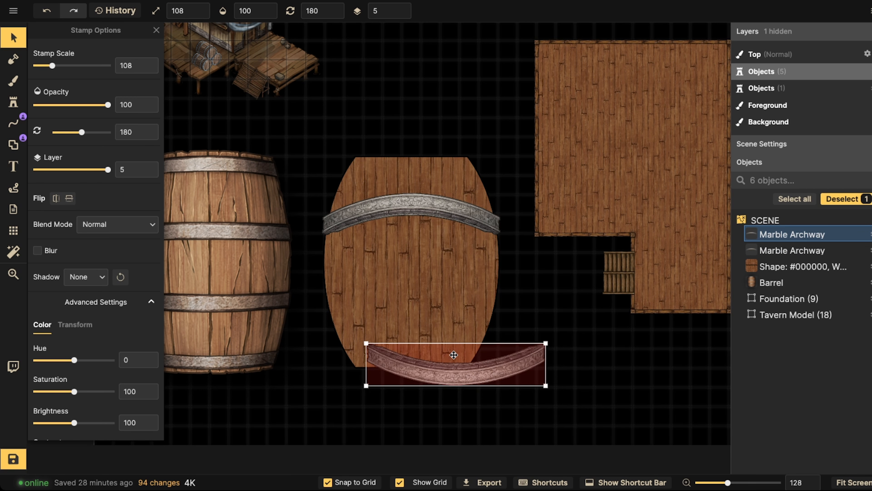
left_click_drag(450, 358, 412, 324)
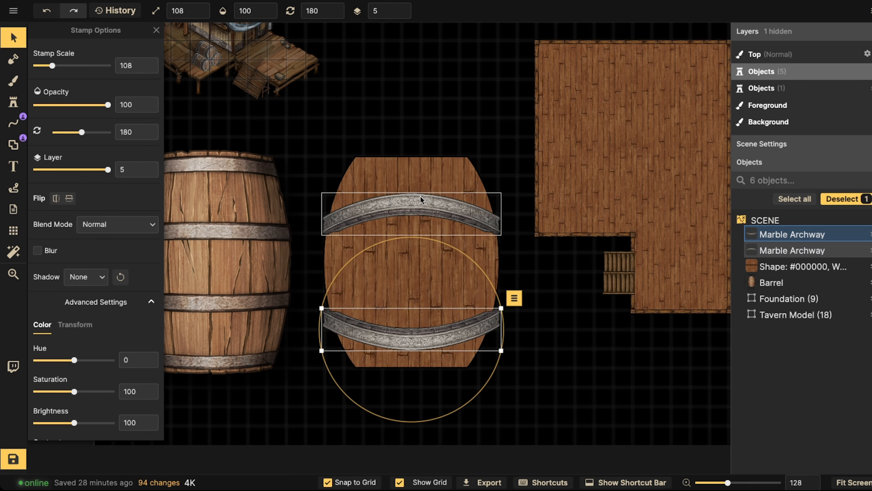
left_click_drag(420, 201, 416, 194)
- Duplicate both archways, send the copies to layer -5 and darken them to brightness 65
left_click(386, 334, "shift")
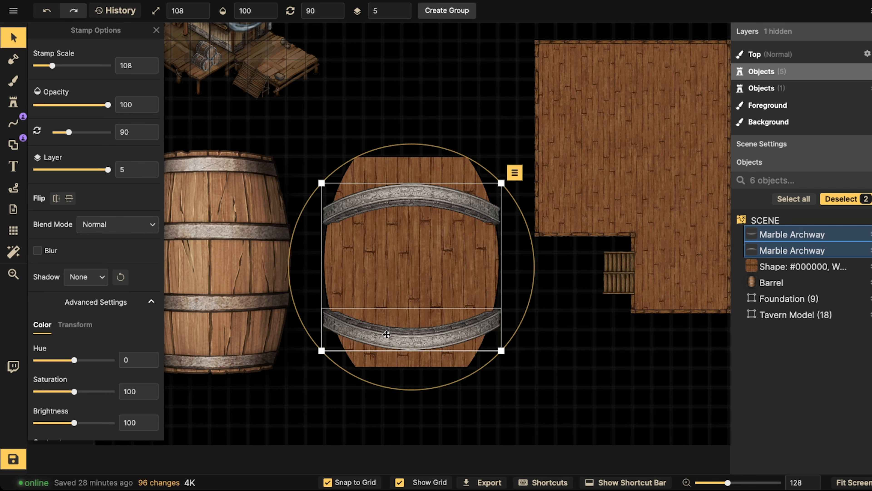
key("ctrl+c")
key("ctrl+v")
left_click_drag(382, 163, 385, 58)
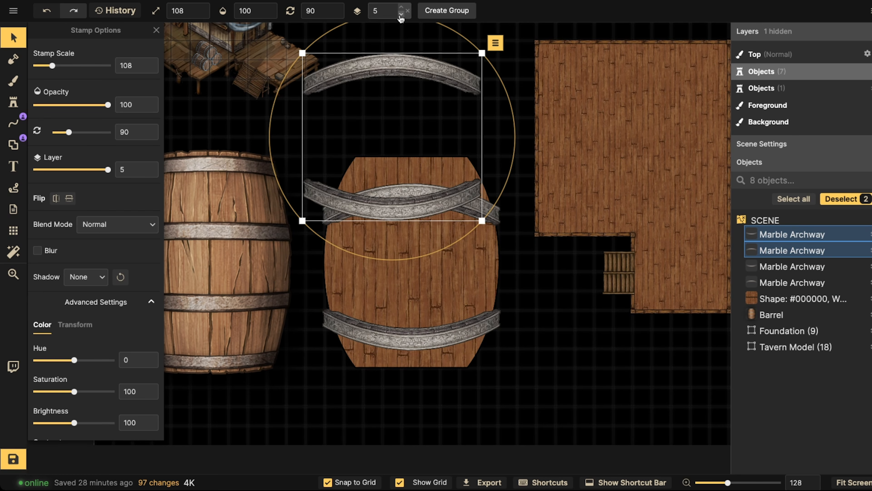
left_click(401, 16)
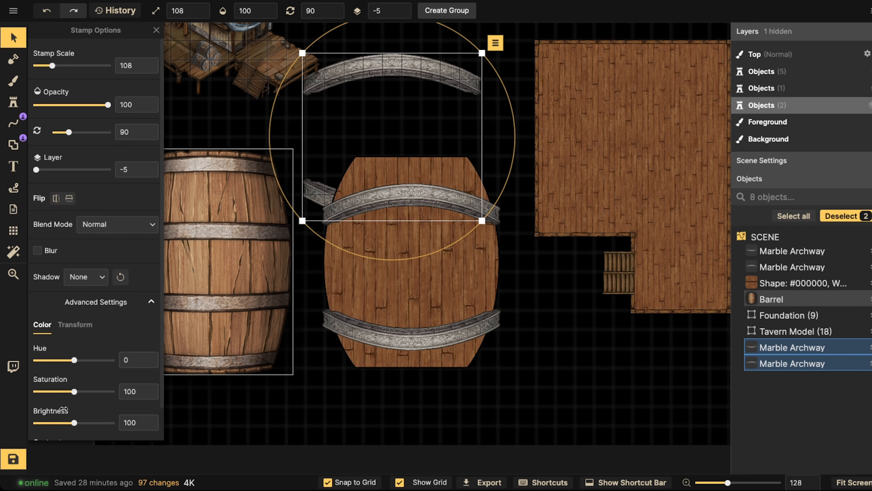
left_click(61, 422)
- Separate the two darkened archway copies and position them behind the floor's upper and lower bands
left_click(340, 131)
left_click_drag(349, 66, 335, 314)
key("period")
key("period")
key("period")
key("period")
key("period")
key("period")
key("period")
key("period")
key("period")
key("period")
key("period")
key("period")
scroll(361, 220, "down", 1)
left_click(318, 178)
- Set the lower darkened archway to rotation 0 and scale 108, and fit it behind the floor's lower band
key("comma")
key("comma")
key("comma")
key("comma")
key("comma")
key("comma")
key("comma")
key("comma")
key("comma")
key("comma")
key("comma")
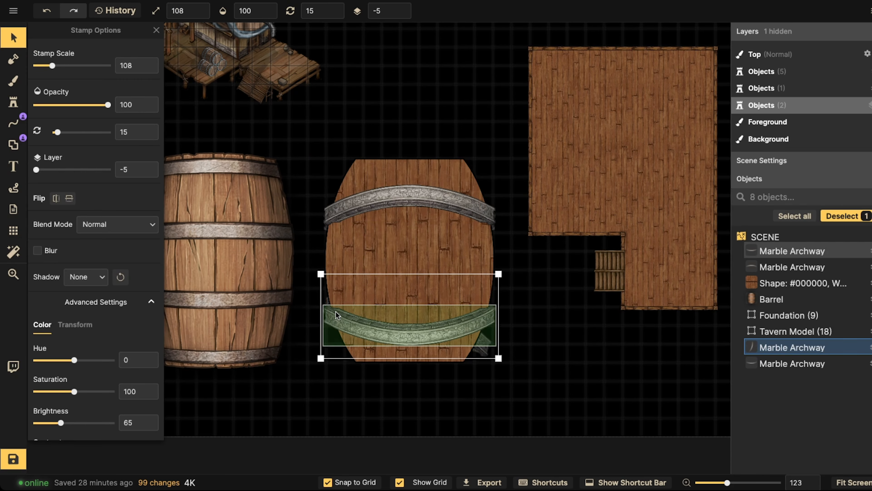
key("period")
key("period")
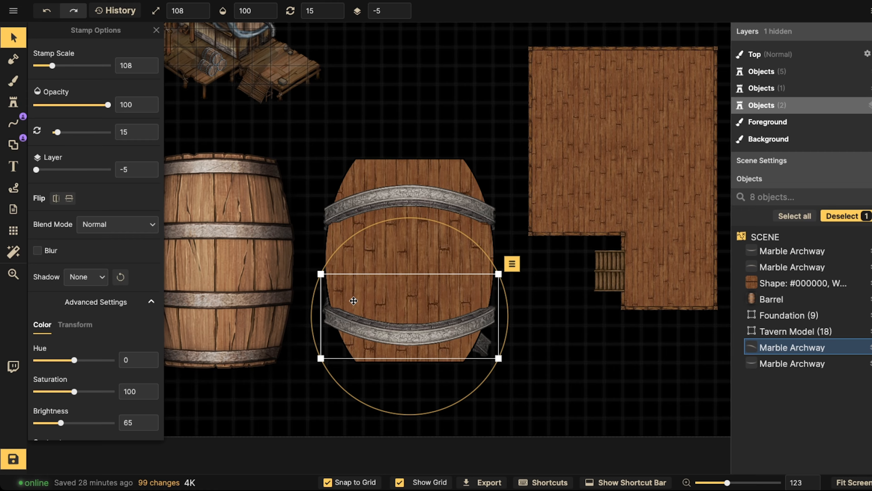
key("bracketleft")
key("comma")
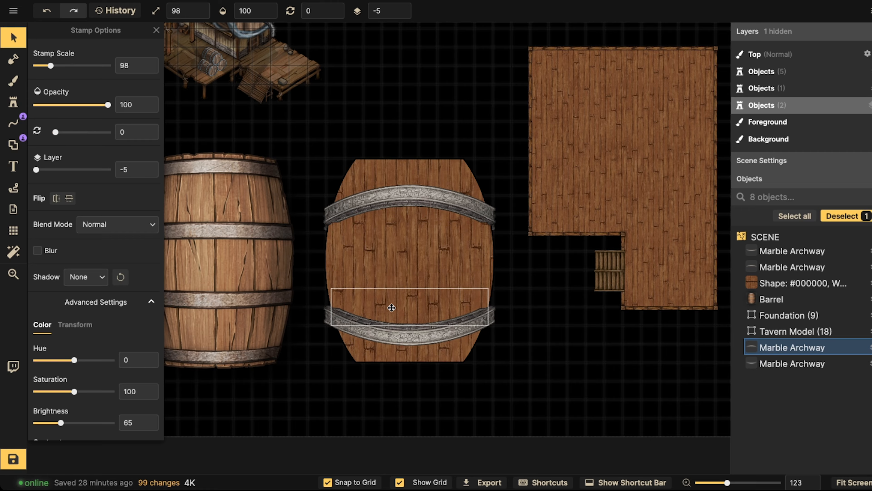
key("bracketright")
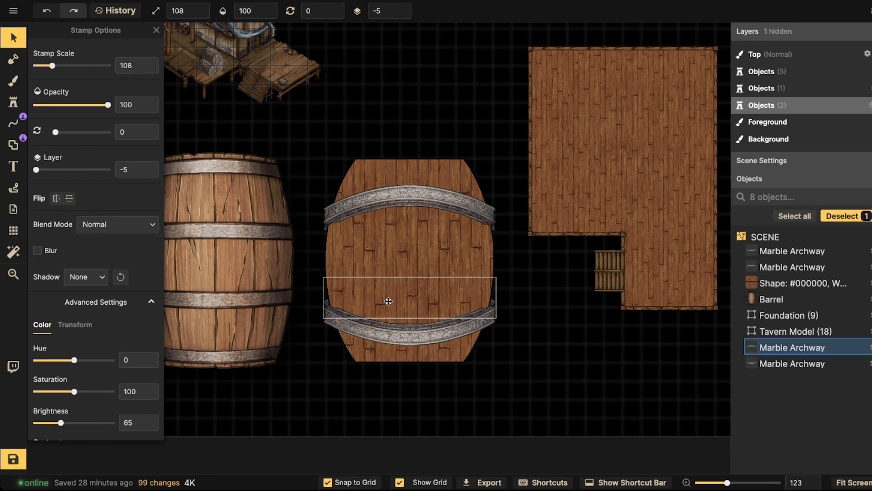
- Reduce both front archways to height 76 and scale 105 so they fit the wooden floor's width
left_click(396, 164)
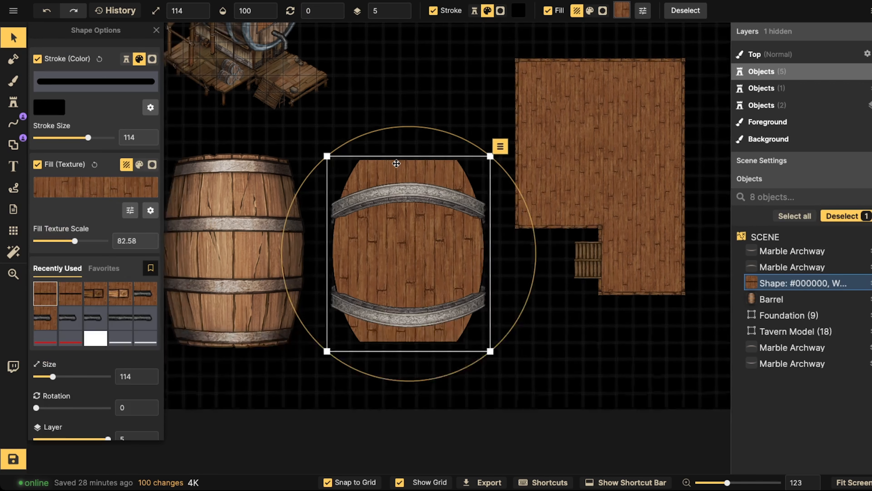
scroll(396, 164, "down", 2)
left_click(395, 195)
left_click(399, 275, "shift")
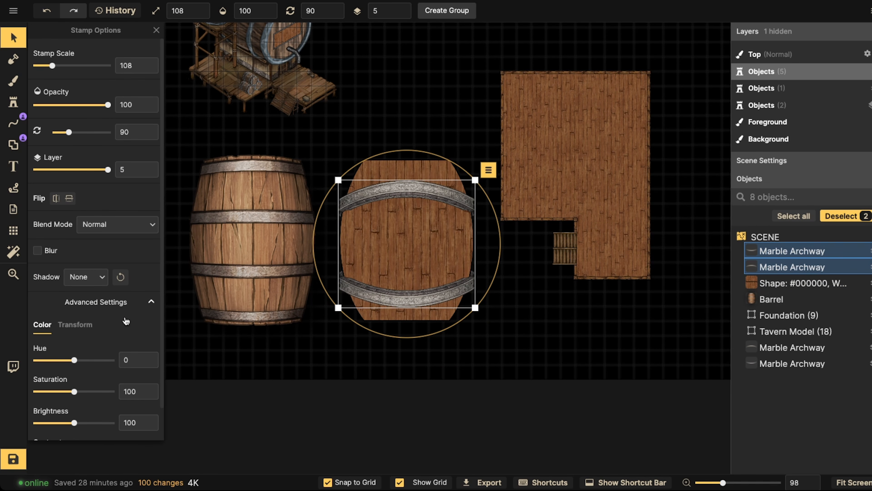
left_click(83, 325)
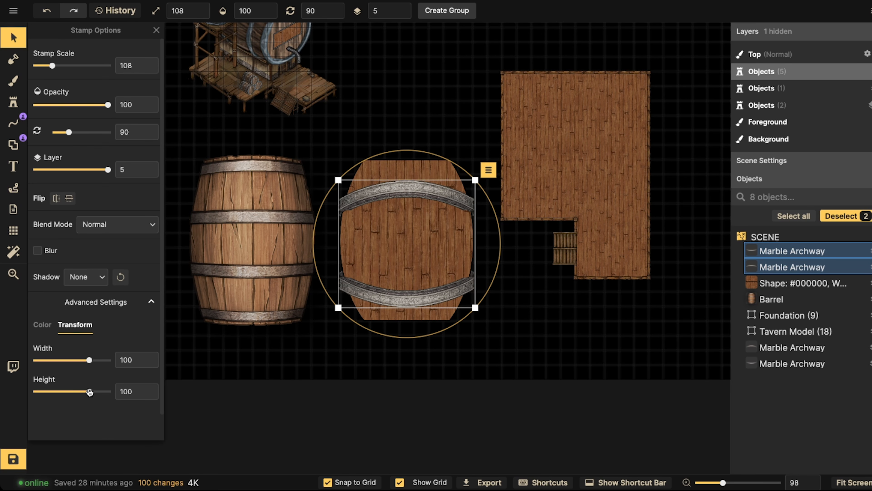
left_click_drag(89, 392, 85, 382)
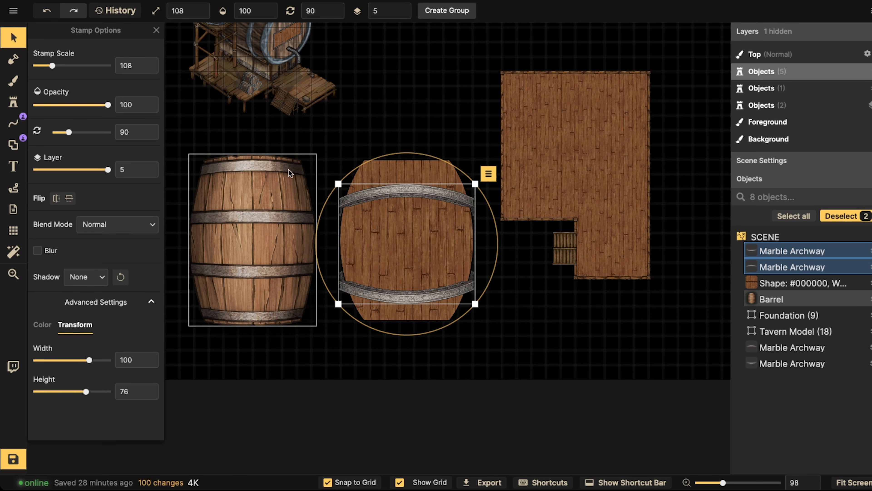
left_click_drag(338, 184, 341, 186)
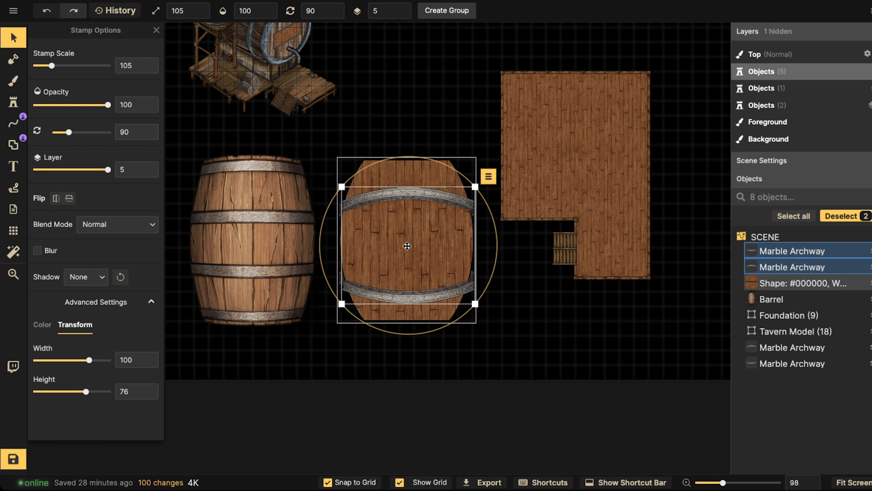
key("Escape")
- Draw a straight Wooden Wall stamp line across the middle of the barrel-shaped floor, from its left edge to its right edge
left_click(395, 178)
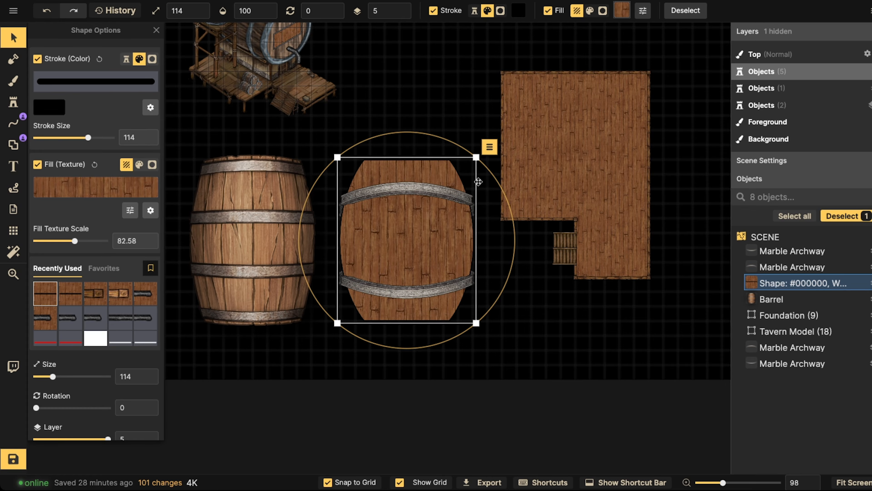
left_click(13, 123)
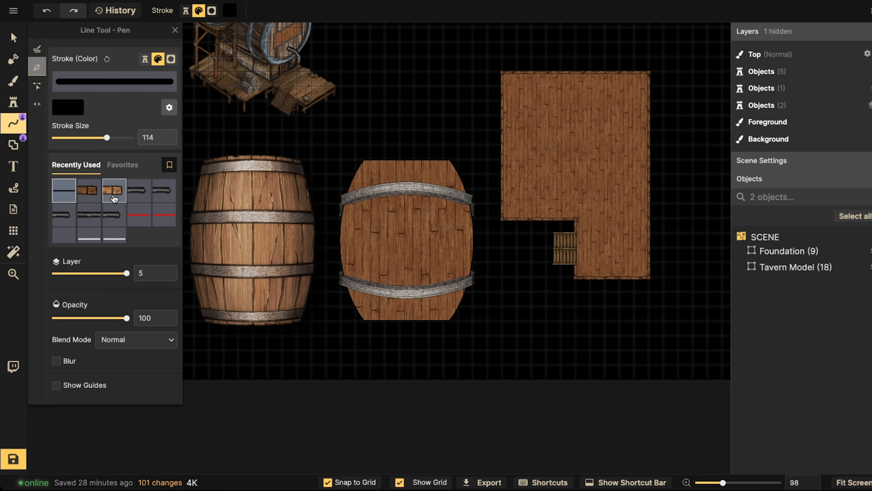
left_click(88, 193)
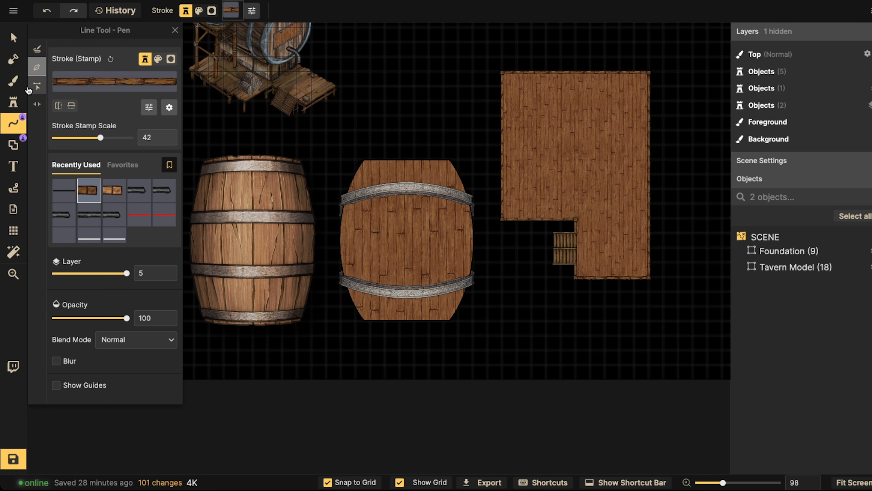
left_click(341, 233)
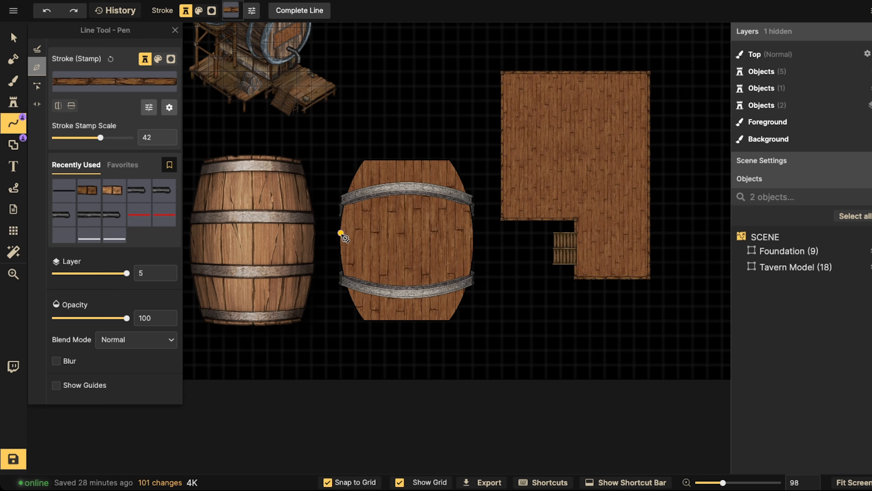
double_click(472, 234)
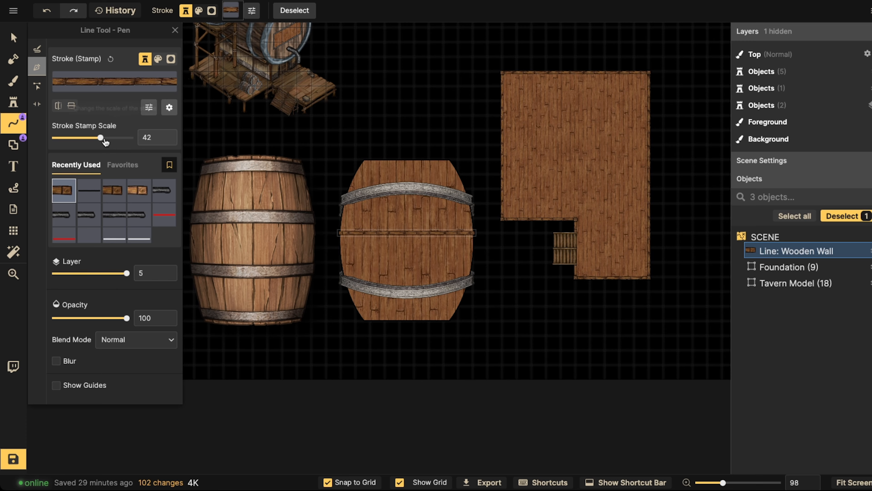
- Increase the new wooden line's stroke stamp scale to 102 and remove its end caps
left_click_drag(106, 142, 115, 143)
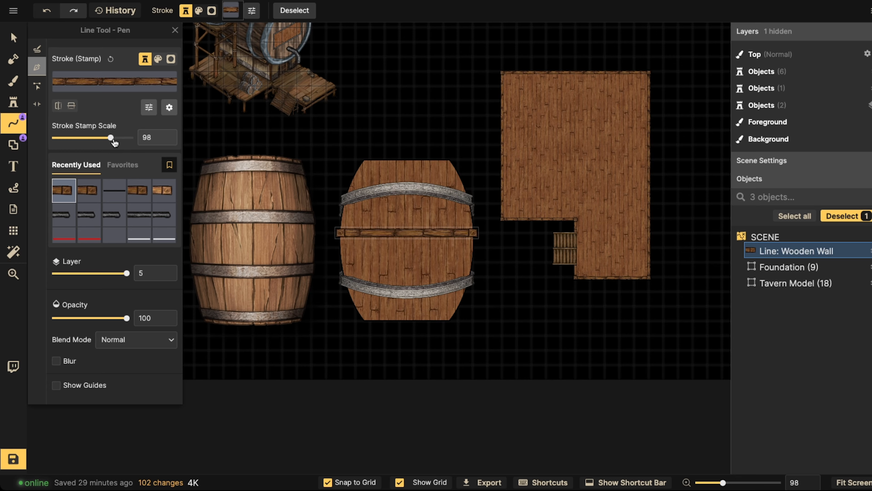
left_click(169, 107)
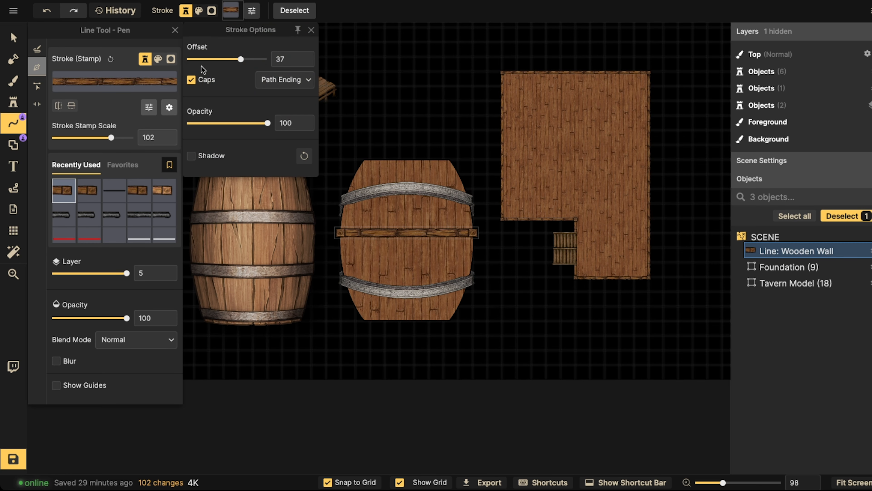
left_click(194, 79)
left_click(406, 233)
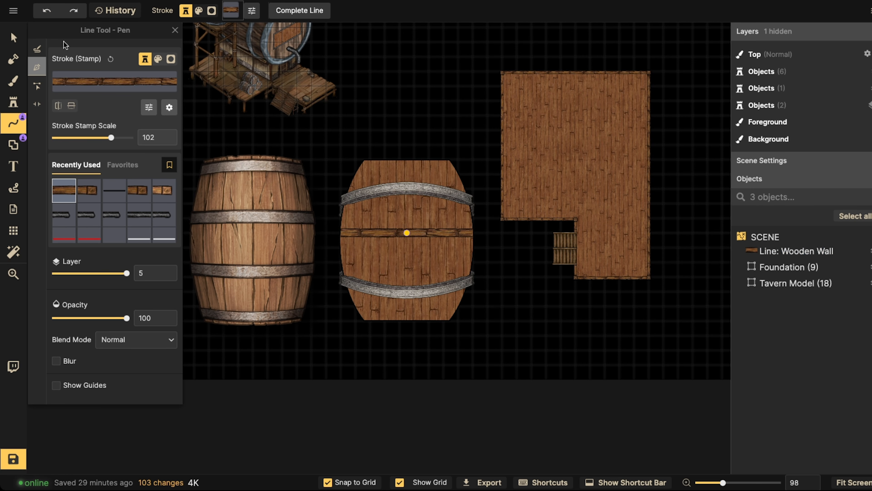
- Centre the wooden line between the two bands, disable grid snapping and set the line's stroke stamp scale to 121
left_click(13, 37)
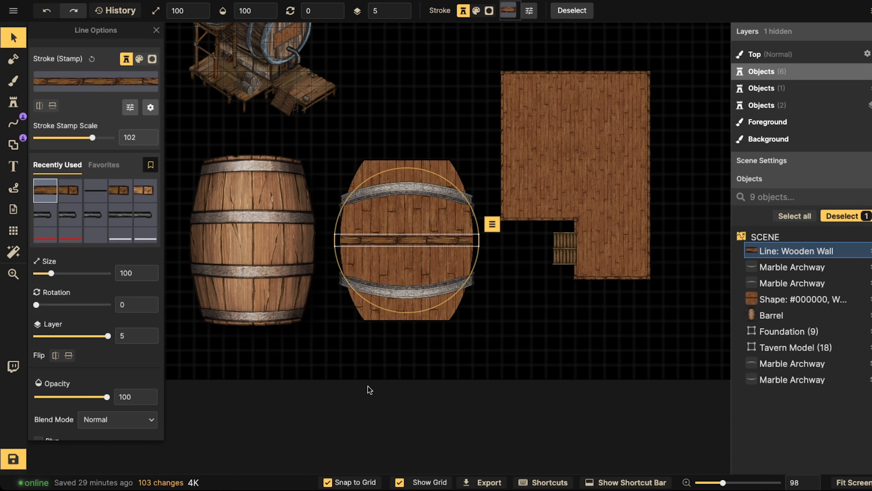
left_click(341, 482)
scroll(407, 275, "up", 3)
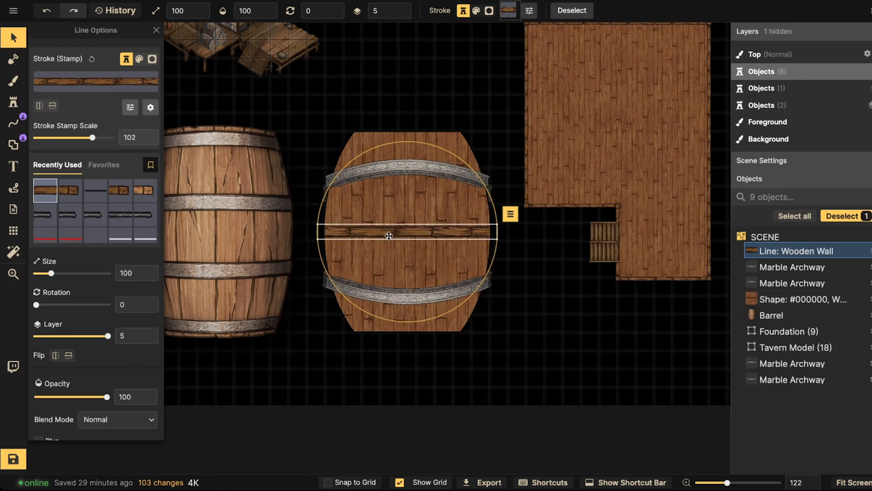
left_click_drag(96, 139, 98, 138)
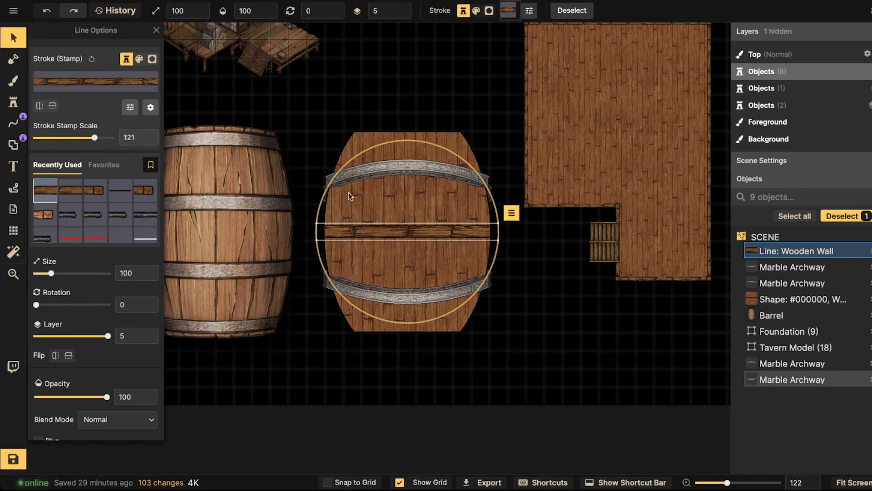
- Recolour the middle wooden line as grey metal with saturation 0, brightness 103 and contrast 86, and deselect it
left_click(129, 109)
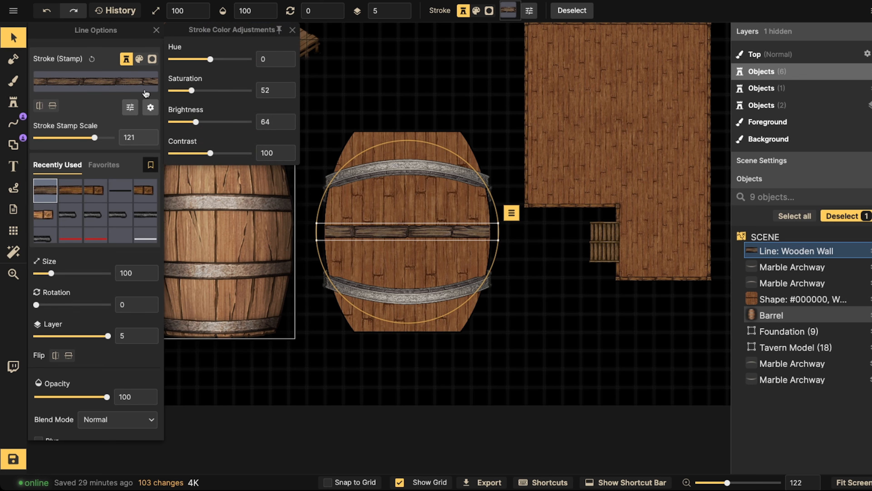
left_click_drag(205, 123, 210, 126)
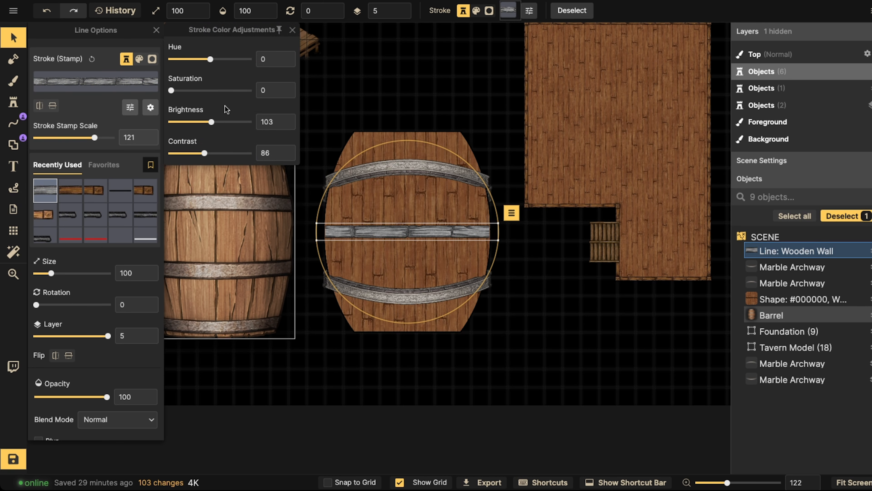
left_click(361, 231)
left_click(359, 219)
scroll(359, 219, "down", 2)
left_click_drag(345, 140, 449, 320)
left_click(334, 164)
scroll(335, 163, "down", 2)
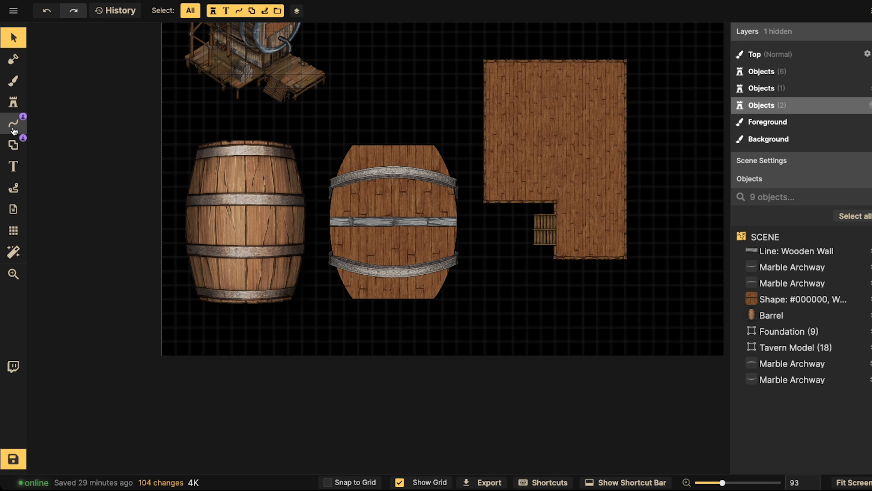
- Set up the shape brush with no stroke and a solid black colour fill
left_click(14, 146)
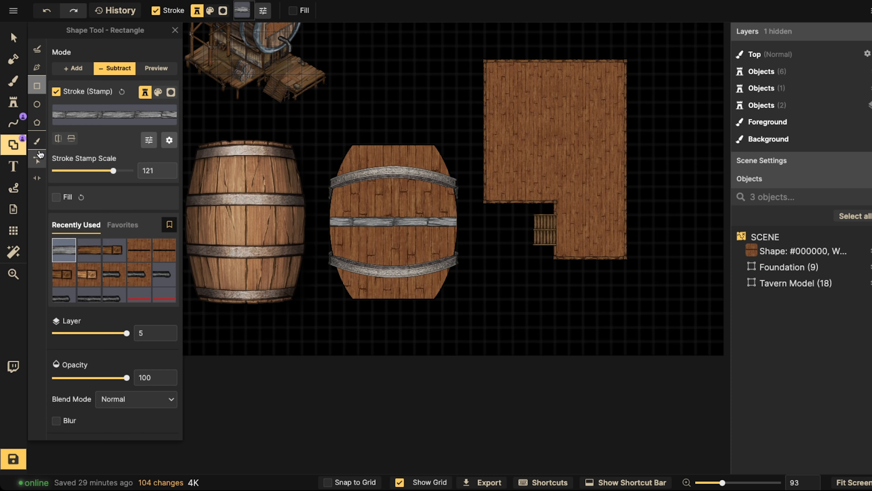
left_click(37, 140)
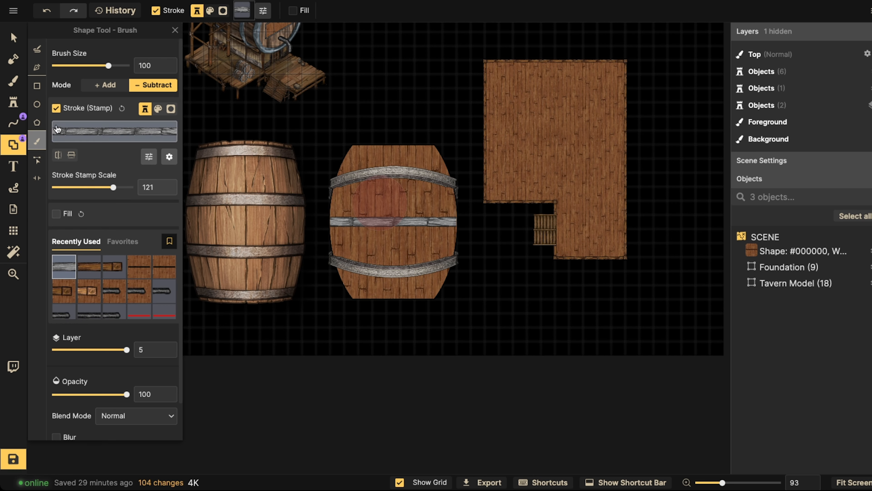
left_click(57, 108)
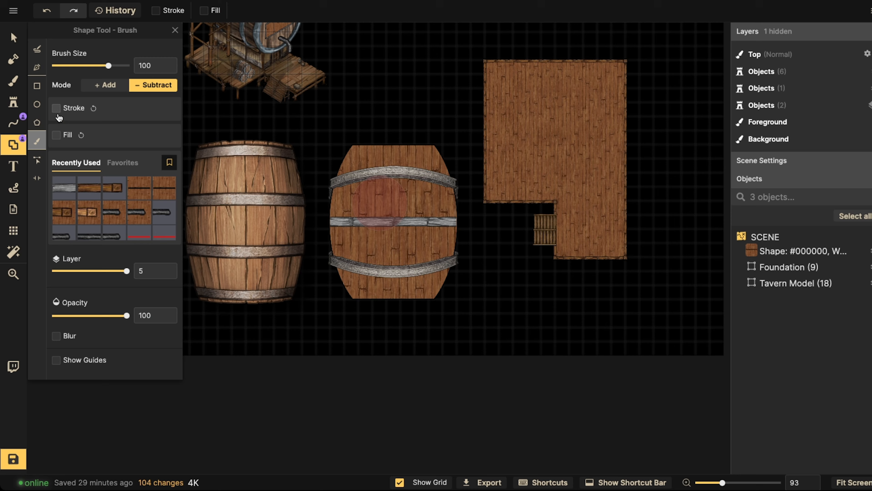
left_click(56, 135)
left_click(158, 135)
left_click(122, 158)
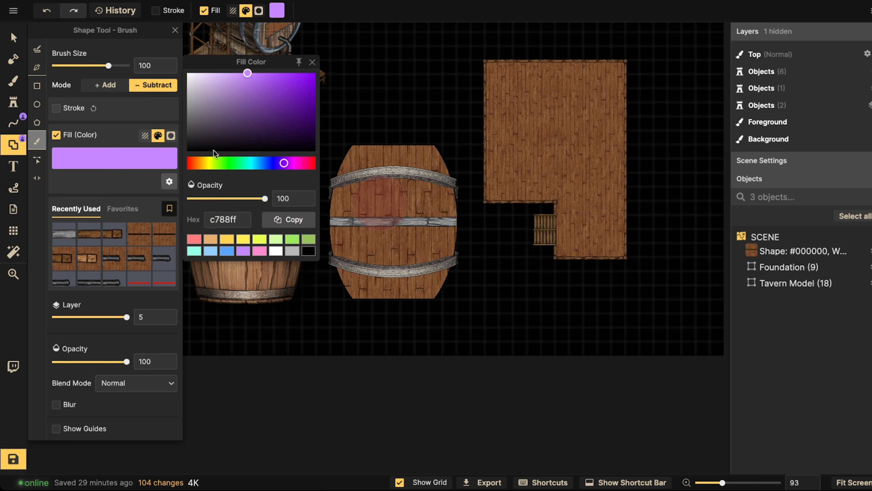
left_click_drag(213, 150, 163, 169)
left_click(118, 159)
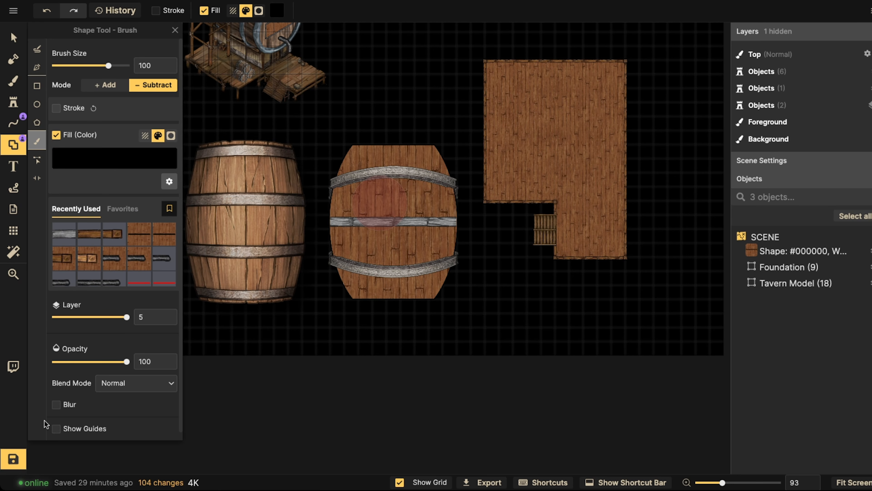
- Paint an unmerged, blurred black shadow in Overlay blend mode along the barrel floor's left edge with brush size 30
left_click(65, 405)
left_click(126, 384)
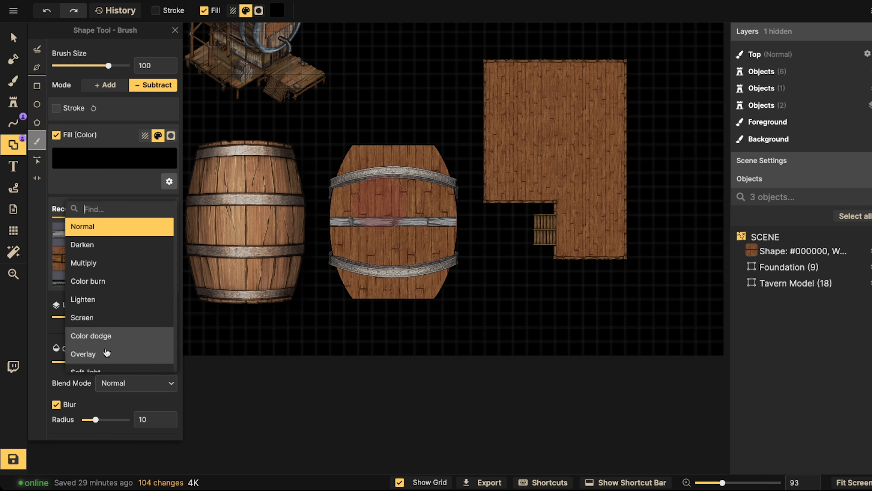
left_click(106, 101)
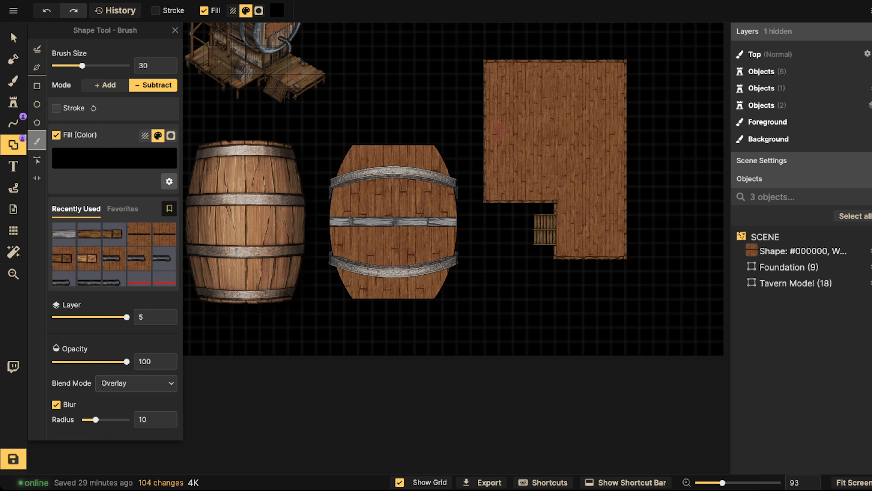
left_click(116, 84)
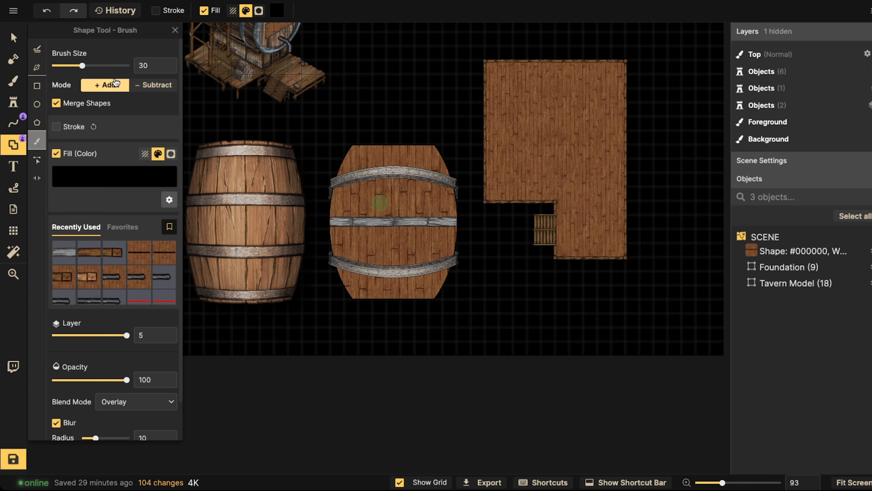
left_click(56, 104)
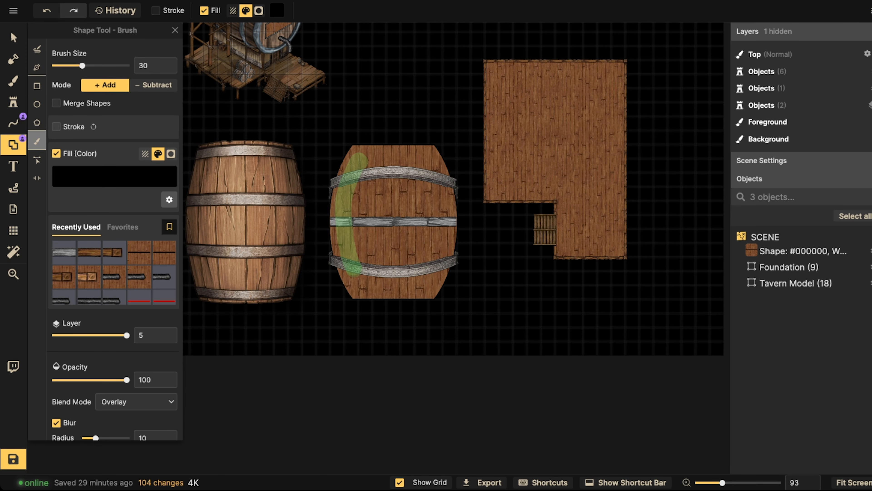
left_click_drag(360, 158, 361, 156)
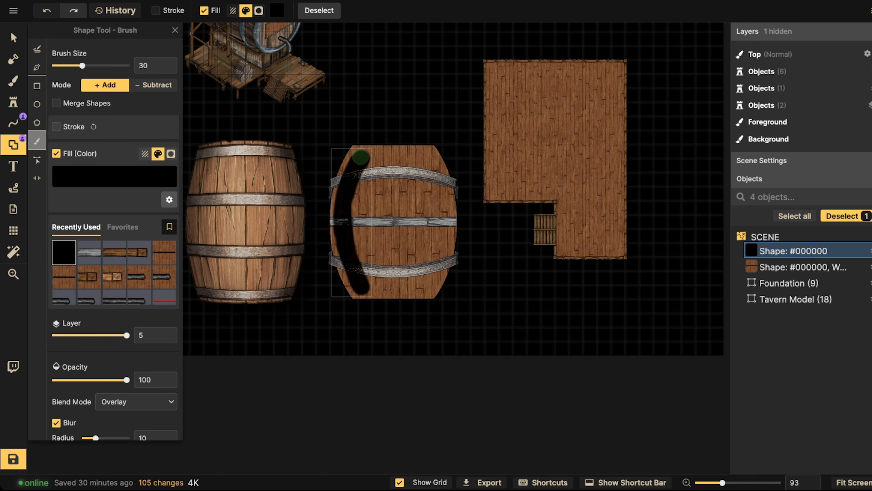
- Soften the left-edge shadow shape to a blur radius of 40 and an opacity of 60
left_click(14, 37)
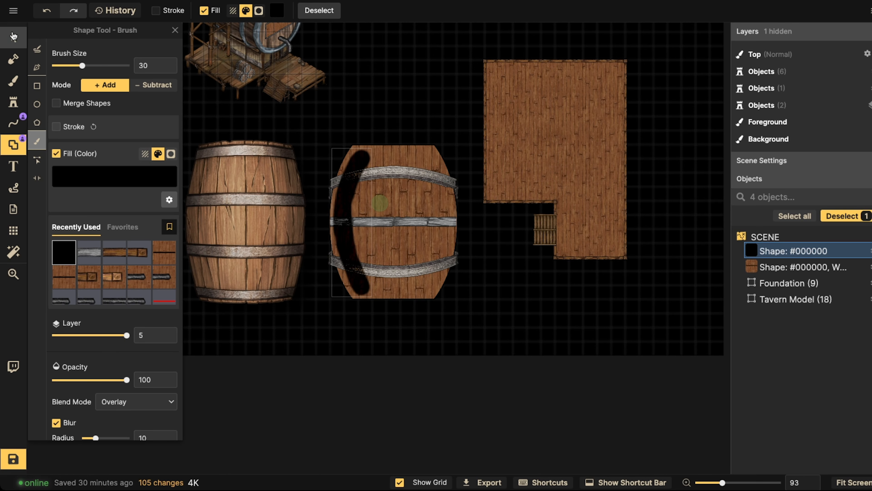
left_click_drag(107, 333, 98, 335)
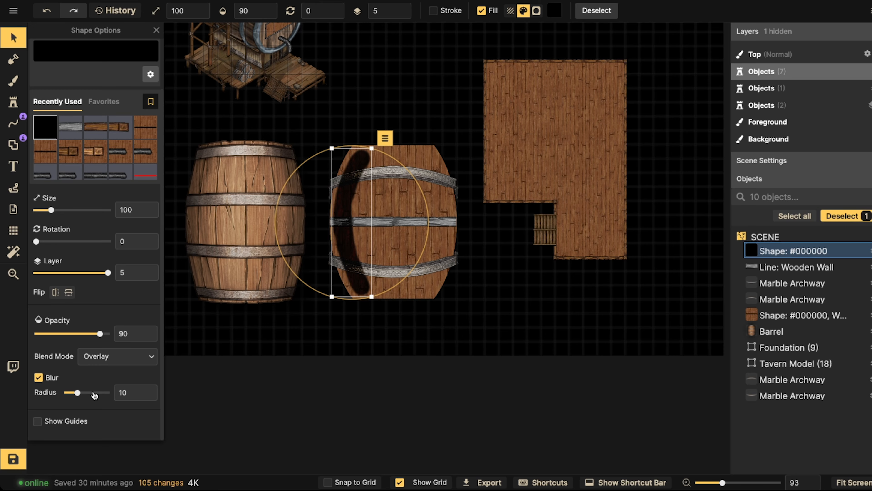
left_click_drag(94, 395, 101, 394)
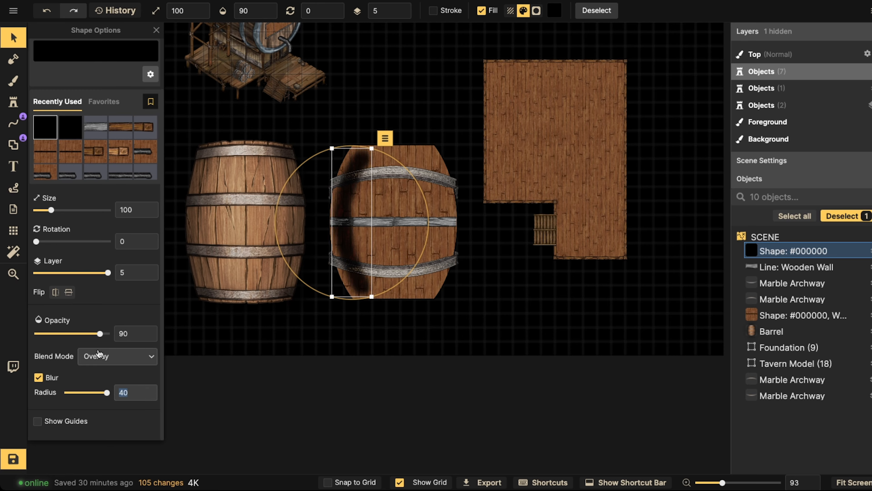
left_click(85, 333)
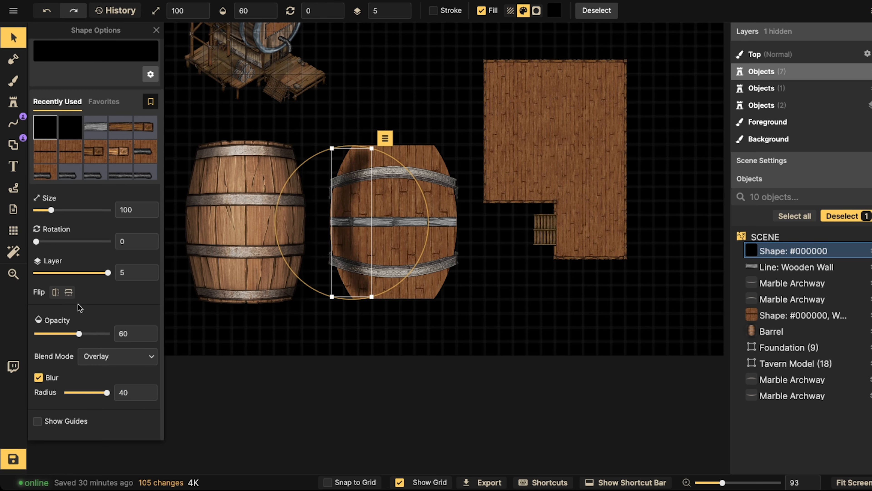
- Enlarge the left-edge shadow to size 122, shift it slightly outward and lower its opacity to 46
left_click_drag(52, 210, 54, 208)
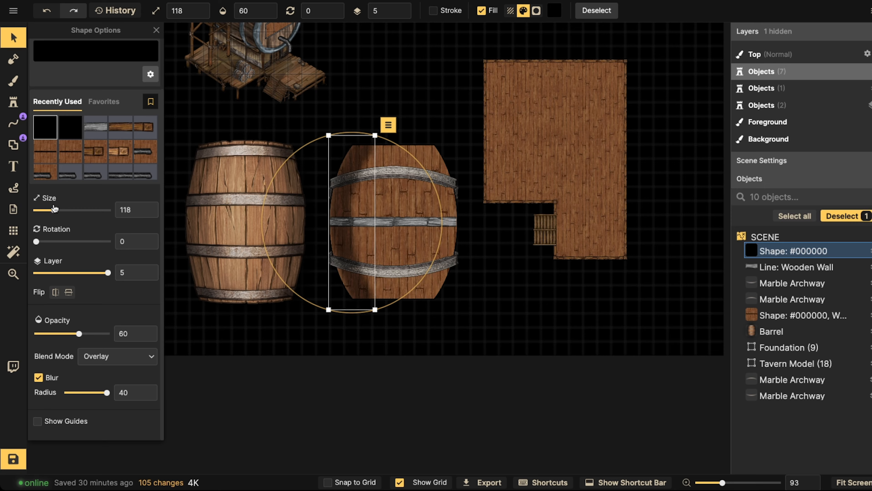
scroll(113, 86, "up", 3)
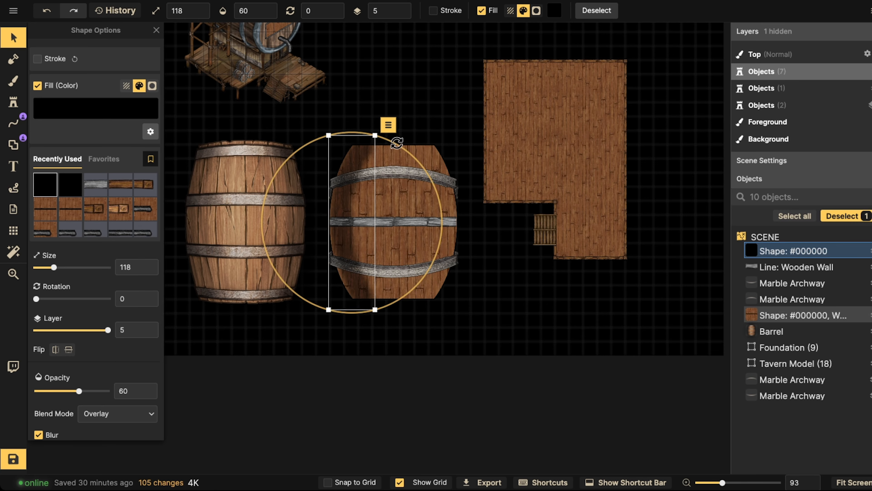
left_click_drag(375, 135, 374, 143)
left_click_drag(363, 177, 360, 181)
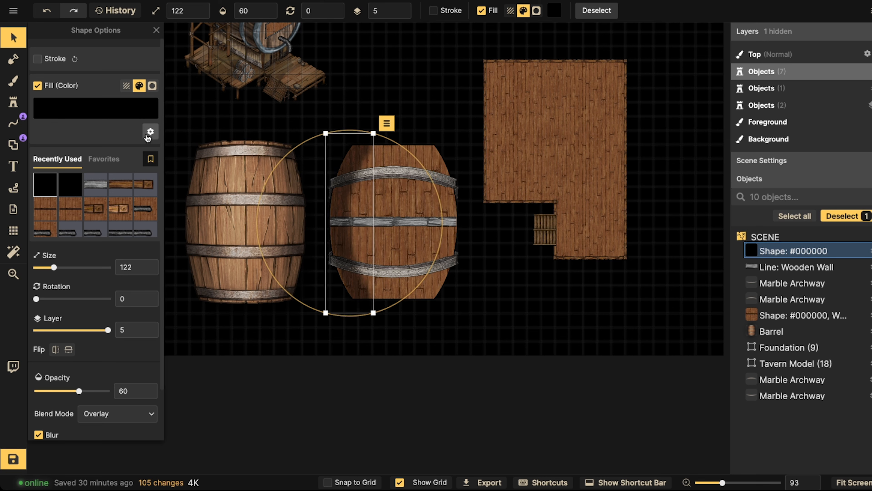
scroll(81, 334, "down", 3)
left_click(70, 333)
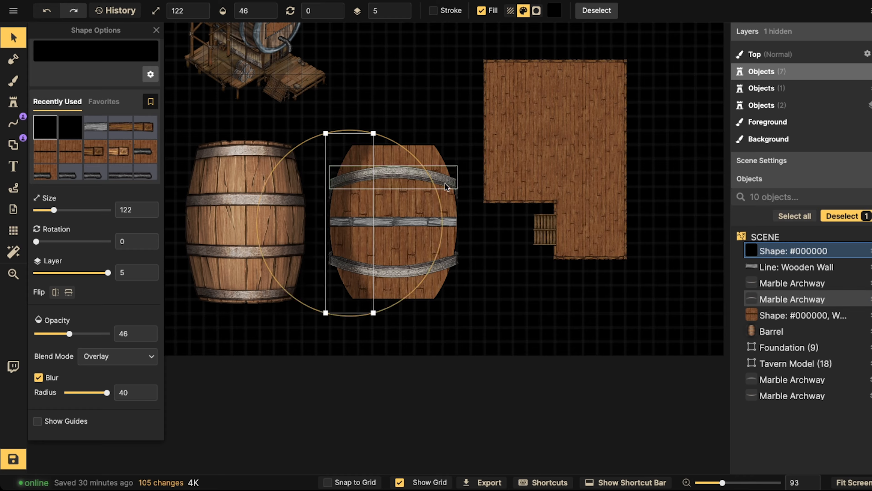
- Duplicate the shadow shape, rotate the copy 180 degrees and place it over the barrel floor's right edge
key("super+v")
scroll(446, 184, "down", 12)
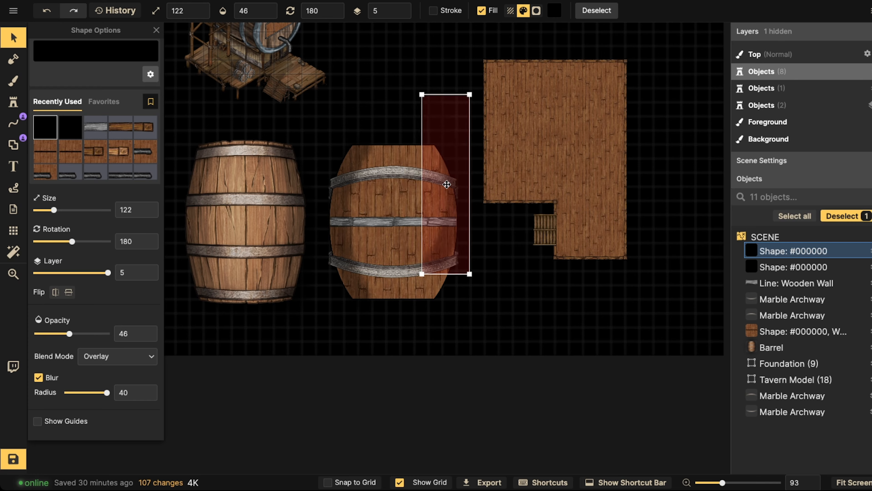
left_click_drag(446, 185, 441, 220)
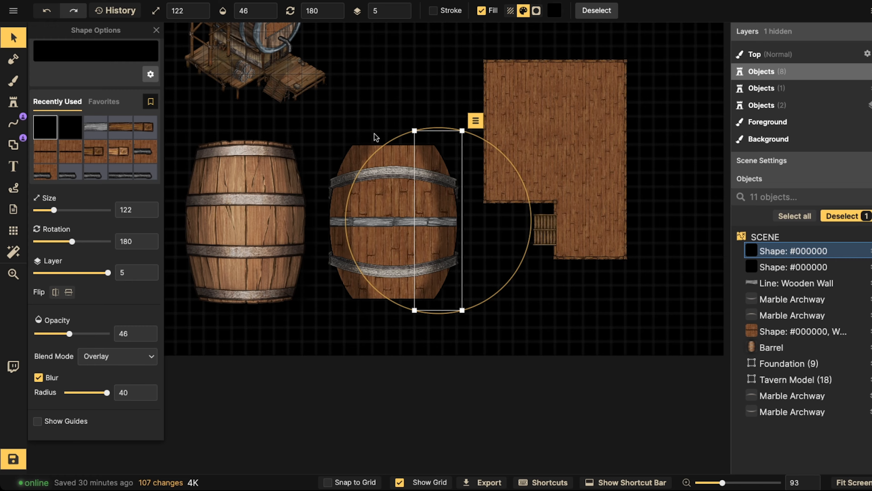
- Paint an unmerged, blurred white highlight in Overlay mode down the barrel floor's centre with brush size 30 and opacity 46
left_click(13, 144)
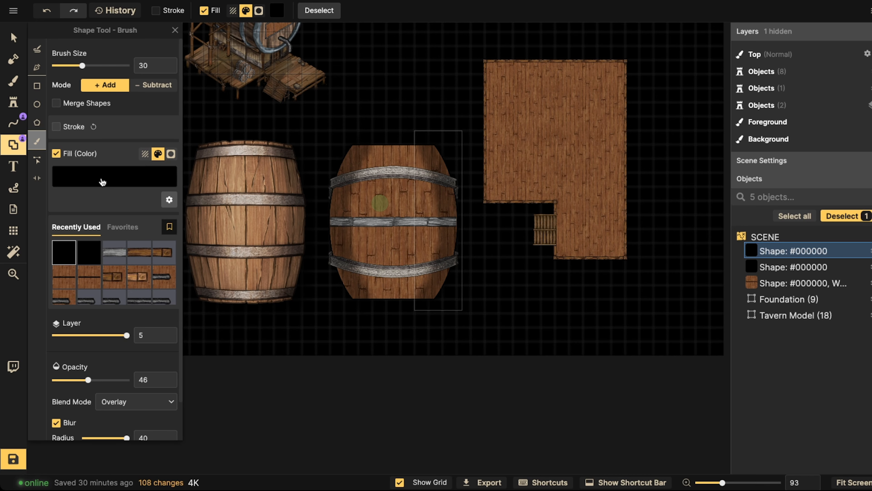
left_click(115, 177)
left_click(187, 91)
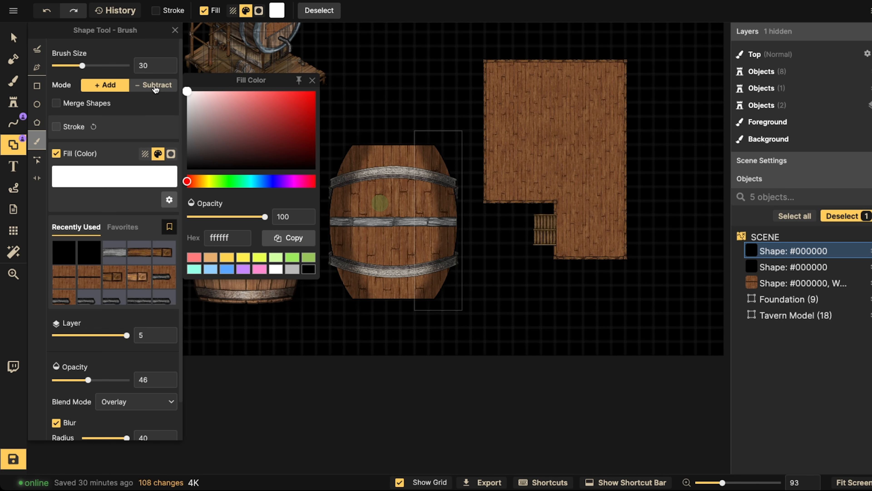
key("ctrl+z")
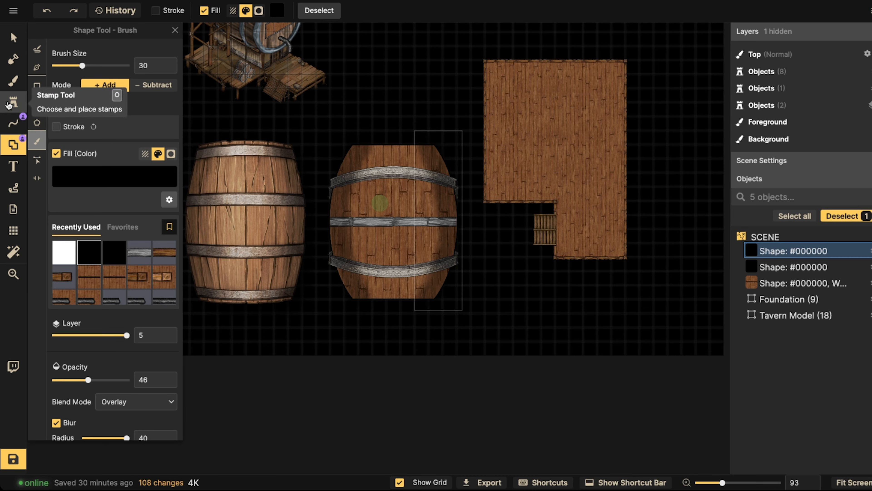
left_click(62, 258)
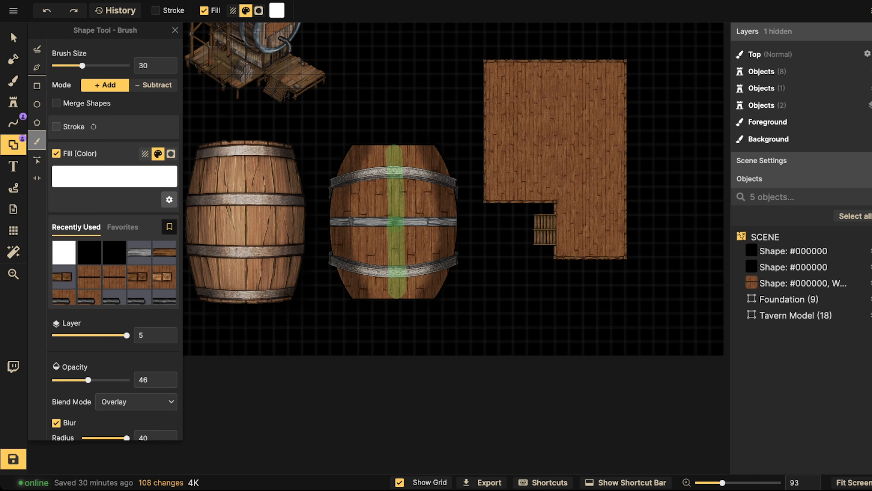
left_click_drag(394, 152, 393, 159)
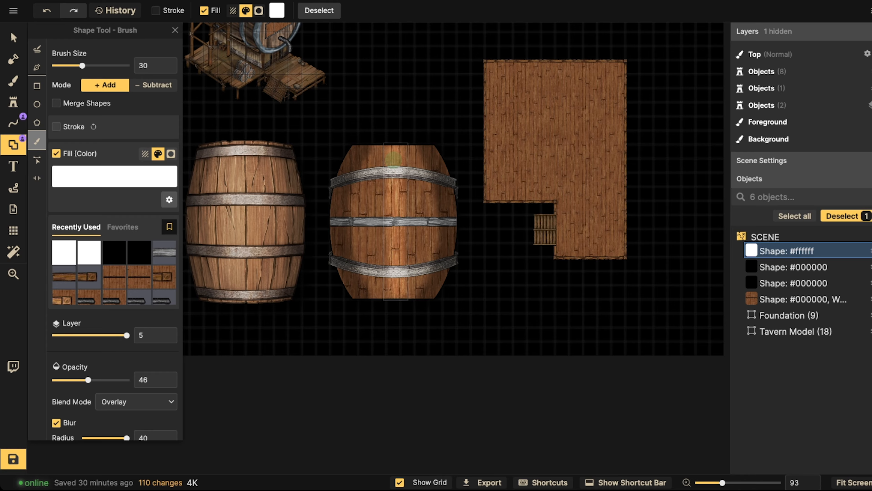
left_click(13, 37)
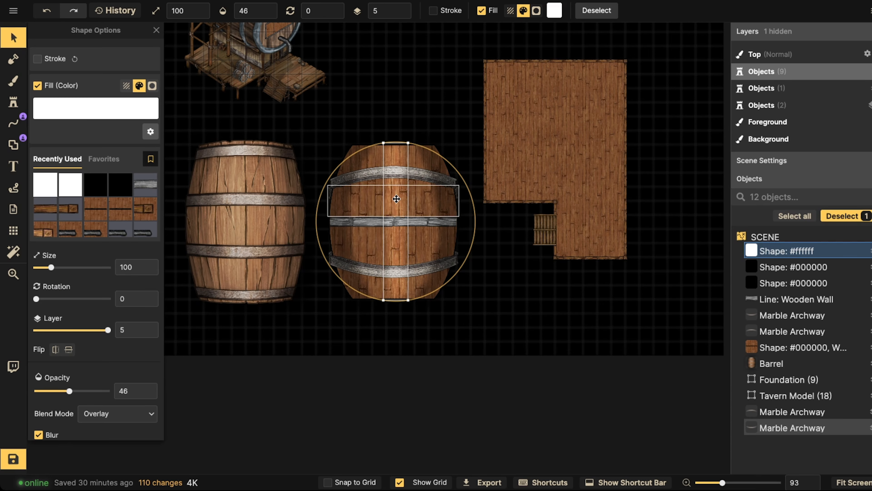
scroll(313, 121, "down", 2)
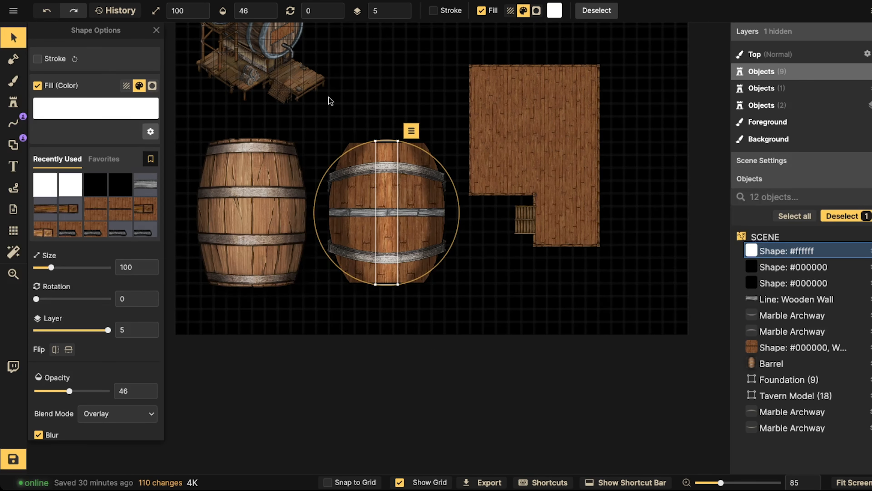
left_click_drag(326, 128, 444, 292)
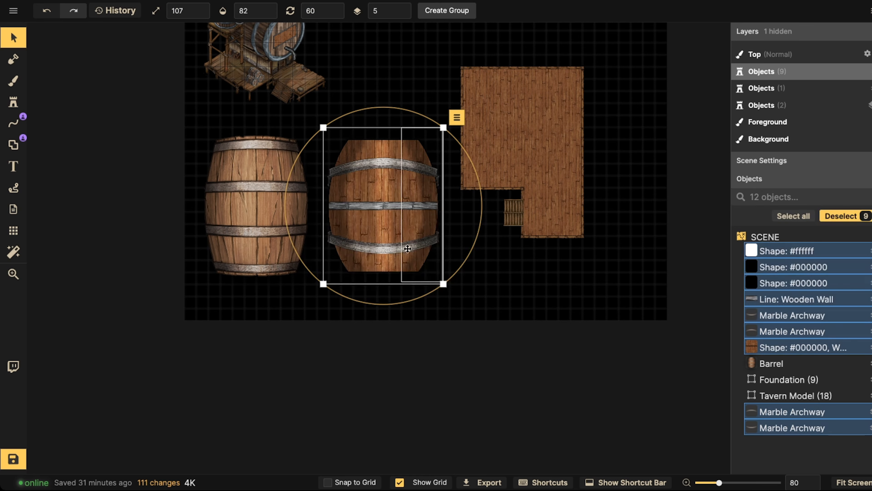
scroll(385, 169, "up", 6)
left_click(350, 147)
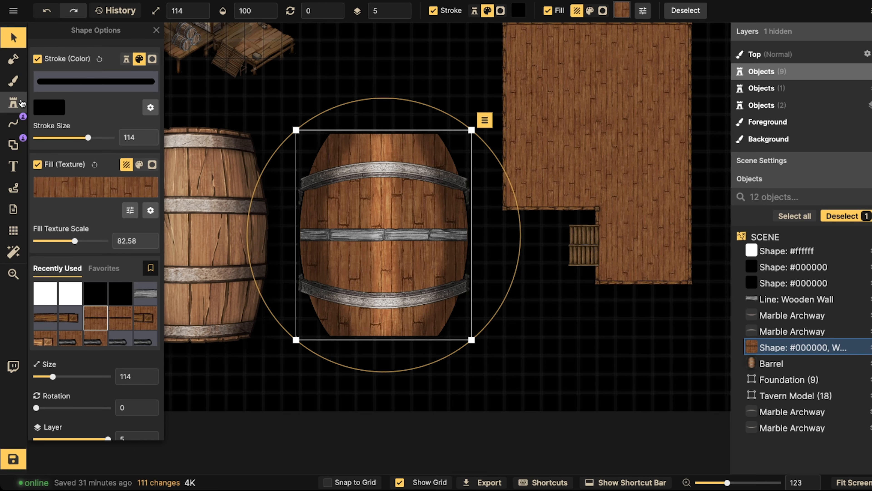
- Search the stamp catalog for "pipe" and choose the second variant of the Metal Pipe Hatch stamp
left_click(13, 102)
left_click(155, 67)
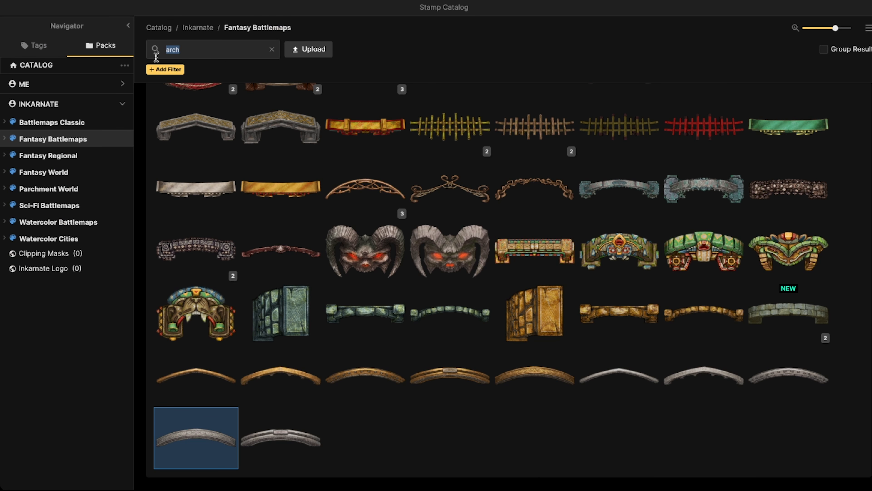
type("pipe")
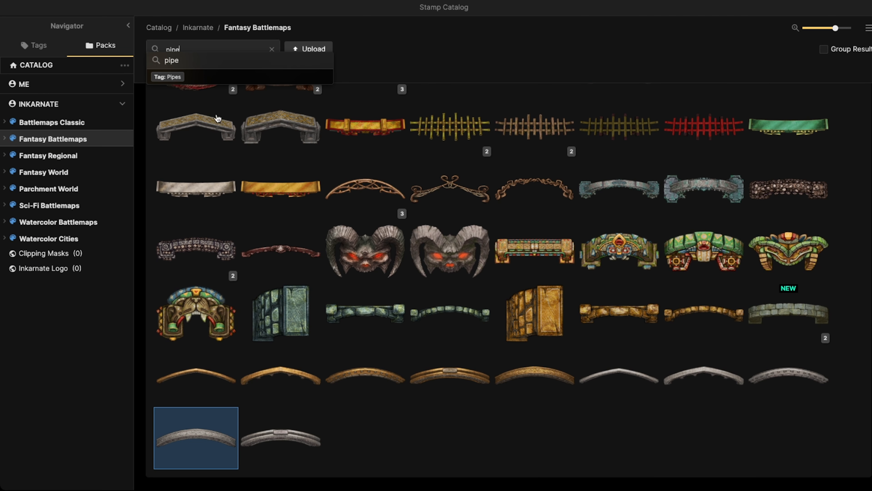
key("Return")
left_click(686, 219)
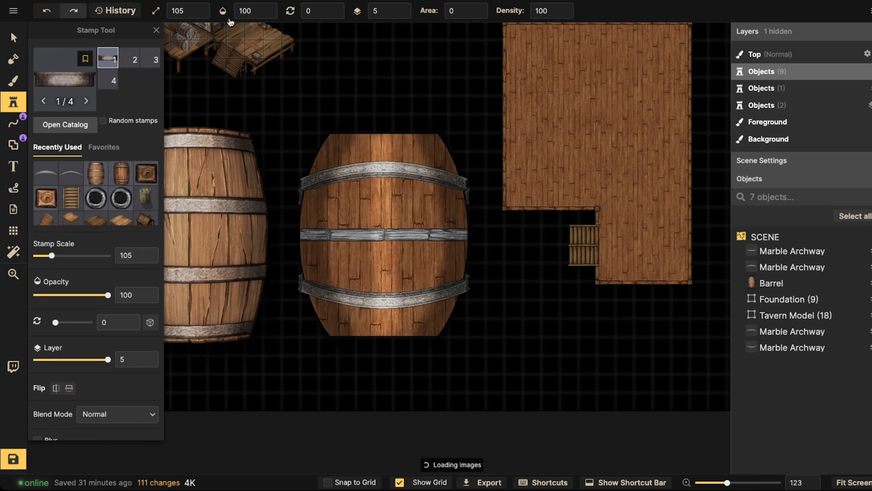
left_click(131, 63)
- Place the pipe hatch stamp over the barrel floor's top edge at scale 175, rotated 180 degrees
scroll(374, 97, "up", 4)
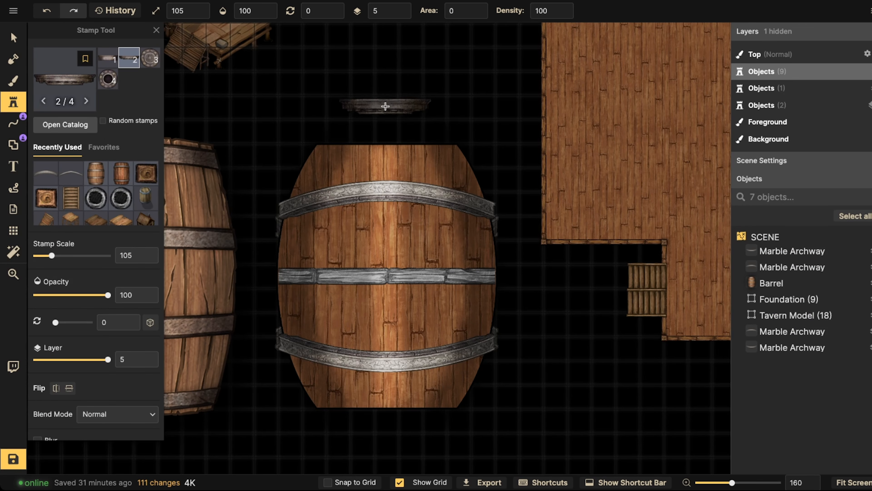
scroll(385, 107, "up", 8)
scroll(388, 107, "down", 13)
scroll(386, 120, "up", 1)
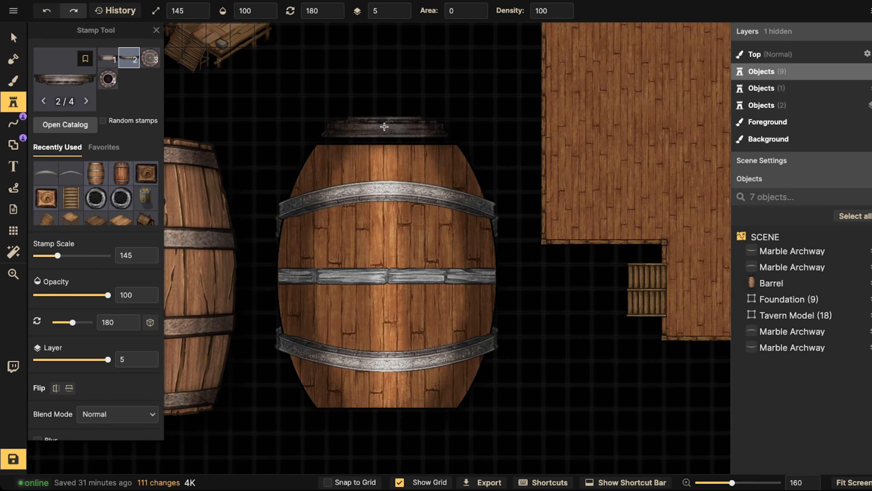
scroll(384, 127, "up", 6)
left_click(387, 133)
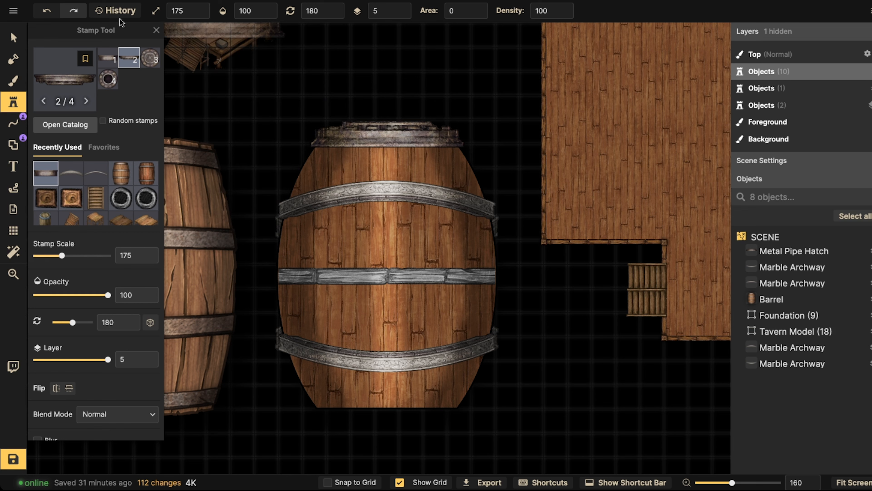
- Set the placed pipe hatch's shadow to None, its saturation to 0 and its brightness to 104
left_click(11, 38)
left_click(351, 141)
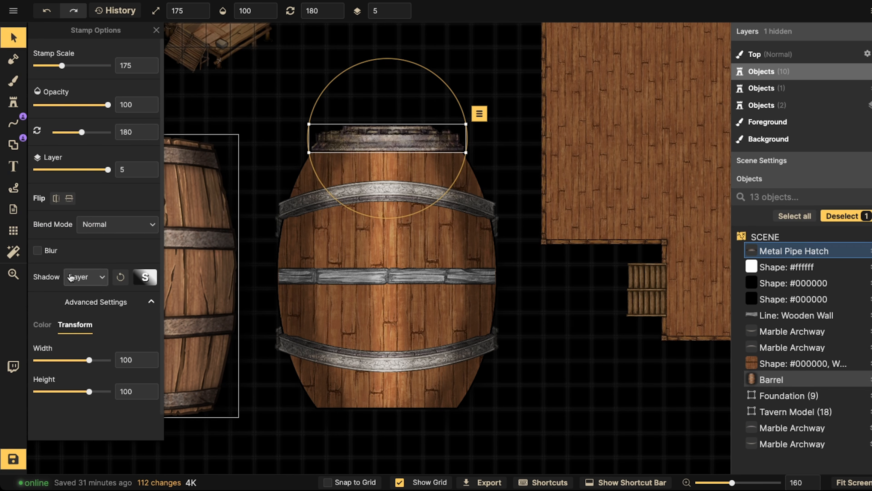
left_click(84, 277)
left_click(83, 295)
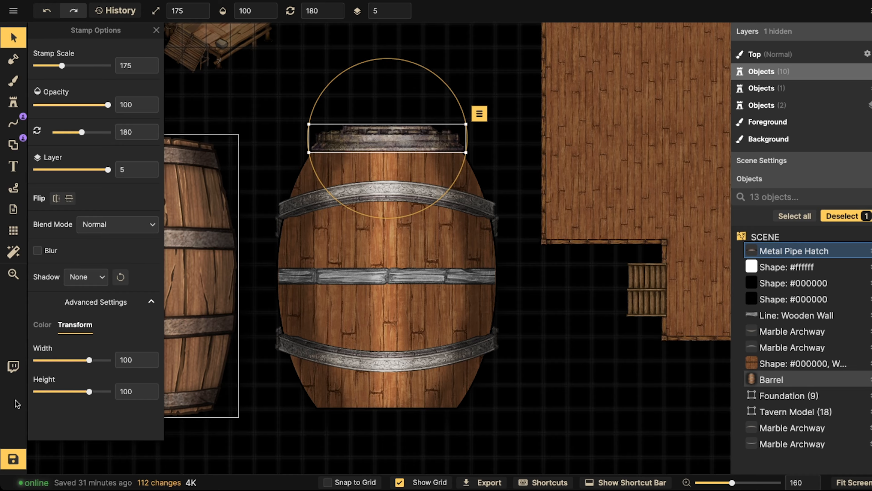
left_click(42, 323)
left_click_drag(60, 392, 35, 392)
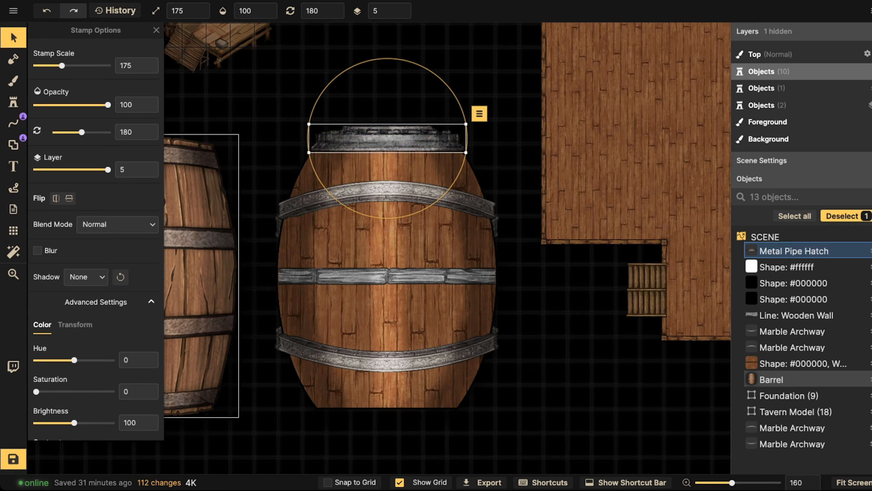
left_click_drag(74, 423, 75, 424)
- Duplicate the pipe hatch, turn the copy to face the opposite way and place it over the barrel floor's bottom edge
scroll(366, 169, "down", 3)
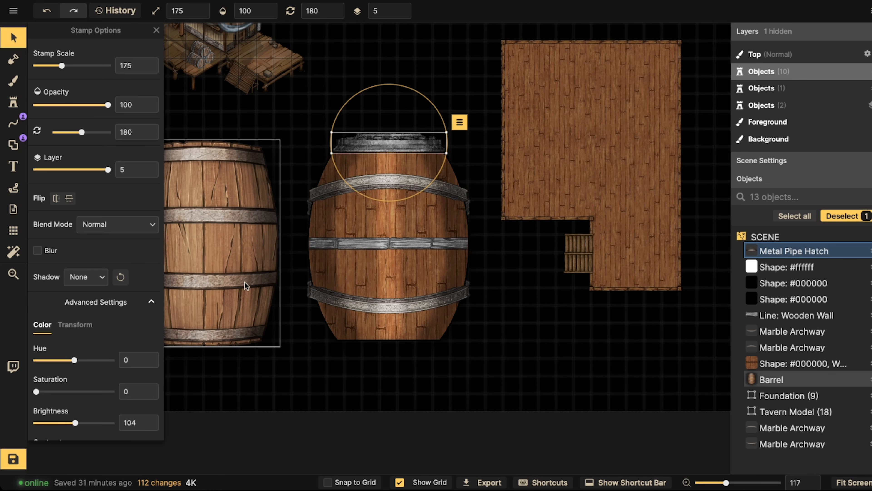
key("super+v")
scroll(367, 316, "up", 11)
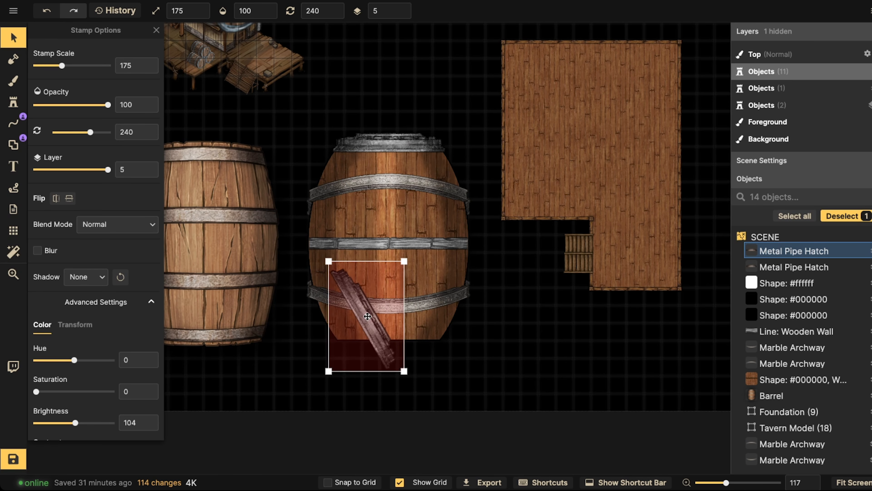
scroll(368, 316, "up", 1)
left_click_drag(367, 316, 388, 344)
scroll(386, 165, "down", 1)
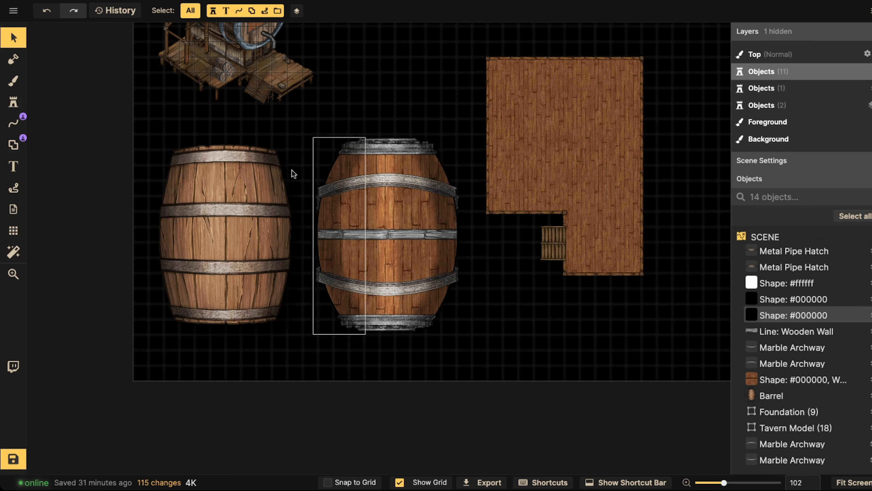
- Delete the reference barrel stamp and group the barrel floor's 11 parts under the name Barrel
left_click(234, 181)
key("Delete")
key("super+a")
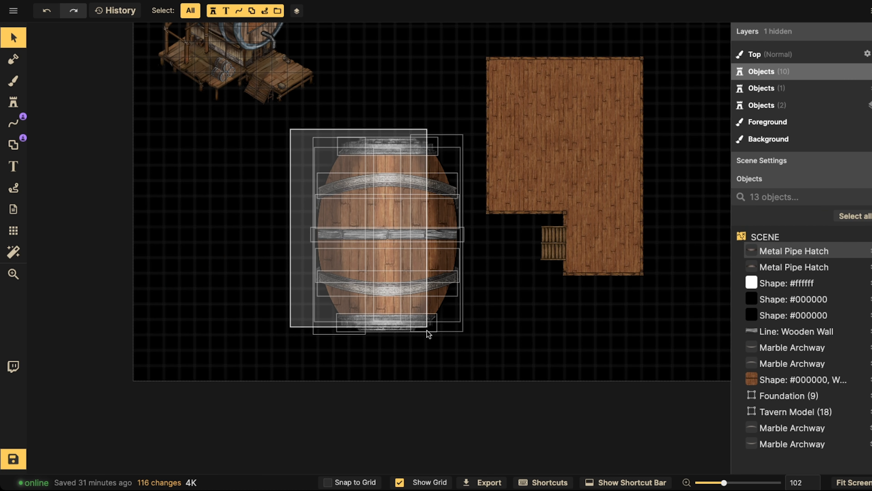
left_click(436, 10)
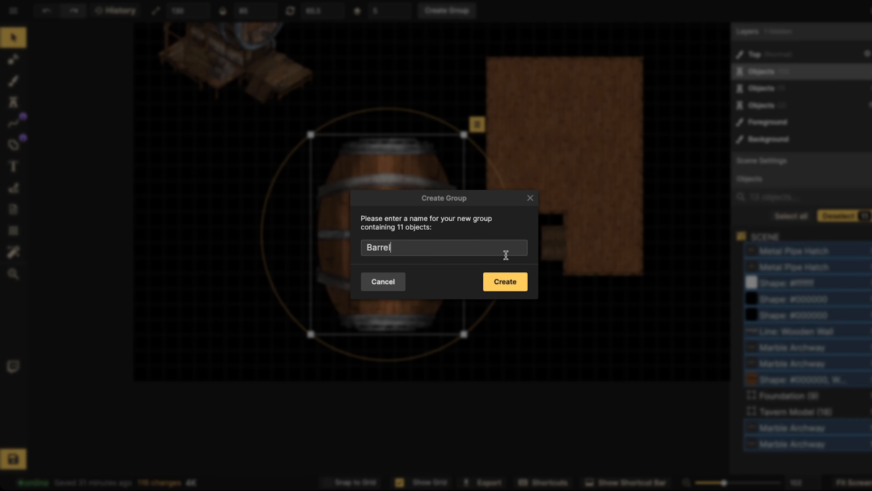
left_click(505, 282)
- Move the Barrel group over the foundation plan, putting the barrel on layer 1 and the foundation on layer 0
scroll(378, 220, "down", 2)
left_click_drag(372, 227, 545, 133)
left_click(408, 11)
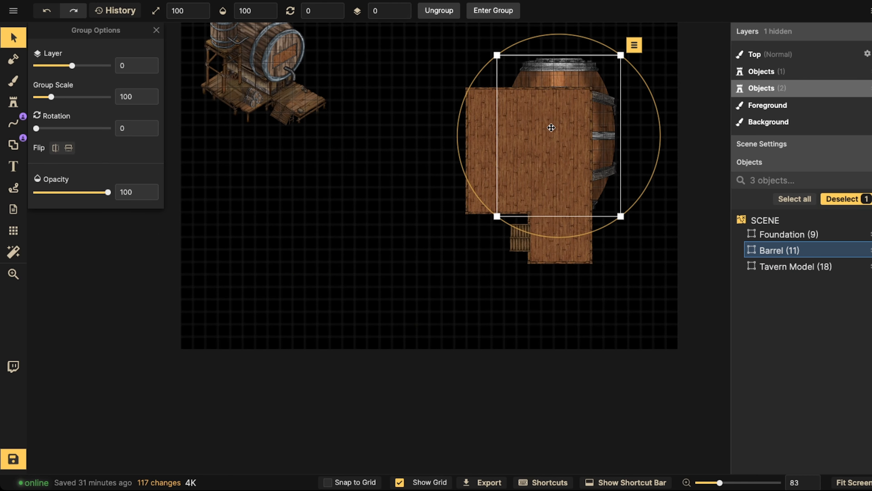
left_click(399, 8)
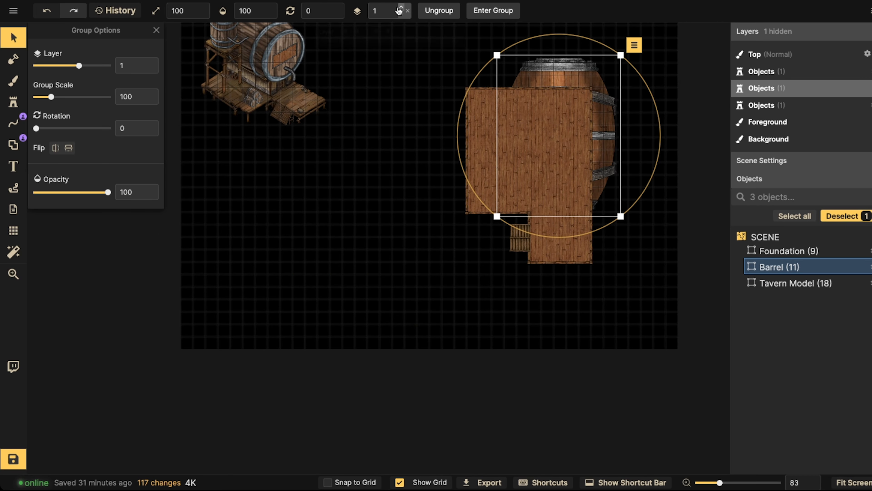
left_click(508, 160)
left_click(407, 14)
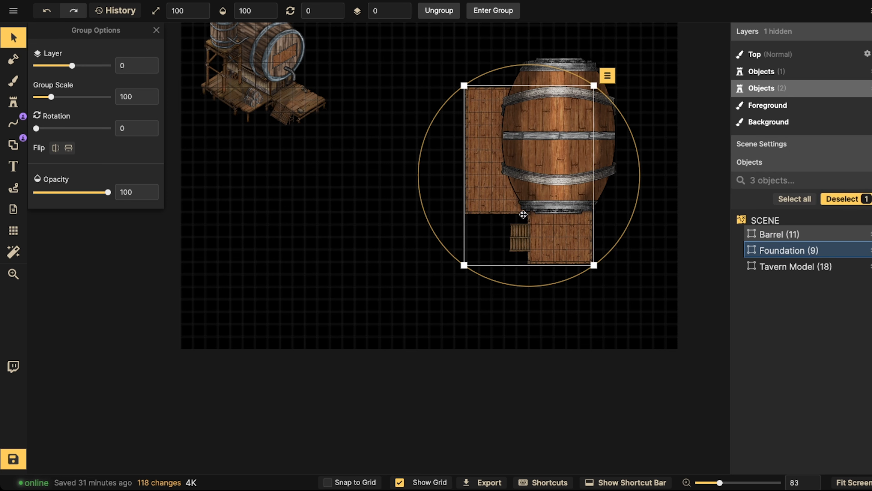
- Shift the Barrel group slightly downward to adjust its position over the foundation plan
left_click(578, 150)
left_click_drag(578, 150, 472, 162)
key("space")
left_click(412, 158)
left_click(411, 158)
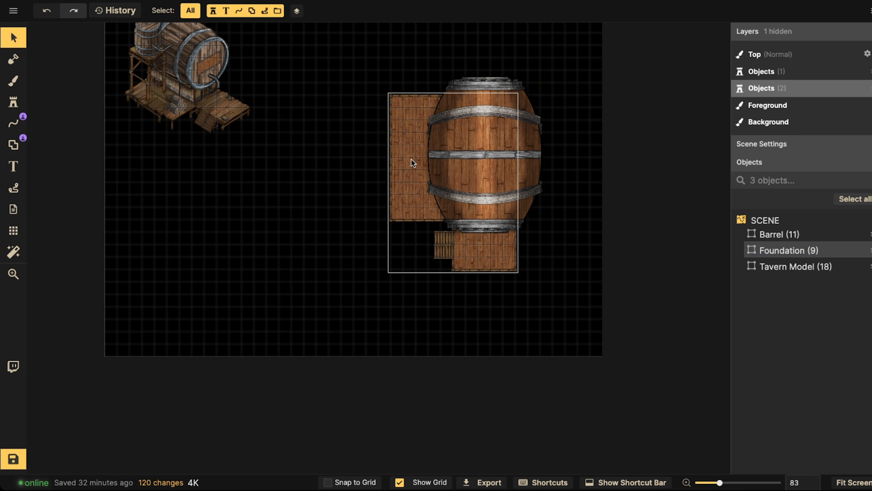
- Draw a preview rectangle over the top-down barrel, then resize and reposition it to sit centred between the barrel's end rims
scroll(411, 159, "up", 2)
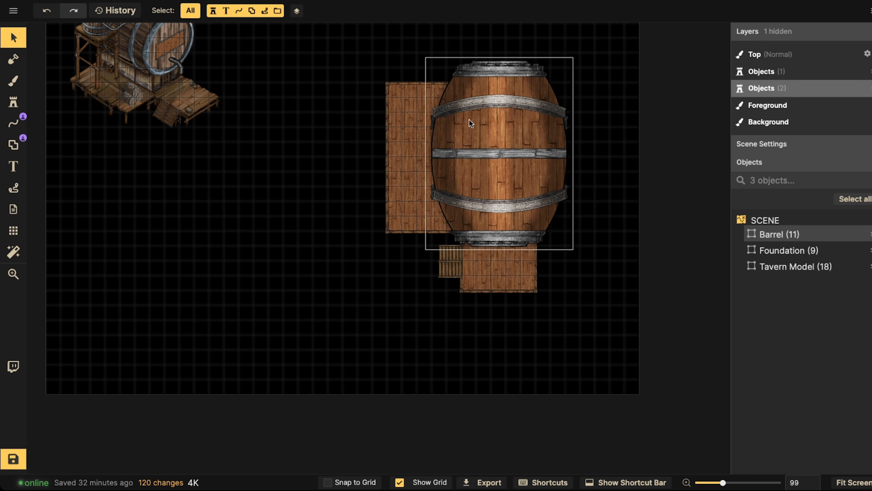
left_click(390, 125)
left_click(20, 148)
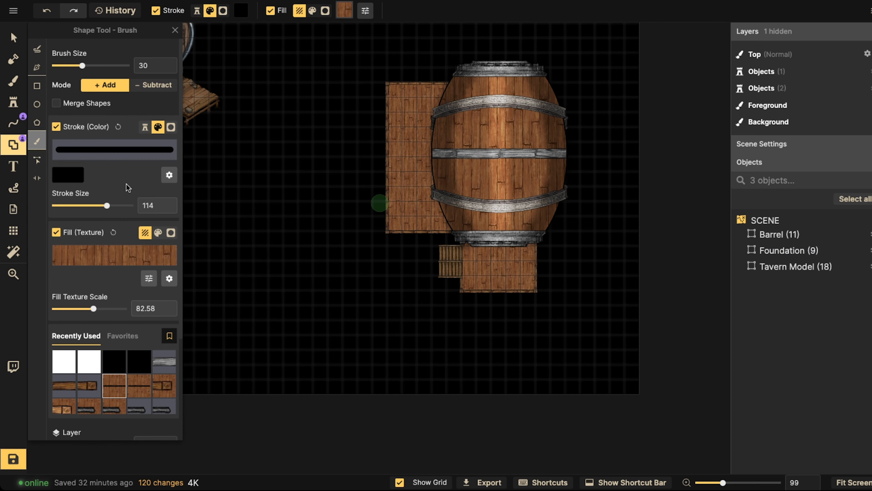
left_click(37, 85)
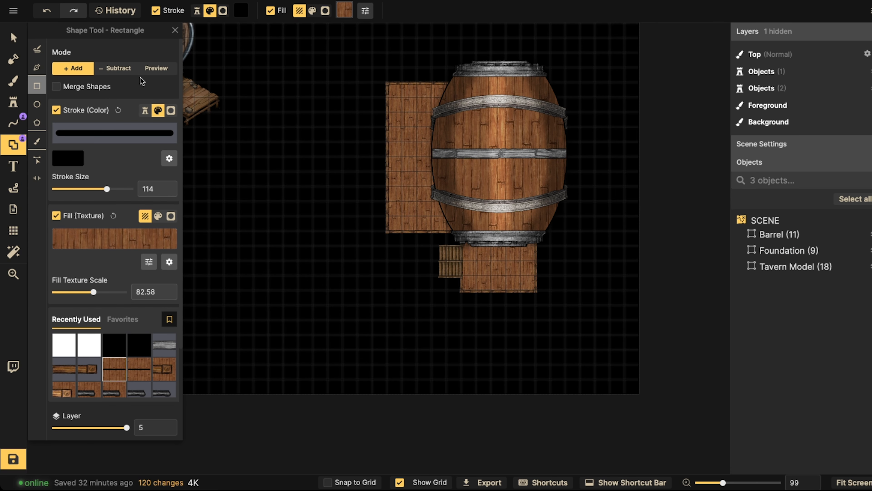
left_click(148, 69)
left_click_drag(460, 84, 555, 229)
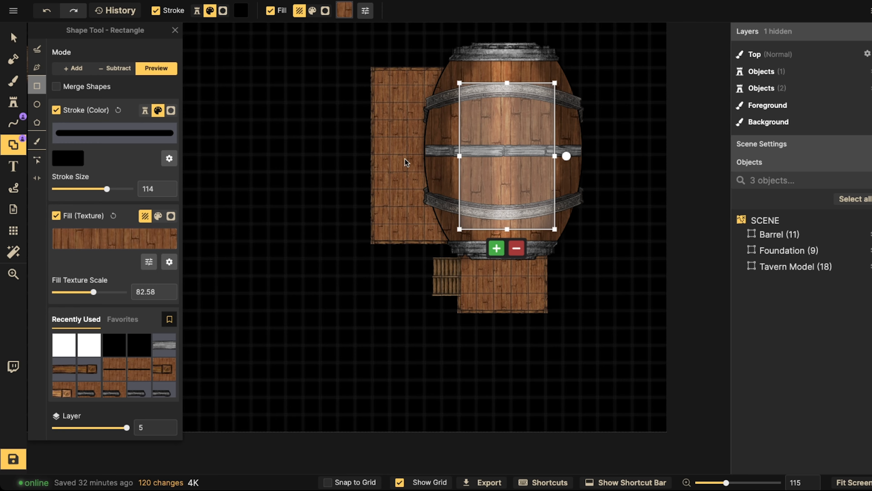
left_click_drag(492, 158, 488, 151)
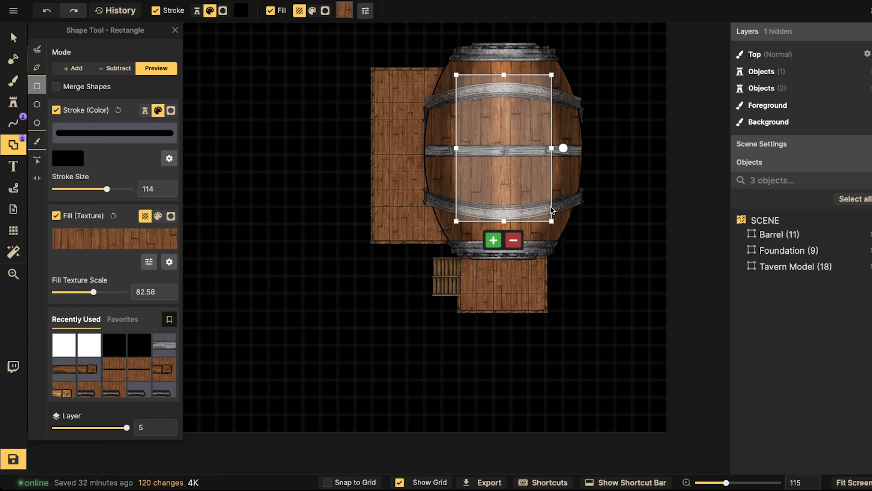
mouse_move(552, 220)
left_mouse_down()
mouse_move(588, 227)
mouse_move(563, 230)
left_mouse_up()
left_click_drag(527, 178, 526, 175)
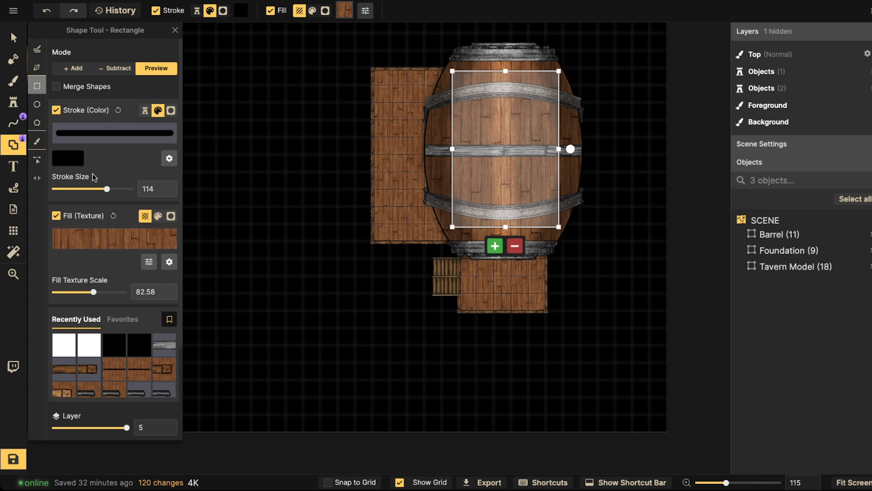
- Give the preview rectangle a wooden stamp stroke and add it to the map as a shape
left_click(145, 109)
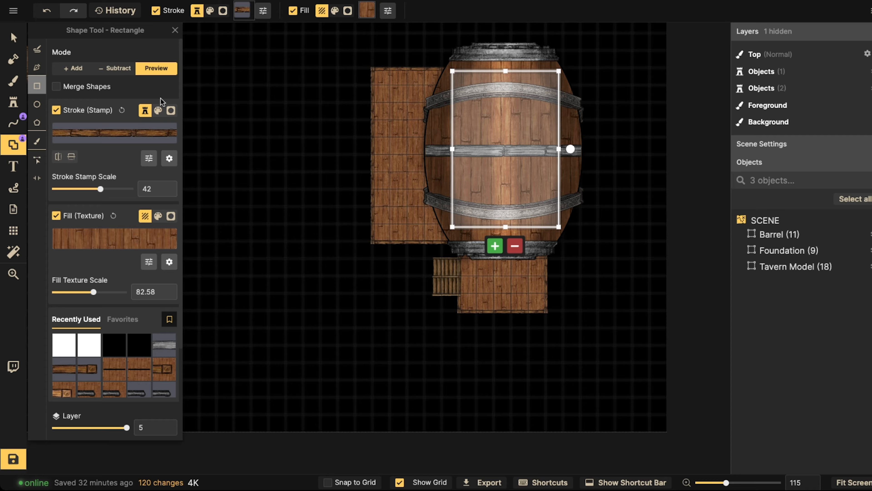
left_click(495, 247)
key("v")
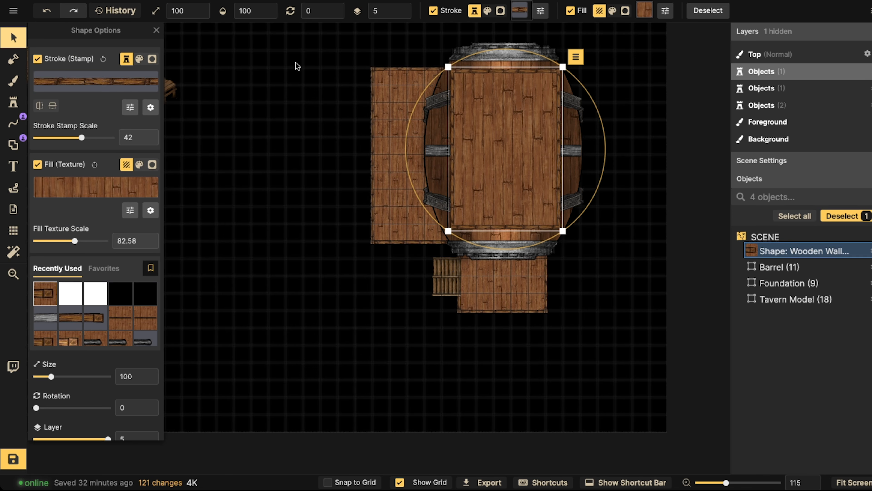
- Enable the rectangle's stroke shadow with 284% intensity and zero horizontal and vertical offset
left_click(510, 107)
left_click(500, 139)
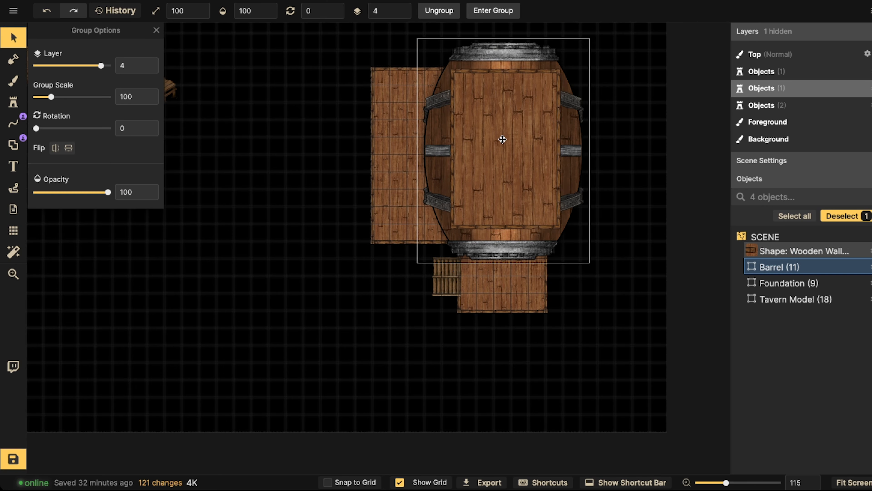
left_click(150, 107)
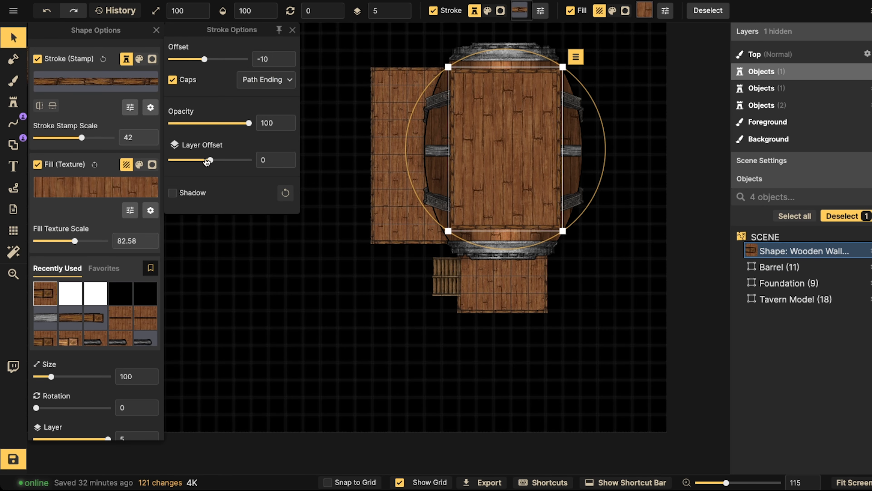
left_click(172, 193)
left_click(285, 187)
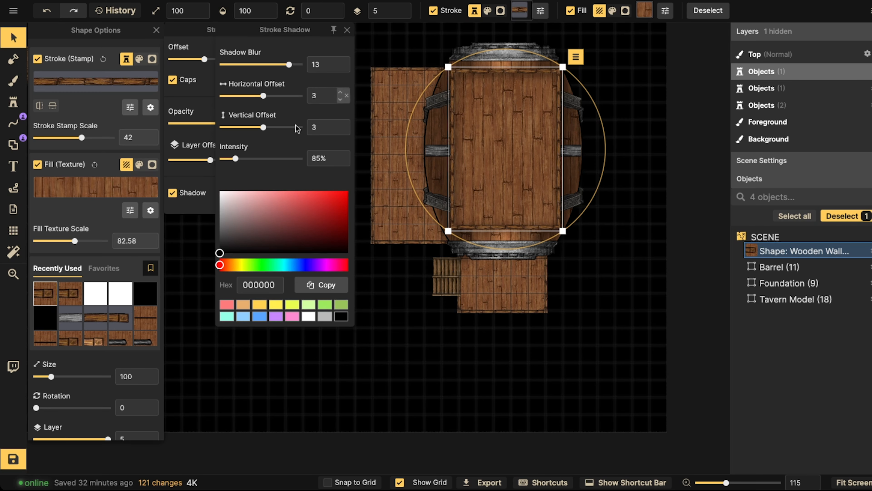
left_click(262, 159)
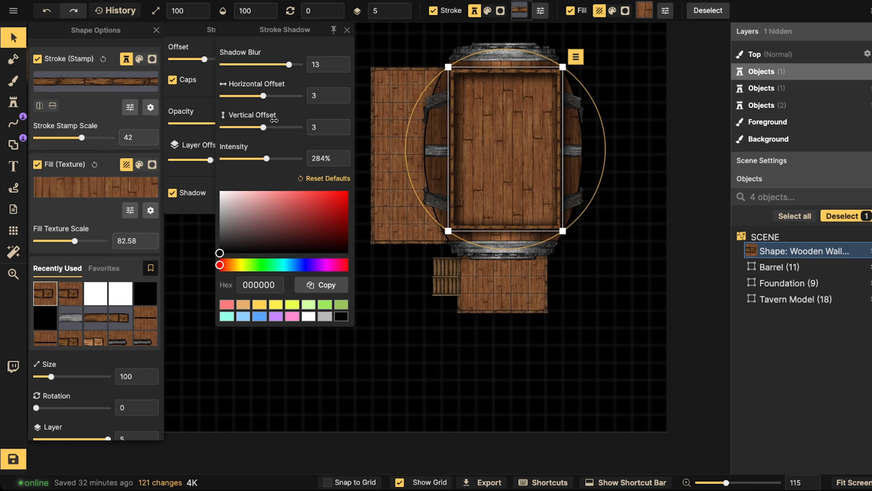
type("0")
key("Tab")
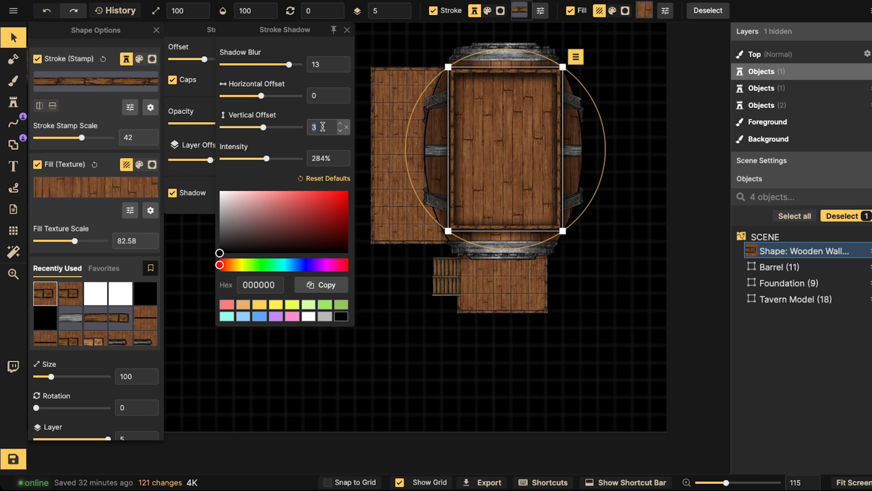
type("0")
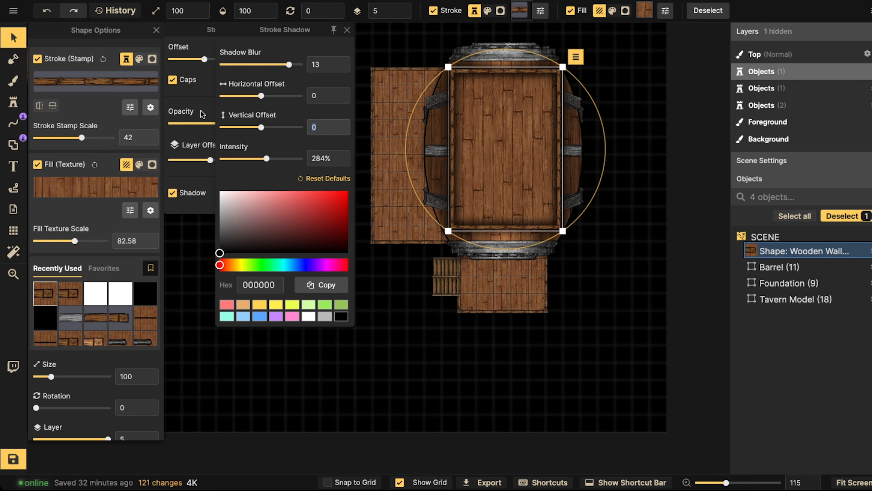
- Set the rectangle's fill brightness to 49 and its stroke brightness to 80
left_click(127, 212)
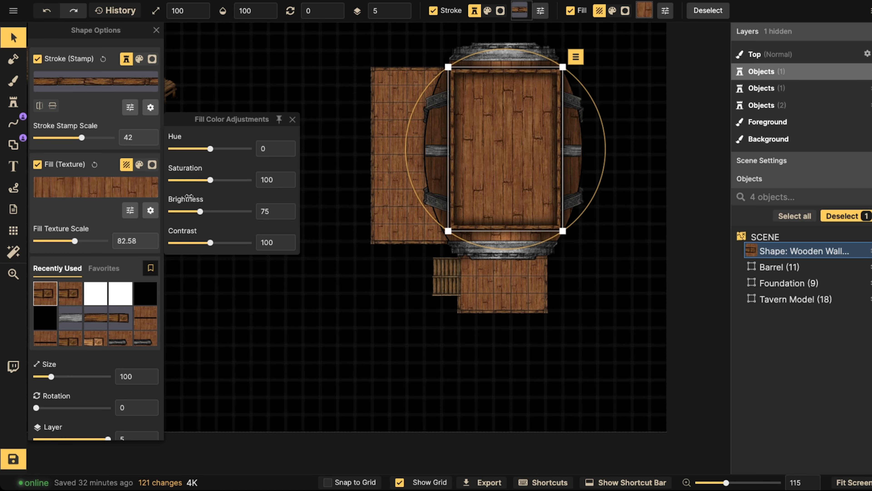
left_click_drag(191, 215, 191, 214)
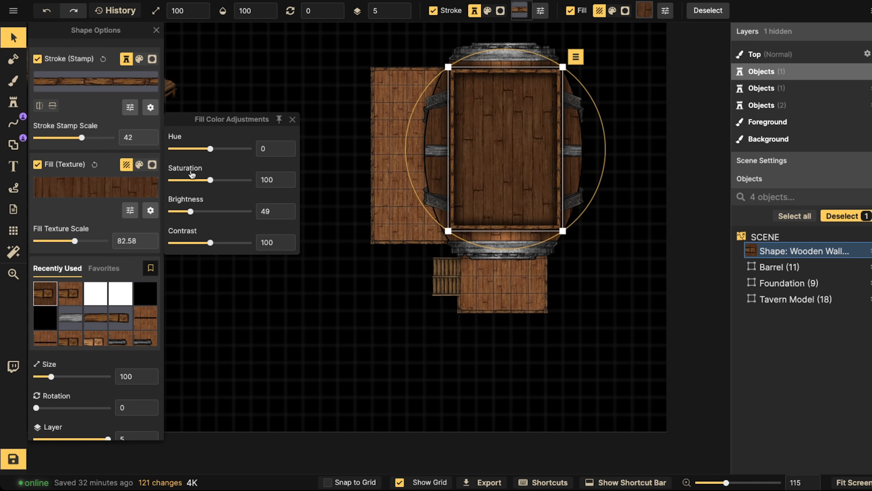
left_click(129, 107)
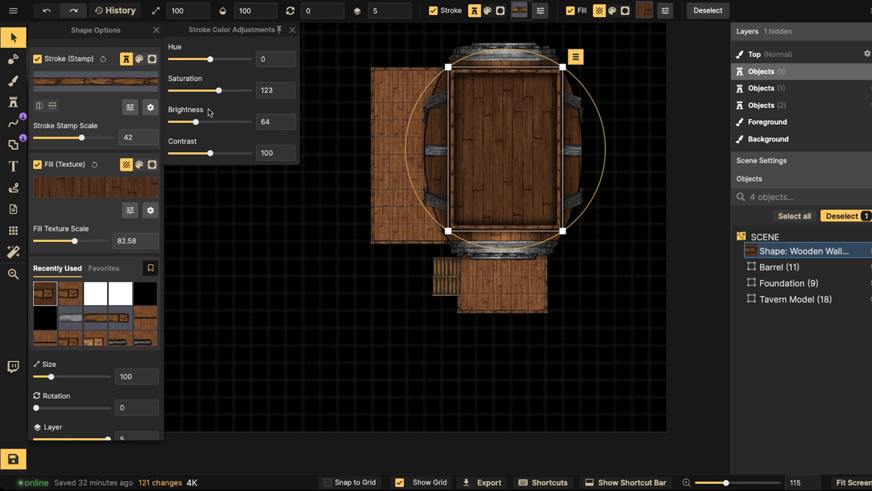
left_click_drag(195, 122, 202, 122)
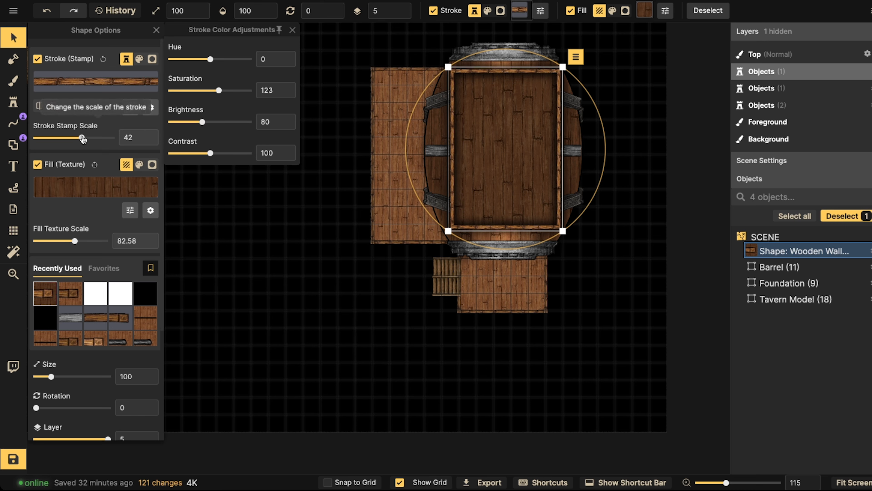
- Set the rectangle's stroke stamp scale to 46 and its fill texture scale to 44.06
left_click_drag(82, 138, 84, 139)
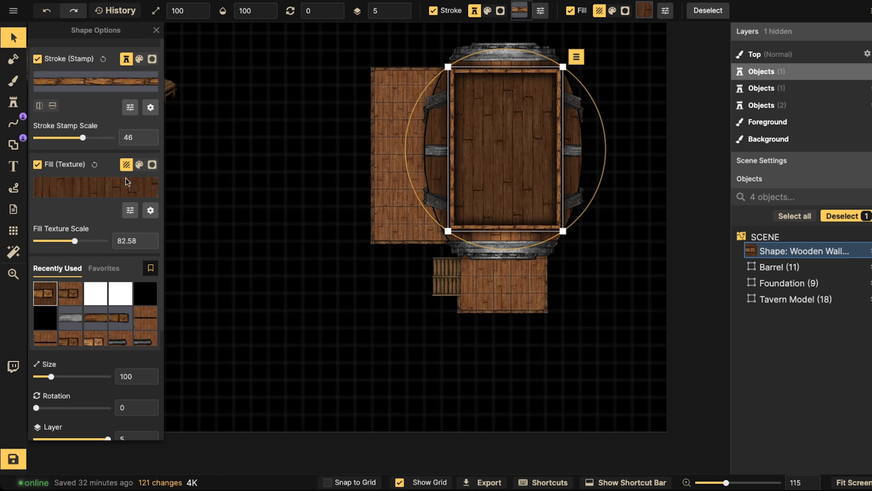
left_click_drag(75, 234, 66, 234)
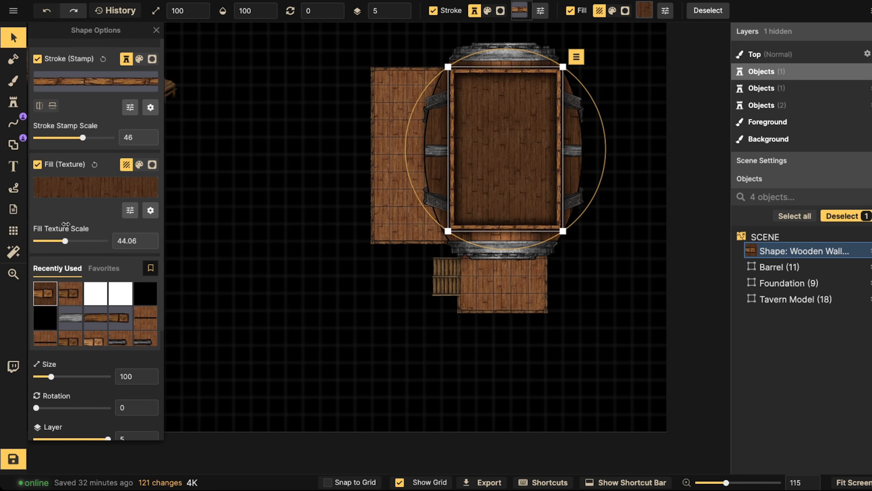
scroll(461, 146, "up", 3)
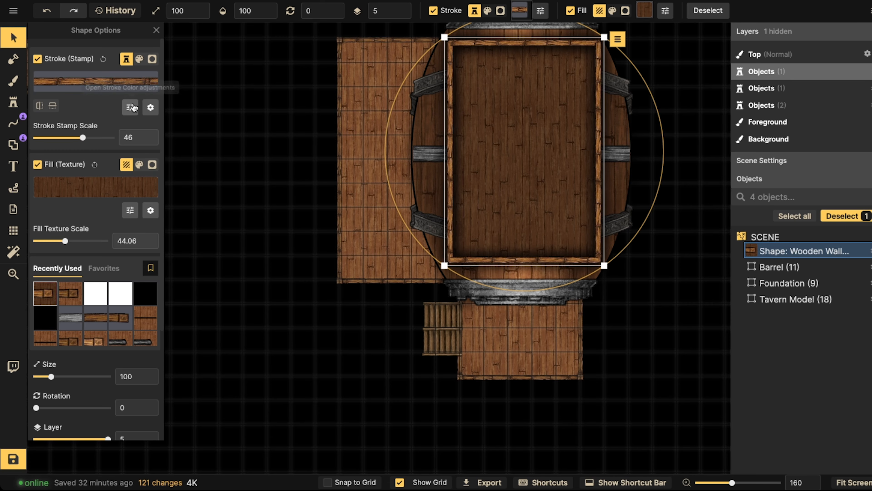
left_click(131, 107)
left_click(150, 107)
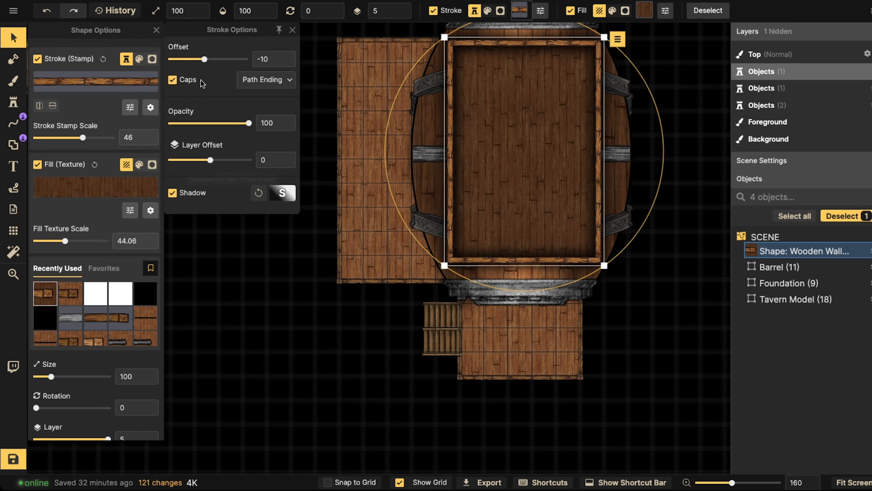
left_click(131, 108)
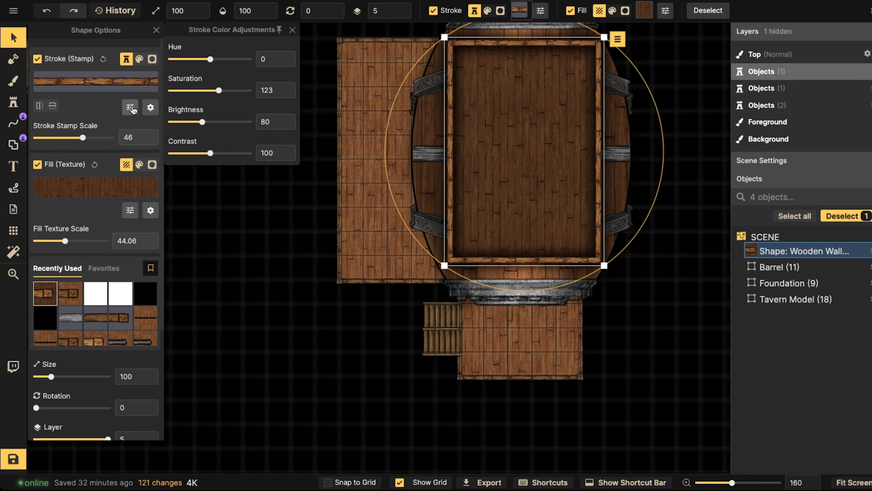
left_click(132, 108)
left_click(151, 107)
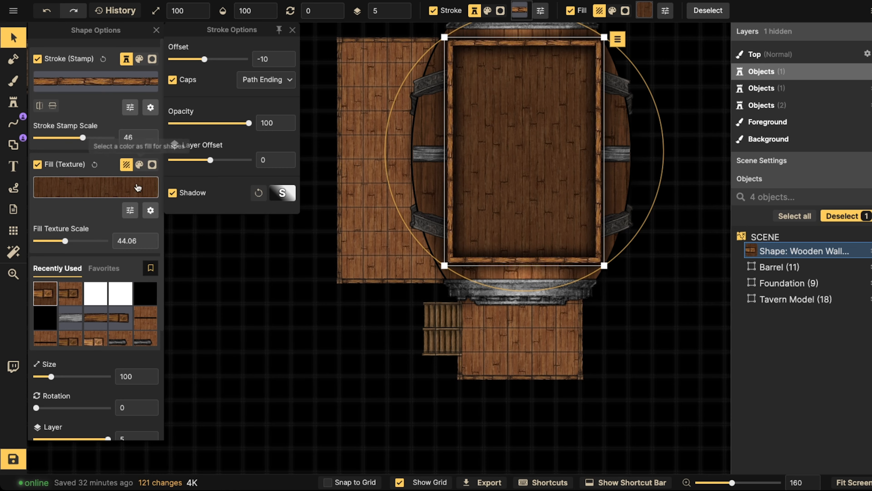
left_click(130, 209)
- Rotate the rectangle's fill texture about 90 degrees so the planks run horizontally, and fine-tune its horizontal offset
left_click(150, 210)
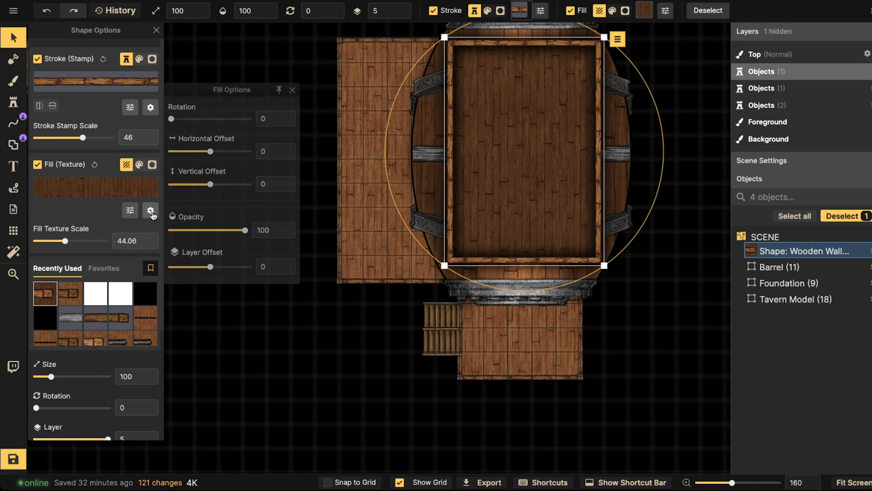
left_click_drag(217, 153, 214, 152)
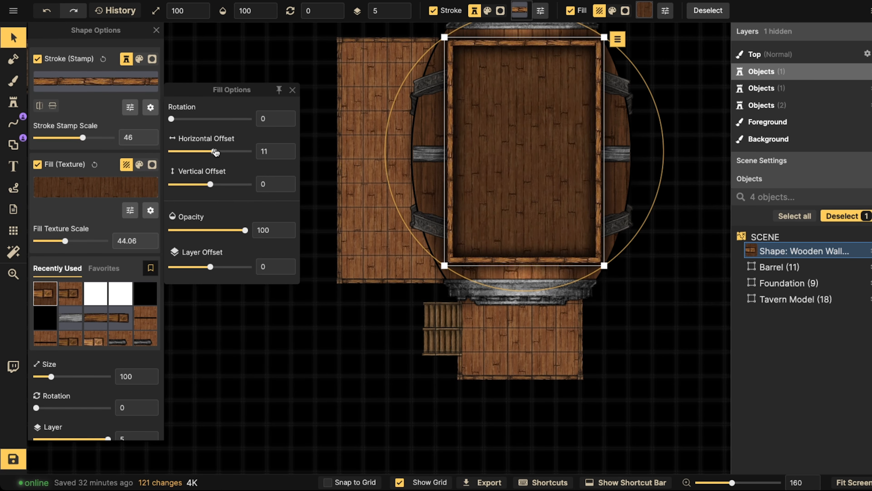
left_click_drag(176, 120, 192, 123)
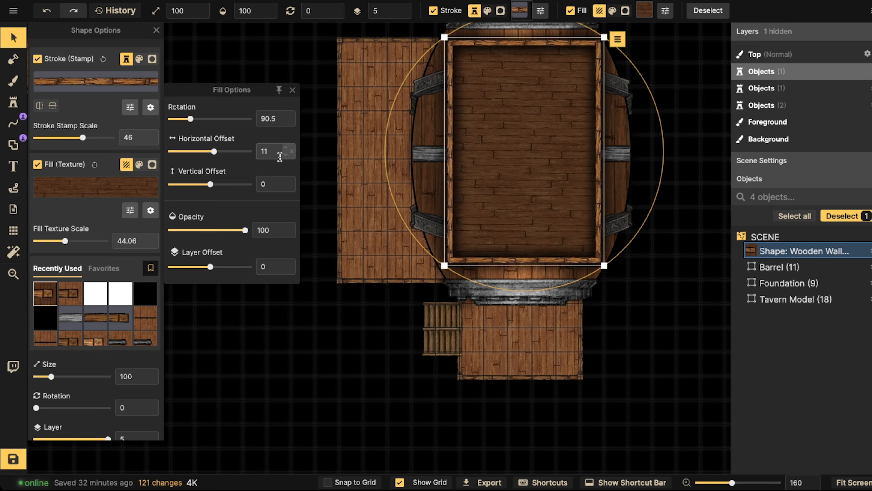
left_click(285, 155)
left_click(286, 147)
left_click(285, 148)
left_click(285, 124)
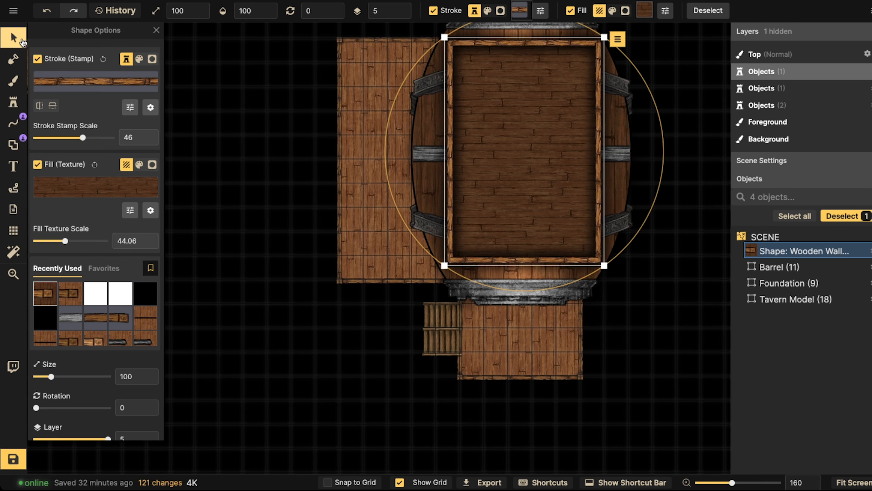
key("Escape")
scroll(461, 96, "down", 6)
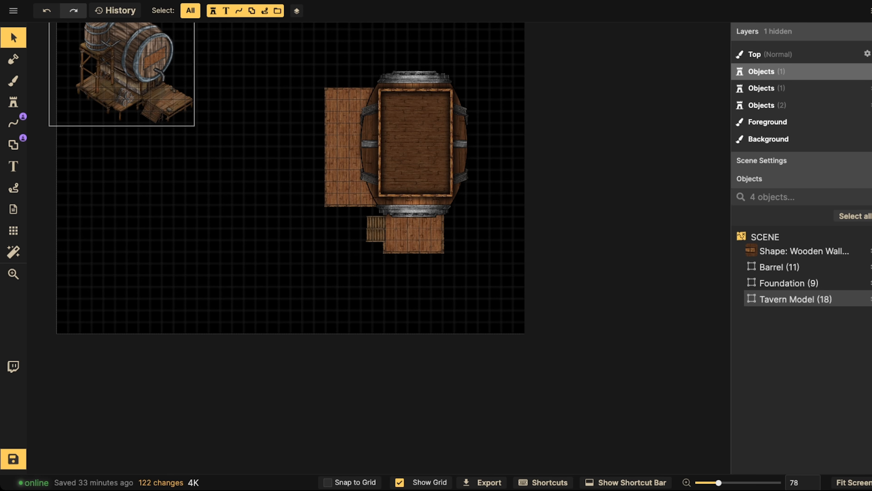
left_click(416, 130)
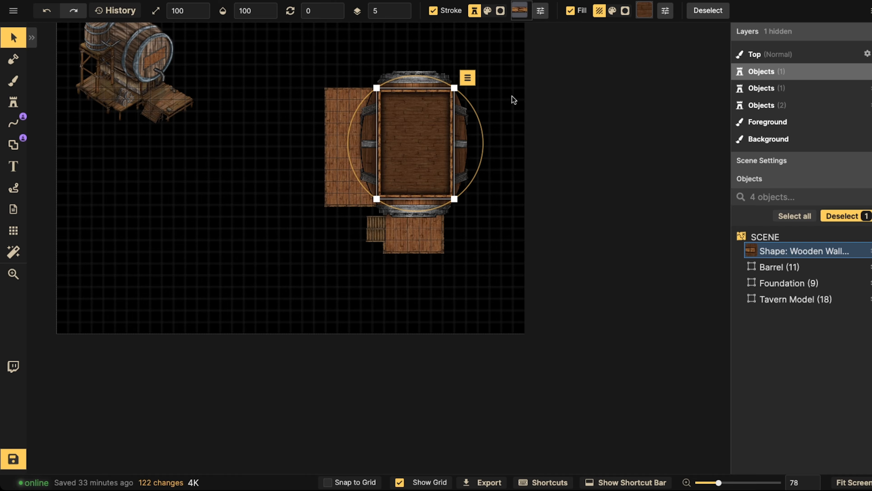
left_click(294, 140)
scroll(319, 101, "up", 2)
scroll(364, 114, "up", 2)
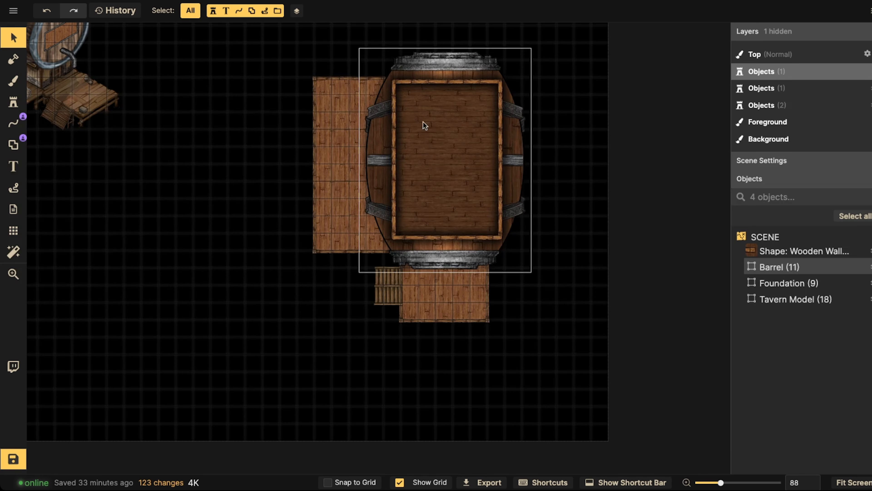
left_click(443, 159)
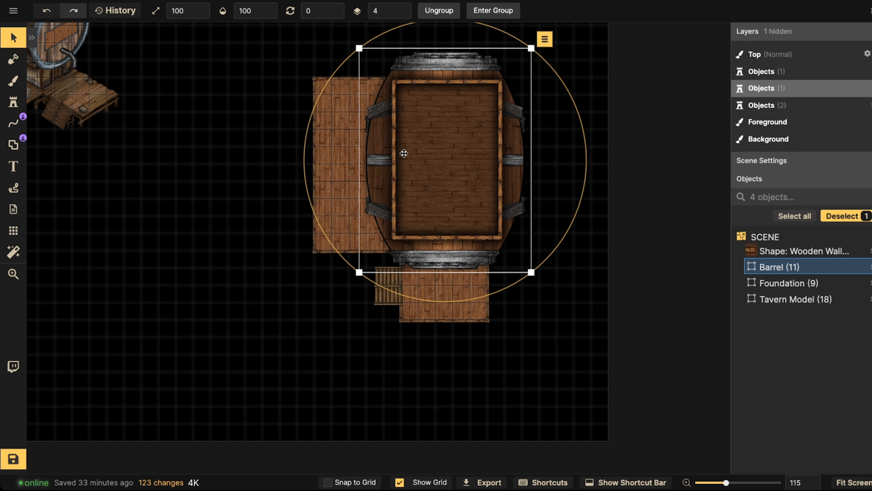
scroll(399, 166, "down", 2)
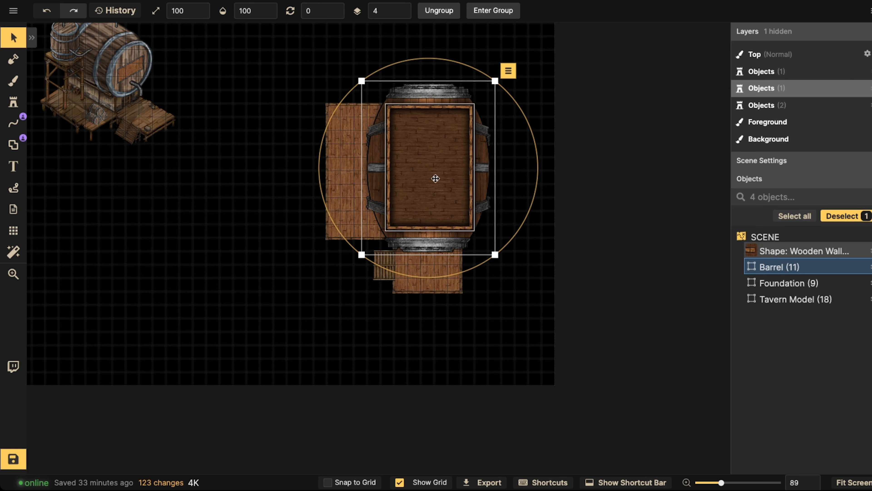
scroll(352, 152, "down", 2)
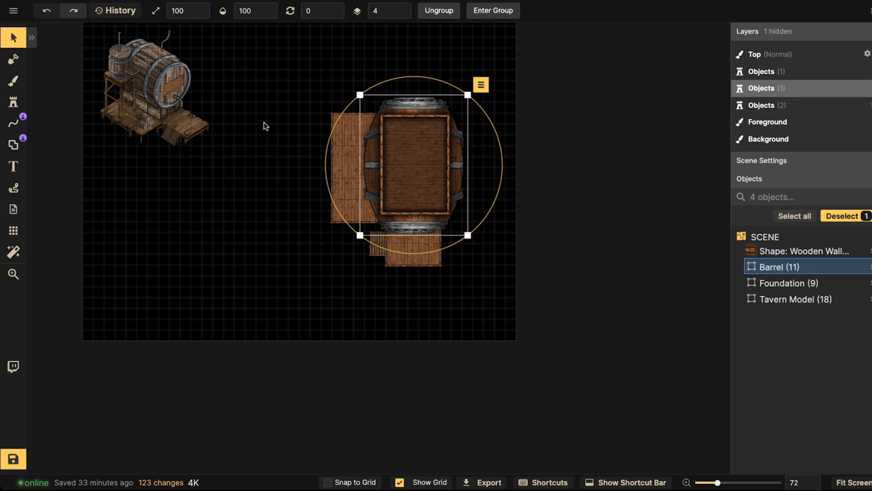
- Group the wooden-walled floor shape, the barrel and the foundation together, keeping the name Group
scroll(244, 69, "down", 1)
left_click_drag(245, 62, 461, 231)
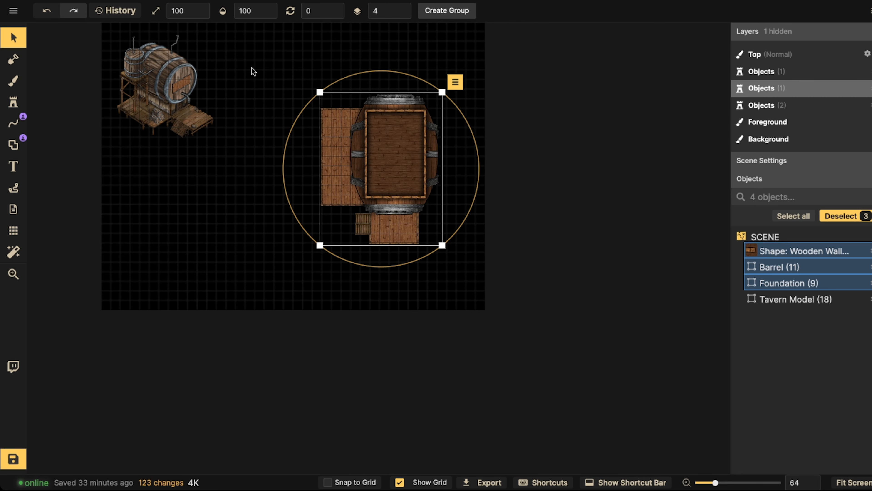
left_click(446, 10)
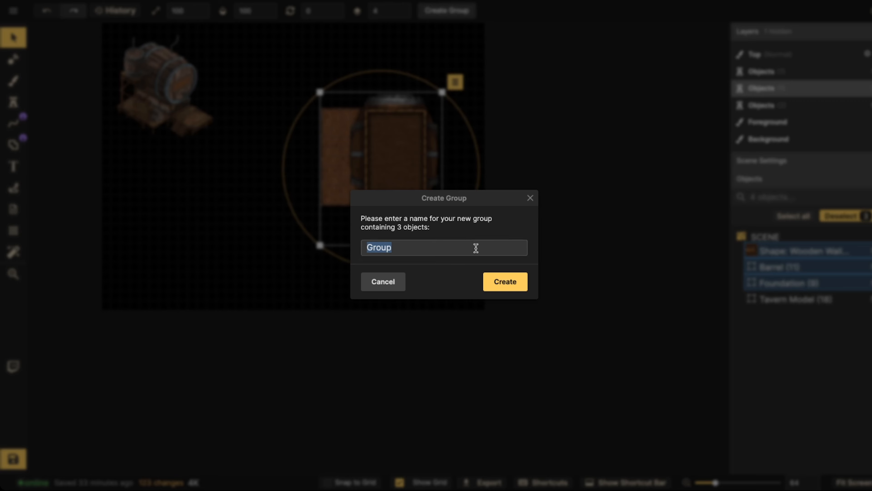
left_click(503, 280)
- Place the new group beside the isometric tavern model and scale it to 80
left_click_drag(385, 183, 250, 106)
scroll(290, 143, "down", 4)
scroll(263, 115, "up", 2)
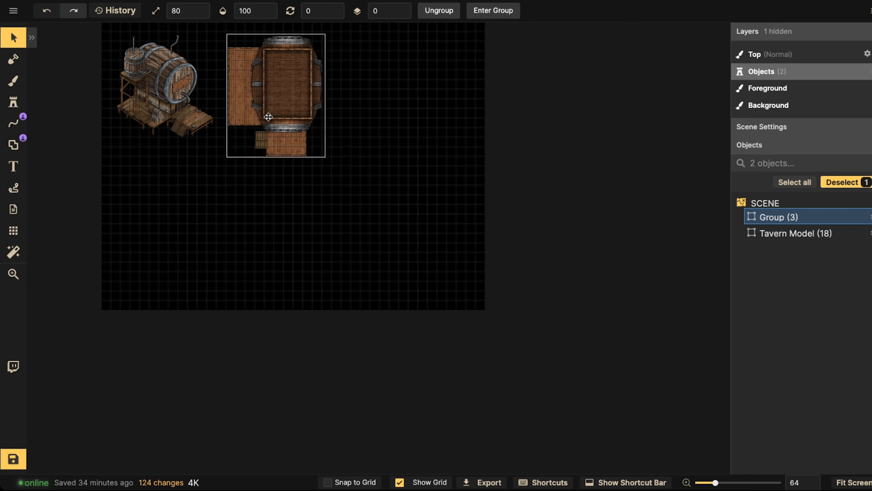
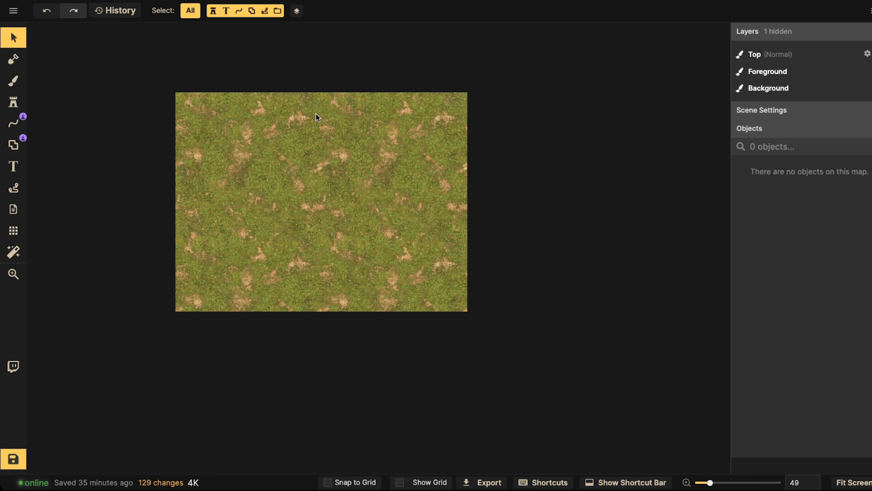
- Set the Shape tool to no fill and search the path catalog for hill to choose the Rocky Hill stroke
scroll(319, 192, "up", 3)
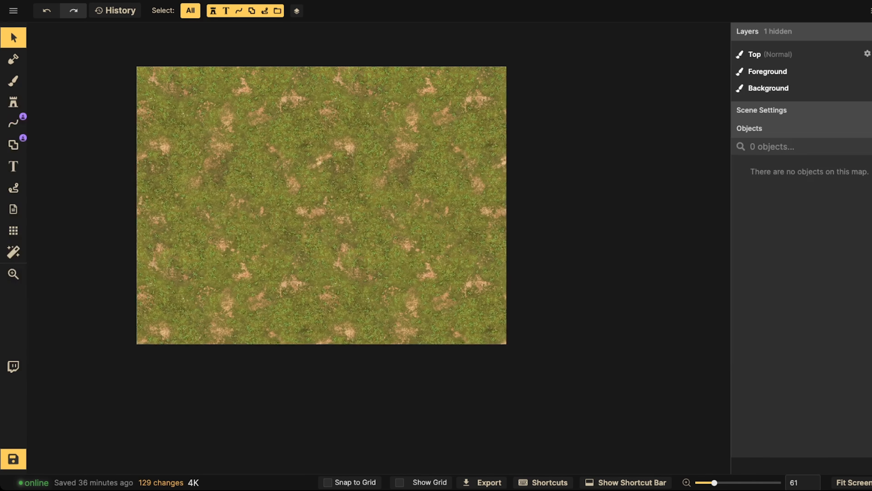
left_click(13, 145)
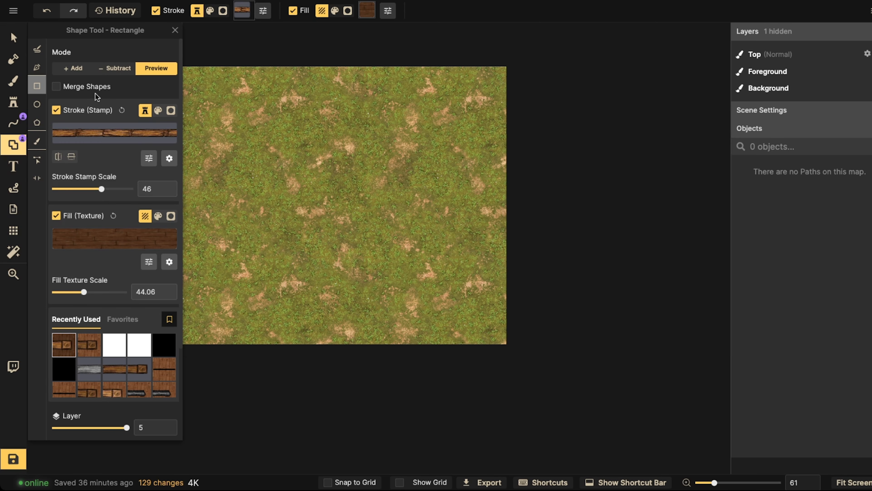
left_click(55, 215)
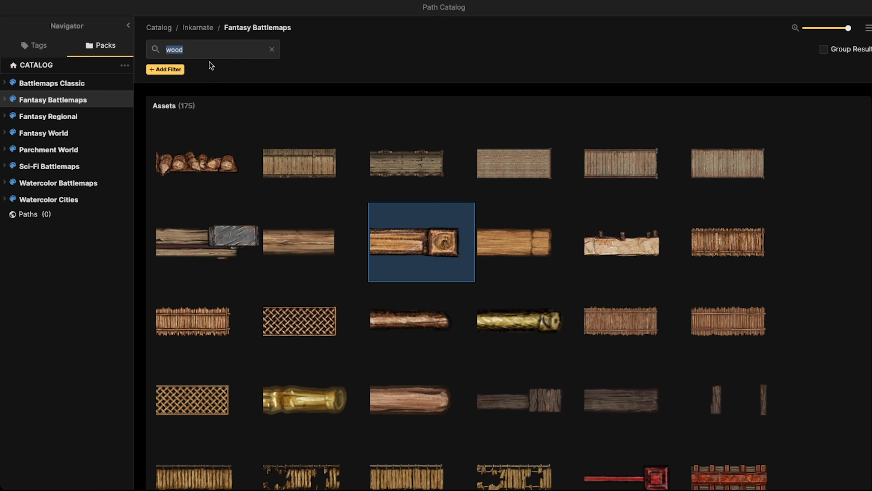
type("hill")
key("Return")
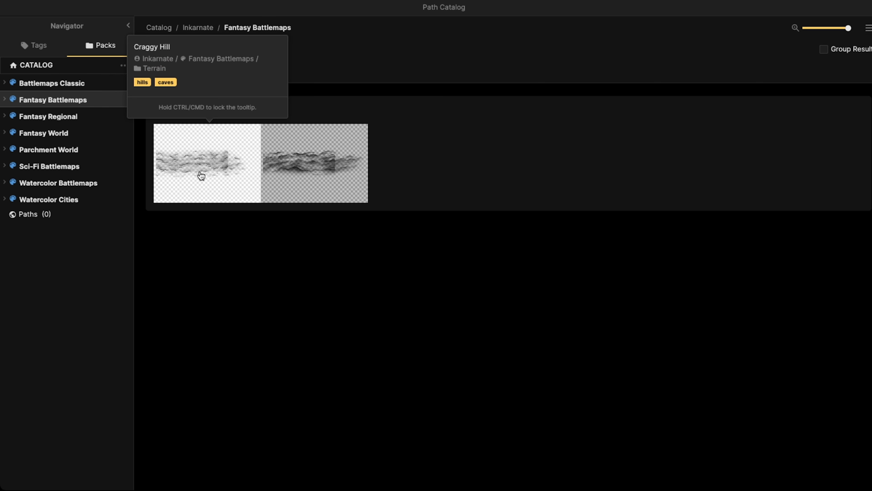
left_click(294, 171)
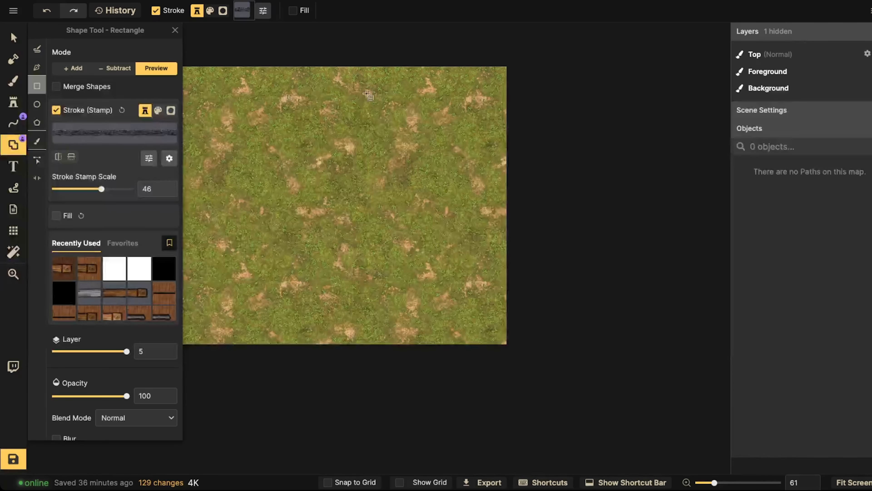
- Add a large ellipse with the rocky hill stroke and move it to the middle of the grass map
left_click(36, 103)
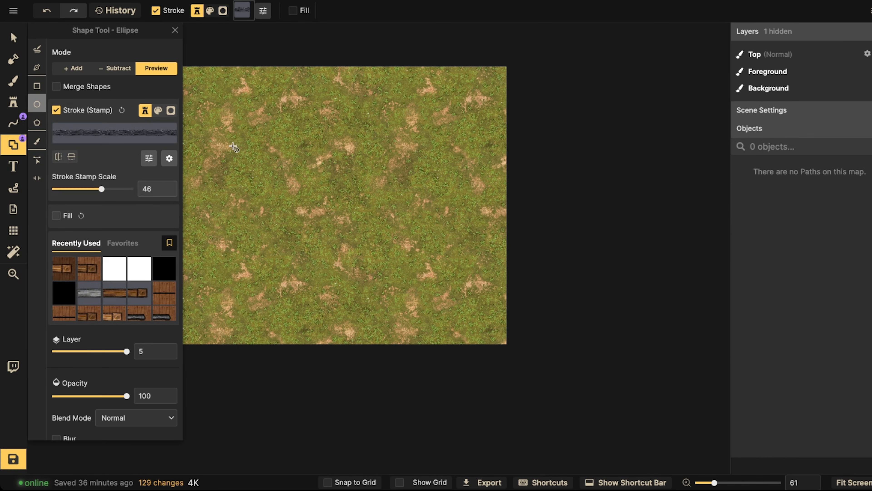
left_click_drag(292, 192, 546, 420)
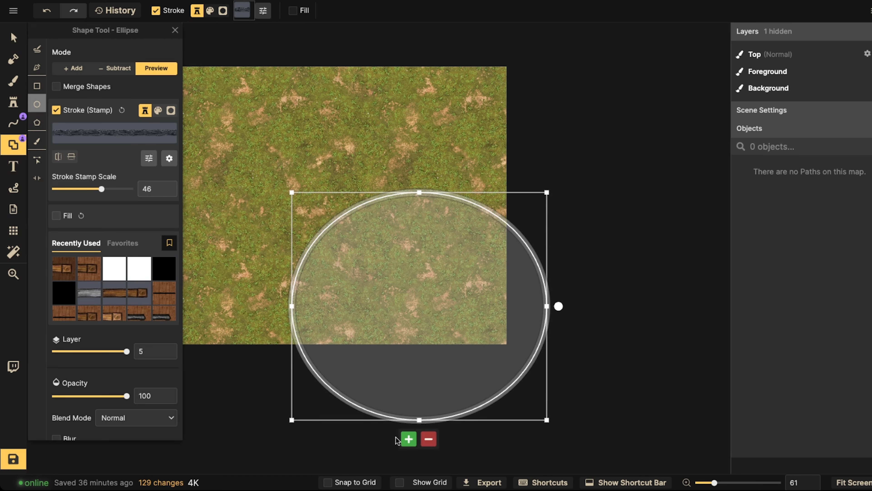
left_click(408, 439)
left_click(7, 41)
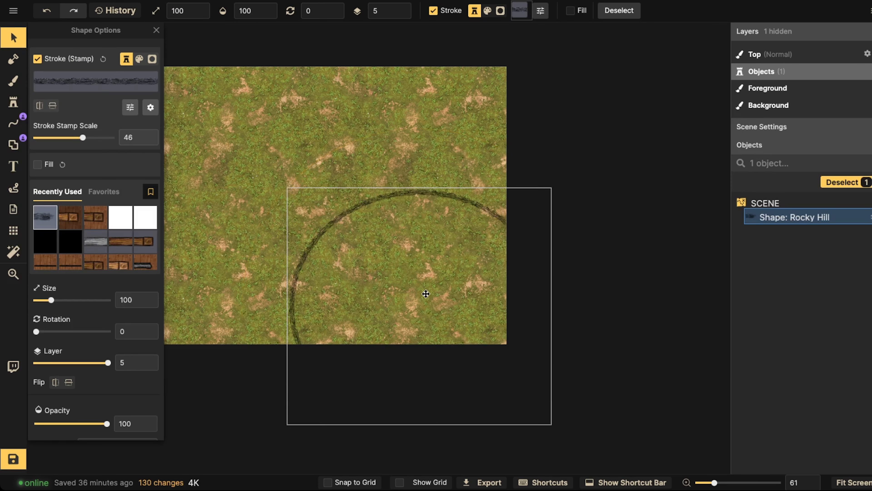
left_click_drag(423, 295, 324, 190)
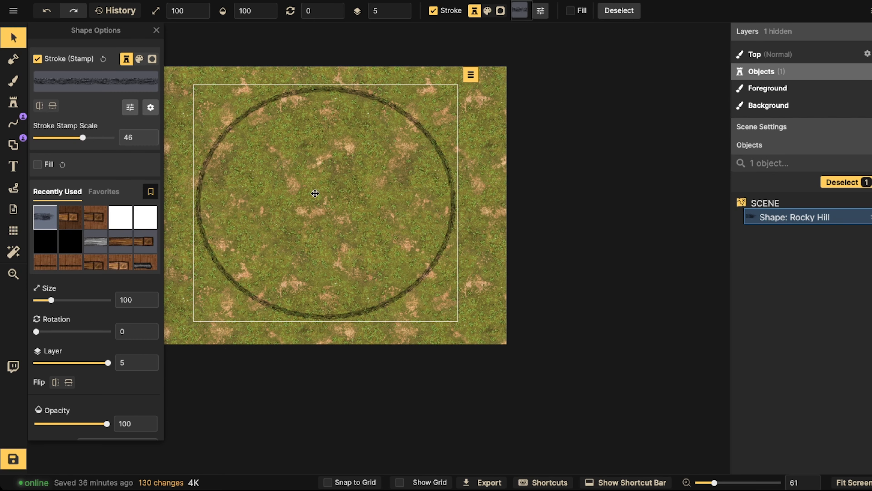
- Set the ellipse's stroke stamp scale to 158 and flip the stroke vertically
left_click_drag(83, 137, 98, 138)
left_click(56, 109)
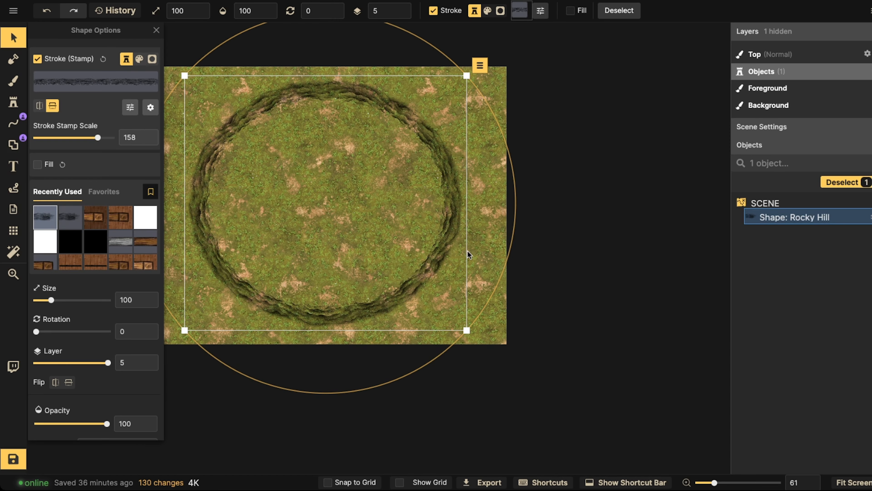
left_click_drag(289, 267, 328, 251)
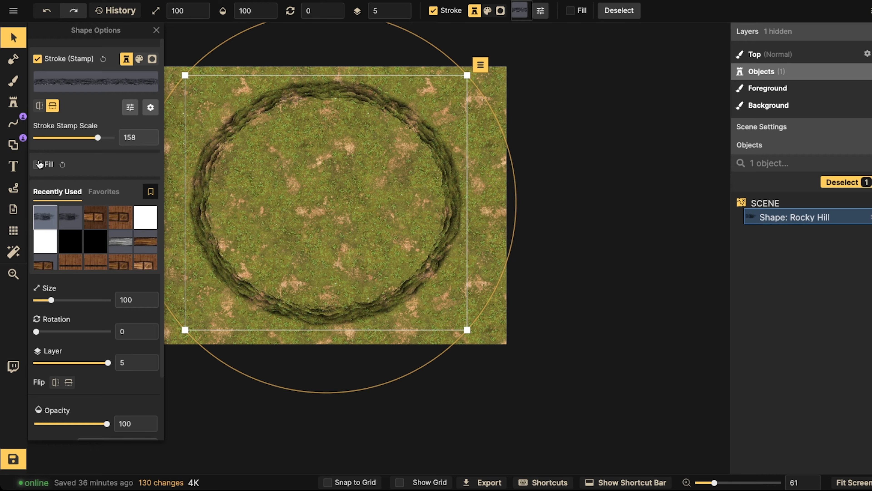
- Enable the ellipse's fill and replace its texture with a dark brown parquet wood from the Fantasy Battlemaps textures
left_click(38, 164)
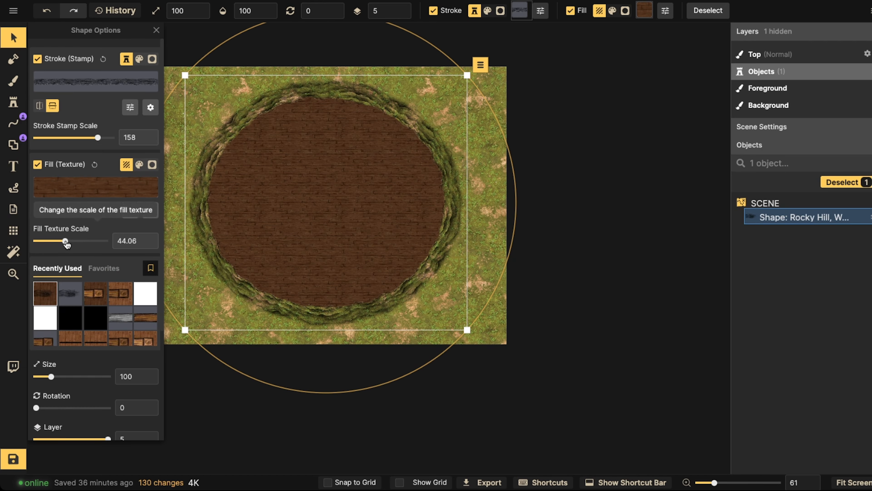
left_click_drag(66, 243, 59, 243)
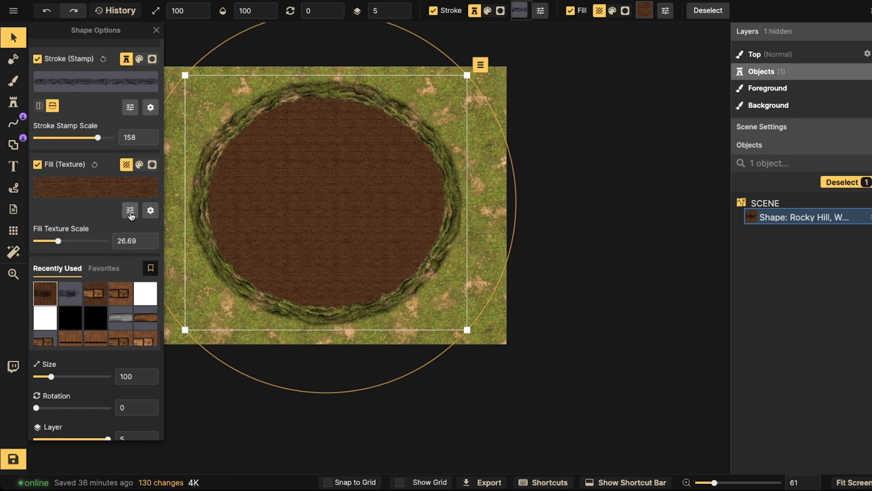
left_click(130, 210)
left_click(96, 186)
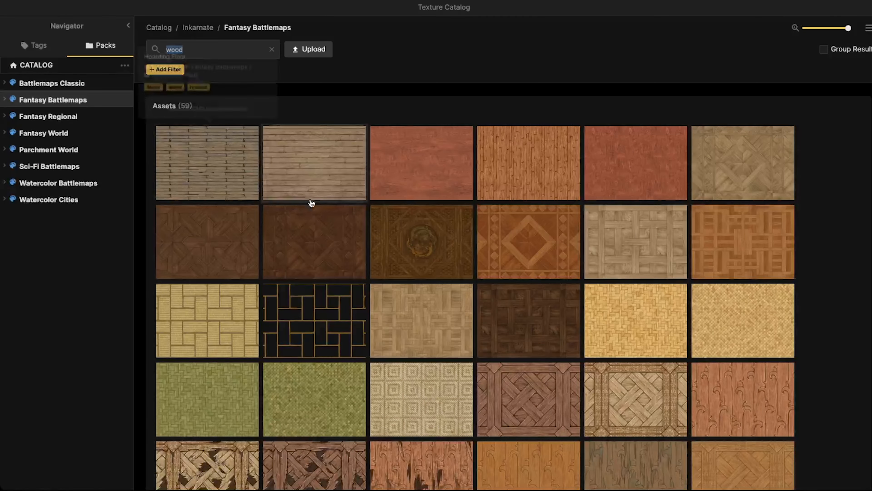
left_click(312, 207)
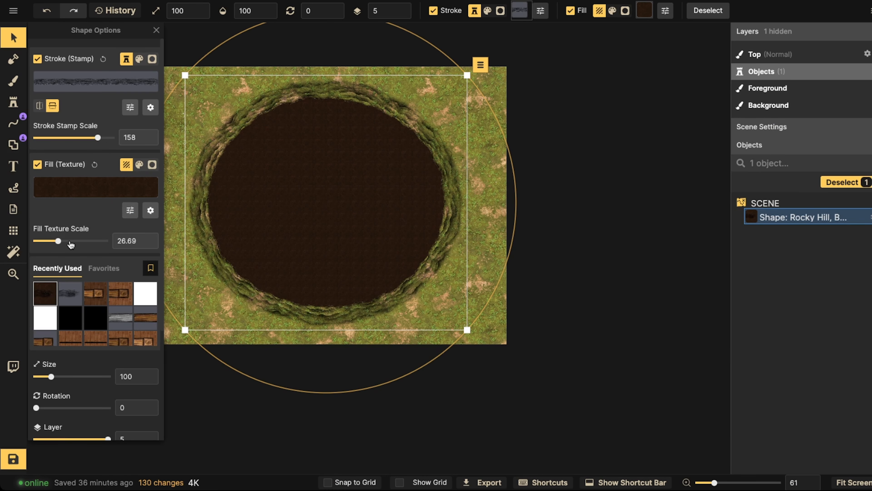
- Set the parquet fill's brightness to 100 and its texture scale to 60.44
left_click_drag(58, 241, 80, 242)
left_click(145, 210)
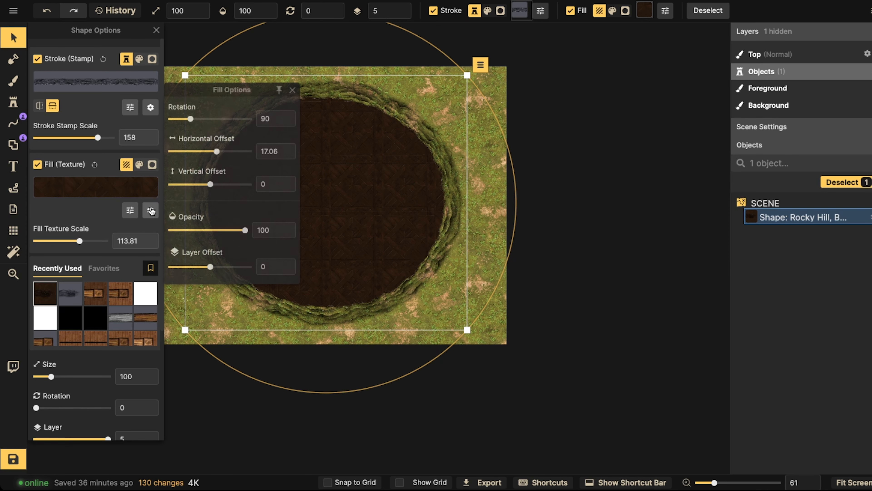
left_click(130, 210)
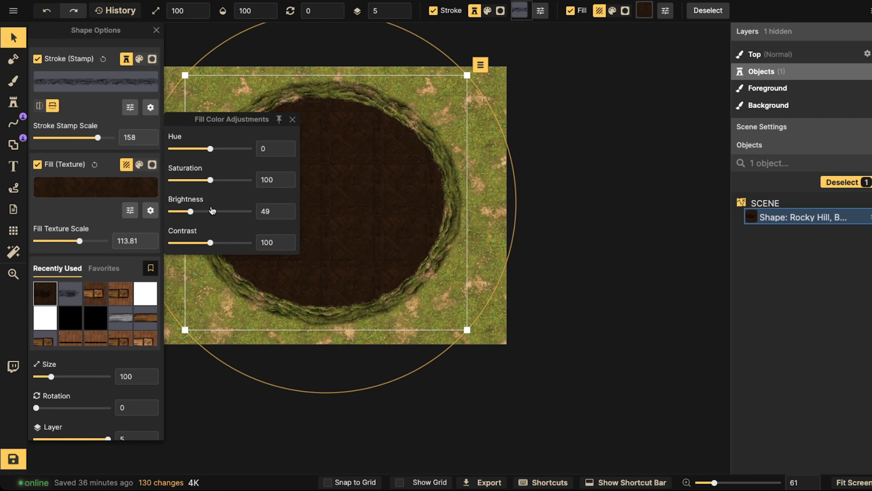
left_click(292, 211)
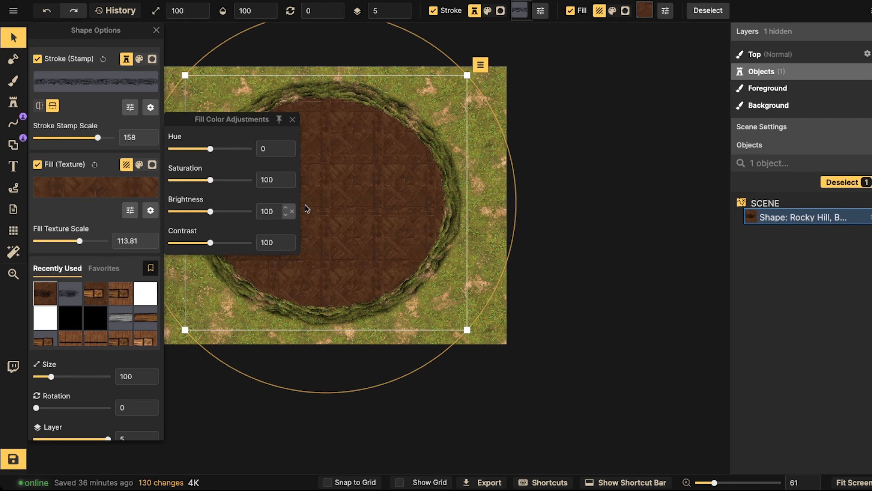
left_click_drag(79, 240, 70, 241)
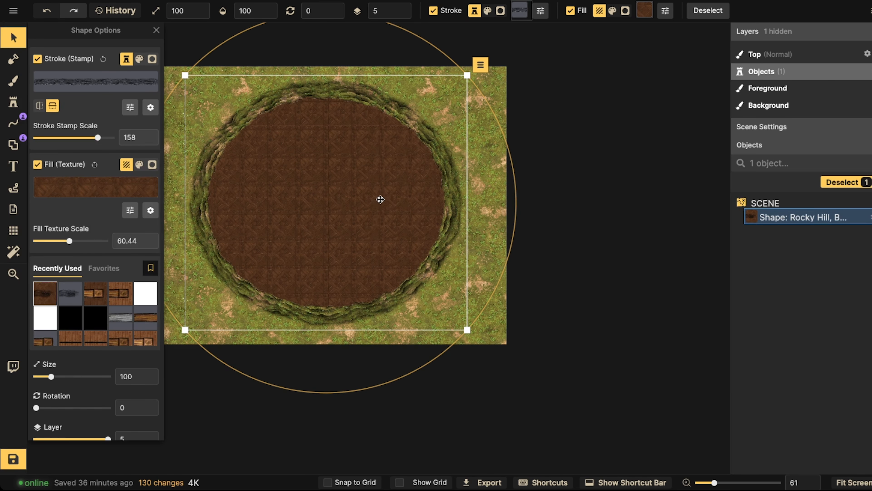
scroll(346, 183, "up", 2)
scroll(337, 184, "up", 2)
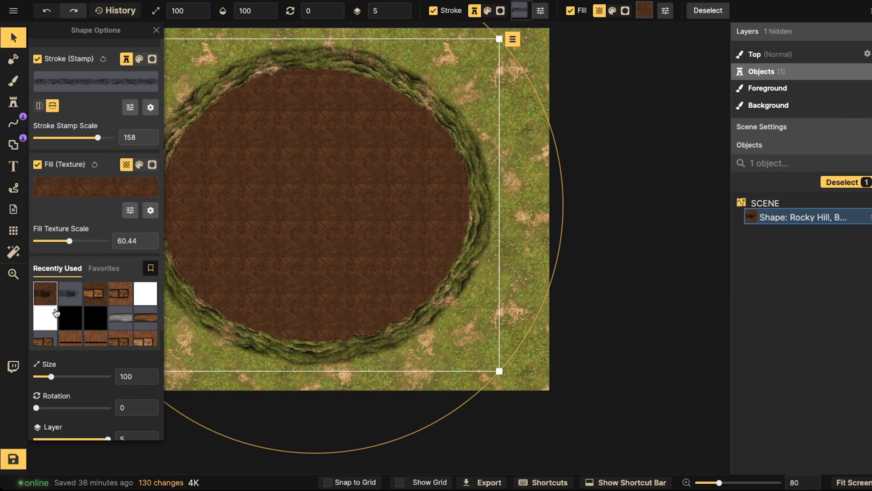
- Switch the ellipse's fill from a texture to solid black, hex 000000
left_click(140, 165)
left_click(130, 188)
left_click_drag(204, 124, 167, 180)
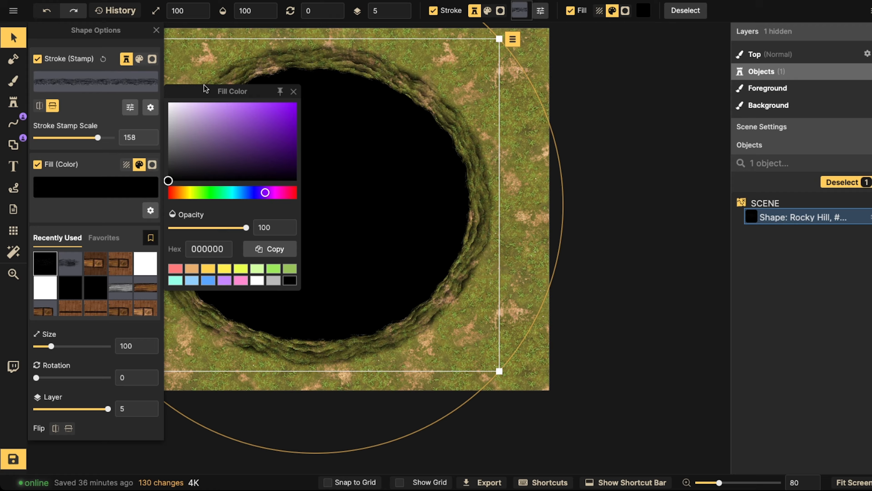
left_click(20, 39)
scroll(229, 137, "down", 2)
key("space")
left_click_drag(232, 134, 275, 135)
left_click(279, 133)
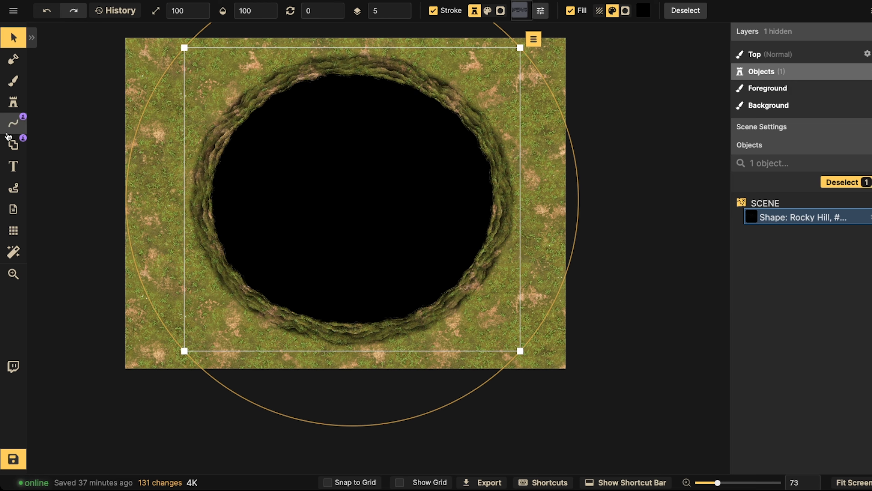
- Set the black fill's layer offset to -10 and nudge the ellipse slightly to adjust its position on the map
left_click(31, 37)
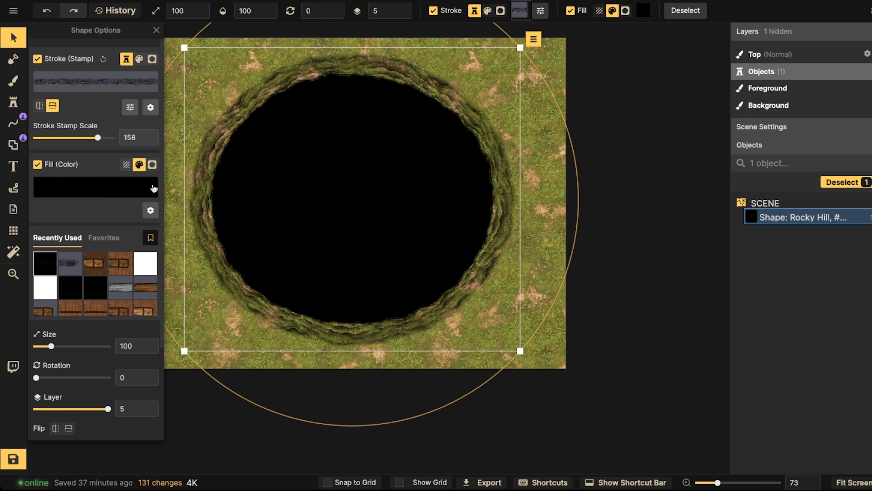
left_click(151, 211)
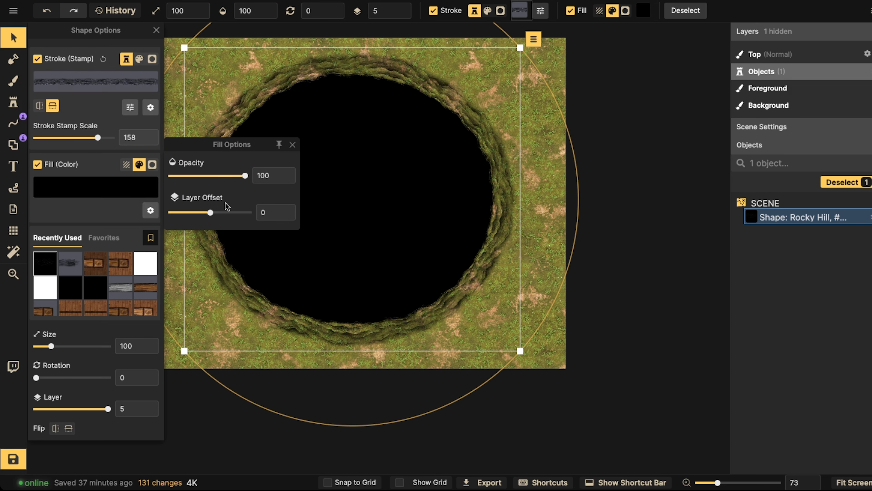
left_click_drag(210, 213, 168, 213)
left_click(360, 172)
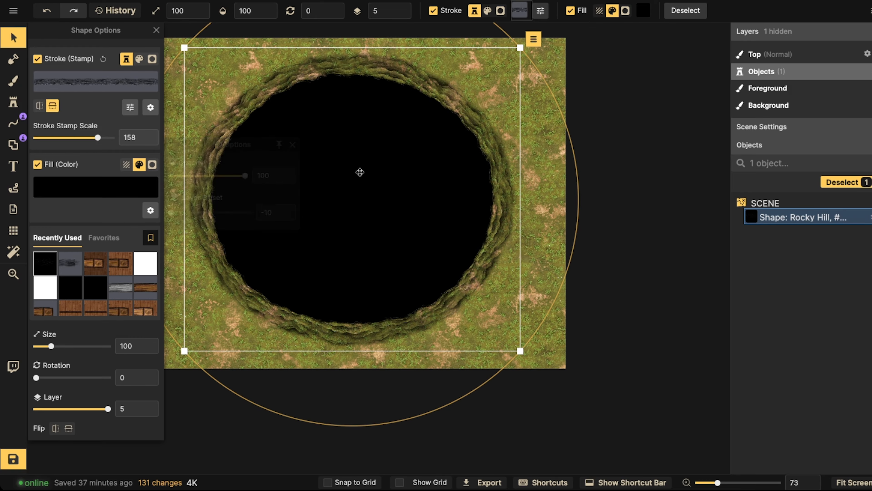
key("space")
left_click_drag(358, 169, 372, 196)
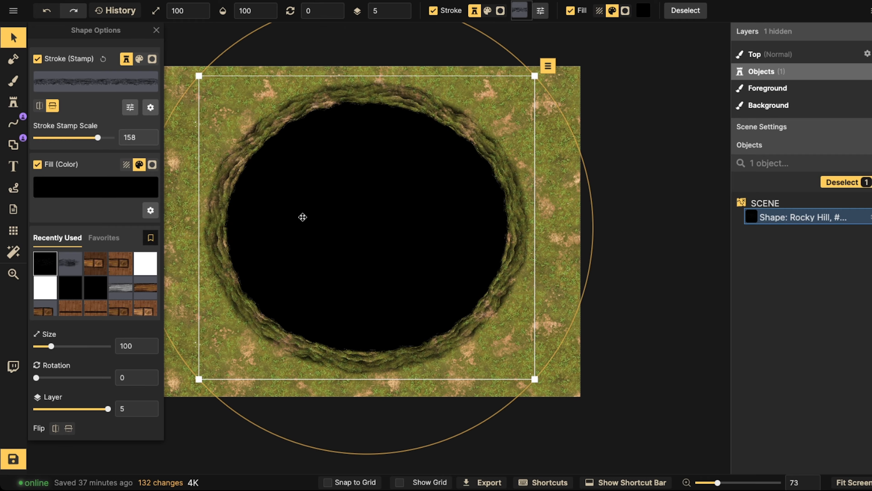
left_click_drag(322, 220, 319, 218)
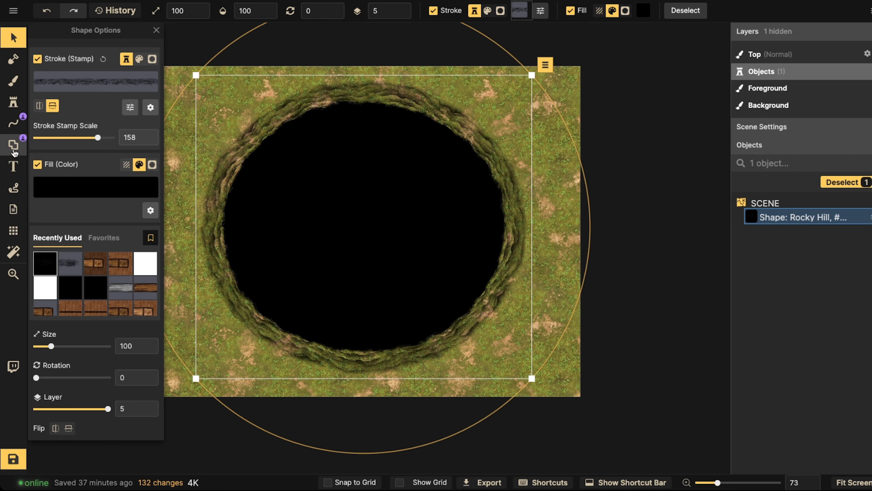
- Add a portal in the middle of the ellipse's lower edge with a width of 72.5
left_click(13, 144)
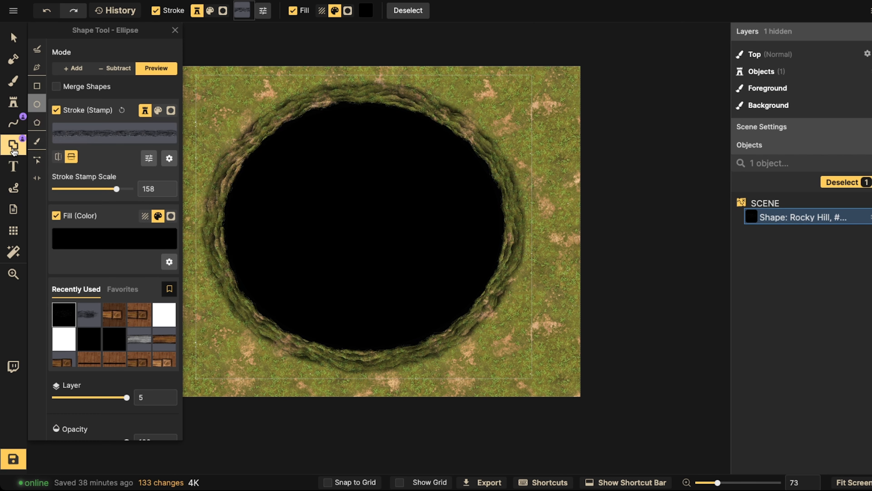
left_click(37, 178)
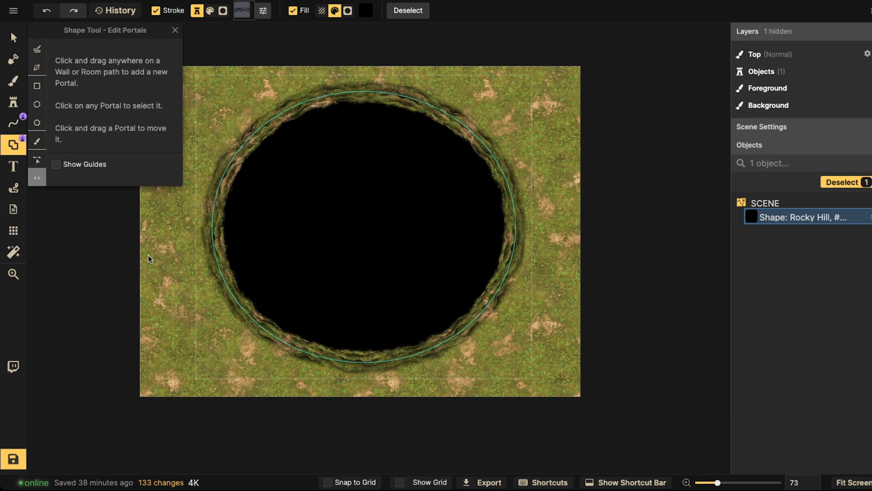
left_click(363, 362)
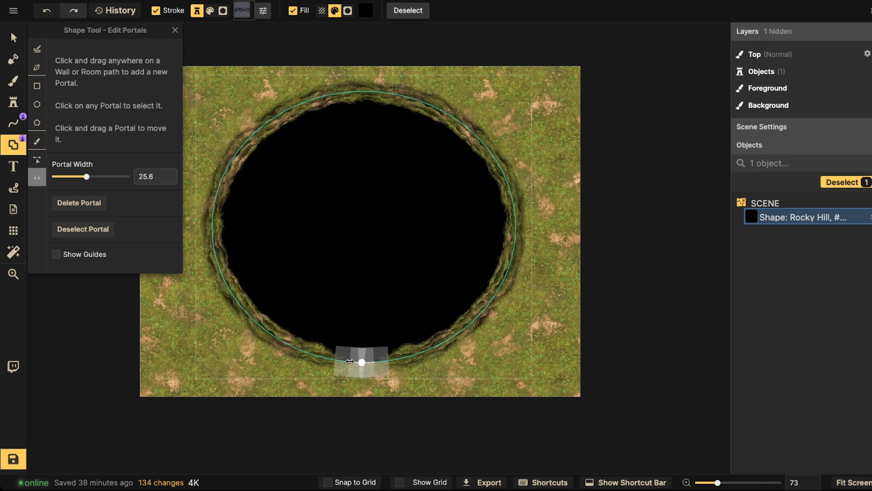
left_click_drag(361, 362, 363, 362)
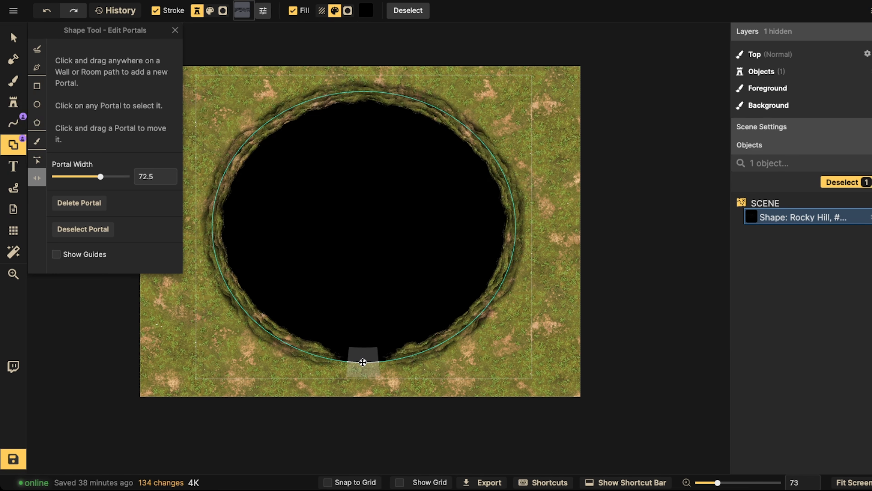
- Adjust the width of the portal in the ellipse's lower edge with its end handle and deselect the portal
scroll(356, 363, "up", 2)
scroll(356, 363, "up", 3)
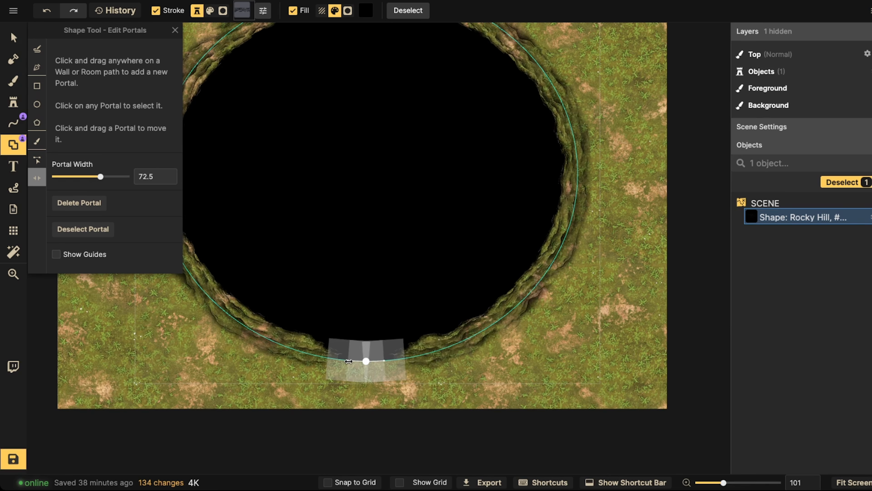
left_click_drag(349, 361, 299, 308)
left_click(332, 277)
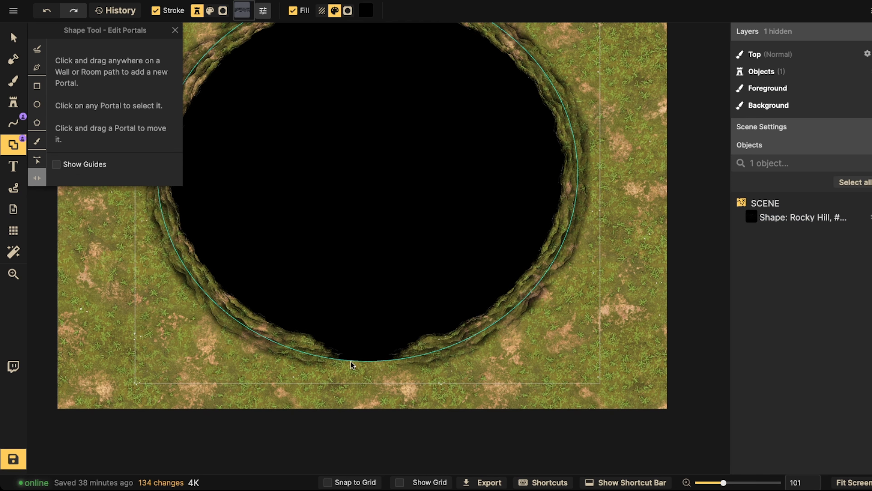
scroll(350, 278, "down", 3)
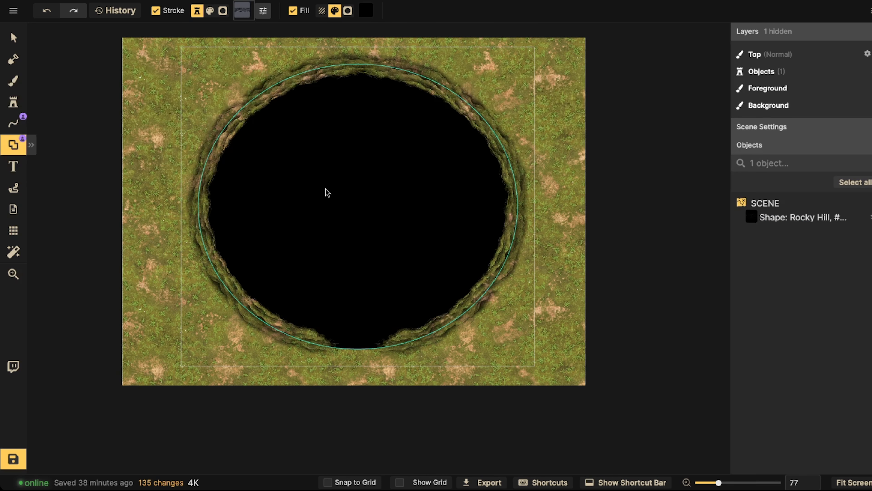
left_click(17, 152)
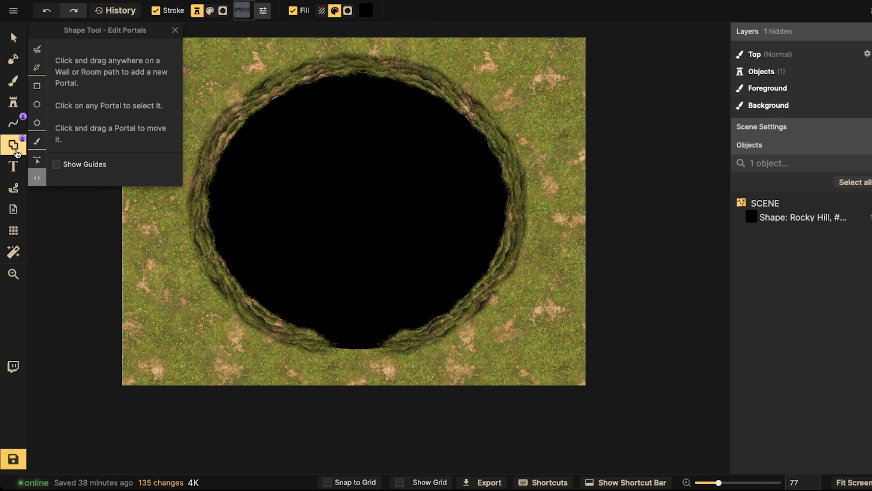
left_click(13, 37)
scroll(180, 183, "up", 1)
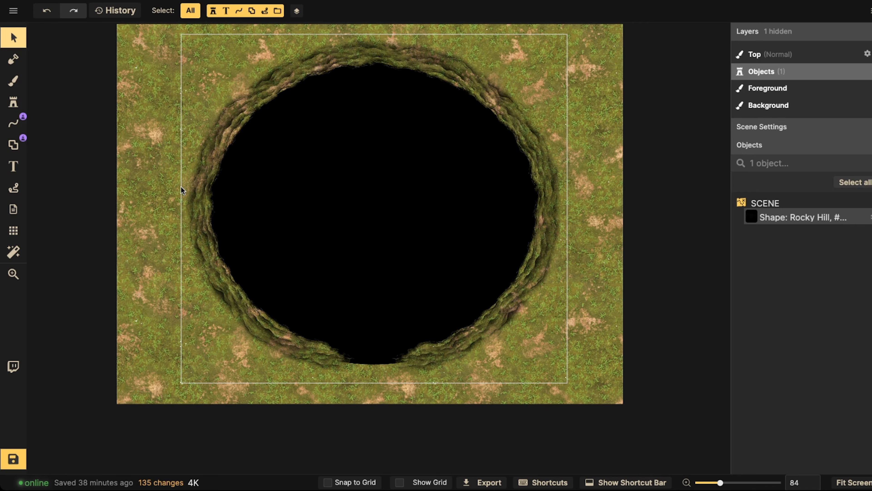
left_click(13, 145)
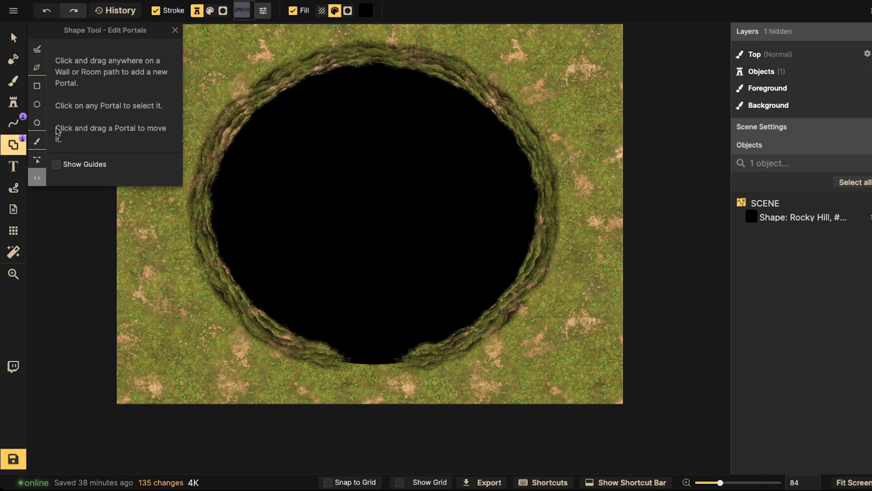
key("space")
left_click_drag(227, 240, 287, 170)
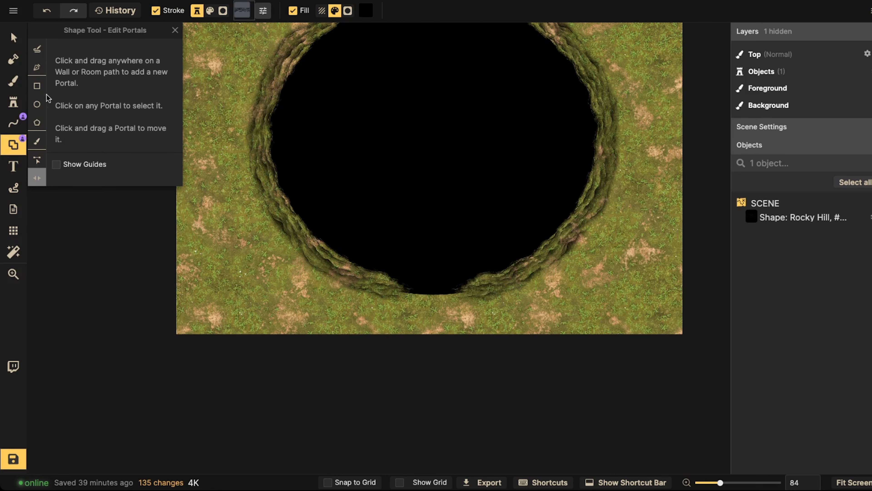
left_click(37, 85)
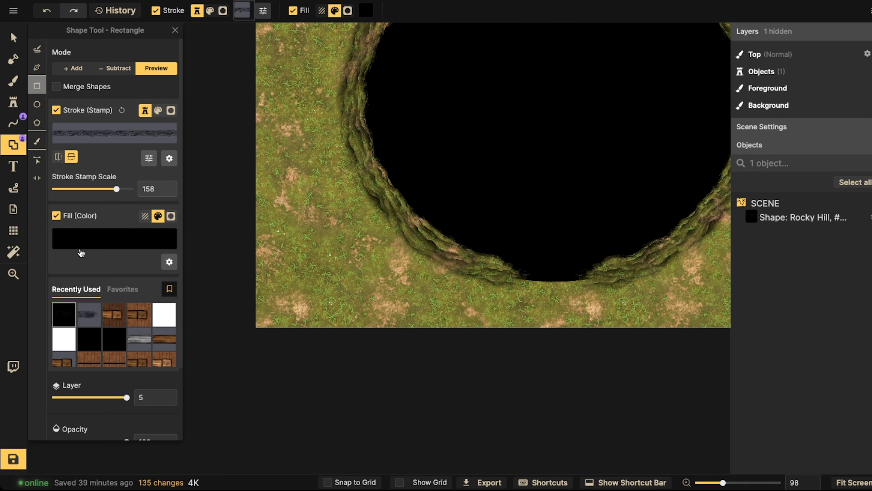
left_click(58, 216)
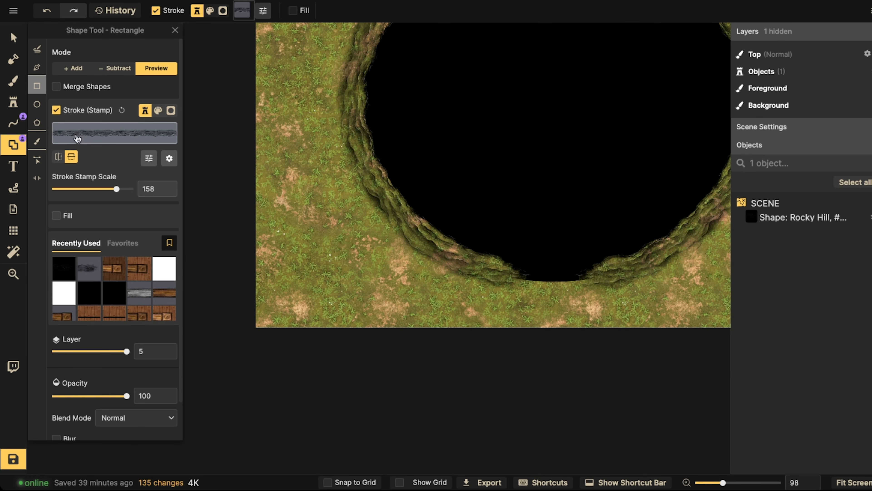
left_click(79, 138)
key("Escape")
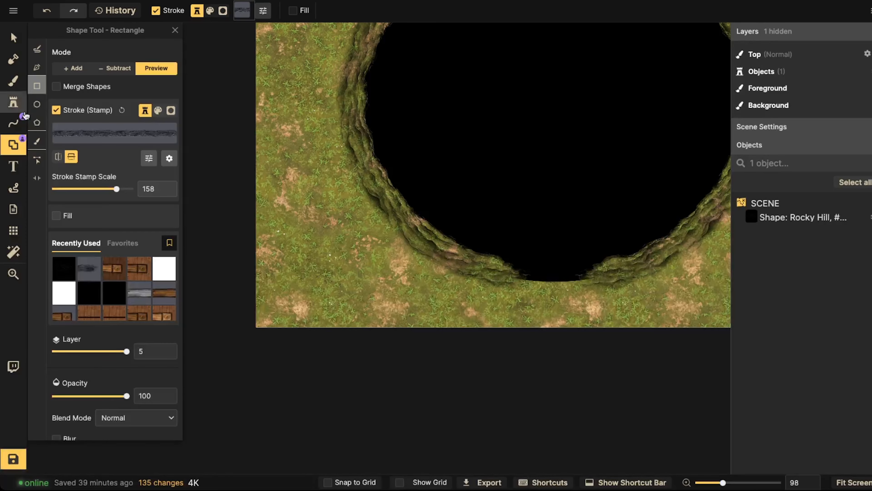
- Search the Fantasy Battlemaps path catalog for stone and choose the dark grey Stone Wall stamp as the line stroke
left_click(14, 124)
left_click(88, 80)
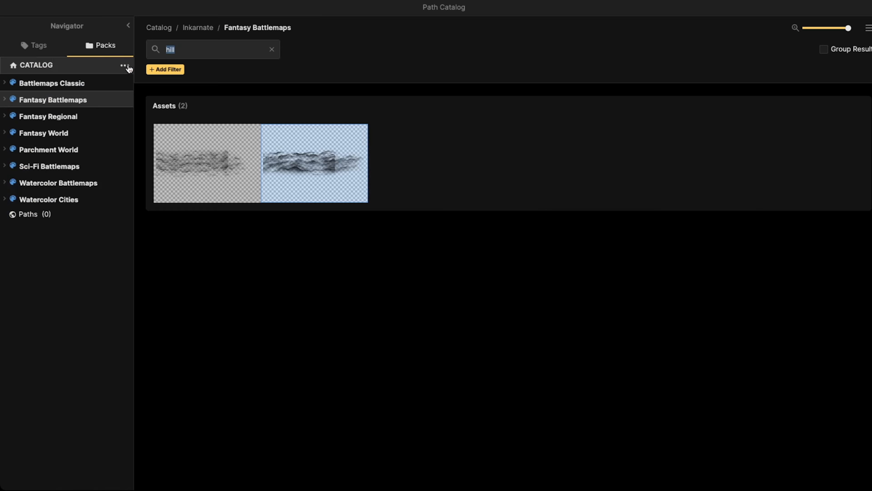
type("stone")
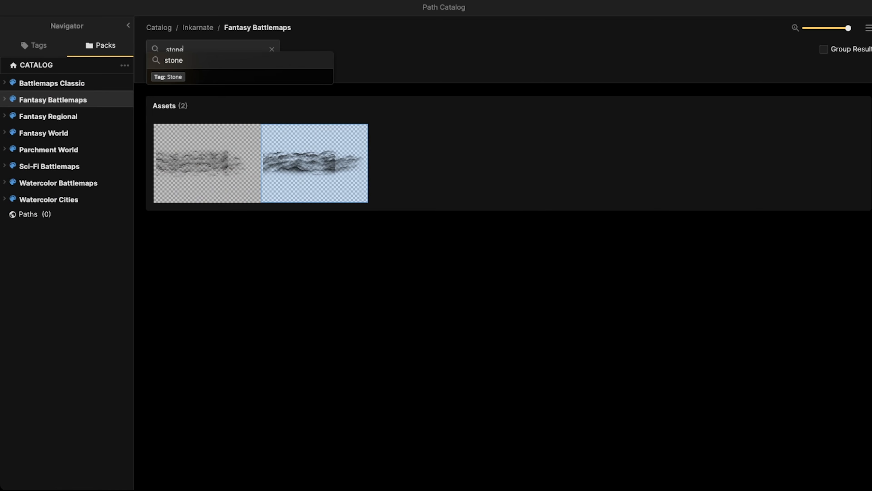
key("Return")
scroll(549, 241, "down", 10)
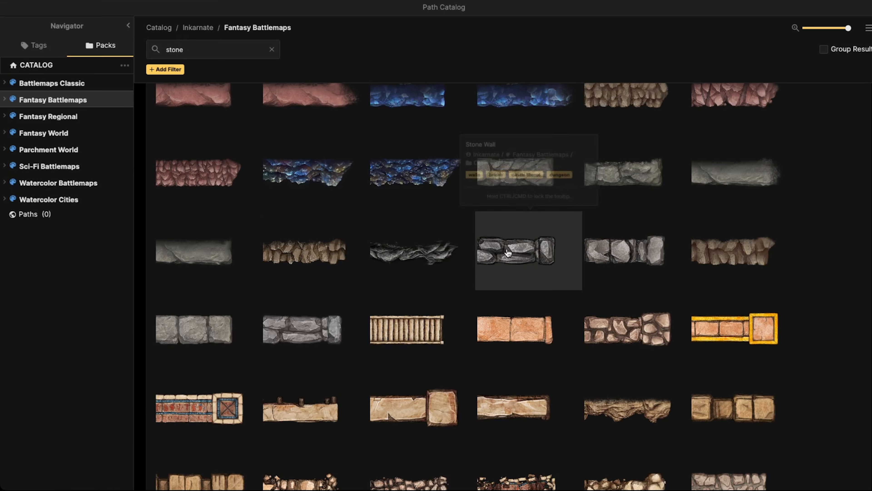
left_click(532, 247)
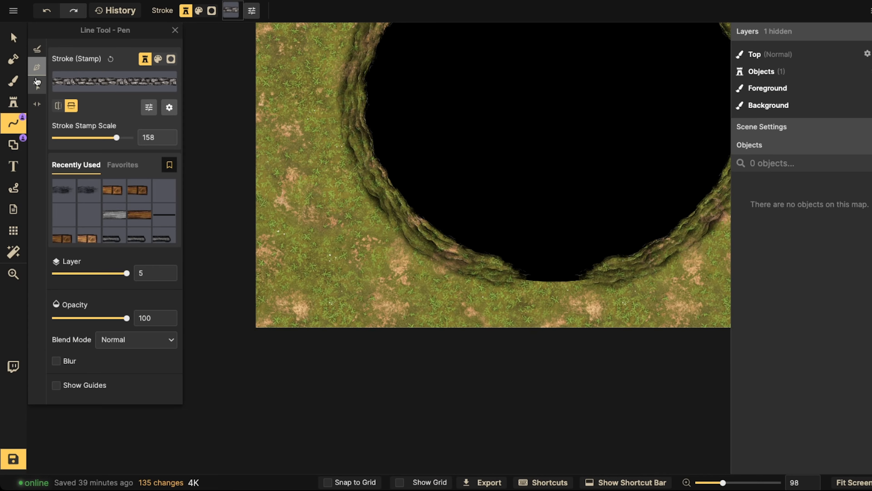
- Draw a short straight horizontal Stone Wall line on the grass below and left of the pit and nudge its position
left_click(296, 274)
left_click(365, 274)
left_click(396, 275, "shift")
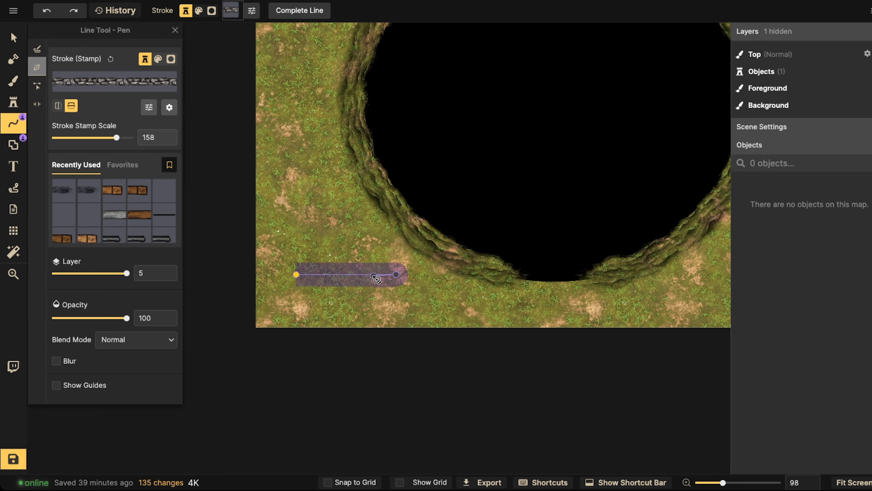
key("Return")
left_click(20, 44)
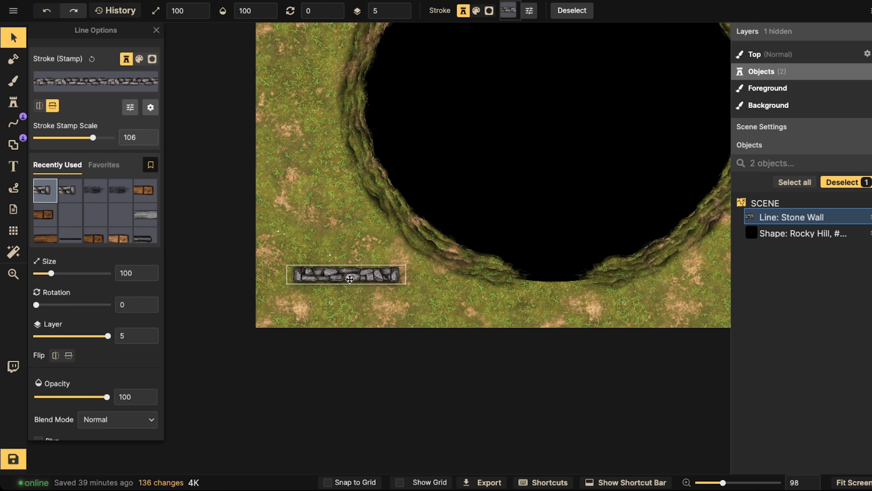
mouse_move(349, 280)
left_mouse_down()
mouse_move(338, 297)
mouse_move(504, 143)
mouse_move(339, 295)
mouse_move(336, 272)
left_mouse_up()
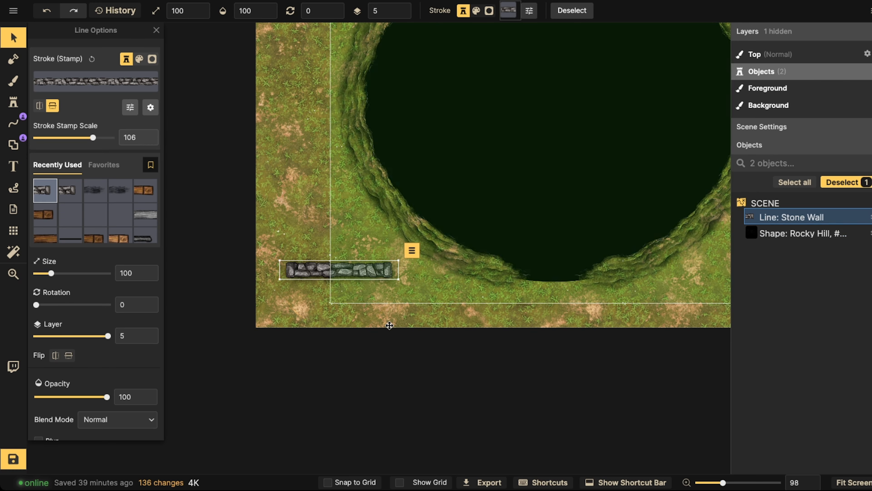
- Duplicate the stone line, switch the copy to Wooden Wall with stroke stamp scale 71, and place it along the stone line's lower edge
key("ctrl+v")
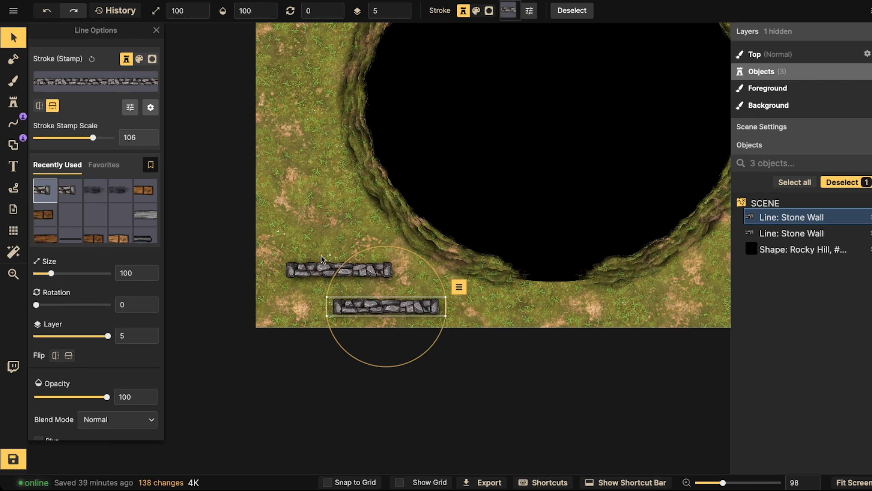
left_click(143, 193)
left_click_drag(373, 306, 327, 285)
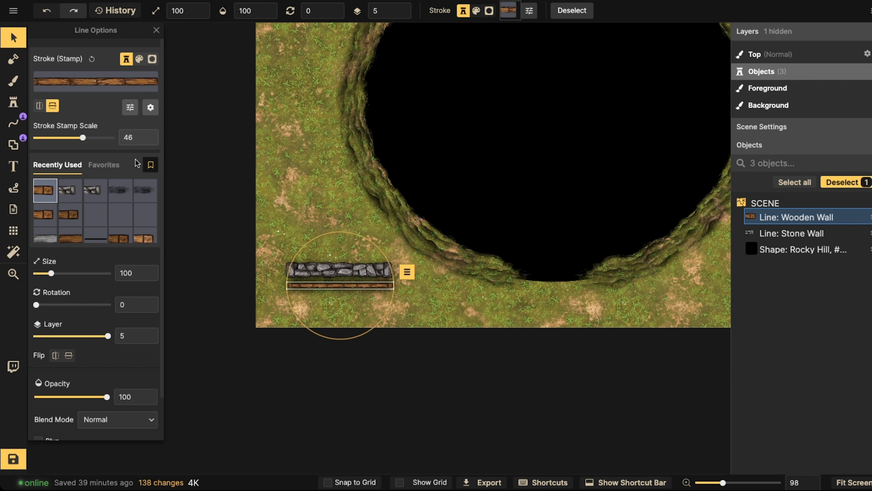
left_click_drag(83, 137, 88, 138)
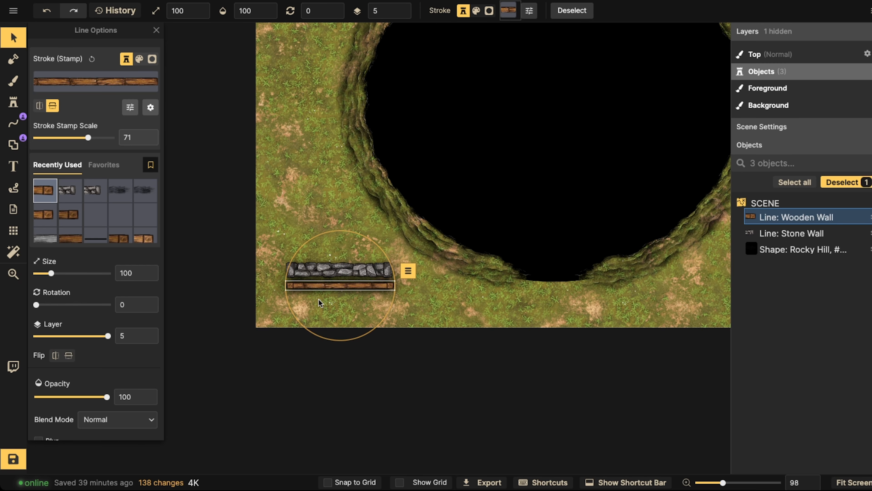
left_click_drag(319, 286, 320, 278)
- Deselect the wooden line and nudge the stone line slightly to adjust its position against the wood
scroll(320, 278, "up", 2)
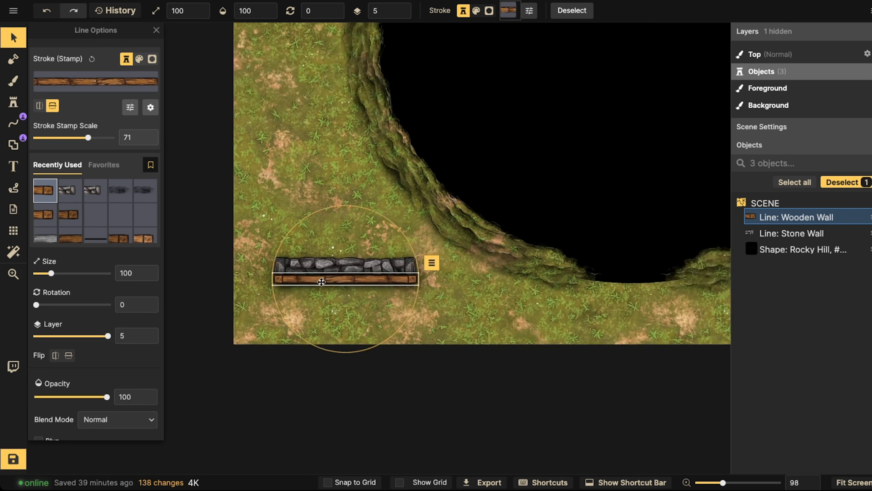
scroll(321, 281, "up", 5)
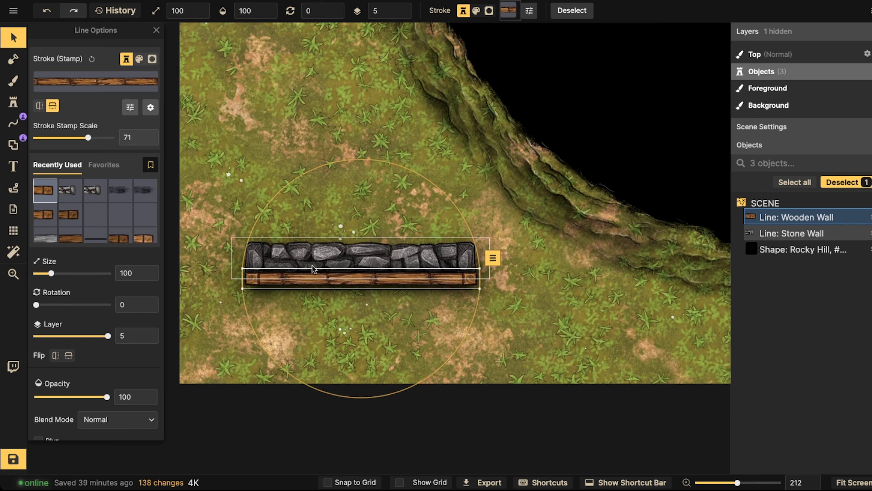
key("Escape")
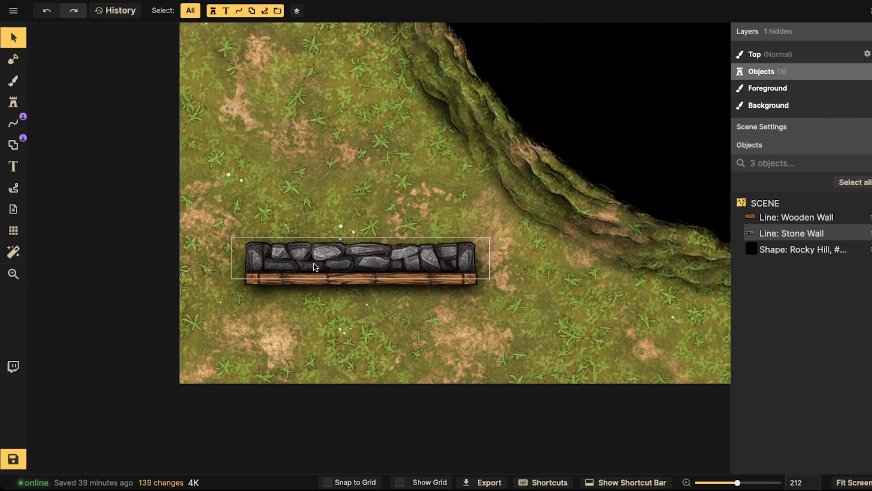
left_click(316, 261)
left_click_drag(317, 259, 319, 262)
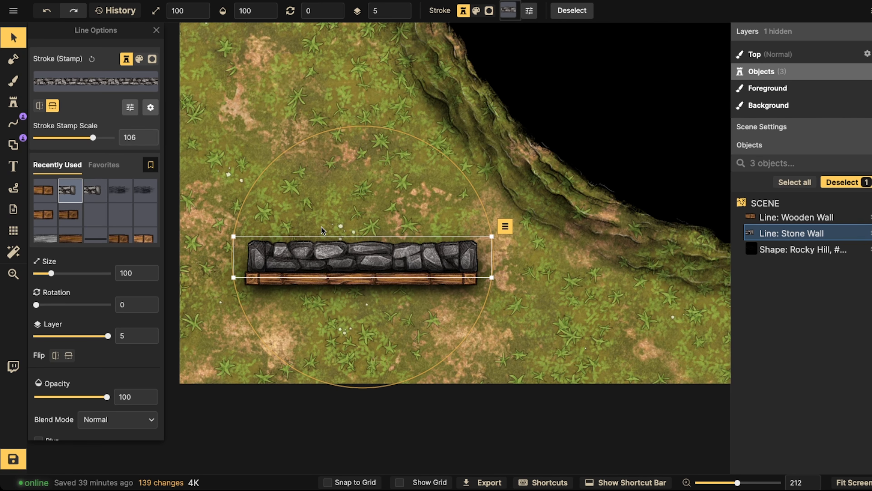
- Delete both the stone wall line and the wooden wall line from the map
scroll(322, 230, "down", 8)
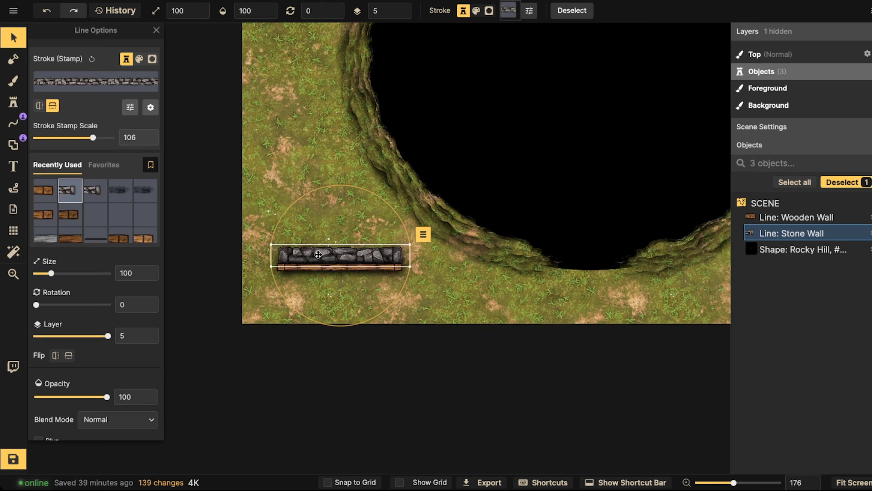
key("Delete")
left_click(329, 269)
key("Delete")
scroll(322, 236, "down", 3)
- Select the Rocky Hill pit shape and lock it in the object list
key("space")
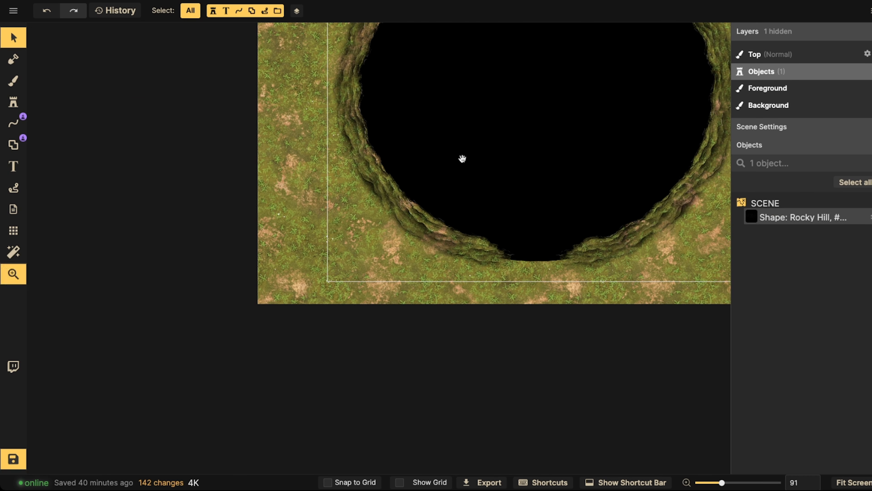
left_click_drag(463, 159, 315, 230)
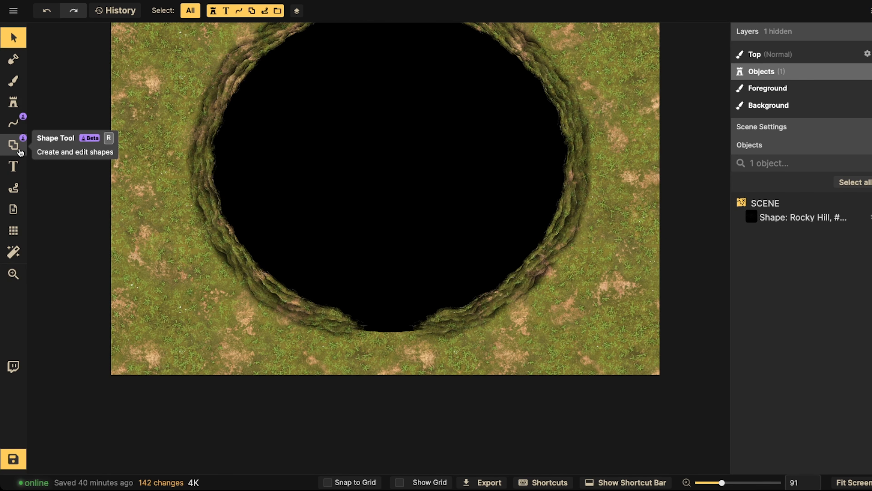
left_click(352, 168)
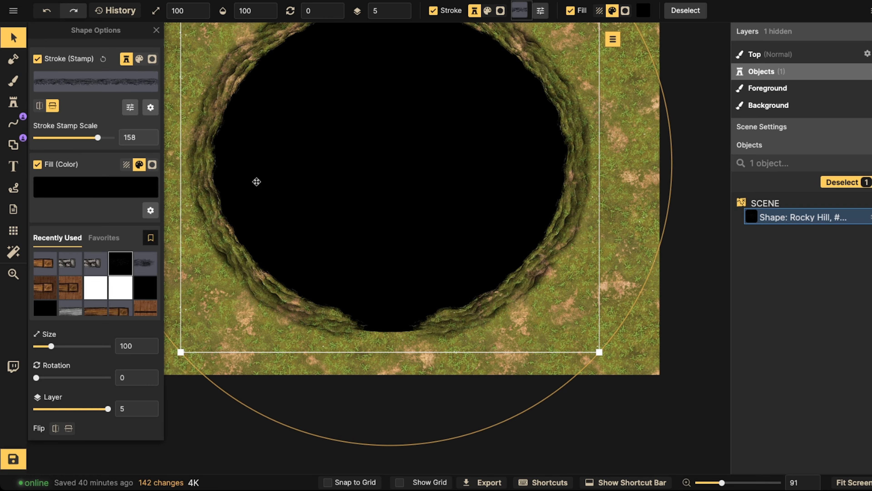
left_click(856, 217)
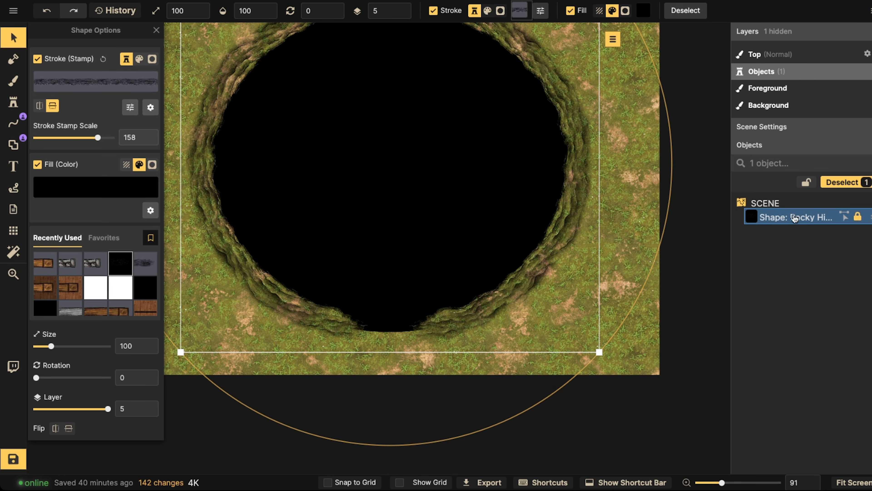
- Show the square grid over the map
scroll(410, 198, "down", 1)
left_click(13, 144)
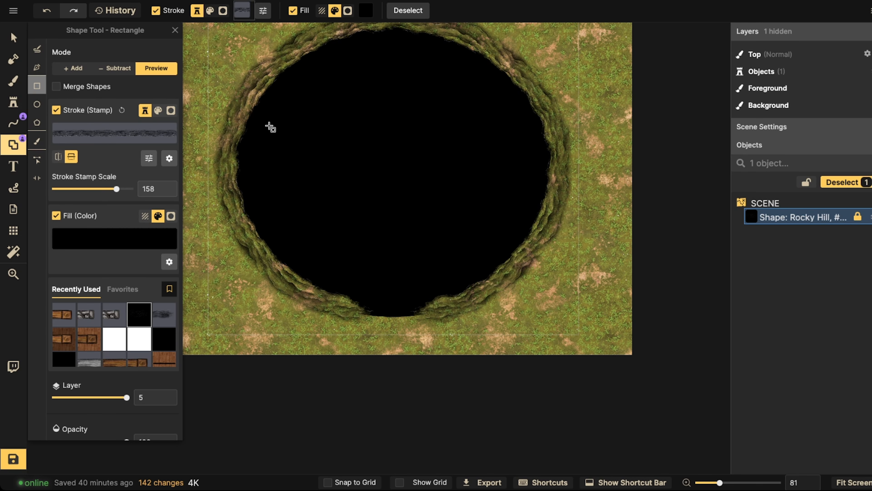
scroll(142, 335, "down", 2)
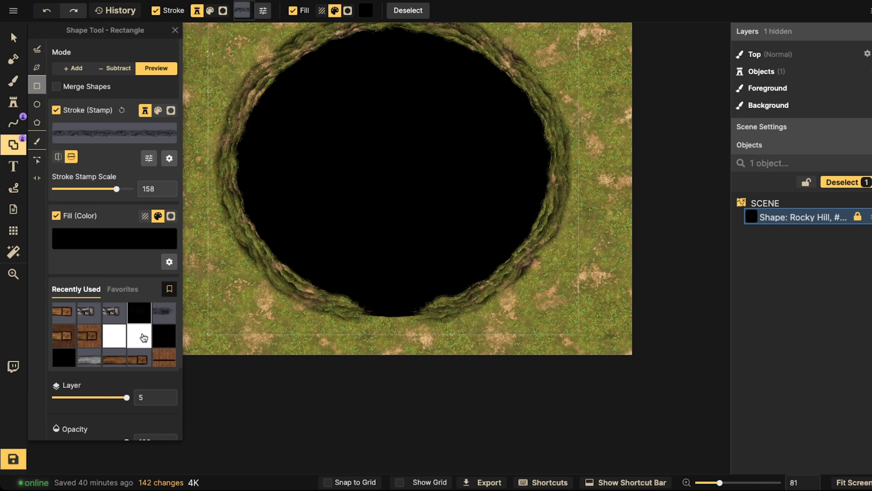
left_click(10, 230)
left_click(39, 56)
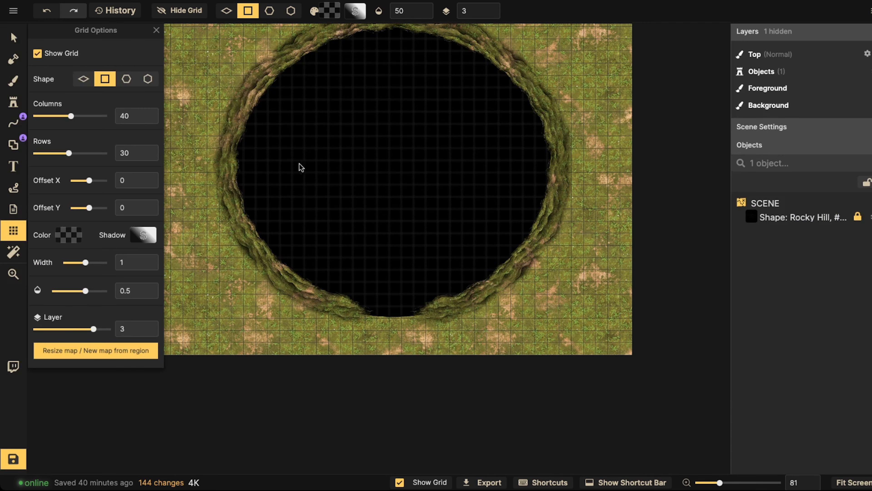
- Enable grid snapping and add a narrow upright rectangle with wooden walls and plank flooring at the opening in the pit's lower rim
scroll(345, 209, "up", 5)
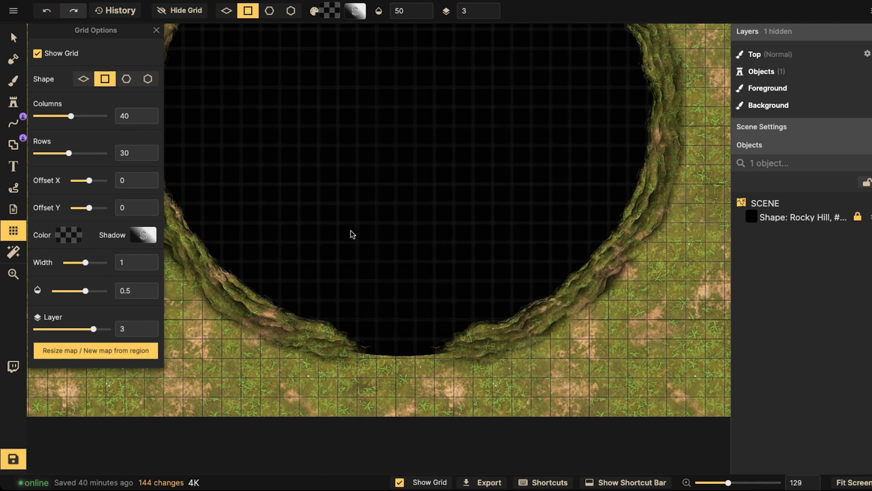
left_click(13, 144)
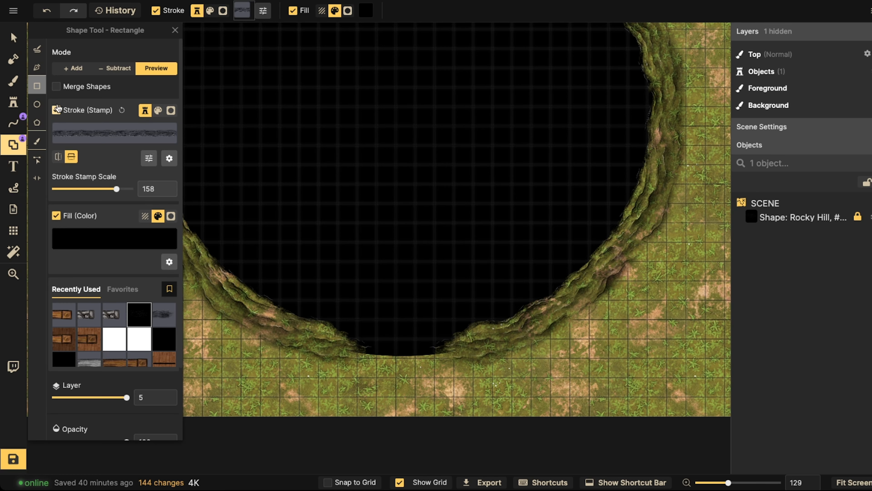
left_click(63, 346)
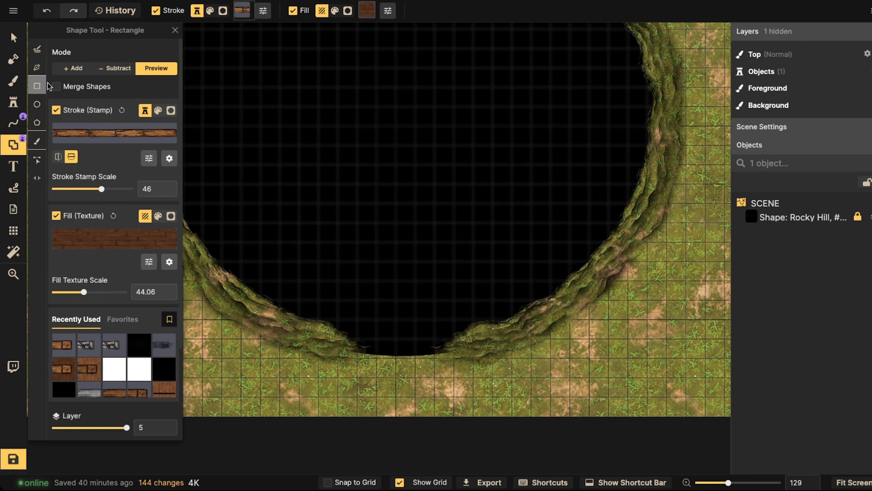
left_click(347, 481)
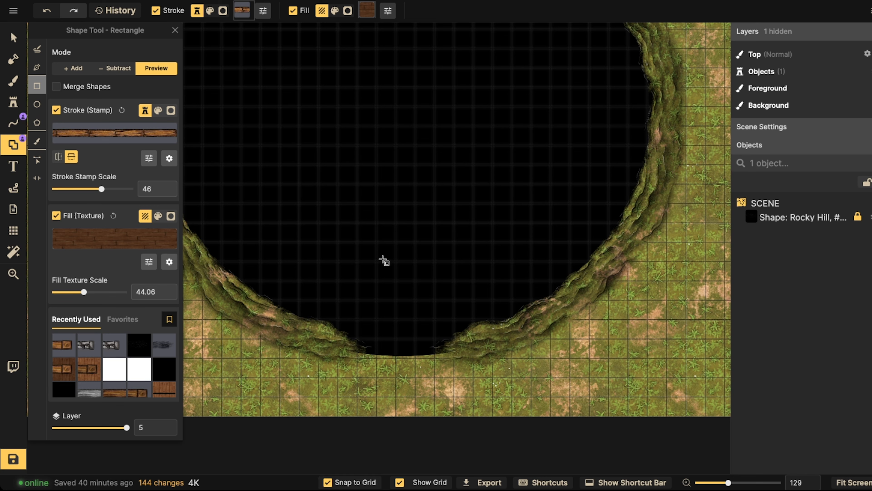
left_click_drag(376, 244, 422, 347)
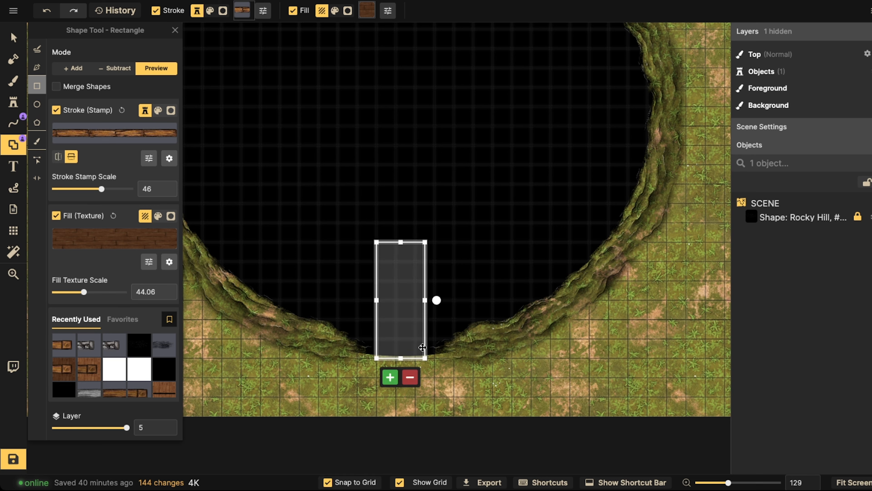
left_click(390, 377)
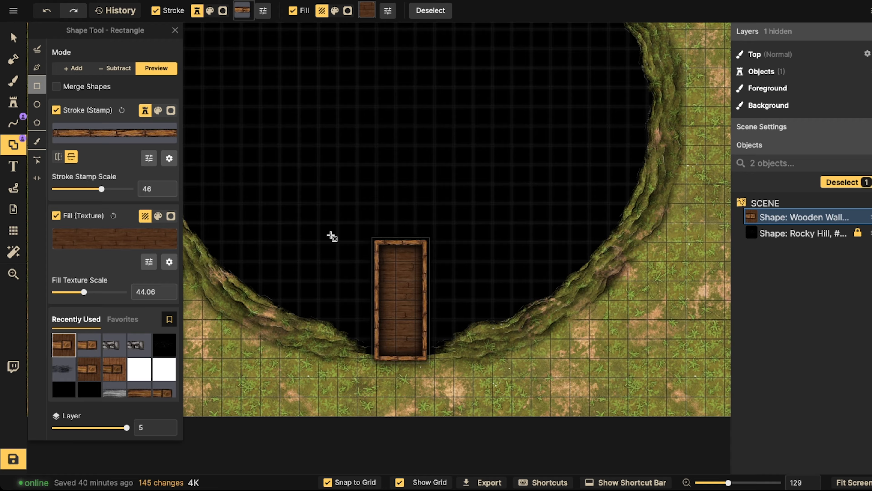
- Try adding a separate wide wooden rectangle across the narrow one, and undo that addition
left_click_drag(324, 279, 483, 345)
left_click(393, 367)
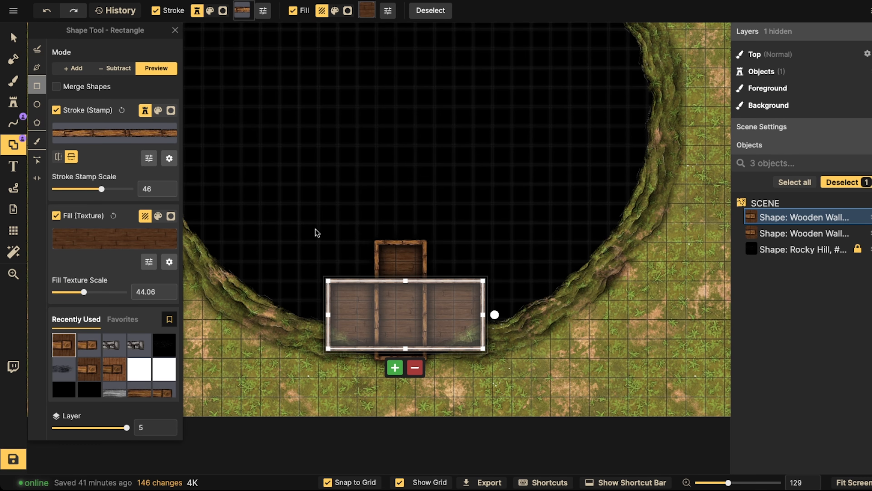
left_click(19, 38)
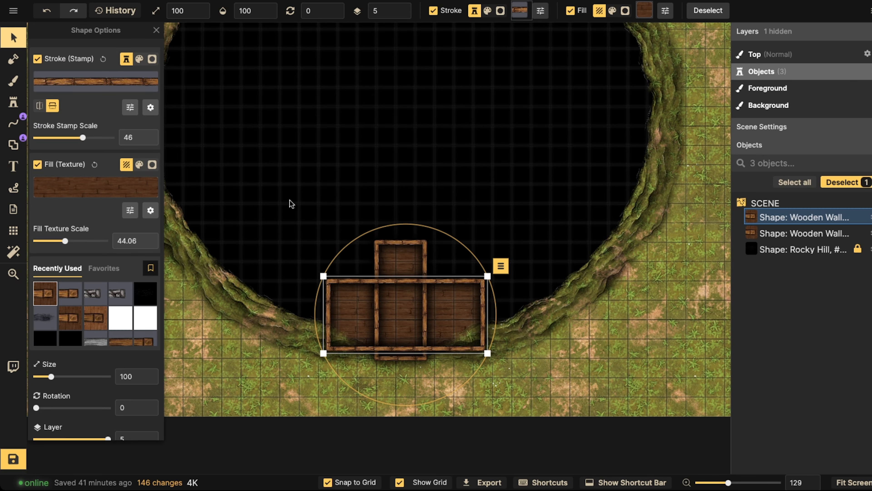
key("ctrl+z")
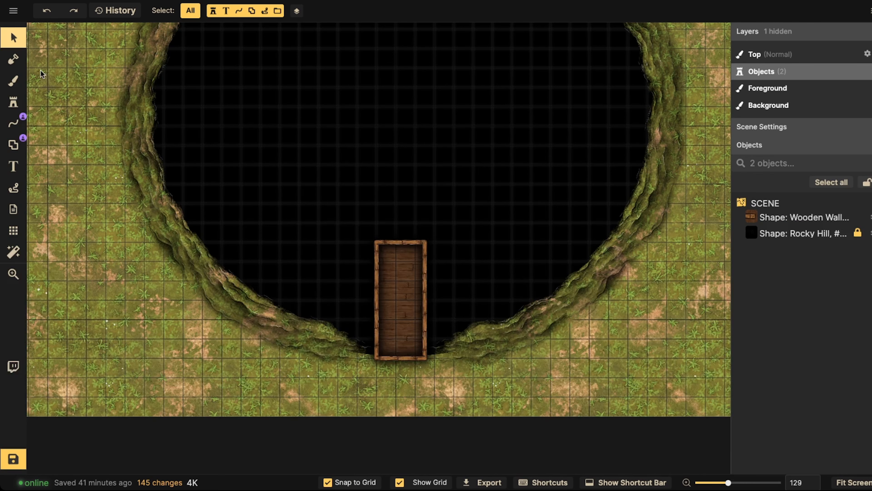
- Enable shape merging and add a 6 x 3.5 cell wooden rectangle across the narrow one, joining them into one building
left_click(13, 144)
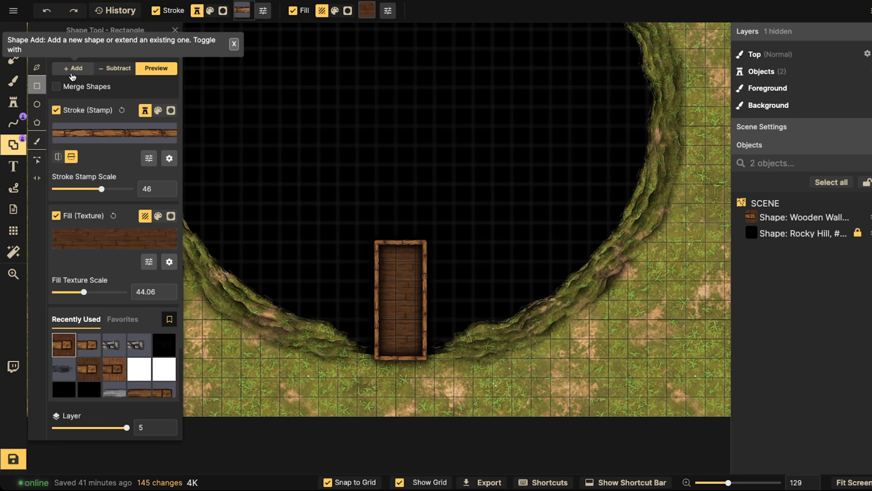
left_click(56, 86)
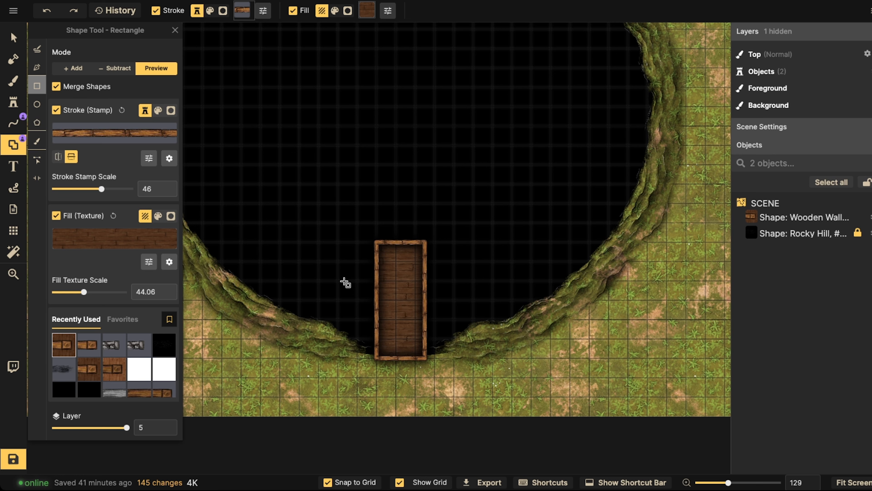
left_click_drag(345, 282, 462, 348)
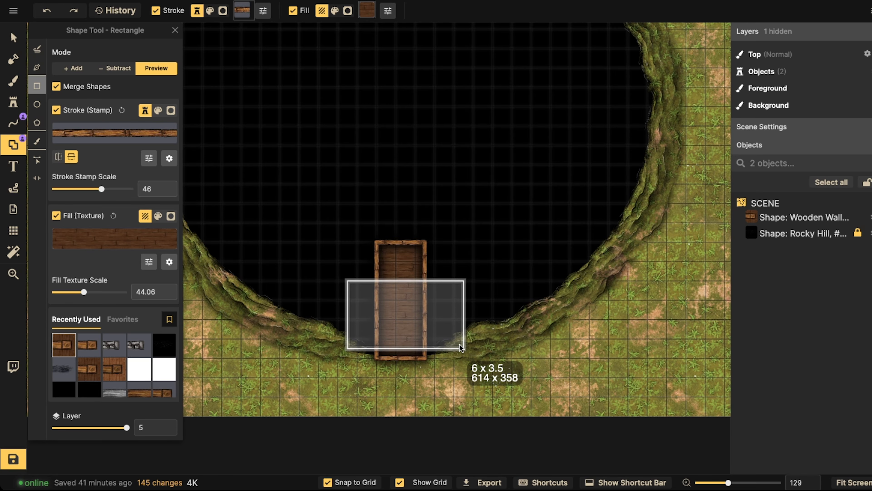
left_click_drag(459, 343, 459, 344)
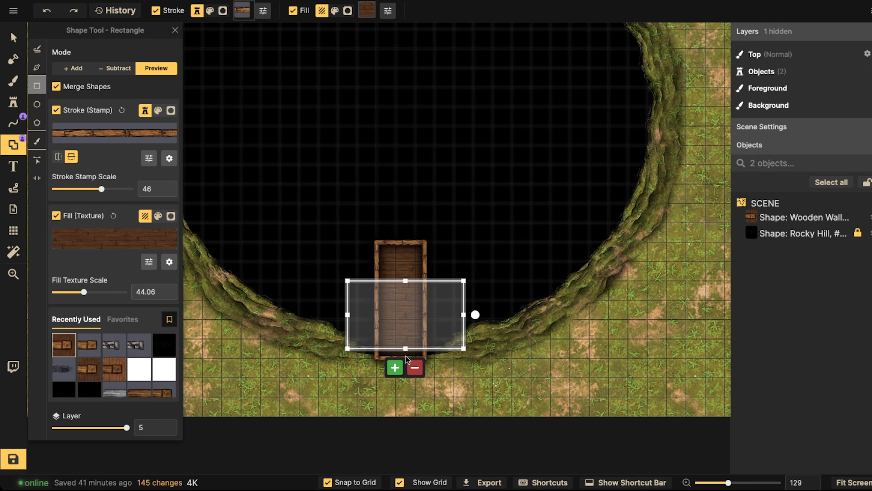
left_click(395, 367)
key("v")
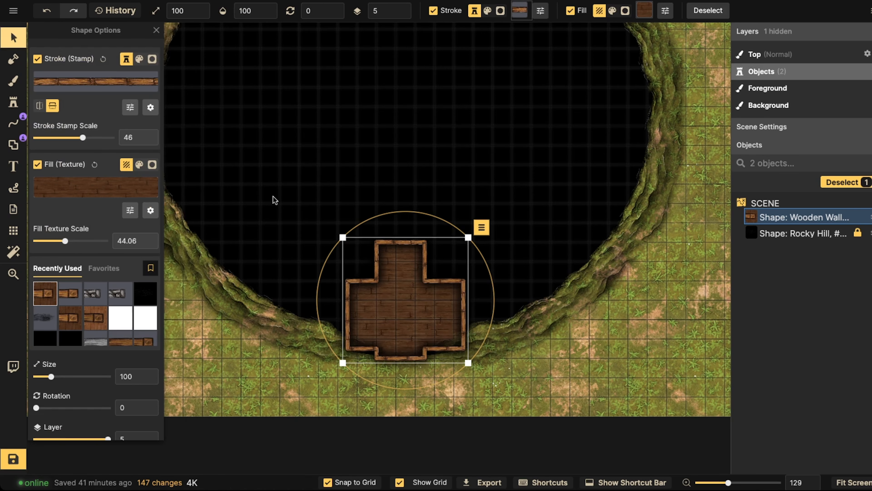
- Try placing the wooden building on layer 0 beneath the pit, and return it to layer 5
scroll(416, 320, "down", 1)
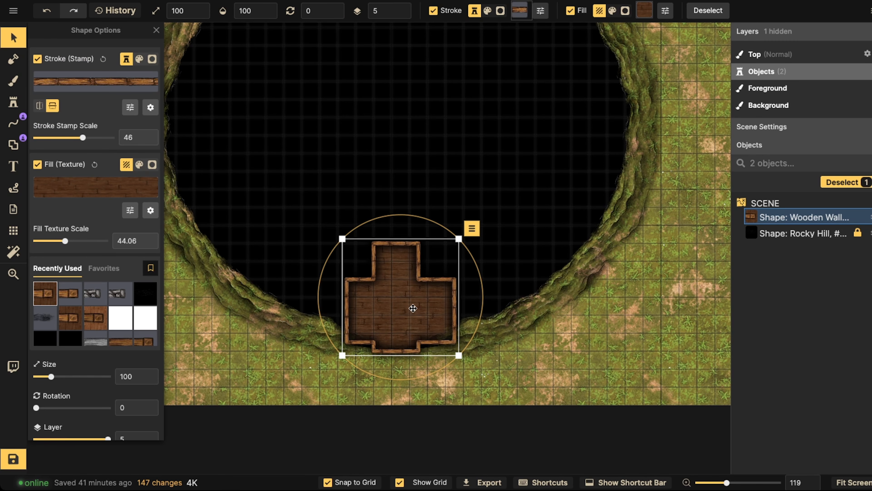
left_click(408, 12)
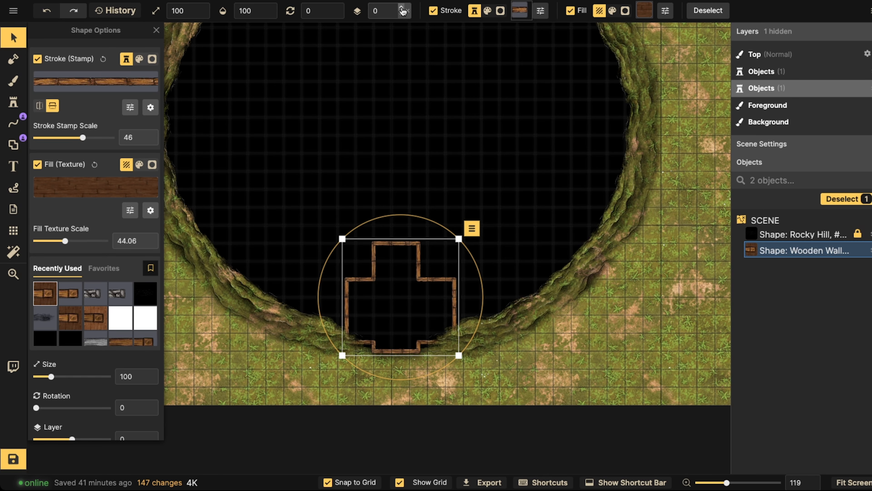
left_click(402, 9)
left_click(402, 8)
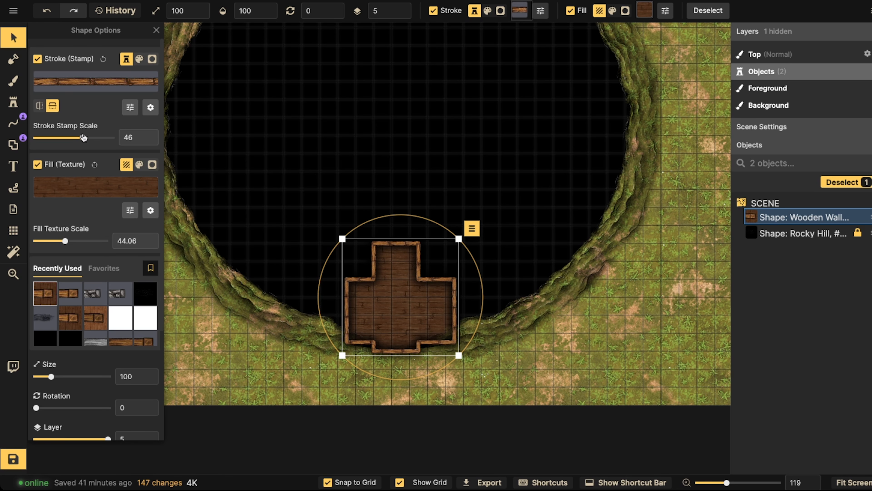
left_click(845, 233)
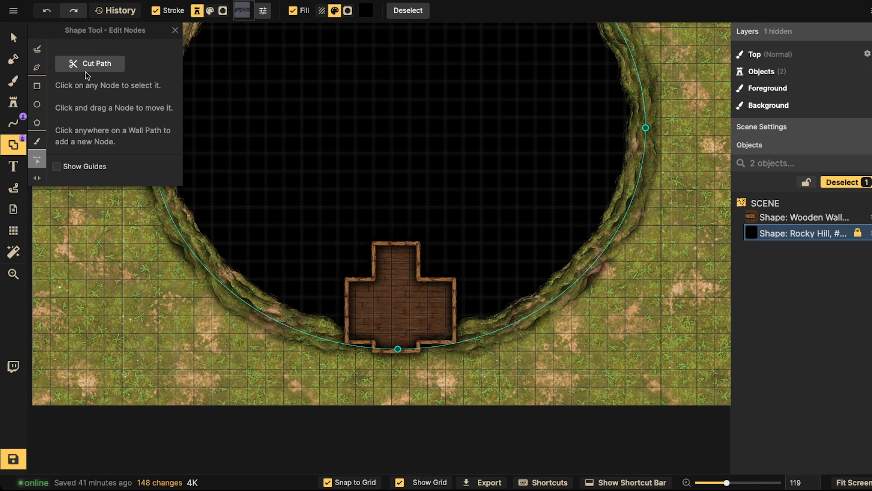
left_click(22, 44)
left_click(400, 274)
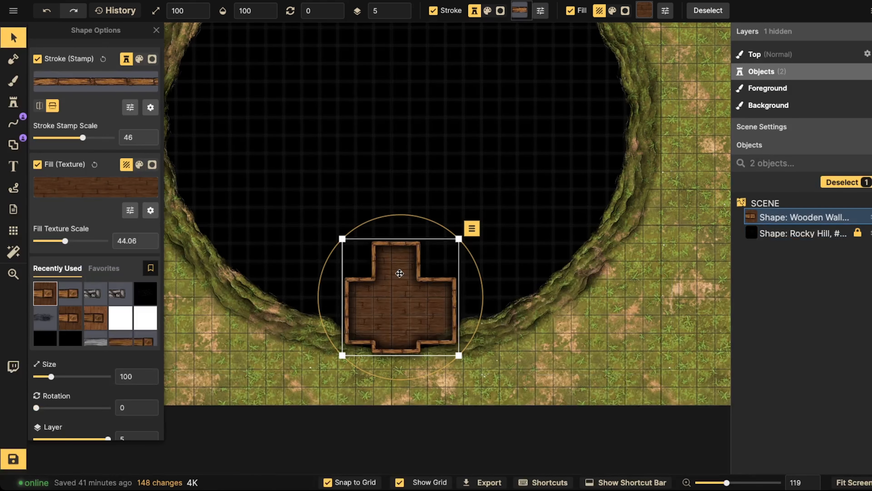
- Set the Rocky Hill shape's stroke offset to -33 and its stroke layer offset to 10
left_click(777, 235)
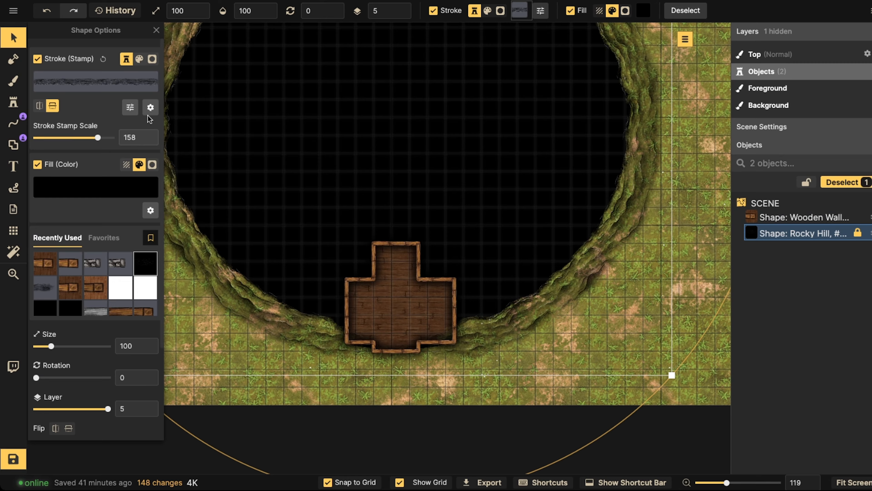
left_click(150, 107)
left_click(198, 59)
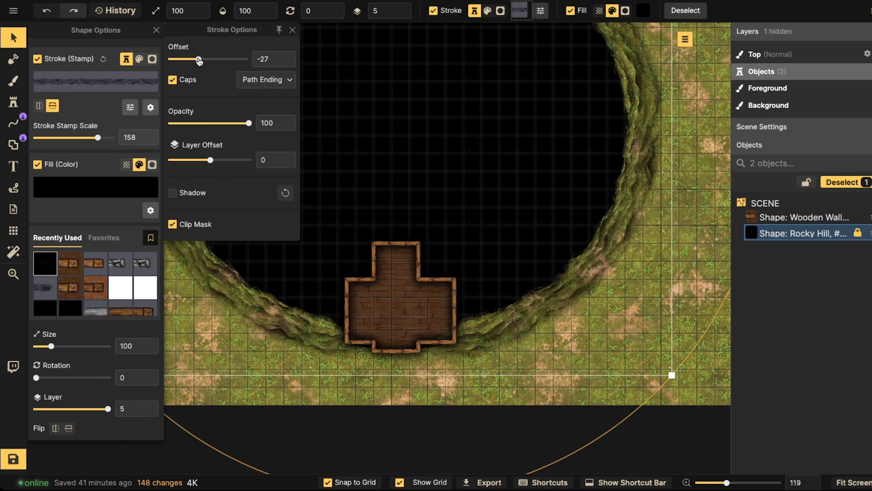
left_click_drag(198, 60, 195, 59)
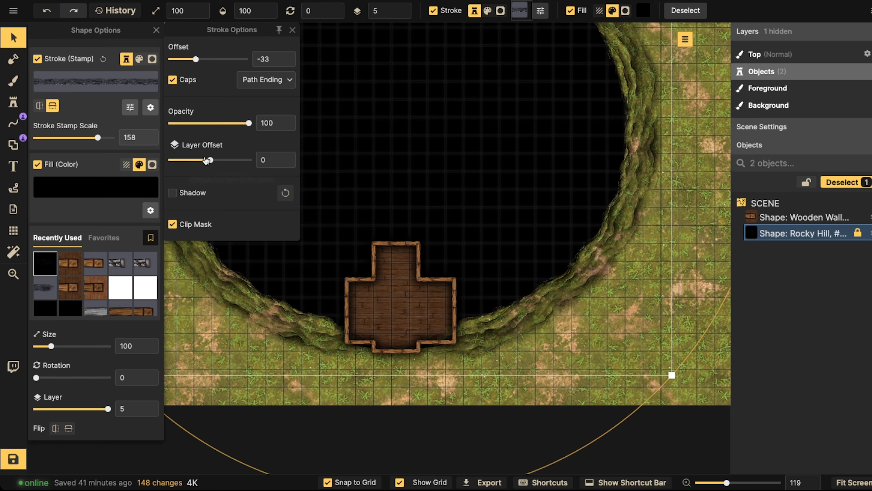
left_click_drag(206, 160, 257, 158)
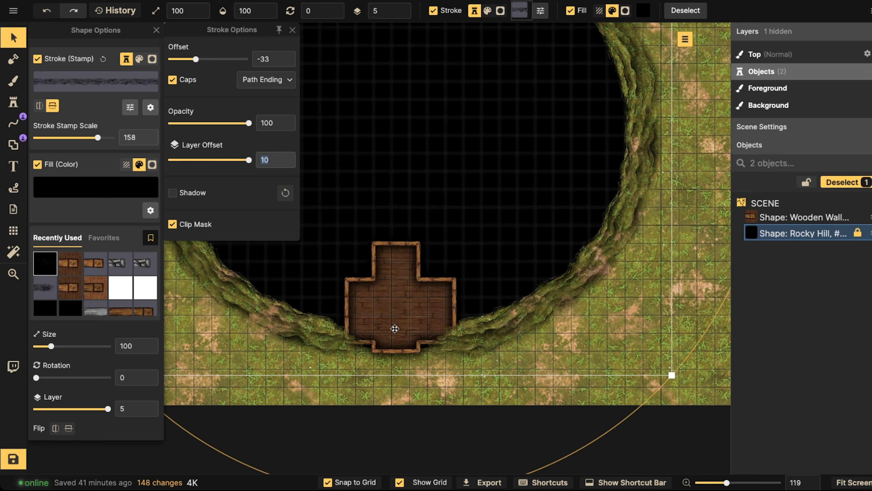
left_click(413, 318)
left_click(14, 38)
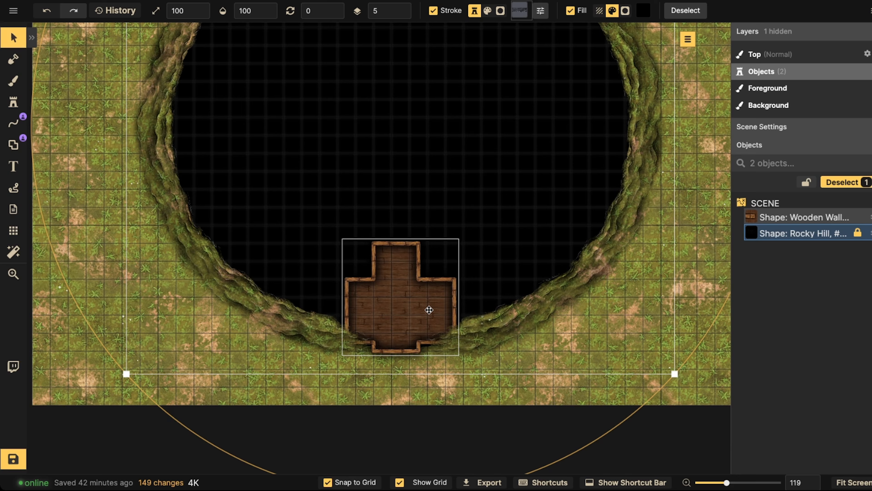
- Extend the wooden building's narrow end farther into the pit by merging a grid-snapped 2.5 x 5 cell rectangle onto it
left_click(424, 296)
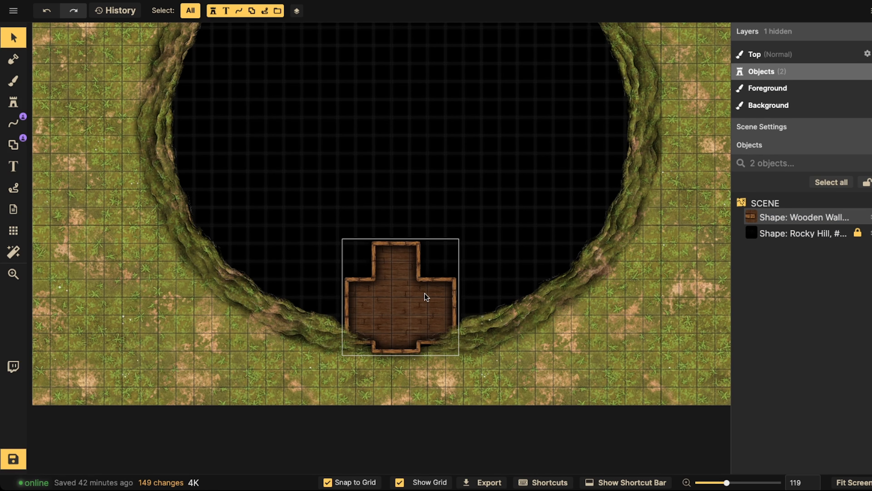
left_click(327, 482)
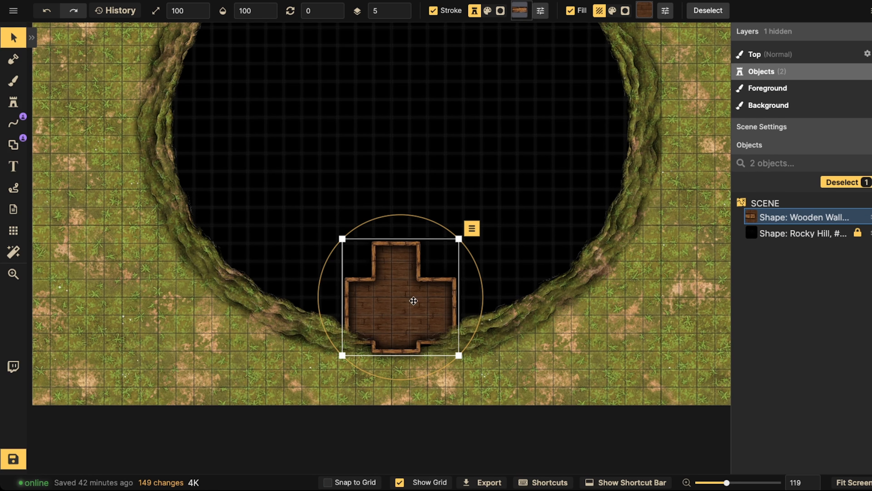
left_click(13, 145)
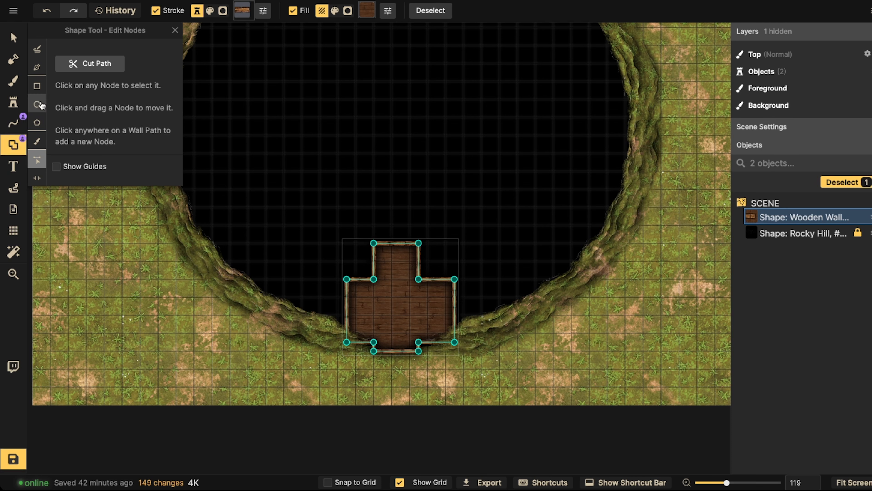
left_click(37, 85)
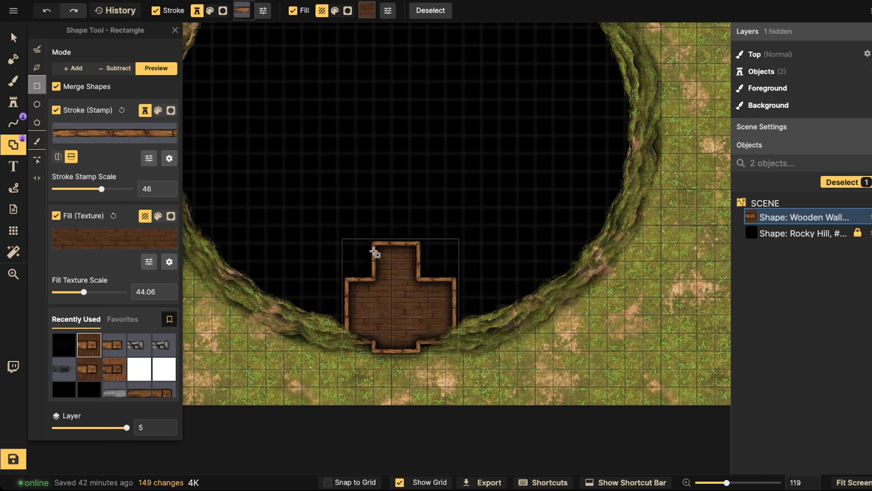
scroll(375, 213, "up", 3)
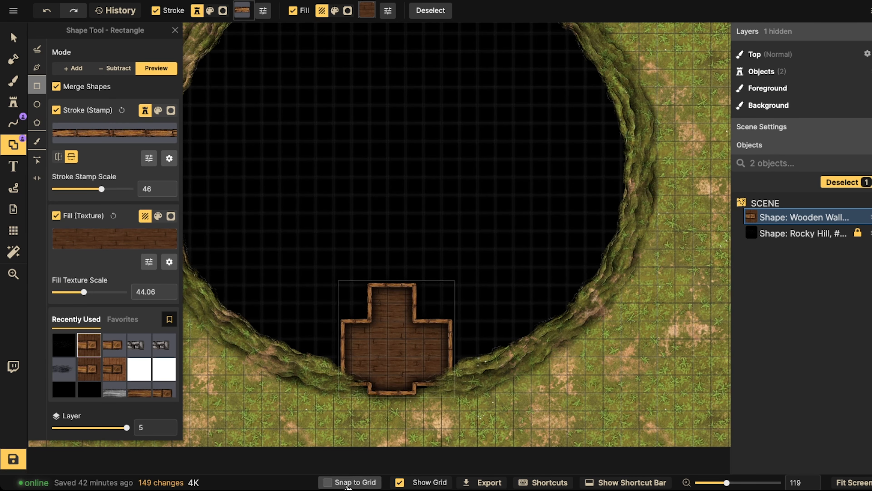
left_click(328, 481)
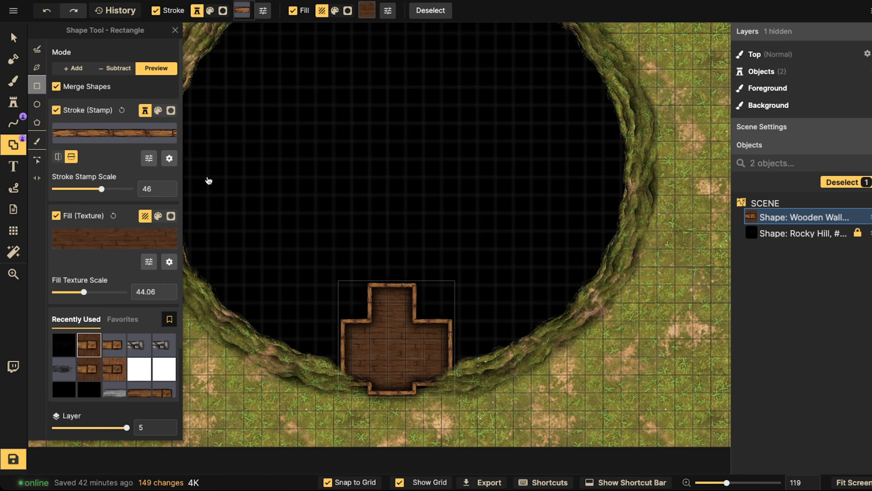
left_click_drag(370, 218, 412, 299)
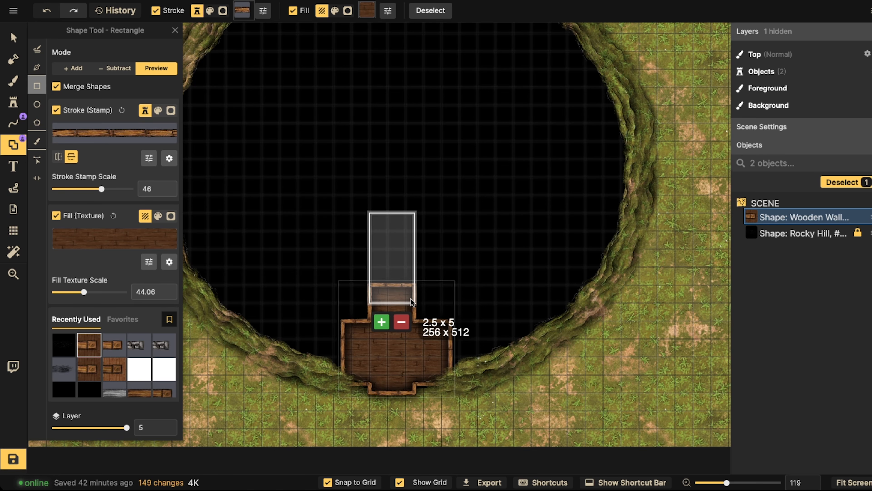
left_click(382, 322)
scroll(368, 261, "up", 3)
left_click(359, 269)
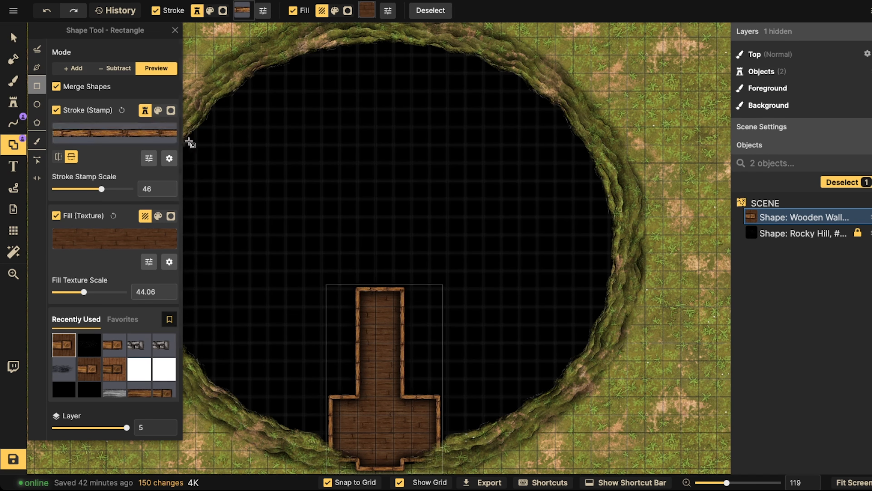
scroll(220, 142, "down", 4)
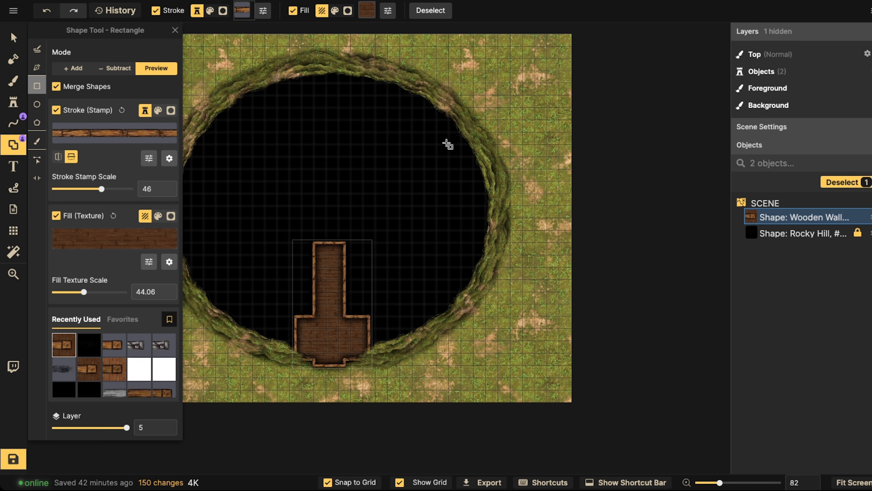
left_click(37, 103)
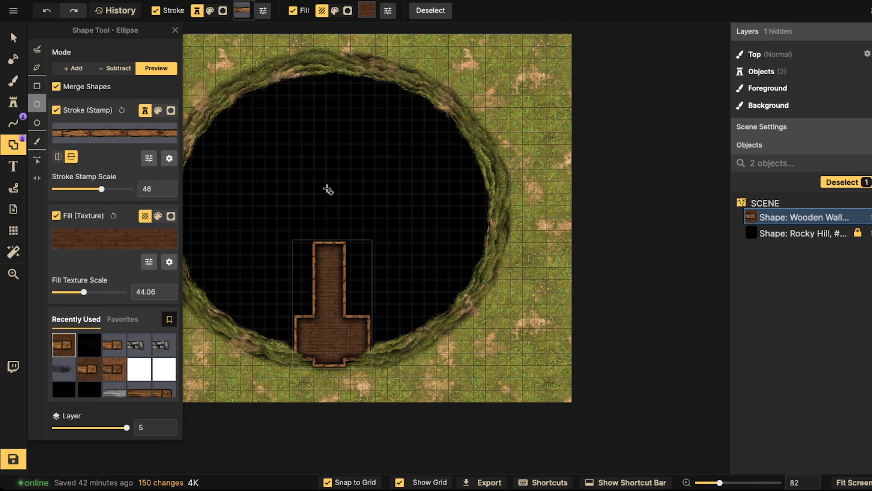
left_click_drag(339, 209, 369, 247)
left_click(6, 39)
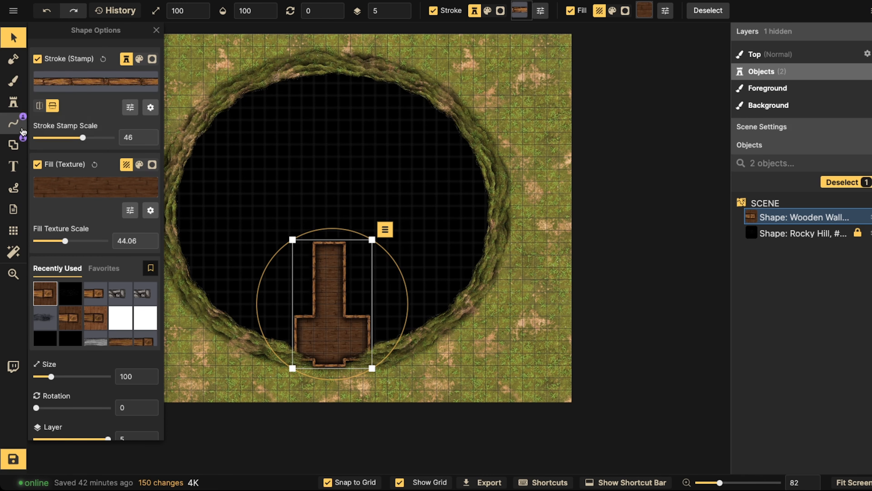
left_click(13, 144)
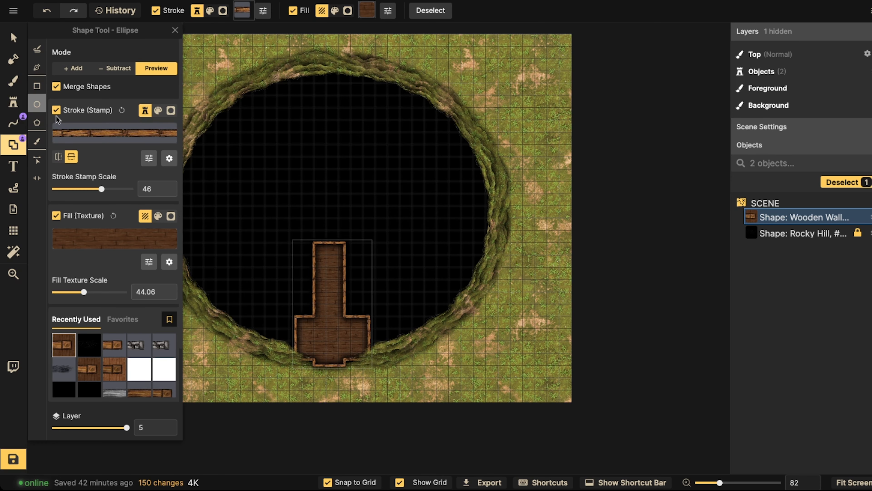
left_click_drag(328, 177, 373, 229)
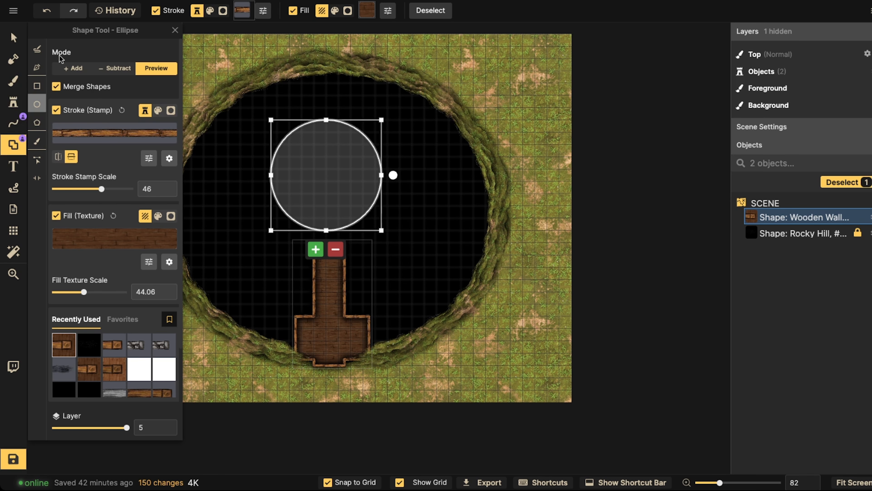
left_click(13, 37)
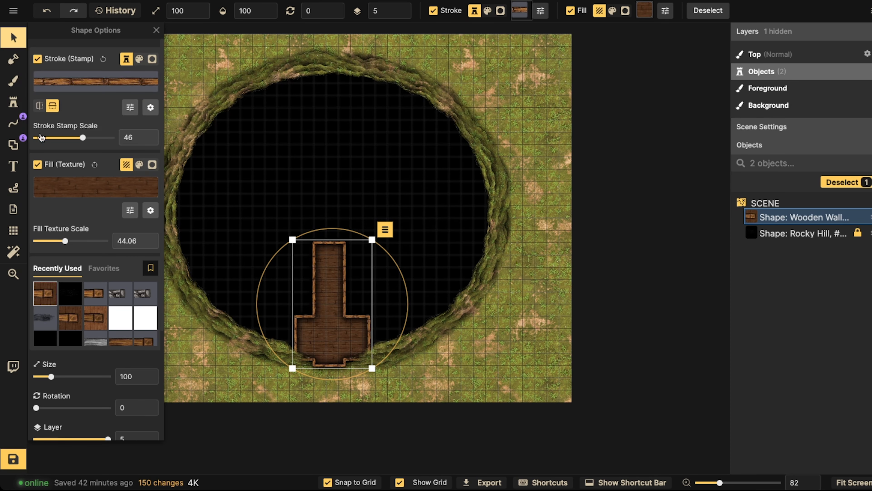
- Turn off grid snapping and merge a circular wooden room onto the corridor's inner end, centred on the corridor
left_click(14, 144)
left_click_drag(331, 179, 385, 240)
left_click_drag(353, 186, 333, 208)
left_click(329, 481)
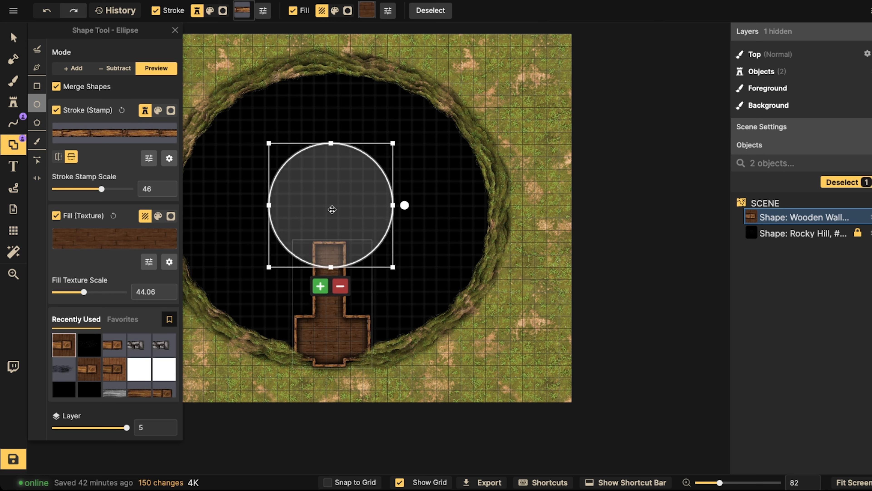
scroll(332, 209, "down", 10)
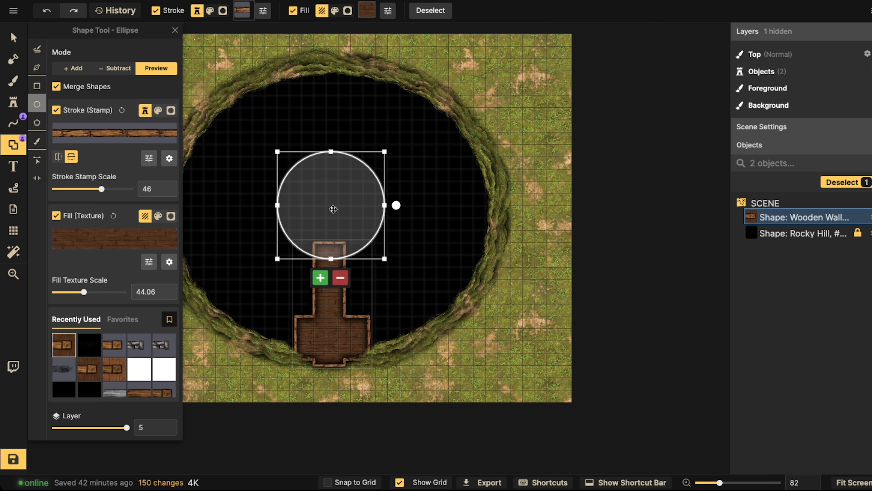
scroll(332, 209, "down", 4)
mouse_move(333, 208)
left_mouse_down()
mouse_move(329, 126)
mouse_move(217, 161)
mouse_move(290, 218)
mouse_move(329, 216)
left_mouse_up()
left_click(319, 279)
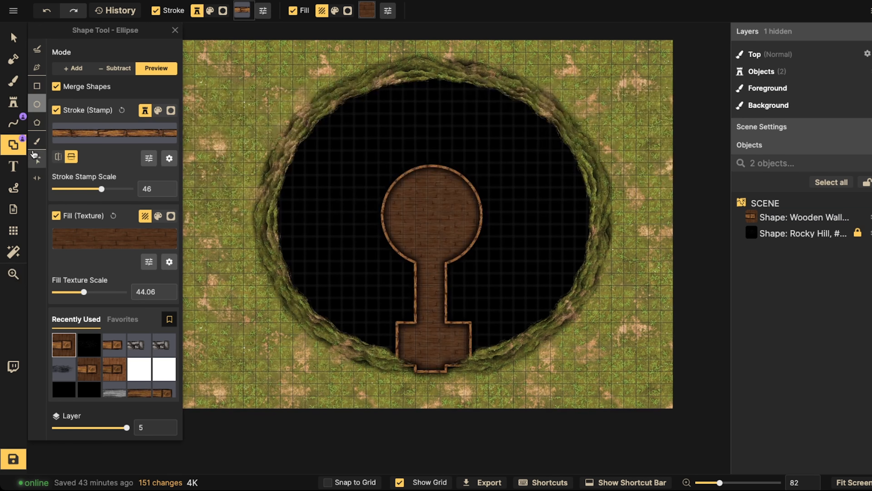
- Merge a long, narrow horizontal rectangle through the circular room's centre to form an arm on each side
left_click(37, 86)
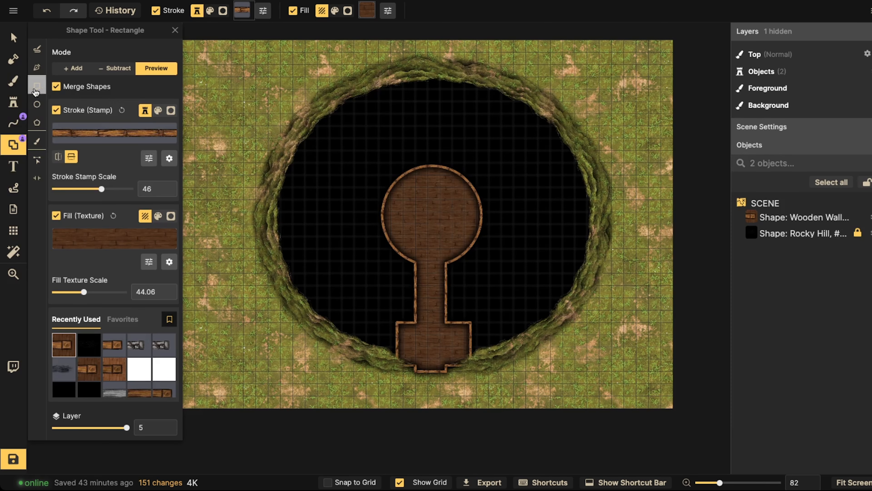
left_click_drag(305, 214, 389, 242)
left_click_drag(369, 214, 525, 214)
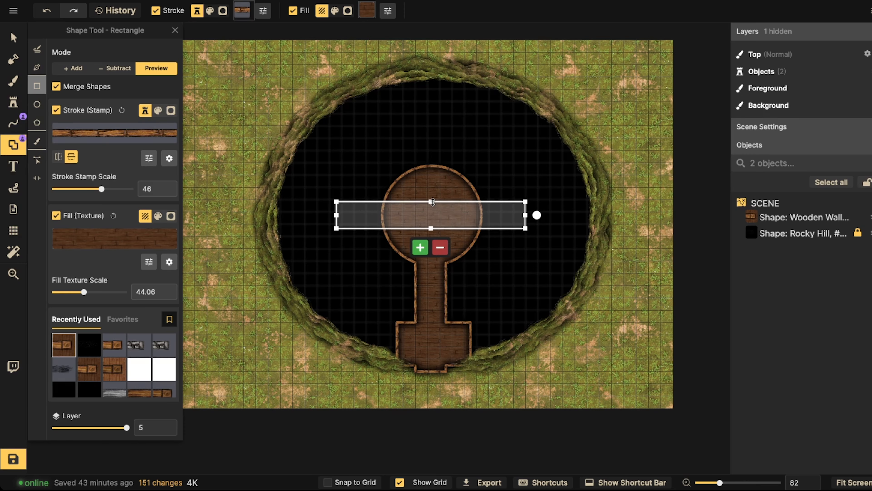
left_click_drag(432, 202, 433, 204)
left_click_drag(429, 215, 431, 213)
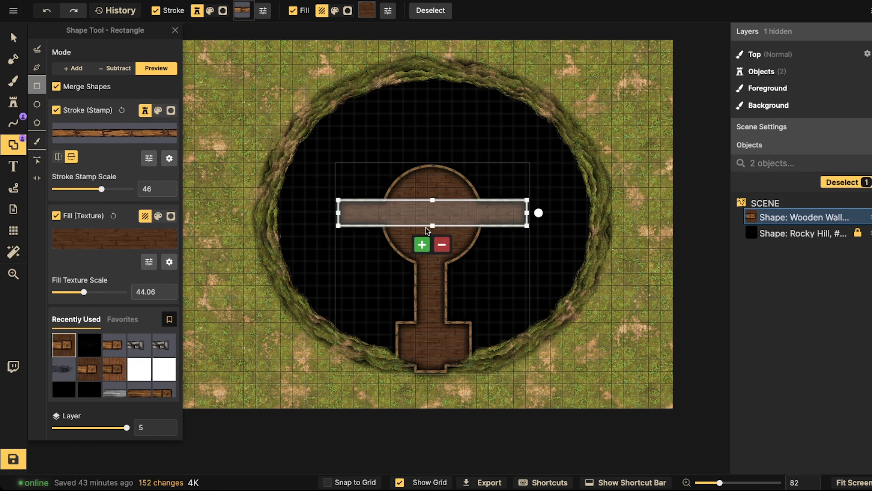
- Rotate the rectangle diagonally, shorten it, and merge short diagonal arms onto the lower-left and lower-right of the circular room
key("q")
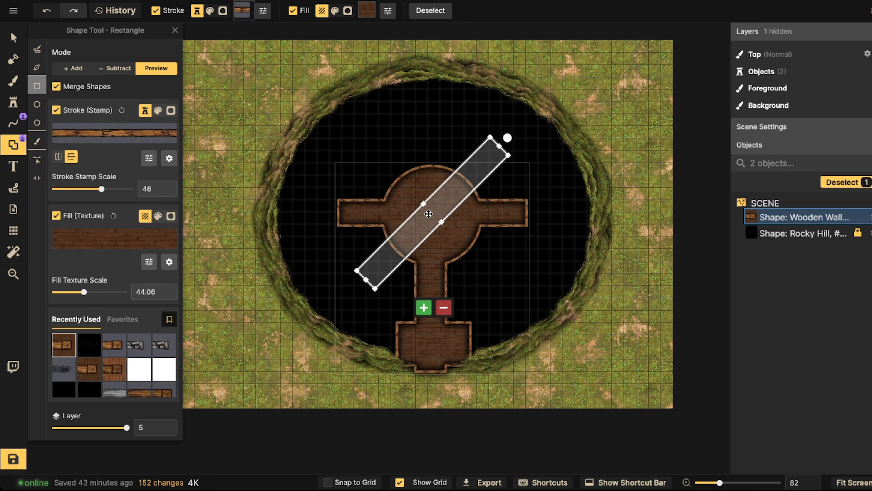
left_click_drag(499, 148, 408, 239)
left_click_drag(388, 249, 383, 256)
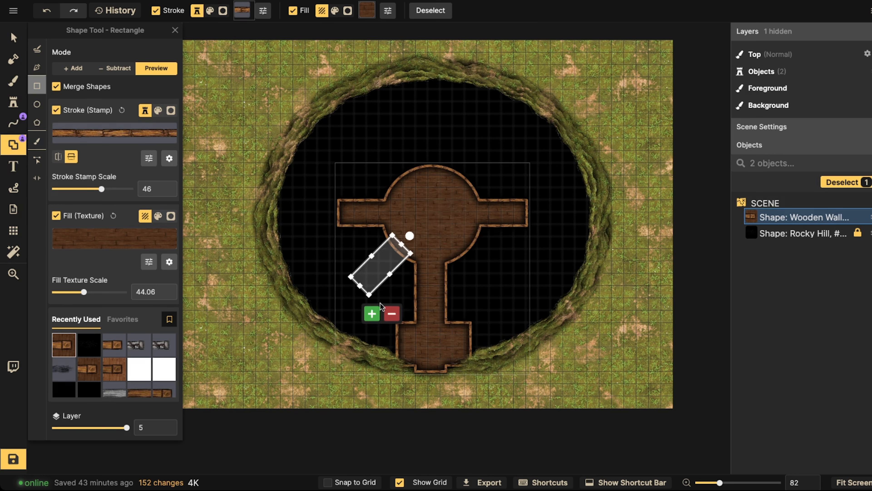
left_click(375, 312)
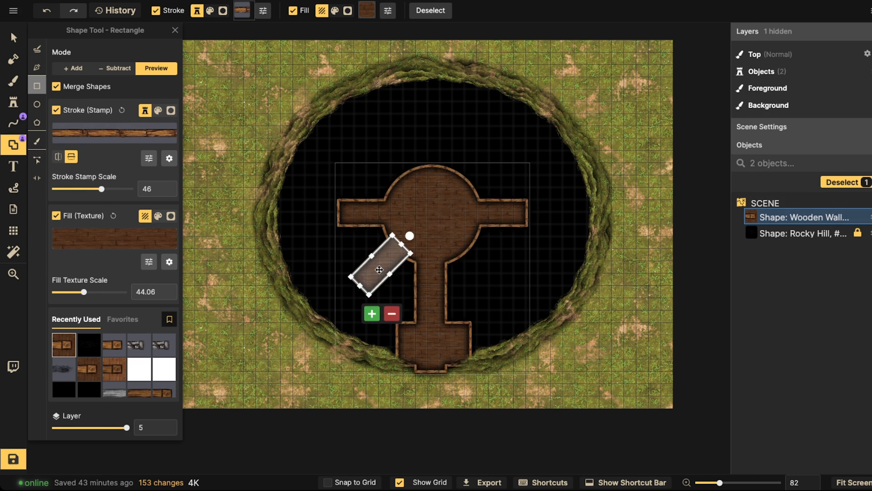
left_click_drag(380, 266, 320, 250)
left_click(471, 314)
- Merge a diagonal room onto the lower-left arm and an upright room onto the west arm, joining them with an overlapping rectangle
left_click(355, 342)
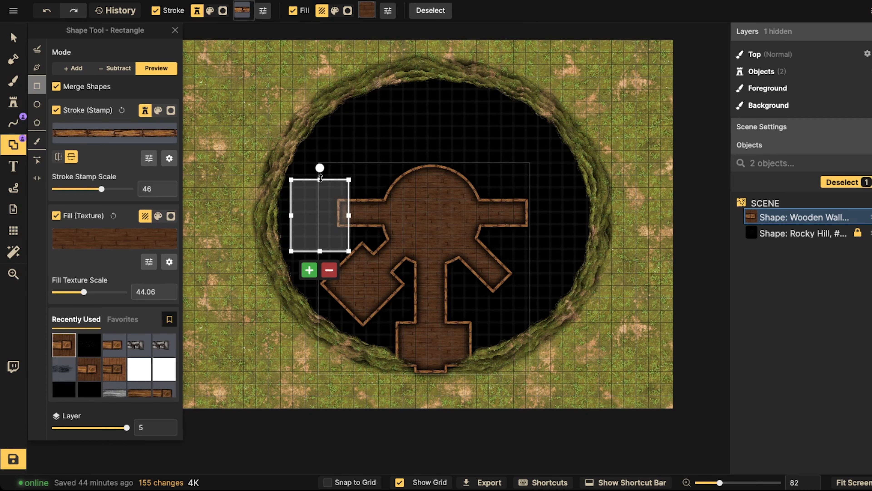
left_click_drag(321, 178, 320, 164)
left_click_drag(320, 206, 341, 260)
left_click(311, 272)
left_click_drag(341, 216, 503, 129)
left_click(330, 302)
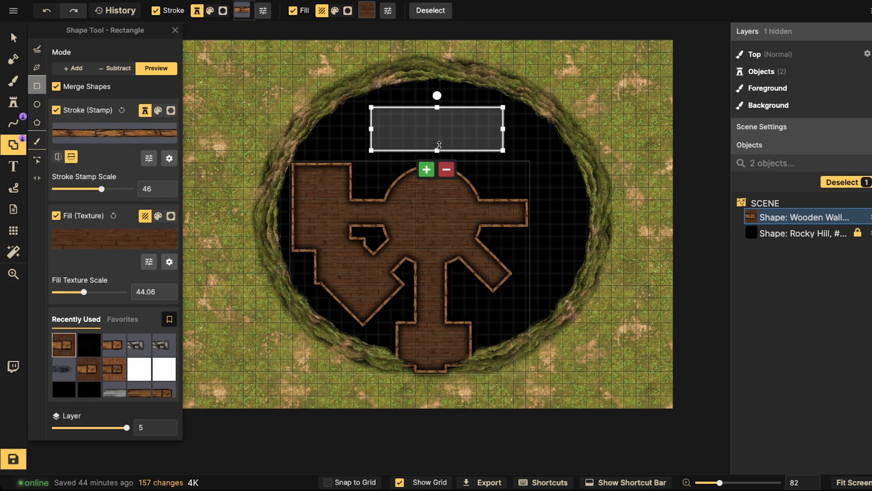
- Enlarge and centre the rectangle above the circular room so it overlaps its upper edge, and merge it as a large room
left_click_drag(437, 150, 426, 177)
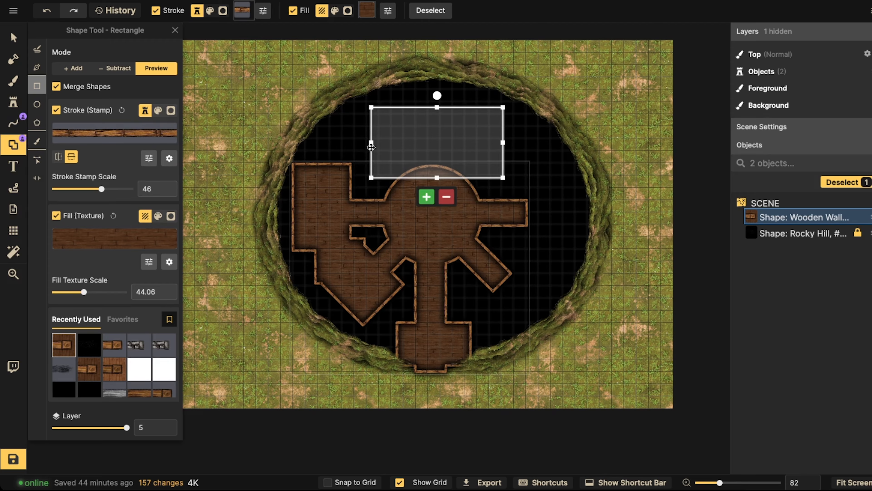
left_click_drag(372, 142, 368, 142)
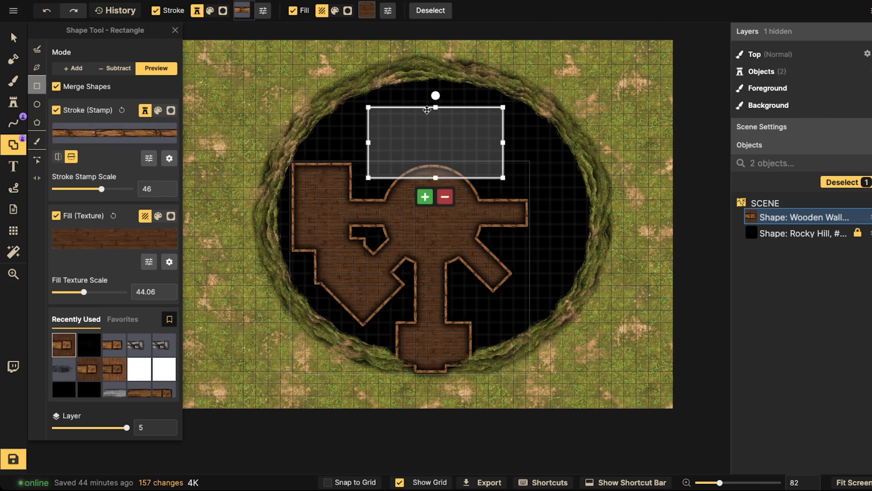
left_click_drag(433, 108, 432, 101)
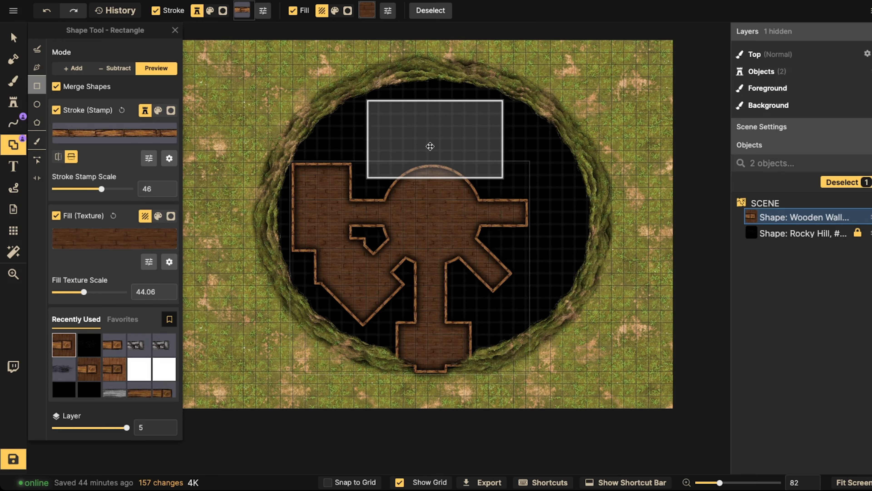
left_click_drag(432, 145, 431, 147)
left_click_drag(434, 98, 434, 97)
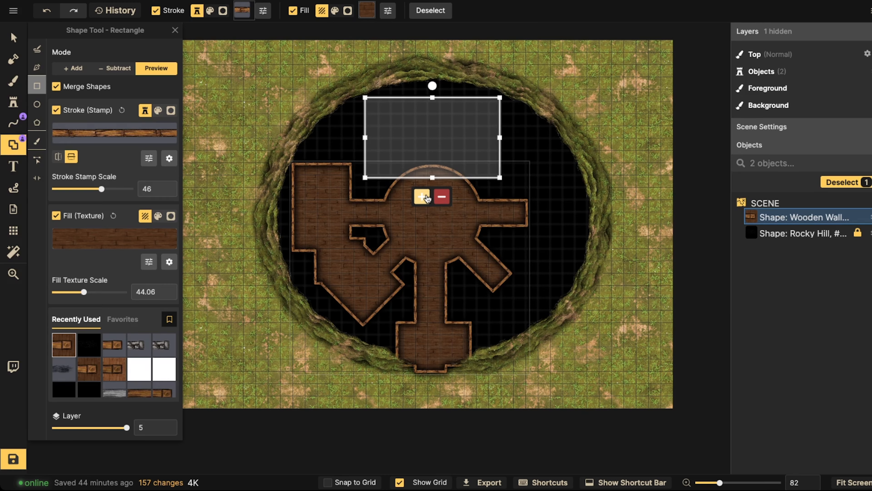
left_click(422, 196)
- Resize and rotate a rectangle diagonally over the end of the lower-right arm and merge it as a room
left_click_drag(446, 172, 511, 260)
scroll(465, 249, "down", 1)
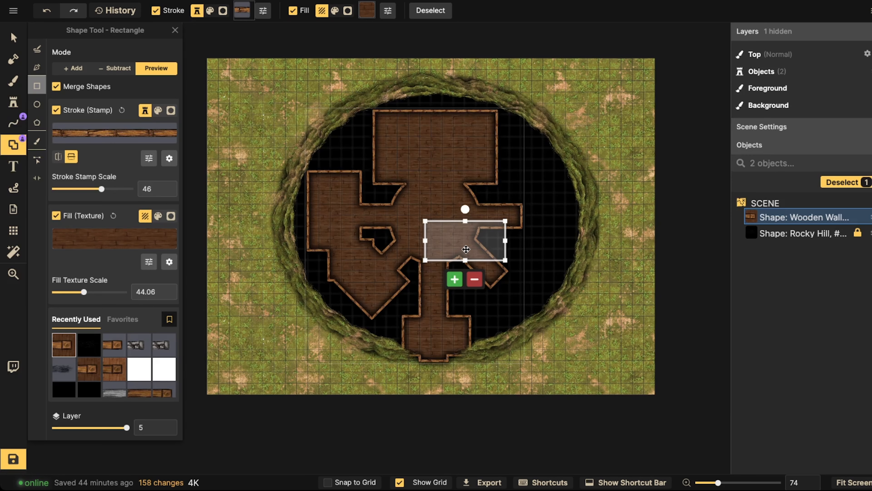
left_click_drag(465, 207, 513, 279)
left_click_drag(482, 311, 484, 308)
left_click_drag(537, 251, 530, 258)
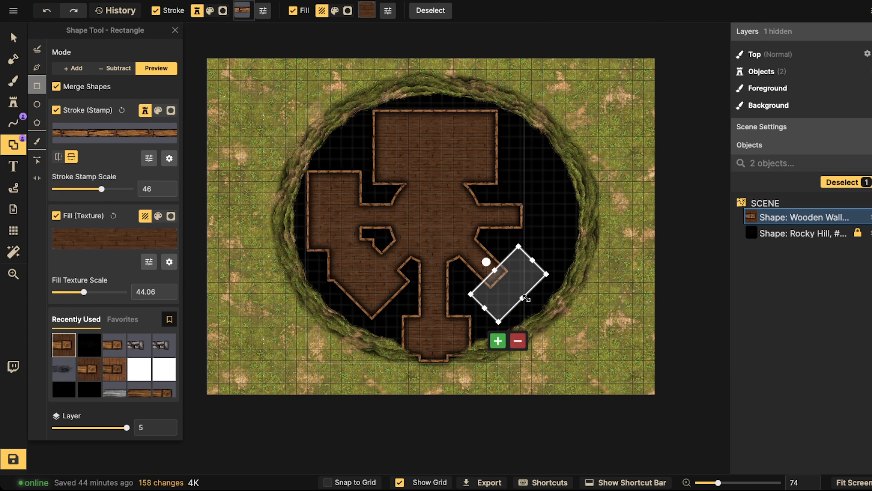
left_click_drag(526, 296, 539, 182)
left_click(501, 348)
- Merge an upright room onto the east arm and extend it upward with a smaller rectangle offset toward the map's centre
scroll(529, 214, "up", 3)
left_click_drag(540, 244, 540, 240)
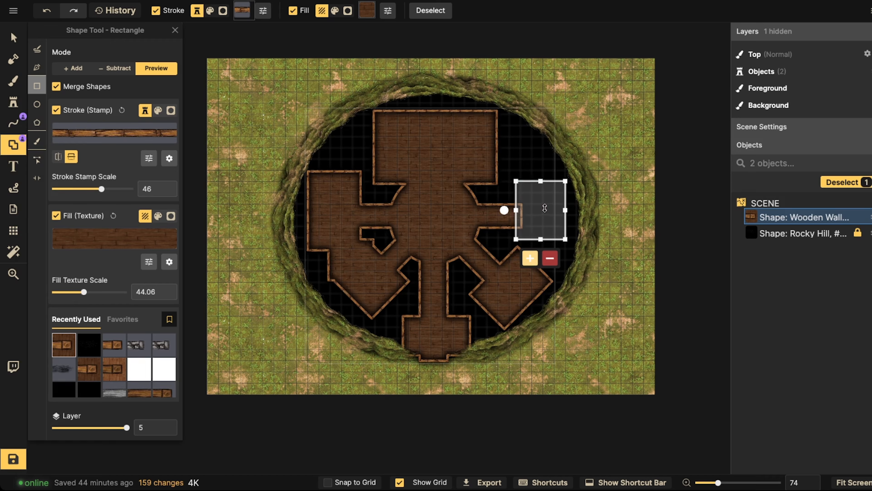
left_click_drag(541, 208, 531, 184)
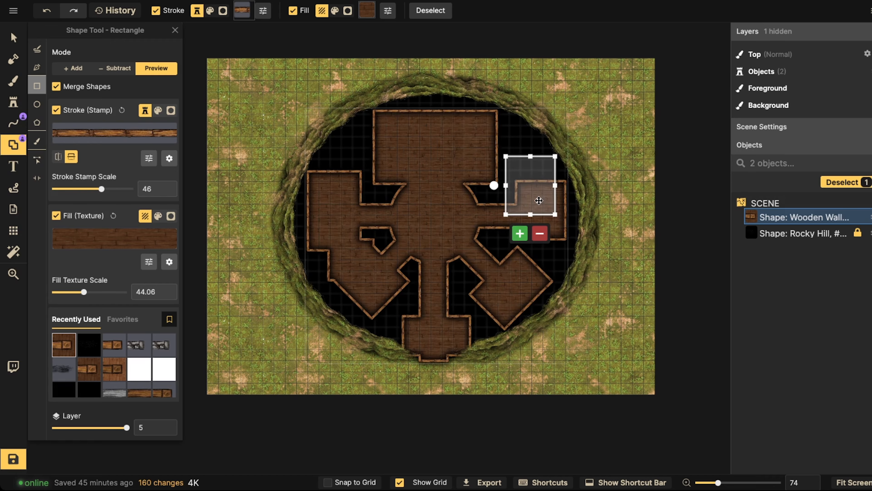
left_click_drag(531, 213, 530, 179)
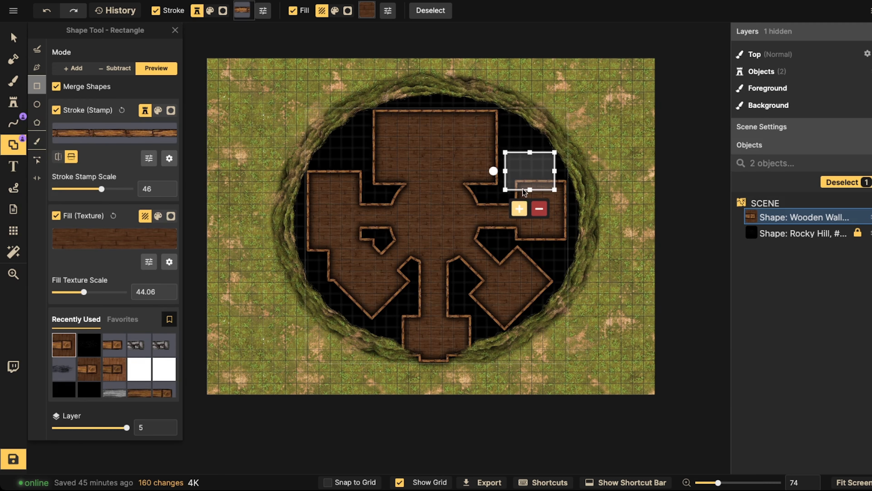
left_click(519, 208)
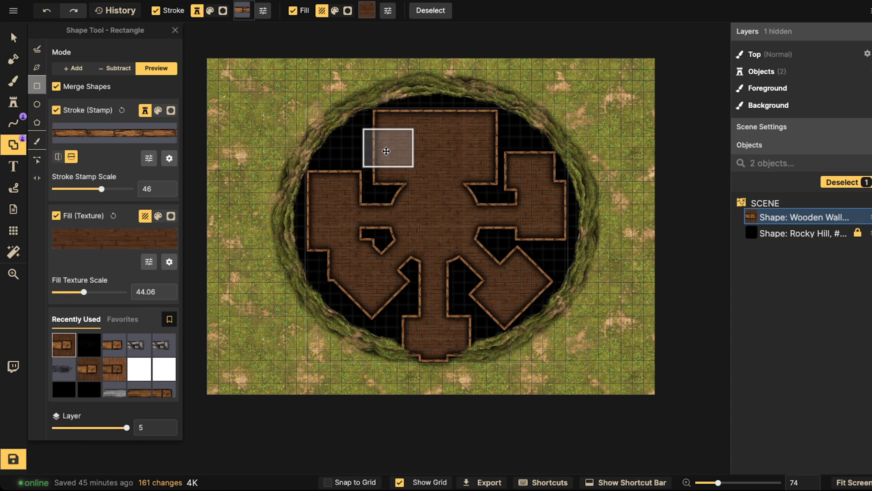
- Merge the small rectangle onto the west wall of the large upper room as a shallow alcove
left_click(375, 147)
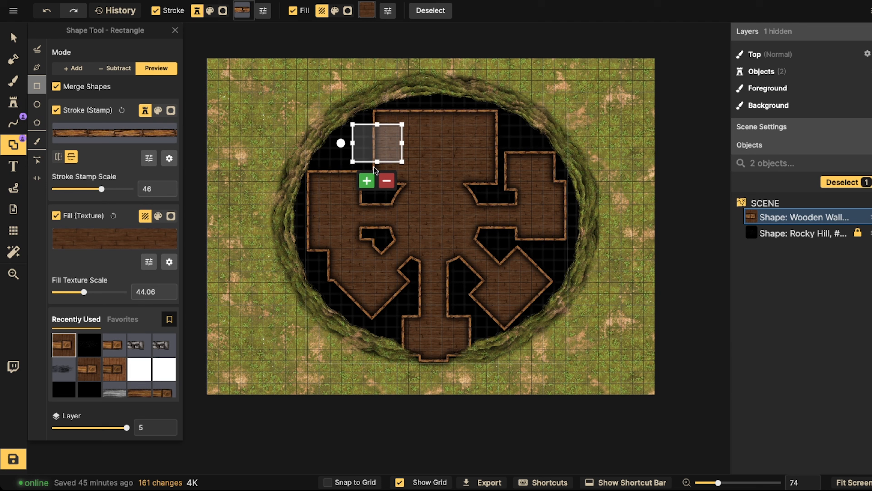
left_click(367, 181)
scroll(343, 184, "down", 3)
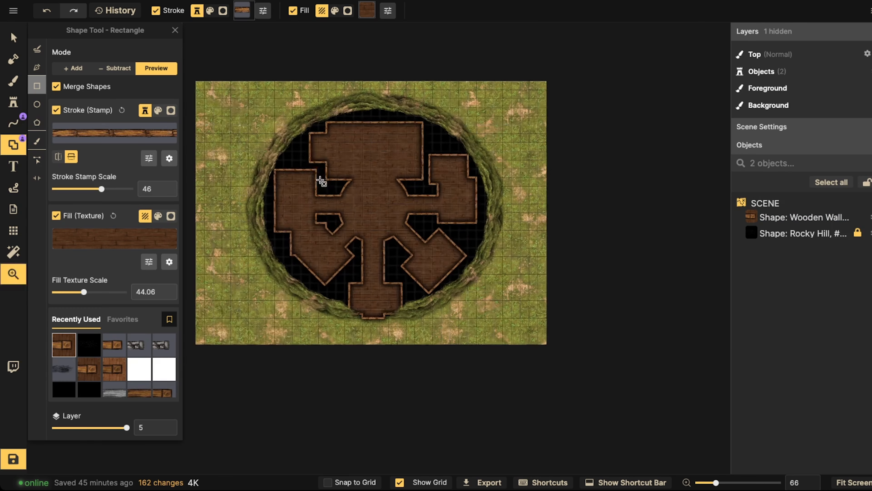
scroll(321, 182, "down", 3)
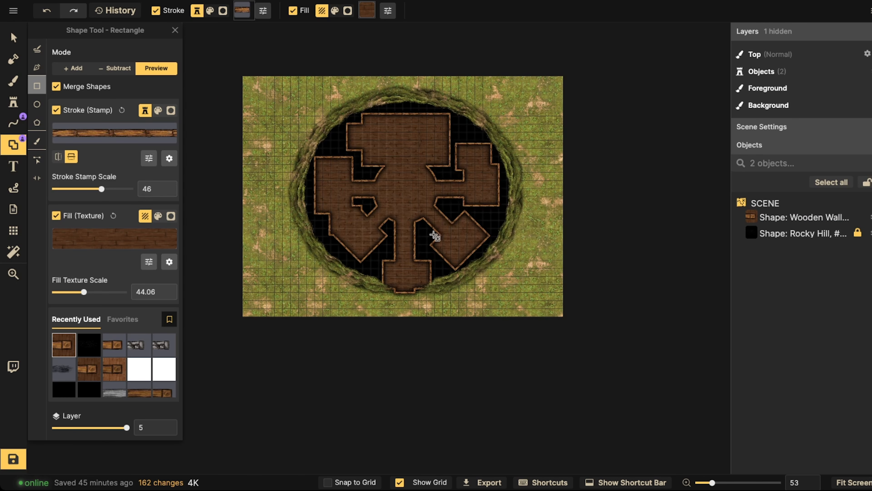
scroll(412, 274, "up", 4)
- Set up a free-drawn line with a solid pure red color stroke
left_click(35, 140)
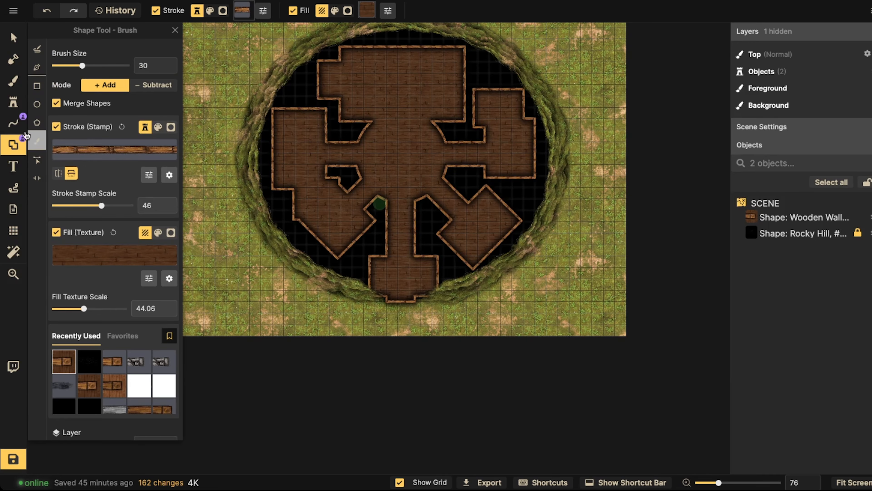
left_click(13, 123)
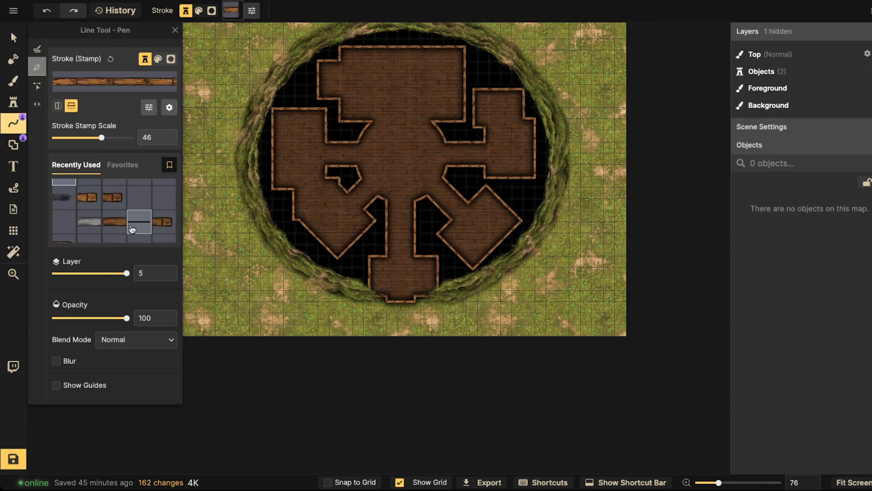
left_click(138, 221)
left_click(63, 110)
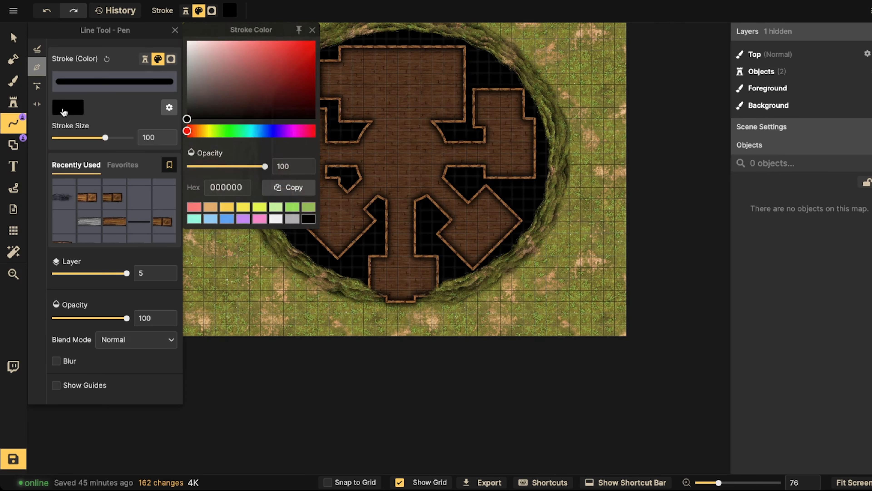
left_click_drag(283, 55, 315, 40)
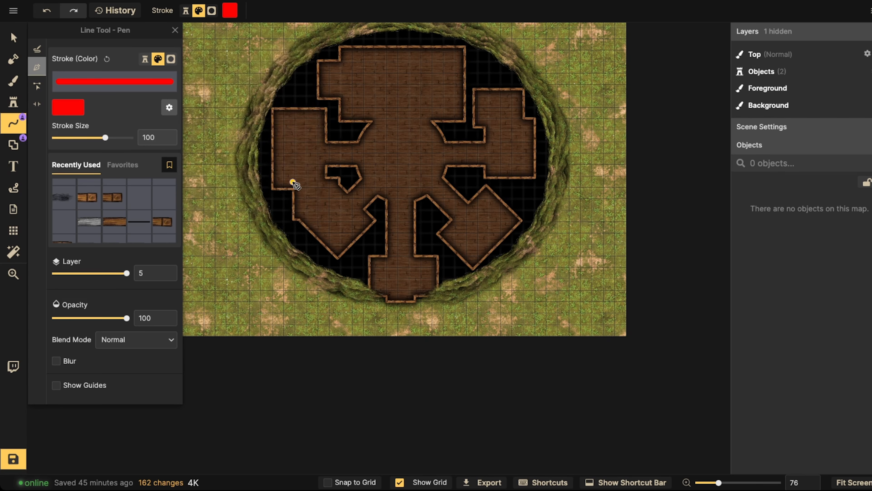
left_click(37, 48)
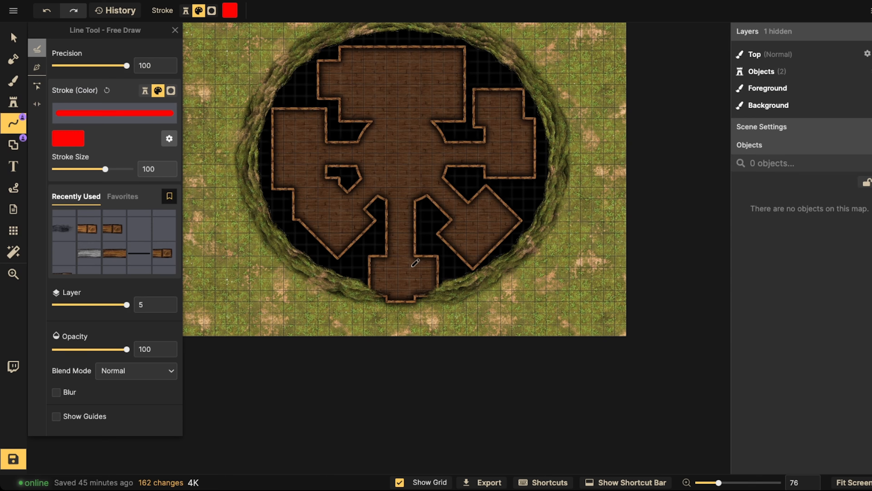
- Set the stroke size to 458 and draw the route from outside the south entrance through the entry room to the central hub
left_click_drag(400, 258, 399, 257)
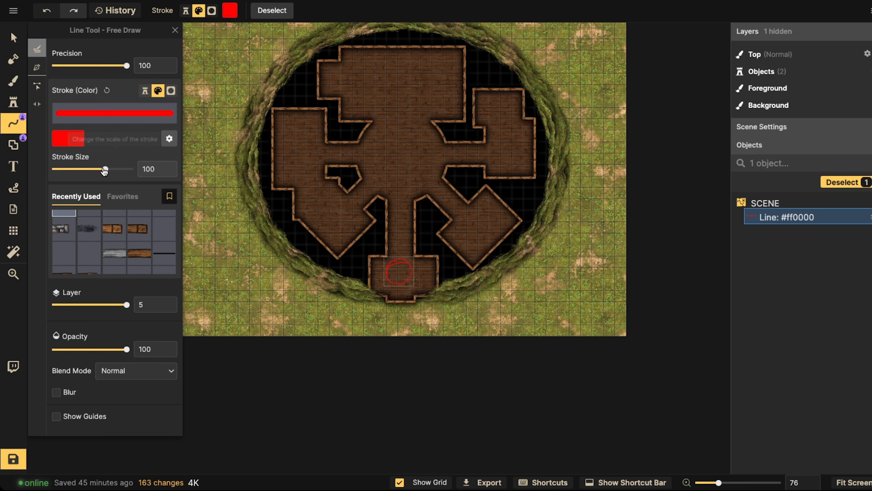
left_click_drag(104, 169, 121, 170)
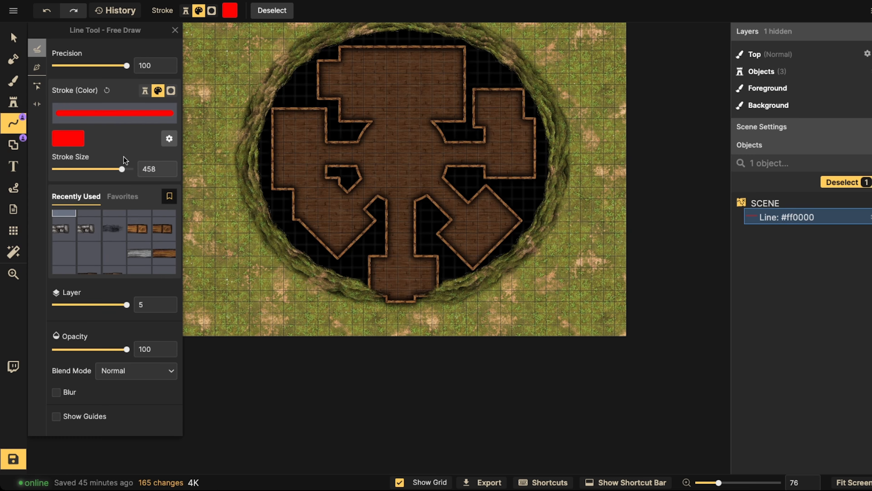
left_click_drag(401, 274, 401, 274)
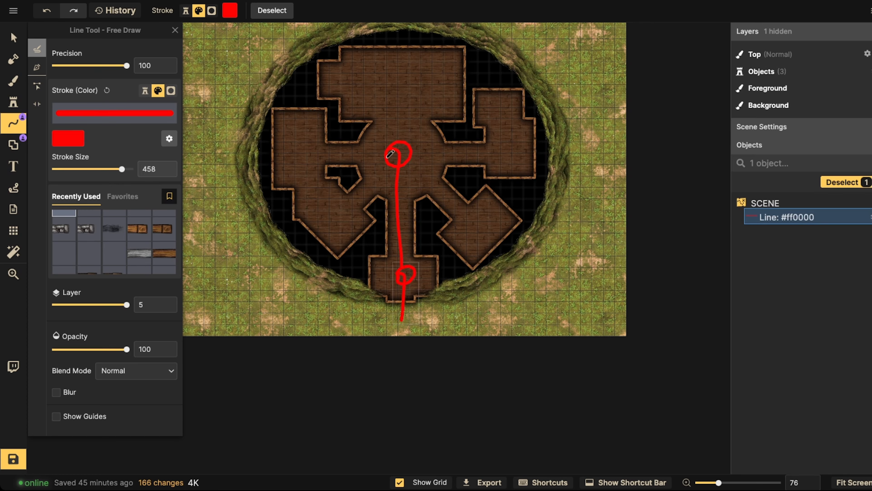
left_click_drag(389, 154, 395, 149)
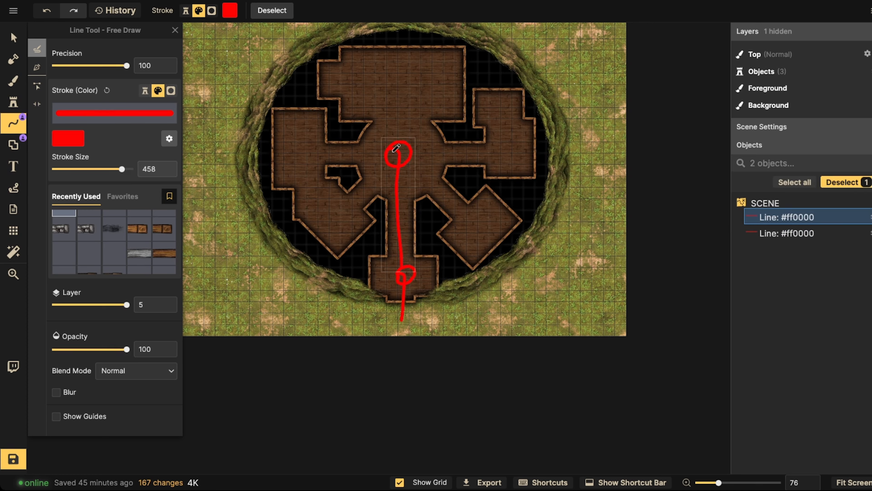
key("Escape")
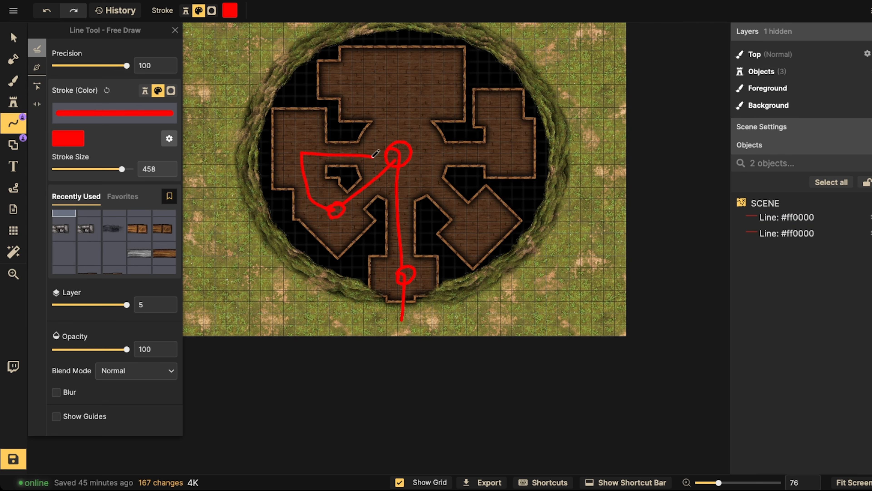
- Draw circled route lines from the central hub through the west rooms and into the southeast, east and large north rooms
left_click_drag(385, 155, 390, 152)
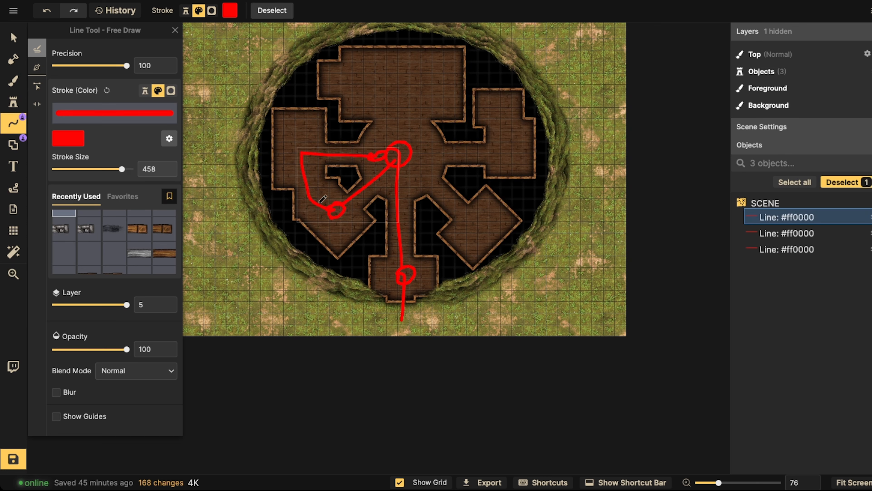
key("Escape")
left_click_drag(487, 221, 485, 229)
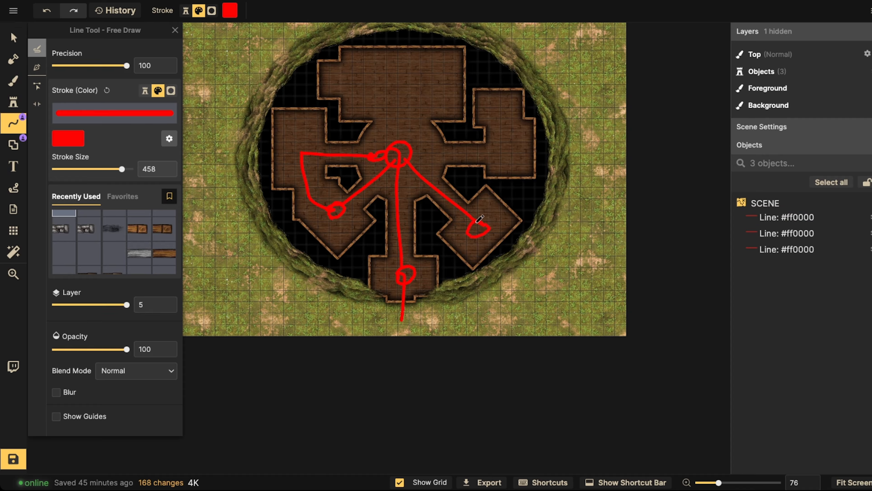
mouse_move(400, 156)
left_mouse_down()
mouse_move(513, 157)
mouse_move(507, 119)
mouse_move(497, 105)
mouse_move(399, 113)
mouse_move(401, 78)
mouse_move(365, 72)
mouse_move(358, 99)
mouse_move(427, 72)
mouse_move(358, 73)
left_mouse_up()
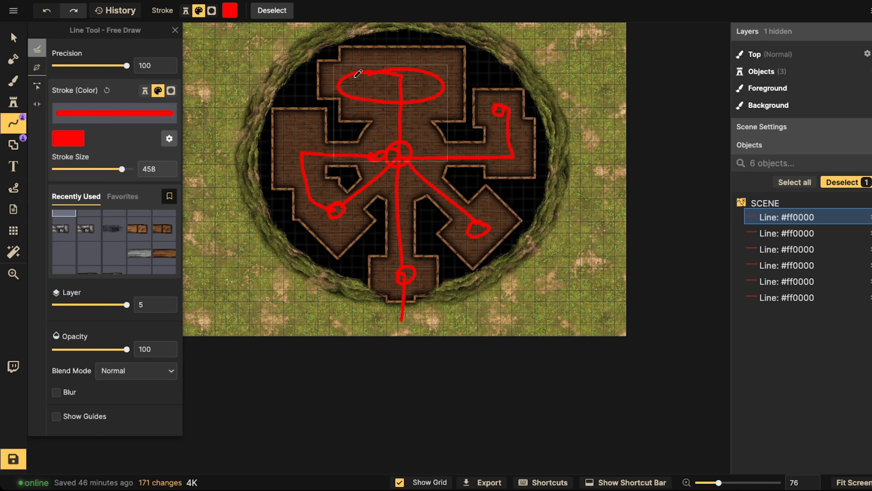
- Delete all the red route lines, leaving only the wooden interior and the rocky pit on the map
key("v")
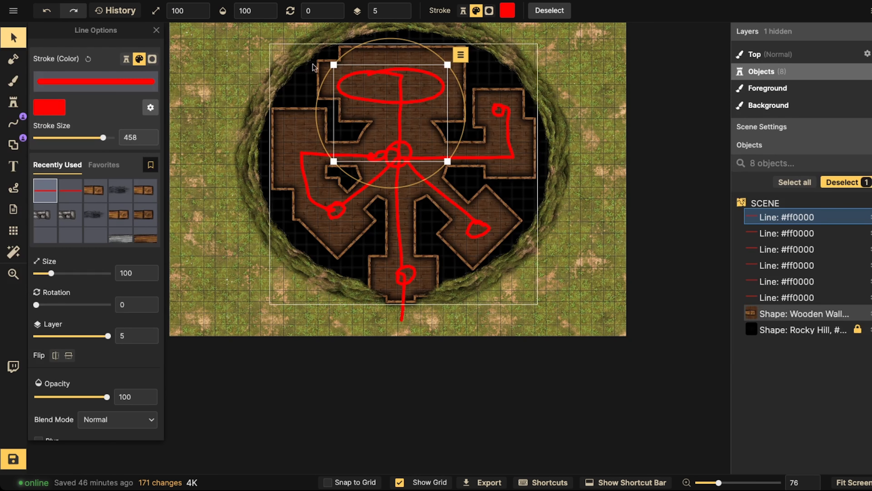
key("Delete")
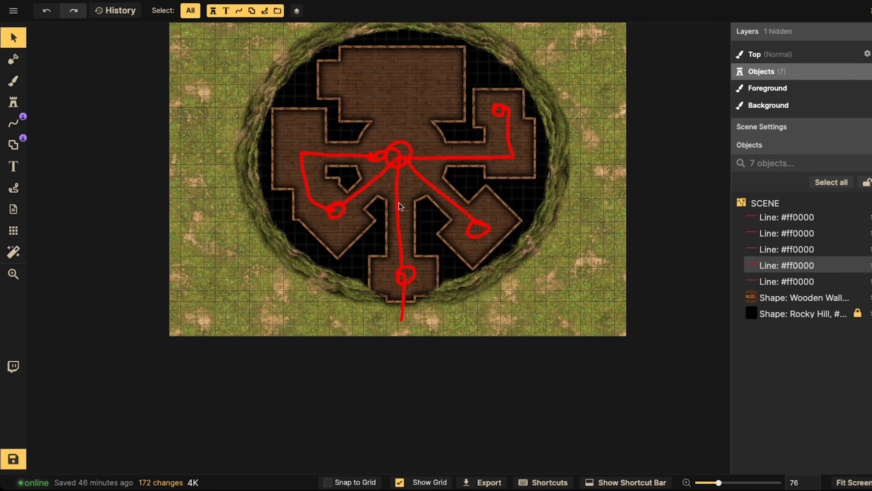
left_click(398, 202)
key("Delete")
left_click(357, 193)
key("Delete")
left_click(487, 188)
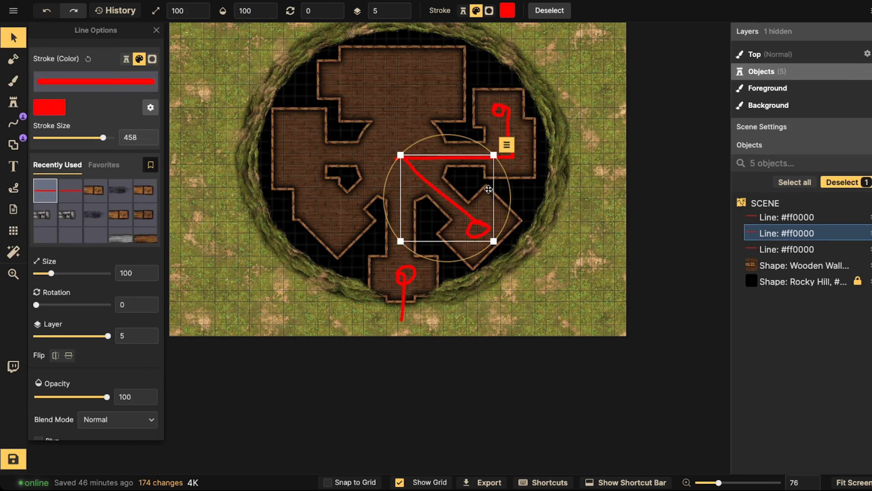
key("Delete")
left_click(497, 155)
key("Delete")
left_click(406, 276)
key("Delete")
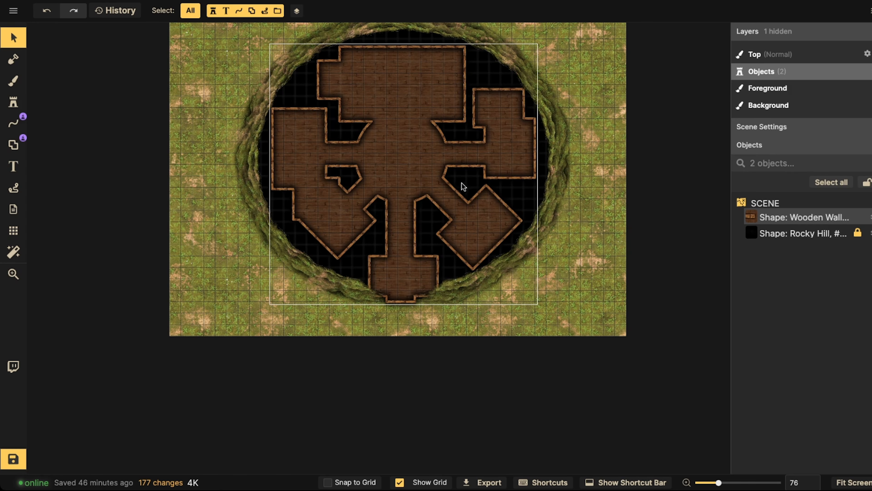
- Set the stroke layer offset of the merged wooden interior to 4
scroll(461, 183, "up", 3)
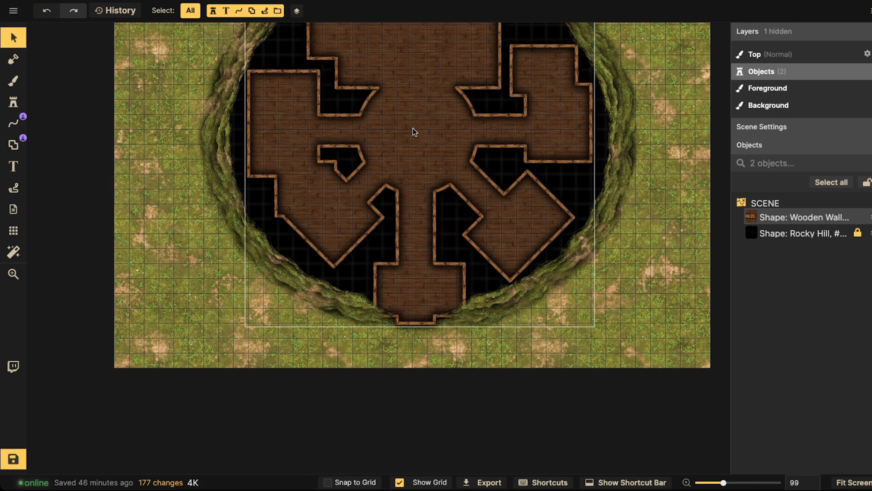
left_click_drag(413, 128, 397, 218)
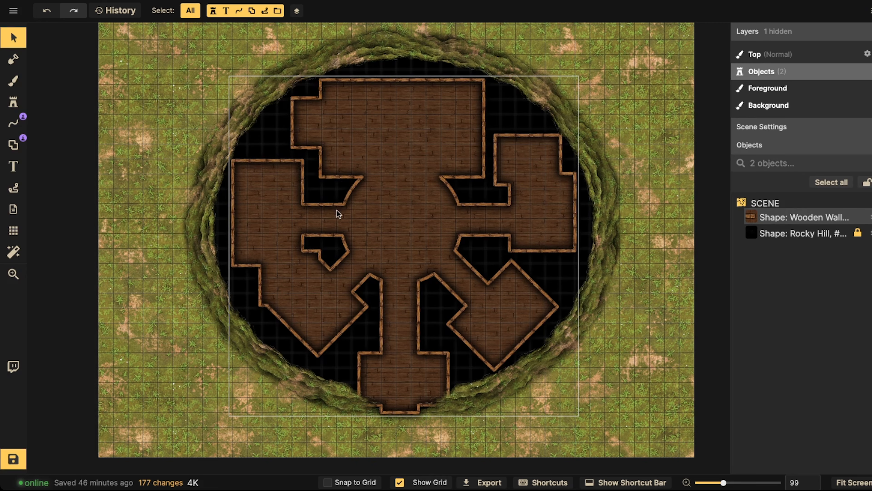
left_click(350, 191)
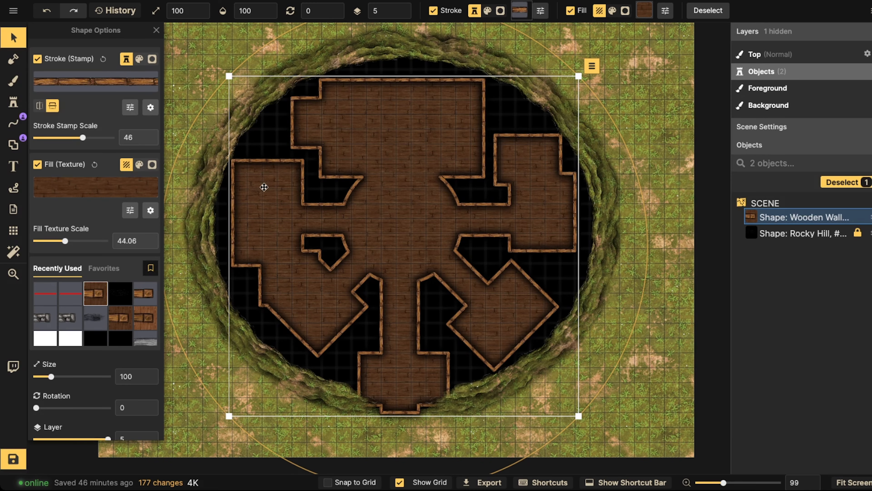
left_click(129, 107)
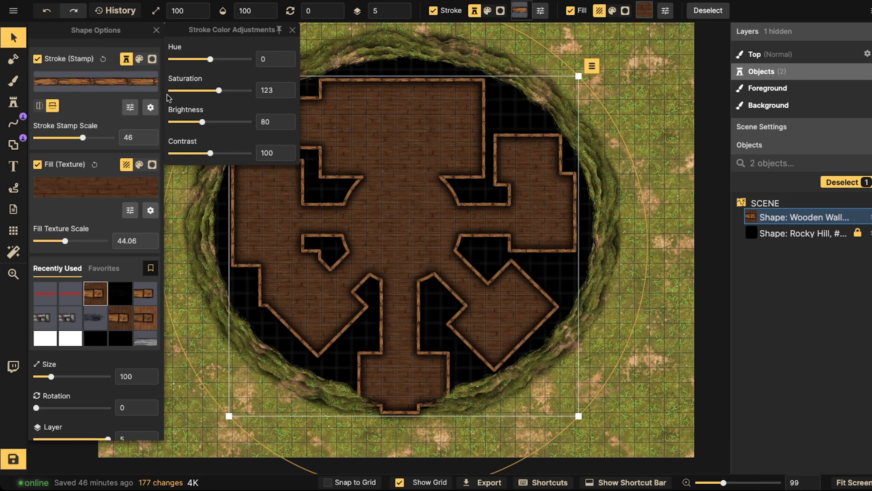
left_click(150, 108)
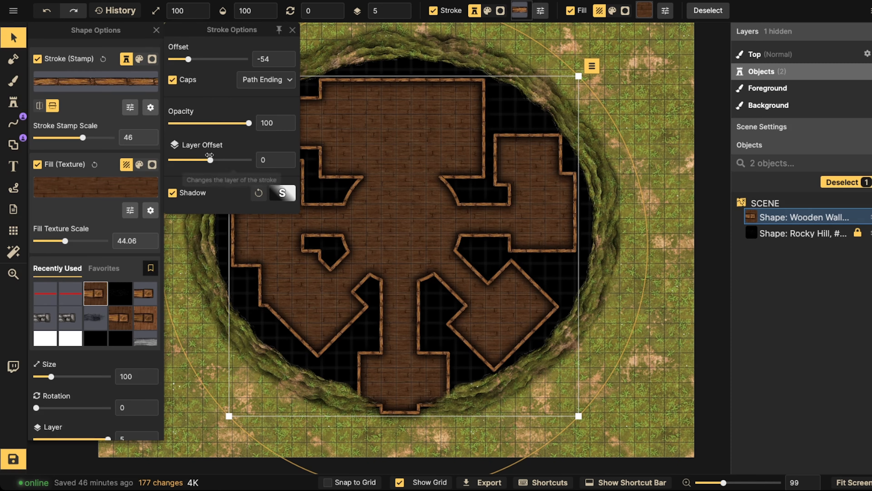
left_click_drag(209, 156, 226, 160)
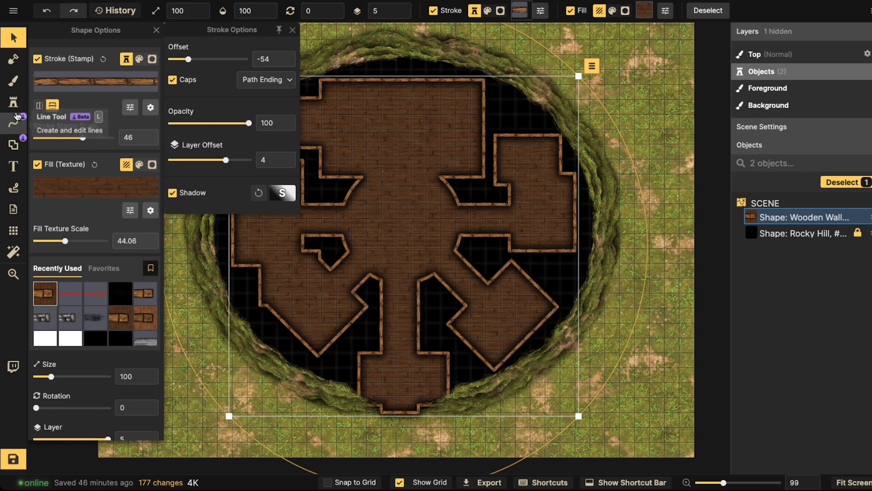
- Place the second log cabin stairs stamp across the west arm's opening at scale 51 and 90° rotation
left_click(12, 128)
left_click(13, 102)
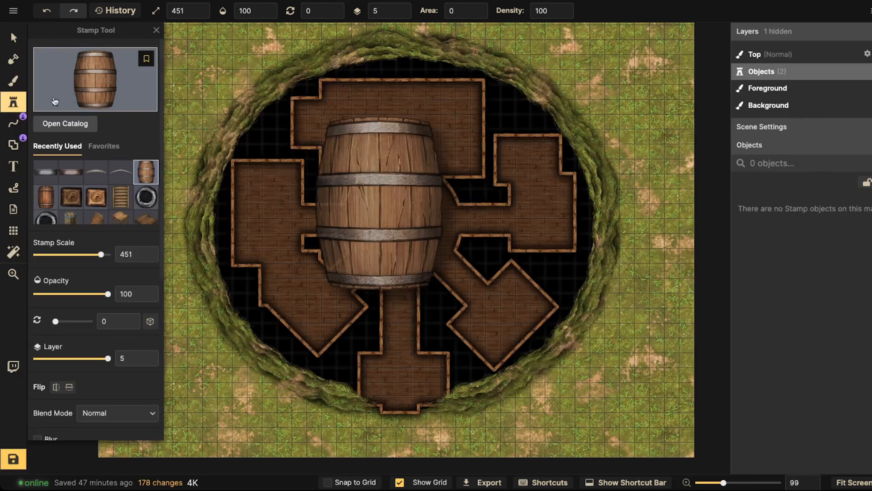
key("f")
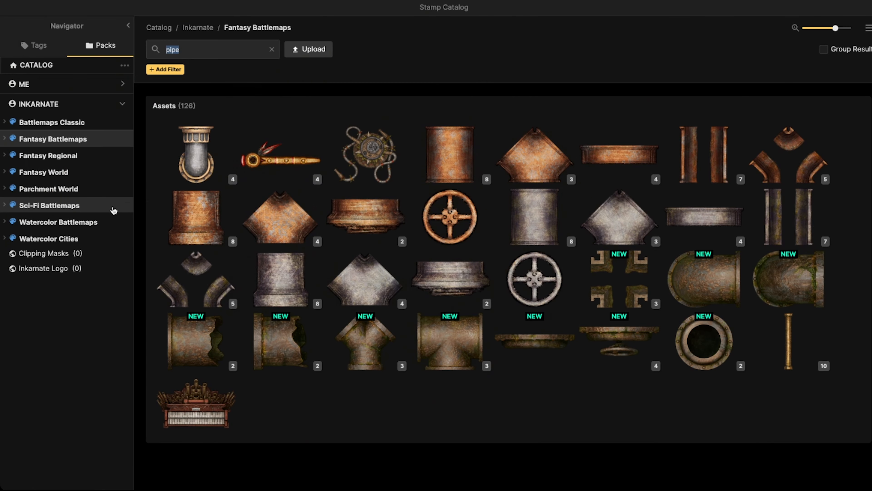
key("Escape")
left_click(123, 205)
left_click(129, 59)
scroll(333, 213, "up", 4)
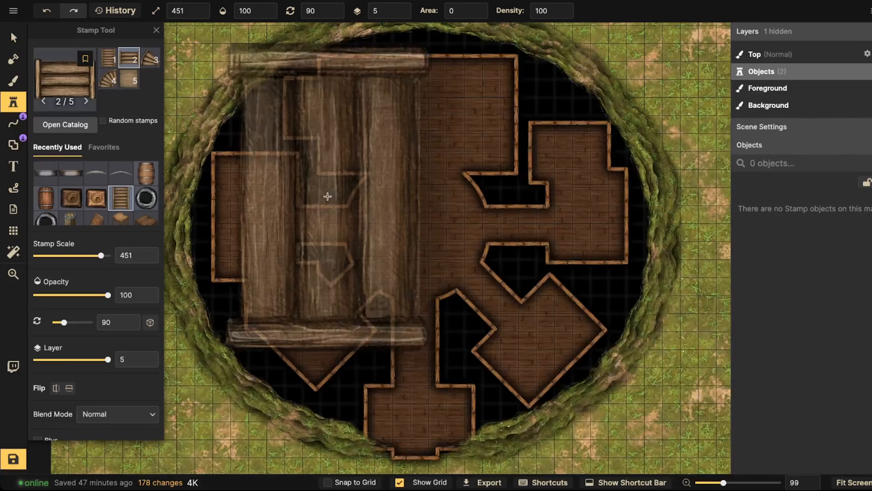
scroll(333, 213, "down", 15)
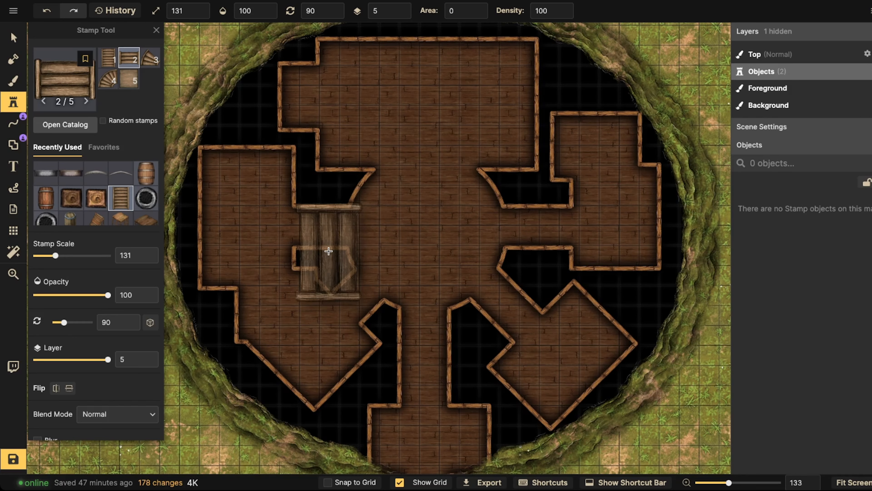
left_click(335, 225)
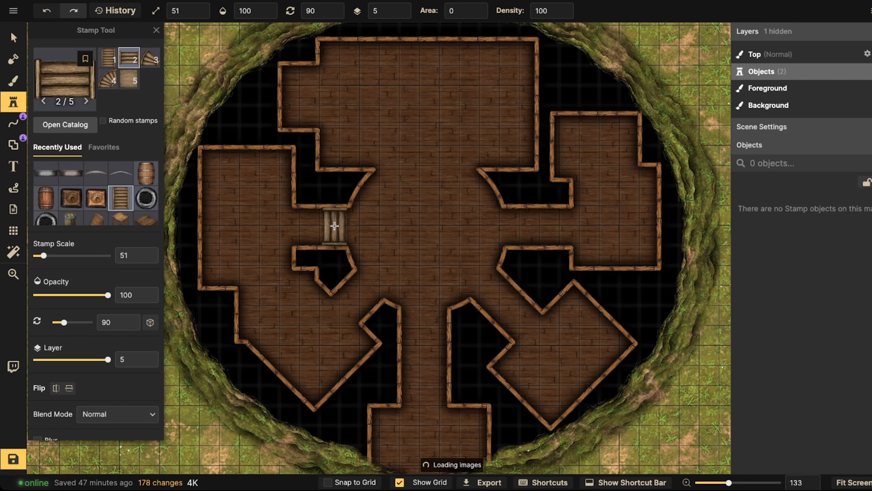
- Move the stairs to the north end of the south corridor, with rotation 0 and scale 71
left_click(14, 37)
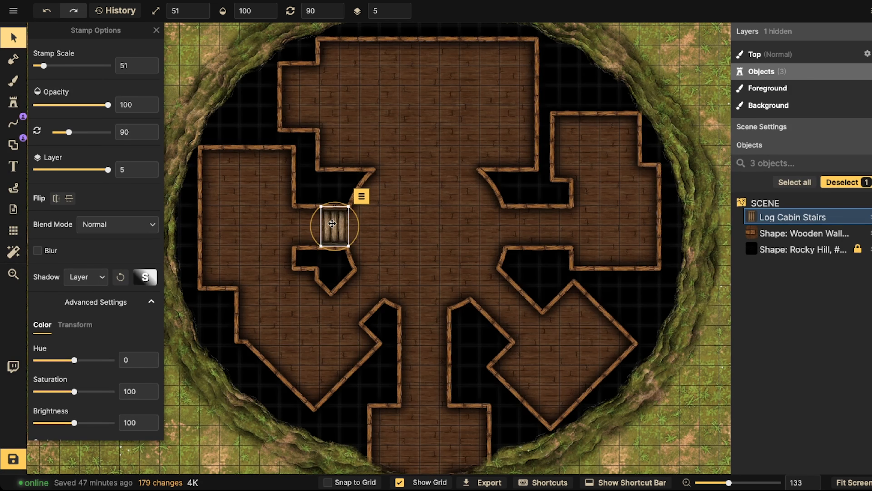
left_click_drag(335, 227, 421, 328)
scroll(424, 321, "down", 5)
scroll(425, 324, "down", 1)
scroll(425, 325, "up", 2)
scroll(420, 327, "up", 2)
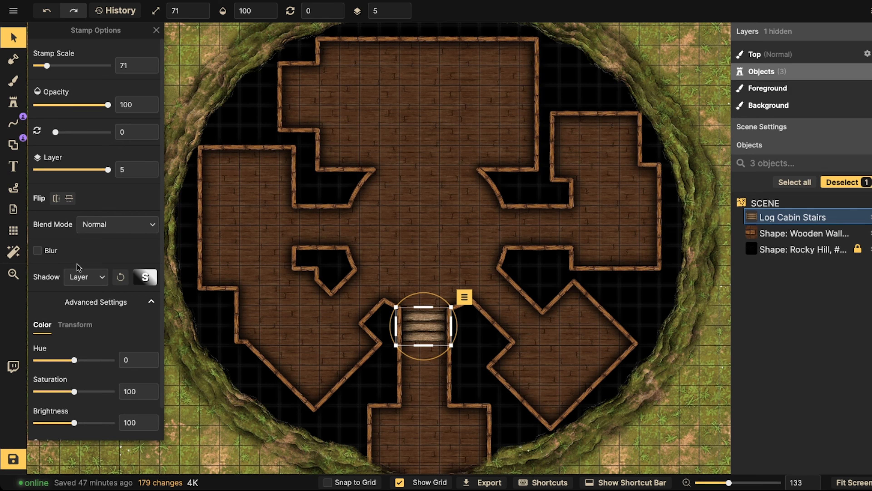
- Blend the stairs into the floor with no shadow, Luminosity blend mode and a brightness of 40
left_click(81, 277)
left_click(82, 300)
left_click(86, 228)
scroll(93, 334, "down", 2)
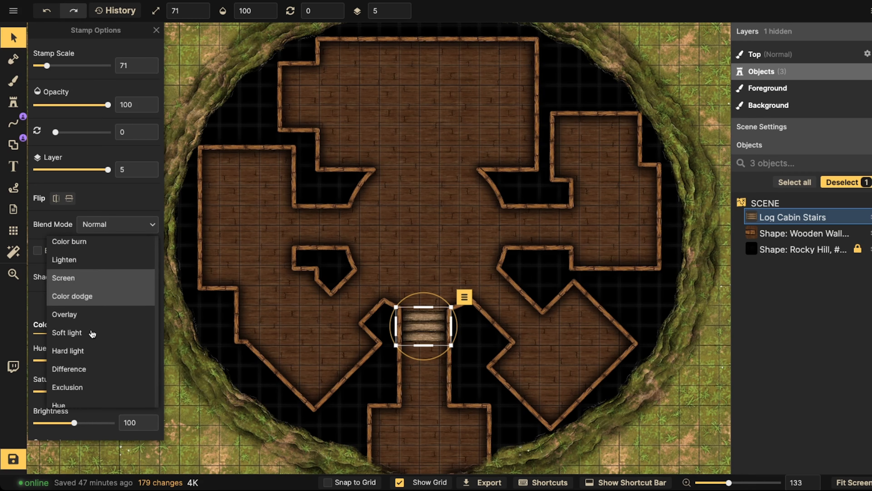
scroll(93, 334, "down", 3)
left_click(79, 400)
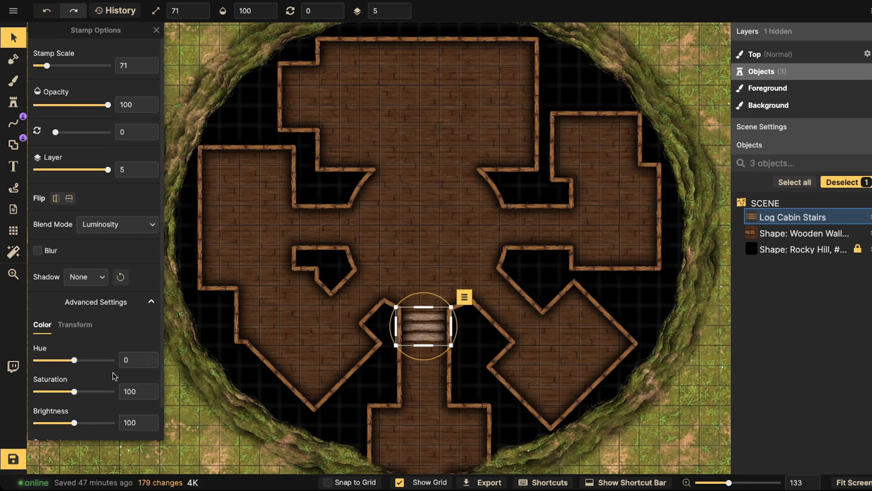
left_click_drag(69, 423, 51, 423)
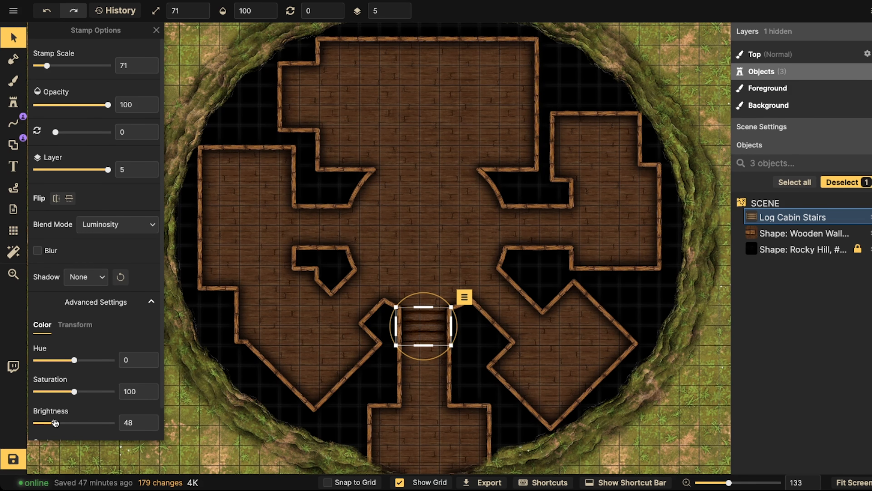
- Fit the stairs across the mouth of the south corridor, using a height of 64 and a rotation of 180°
scroll(443, 349, "up", 2)
scroll(443, 349, "up", 1)
left_click_drag(431, 325, 431, 294)
scroll(429, 291, "up", 13)
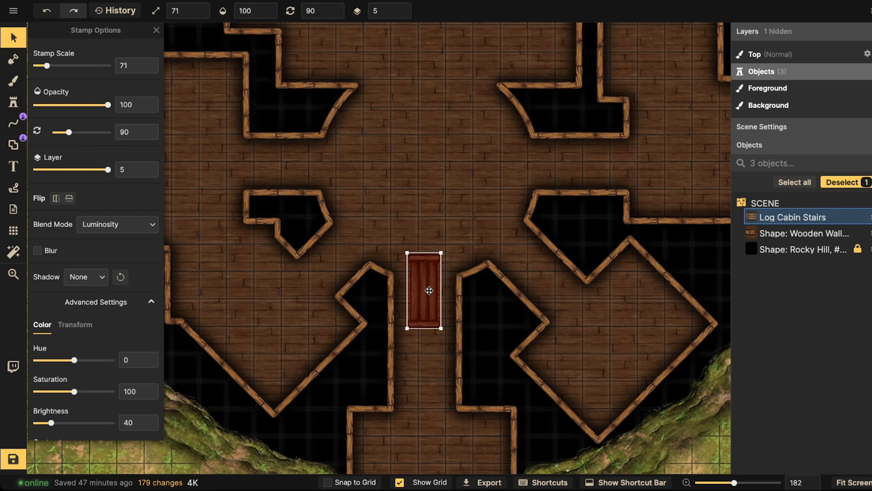
scroll(426, 291, "down", 1)
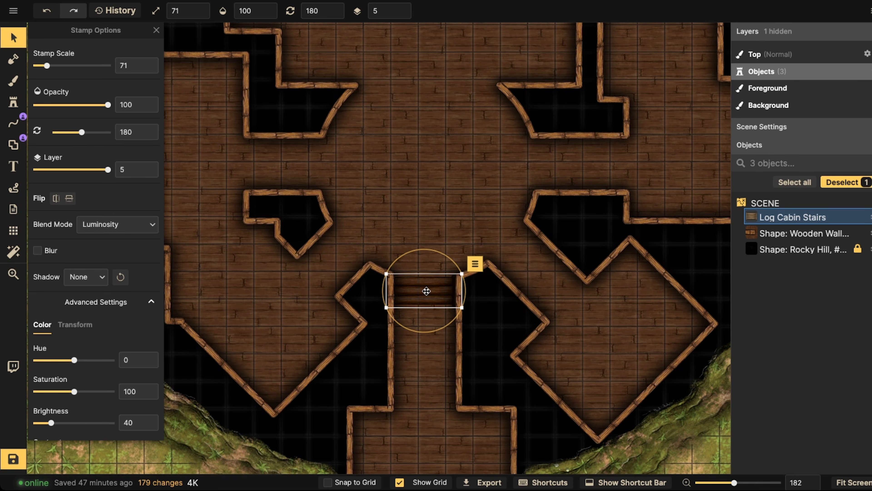
- Copy the corridor stairs across the southwest diagonal opening, using a rotation of 225° and a width of 83
scroll(420, 209, "down", 4)
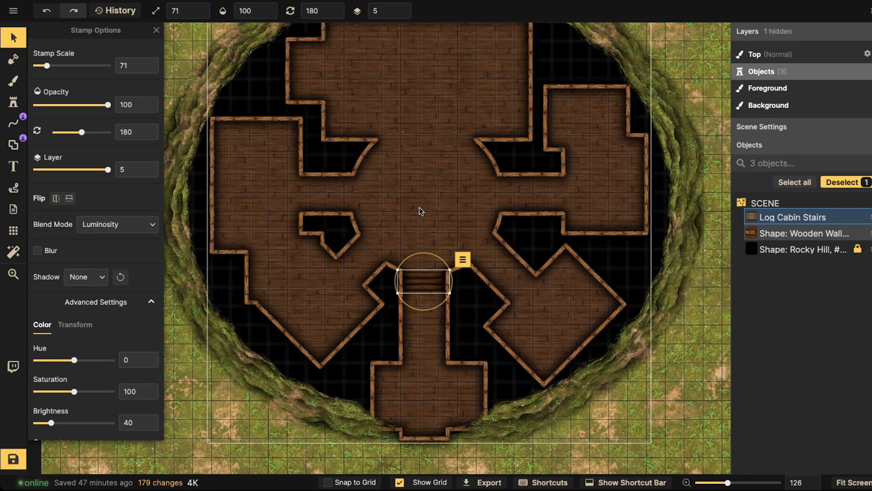
key("ctrl+v")
scroll(367, 239, "up", 4)
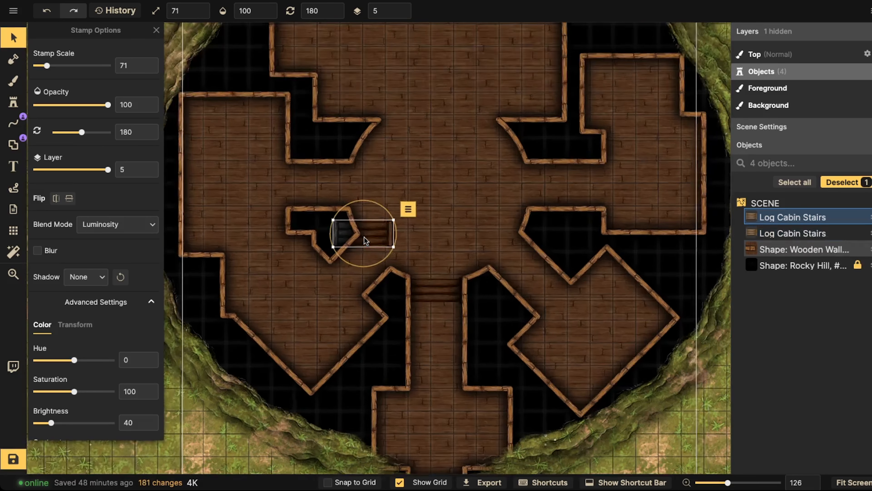
scroll(365, 239, "up", 2)
scroll(365, 239, "up", 1)
left_click_drag(365, 239, 364, 271)
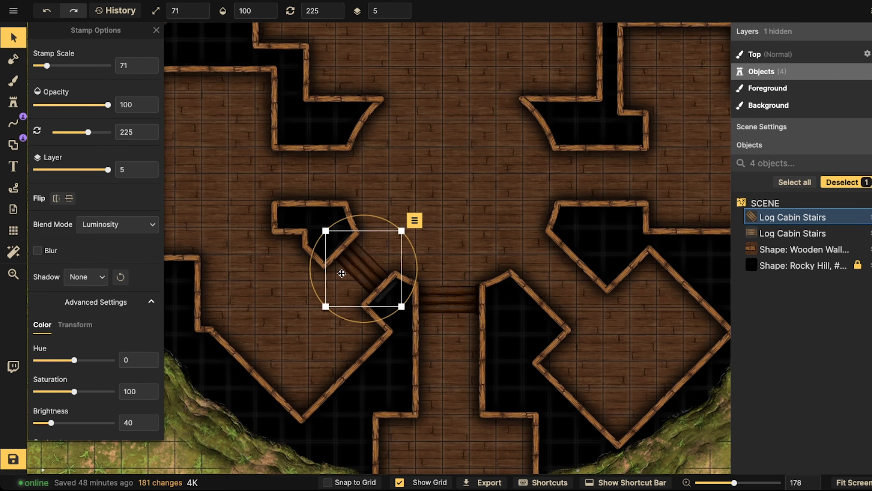
left_click(75, 324)
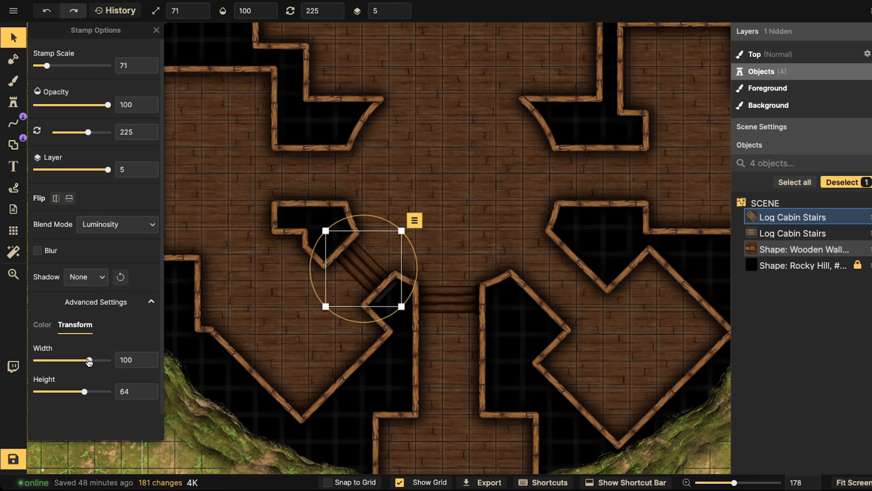
left_click_drag(89, 361, 87, 360)
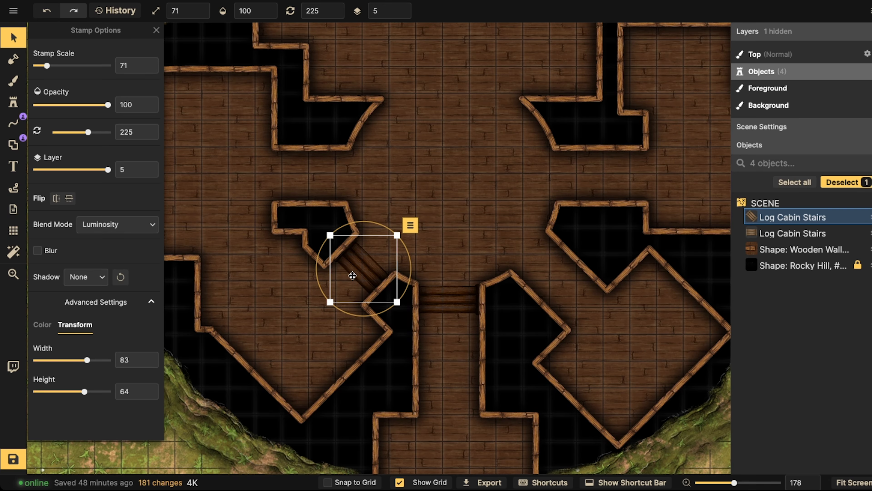
left_click_drag(352, 275, 351, 275)
- Copy the stairs across the west room's opening with a rotation of 270°
key("ctrl+v")
key("period")
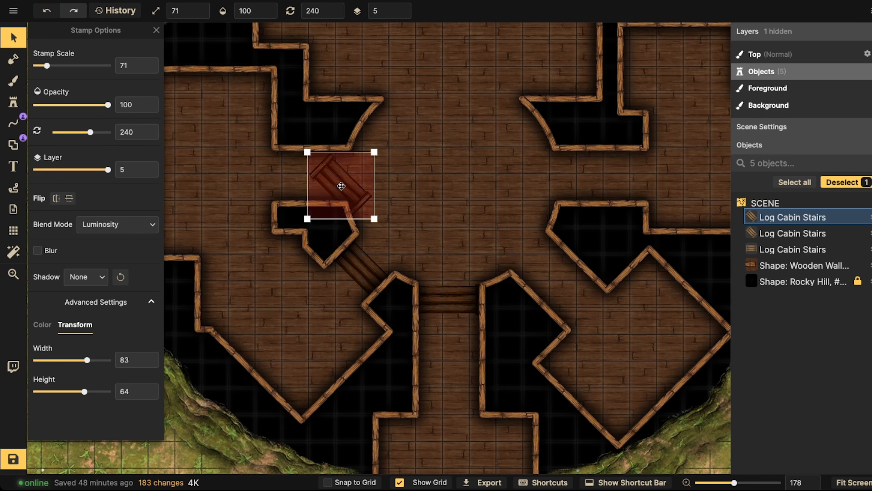
key("period")
key("period")
left_click_drag(341, 186, 327, 176)
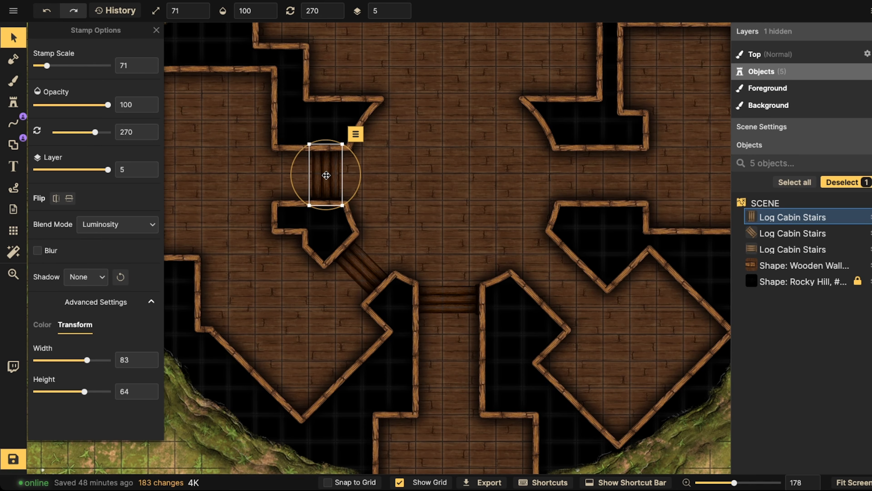
- Copy the stairs across the southeast diagonal opening, rotated to lie square between its two walls
key("ctrl+v")
key("comma")
key("comma")
key("comma")
key("comma")
key("comma")
key("comma")
key("comma")
key("comma")
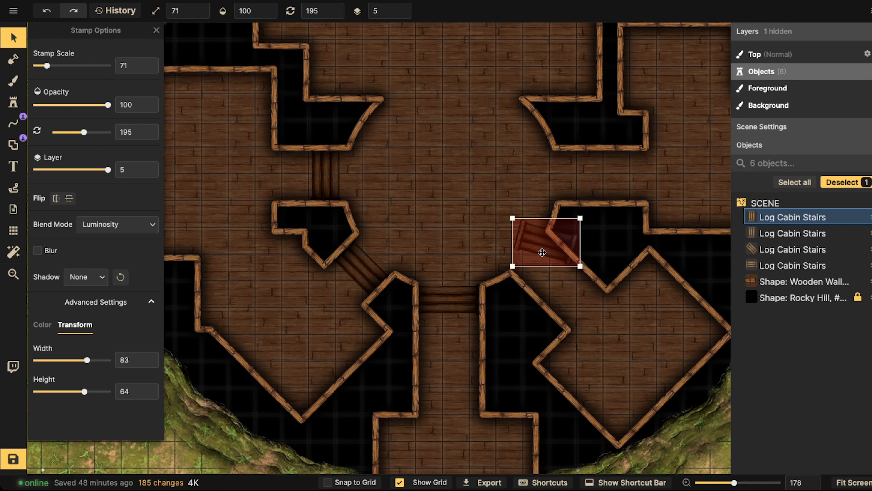
key("comma")
left_click_drag(542, 253, 540, 270)
- Copy the stairs across the east room's opening, keep the rotation at 270° and deselect them
key("ctrl+v")
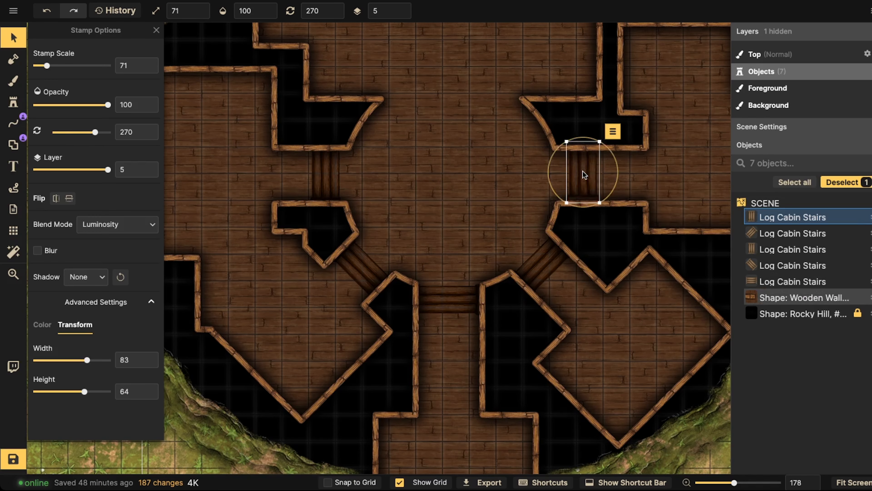
key("comma")
key("comma")
key("period")
key("period")
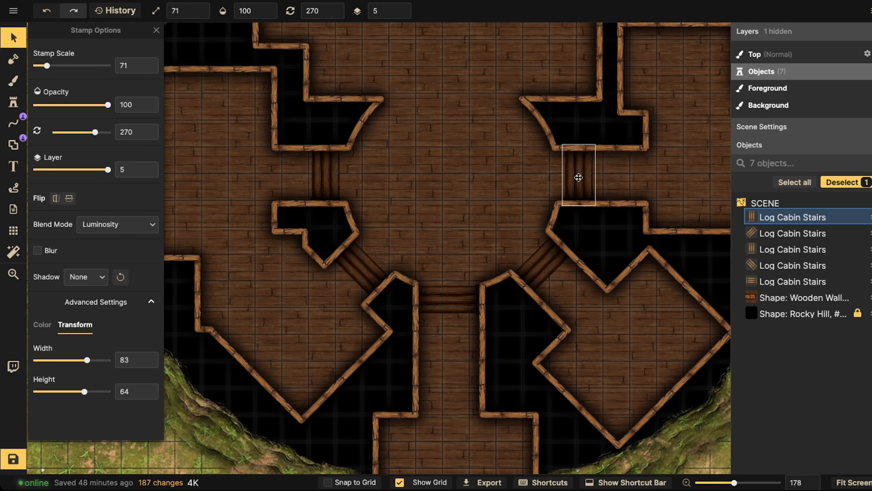
scroll(438, 138, "down", 3)
left_click_drag(432, 134, 424, 149)
key("Escape")
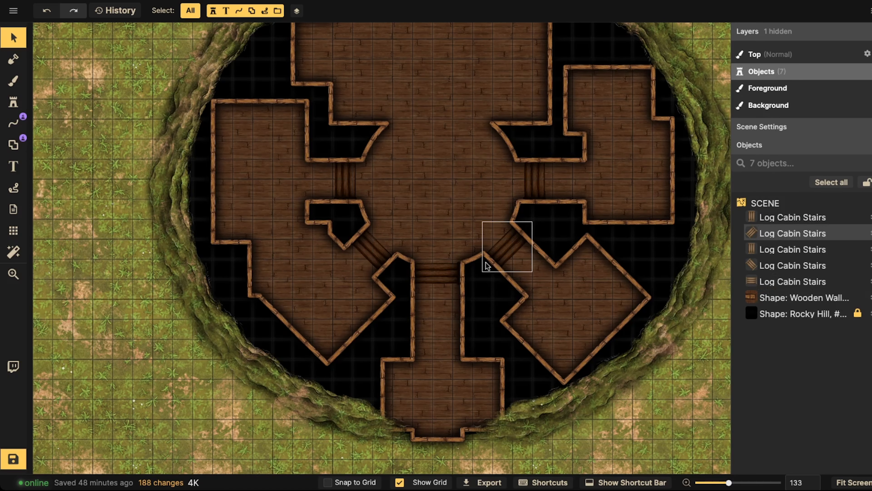
- With the Pen line tool, draw a wooden wall from the east room's inner west corner across to the jog in its east wall
left_click_drag(448, 206, 449, 200)
left_click_drag(396, 161, 395, 212)
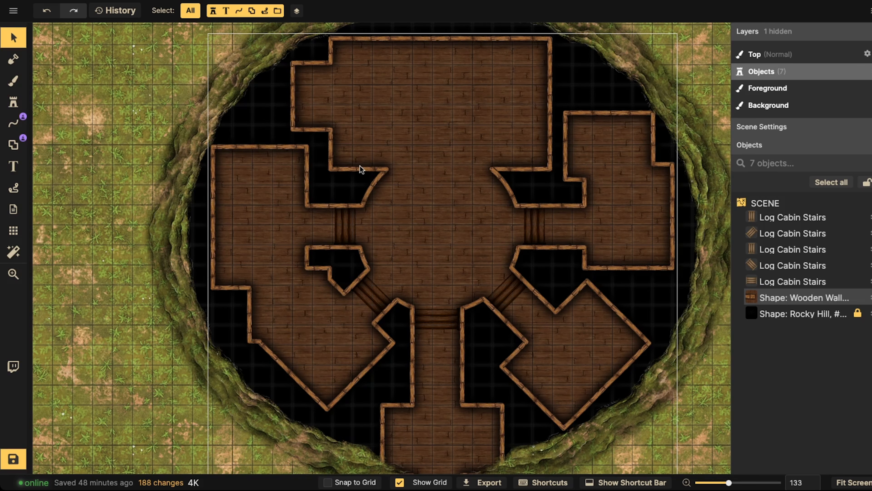
left_click(13, 123)
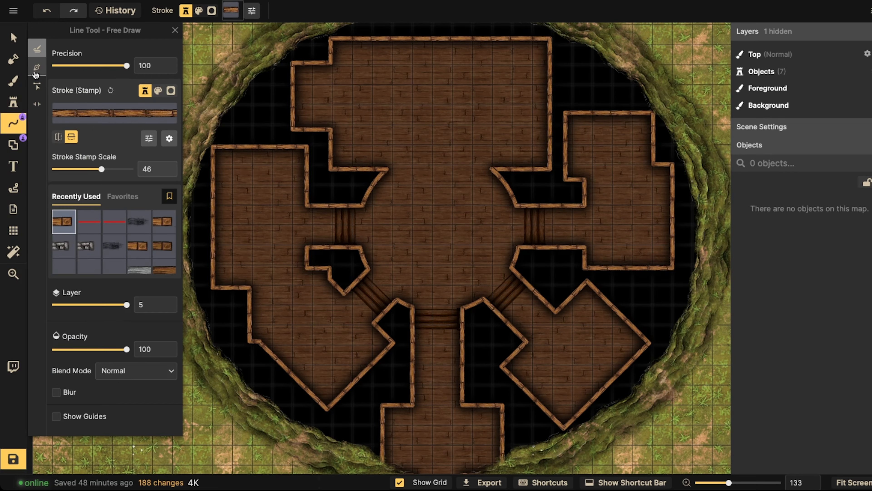
left_click(36, 67)
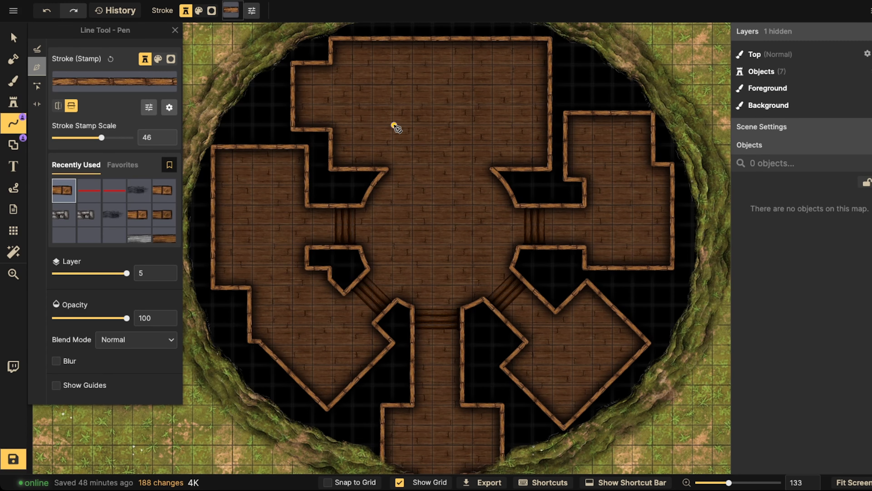
scroll(423, 186, "up", 2)
left_click_drag(426, 221, 471, 176)
left_click_drag(403, 185, 451, 148)
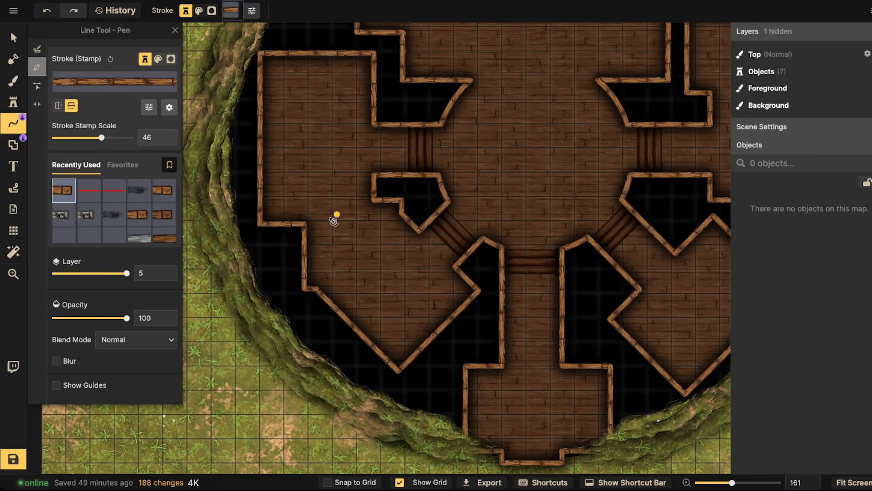
scroll(405, 224, "down", 2)
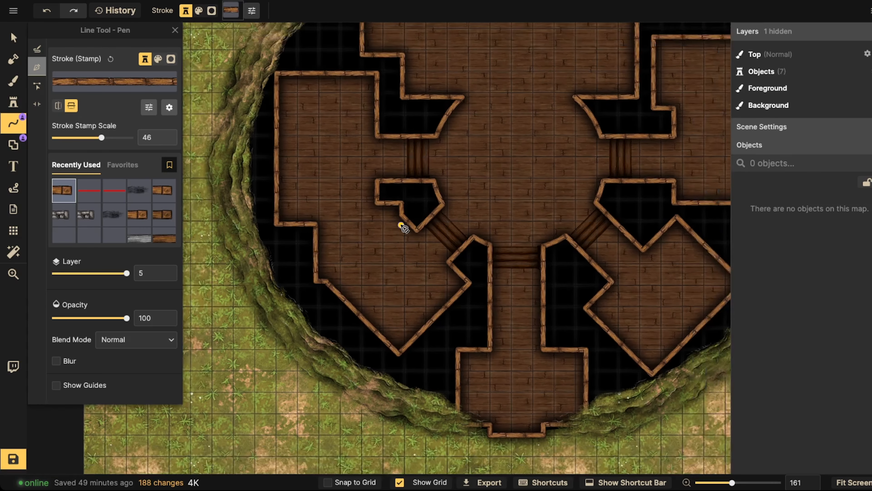
left_click_drag(495, 218, 480, 228)
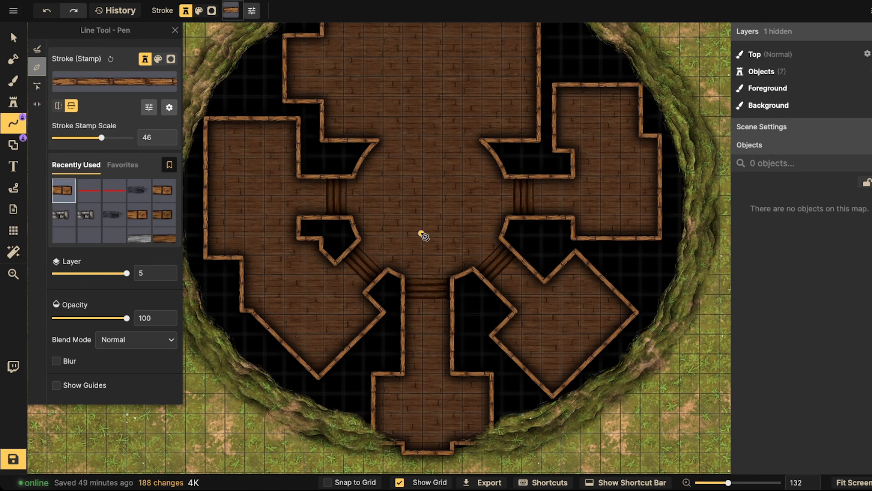
key("space")
left_click_drag(484, 235, 418, 257)
left_click_drag(531, 201, 451, 232)
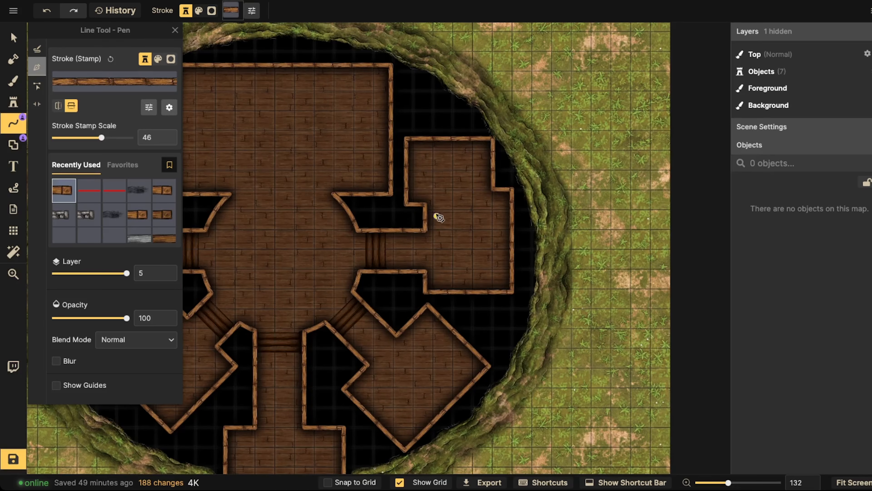
scroll(432, 207, "up", 5)
left_click(419, 205)
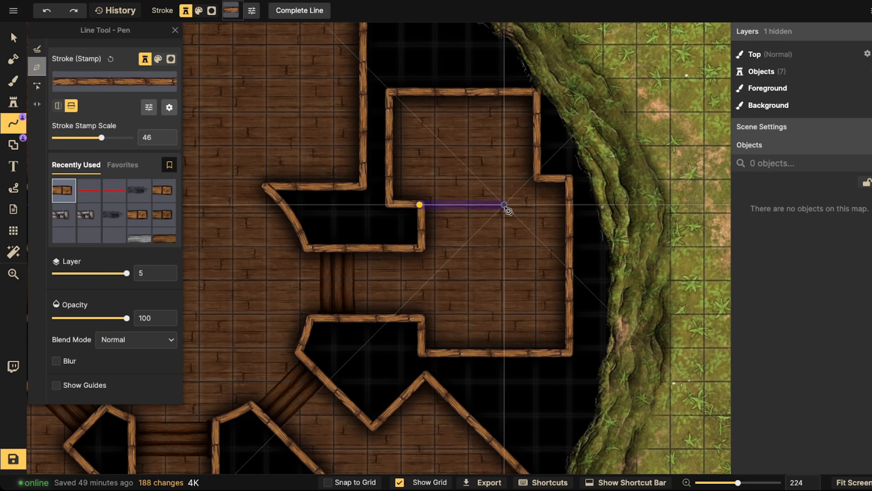
left_click(536, 205)
double_click(536, 176)
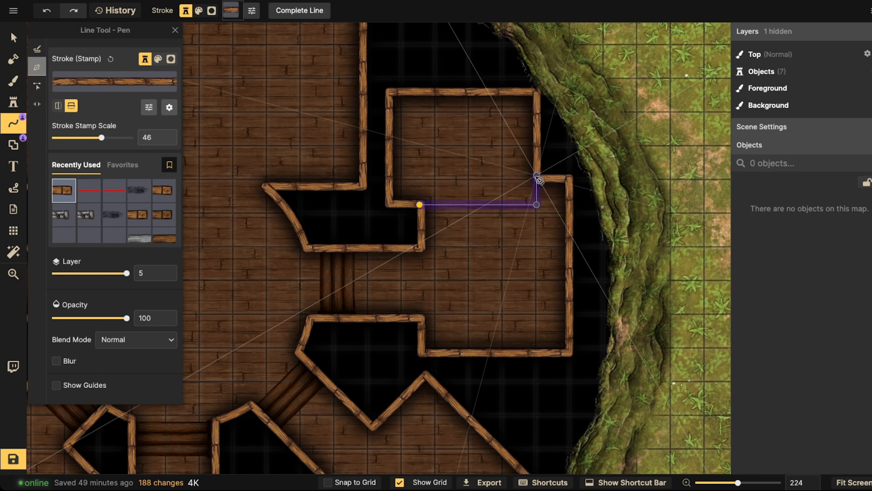
scroll(465, 183, "down", 1)
scroll(467, 186, "down", 1)
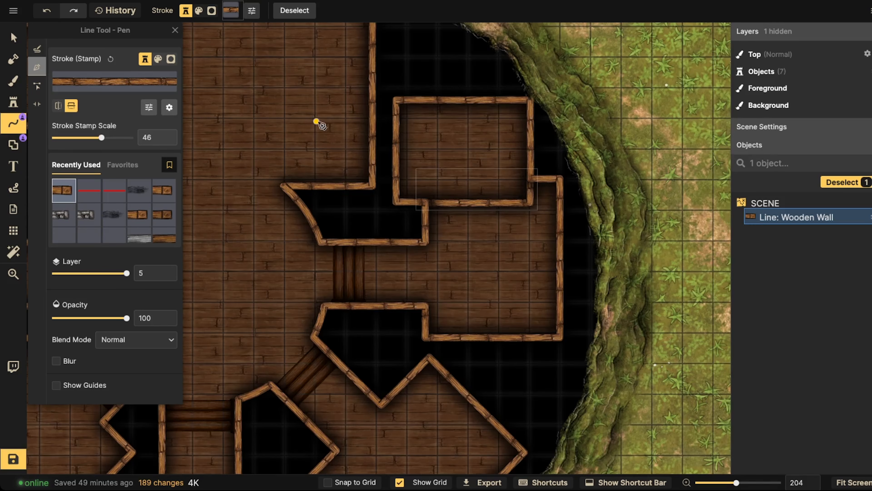
left_click(136, 273)
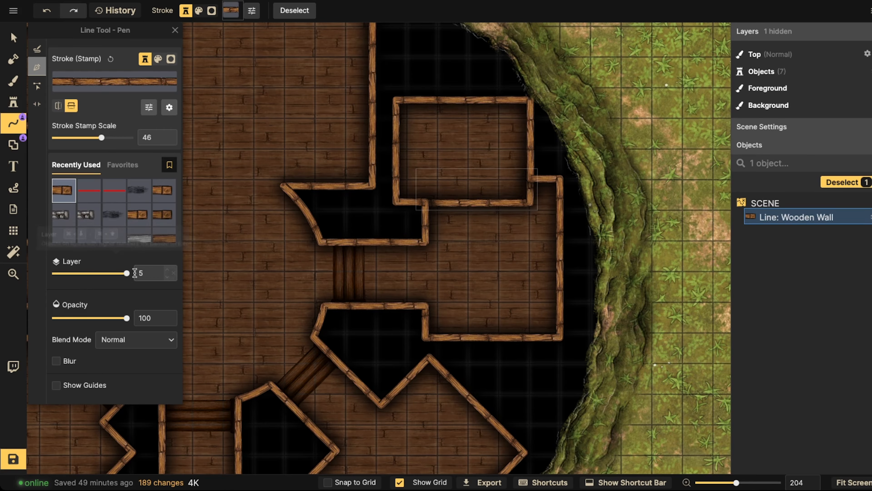
left_click(389, 182)
- Draw a straight diagonal wooden wall across the southeast room's entrance passage, just beyond the stairs
scroll(388, 181, "down", 3)
scroll(389, 182, "down", 1)
key("space")
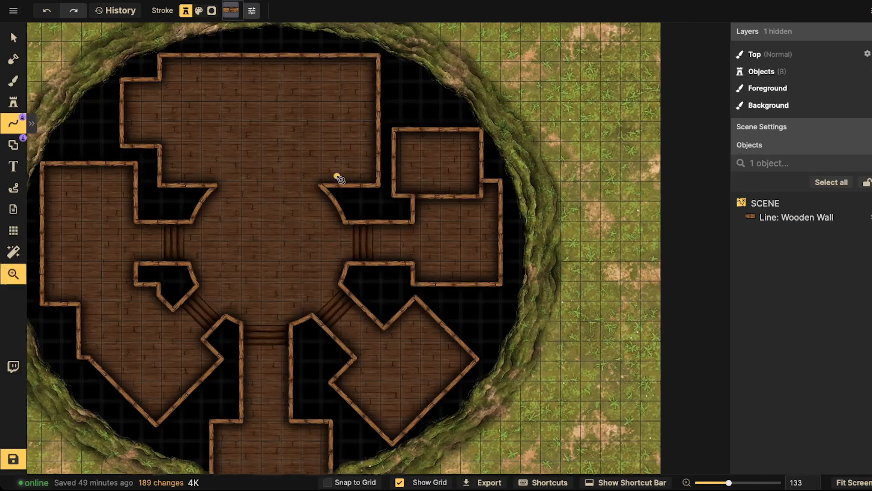
left_click_drag(334, 173, 431, 196)
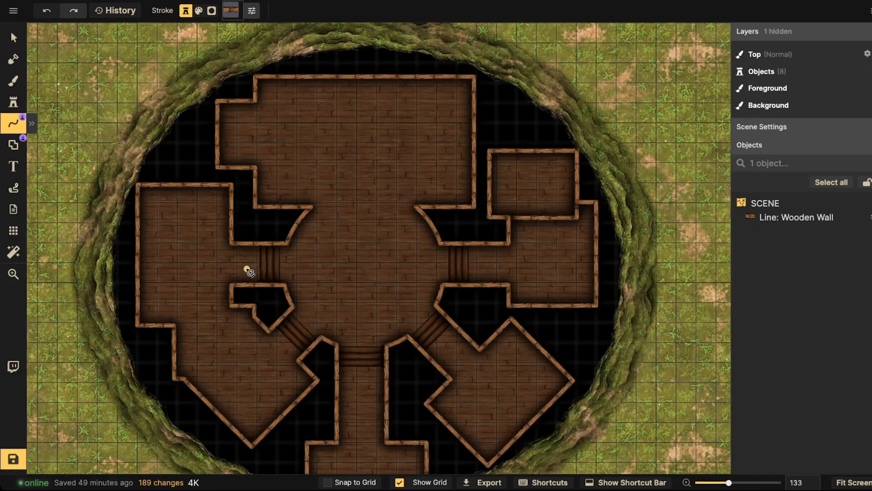
scroll(245, 267, "up", 2)
left_click_drag(267, 322, 270, 260)
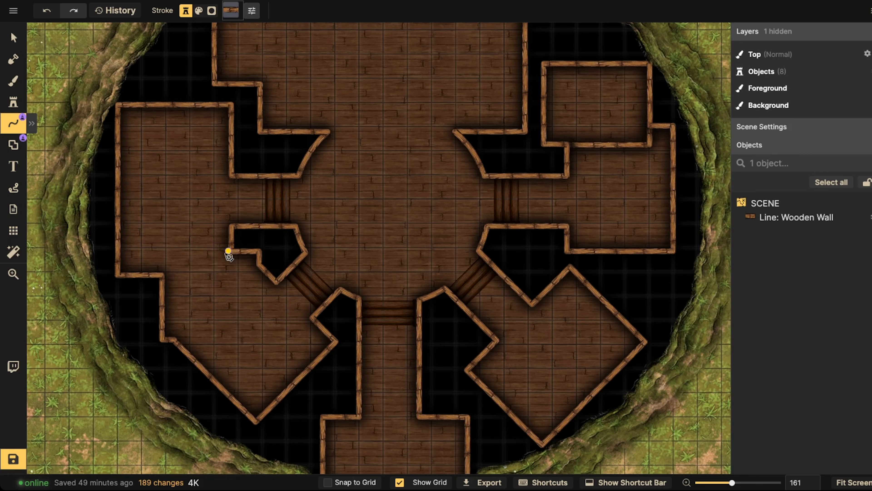
key("space")
left_click_drag(425, 297, 352, 272)
scroll(416, 266, "up", 2)
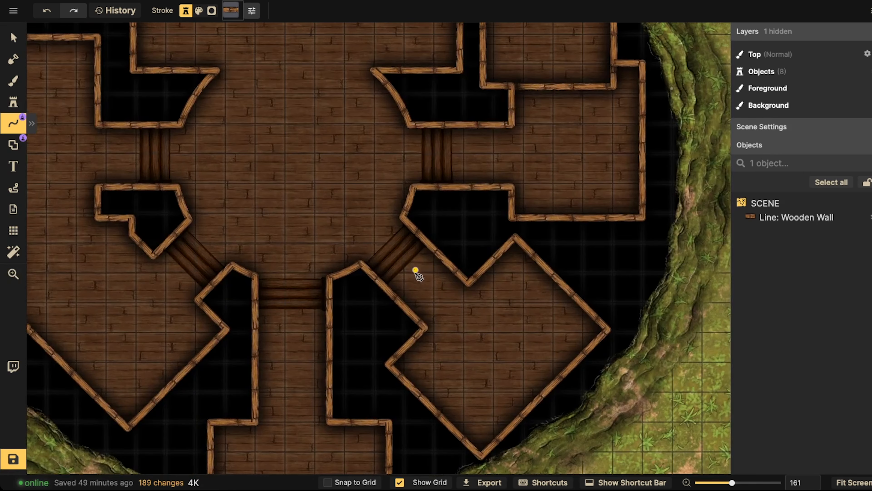
left_click(406, 303)
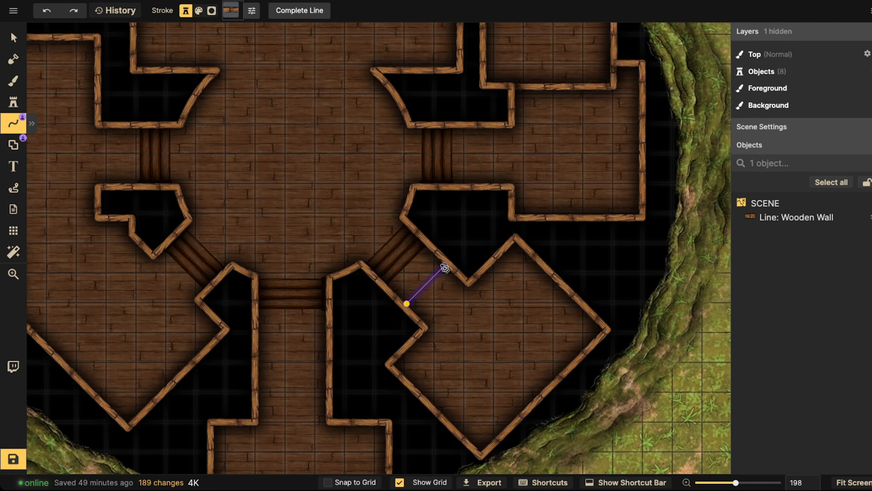
left_click(444, 267)
key("Return")
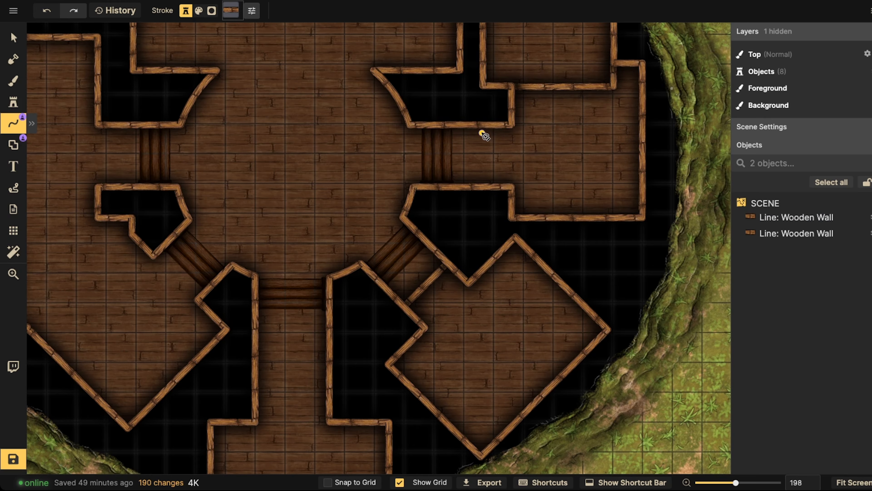
- Draw a straight vertical wooden wall across the east room's passage, just east of the stairs
left_click(482, 130)
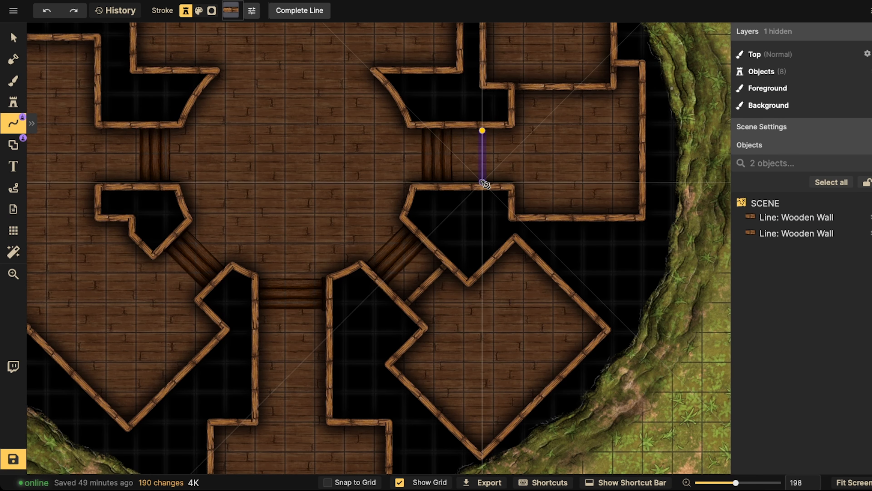
left_click(482, 182)
key("Return")
scroll(387, 148, "down", 2)
key("Escape")
key("space")
left_click_drag(329, 142, 442, 179)
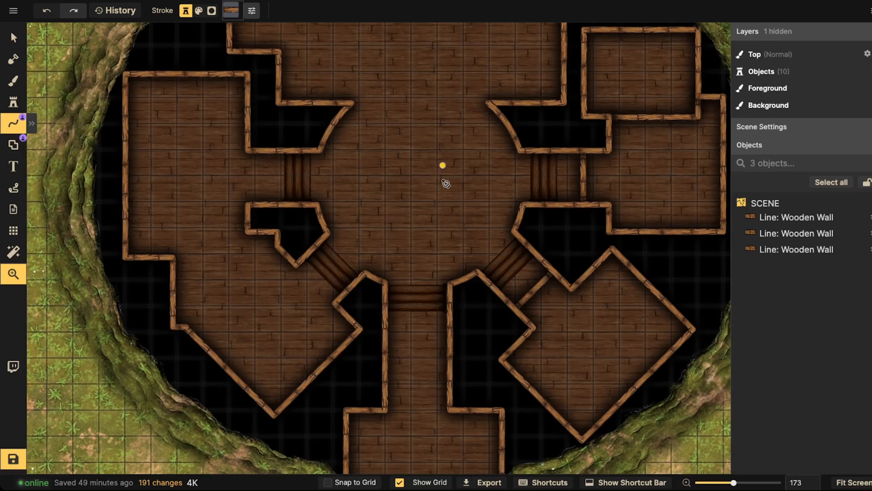
left_click_drag(424, 358, 434, 189)
mouse_move(380, 181)
left_mouse_down()
mouse_move(376, 201)
mouse_move(377, 193)
left_mouse_up()
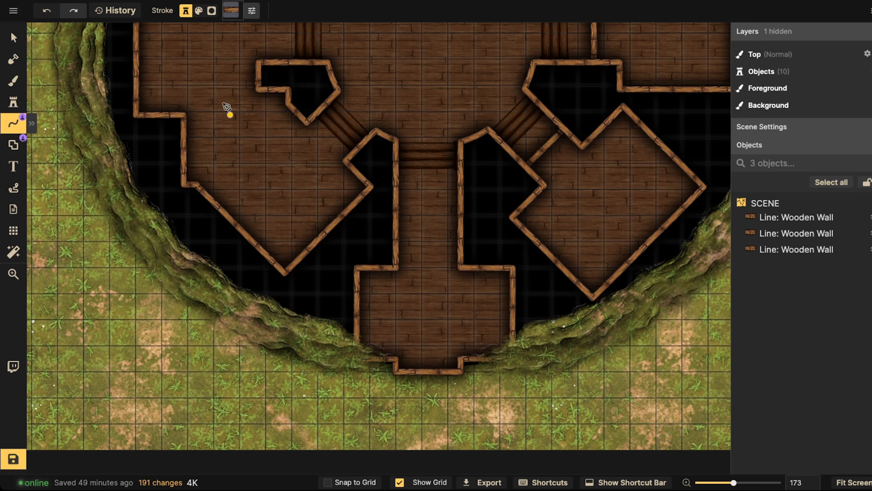
- Look at the Save Offline Backup dialog and close it without making a backup
left_click(14, 11)
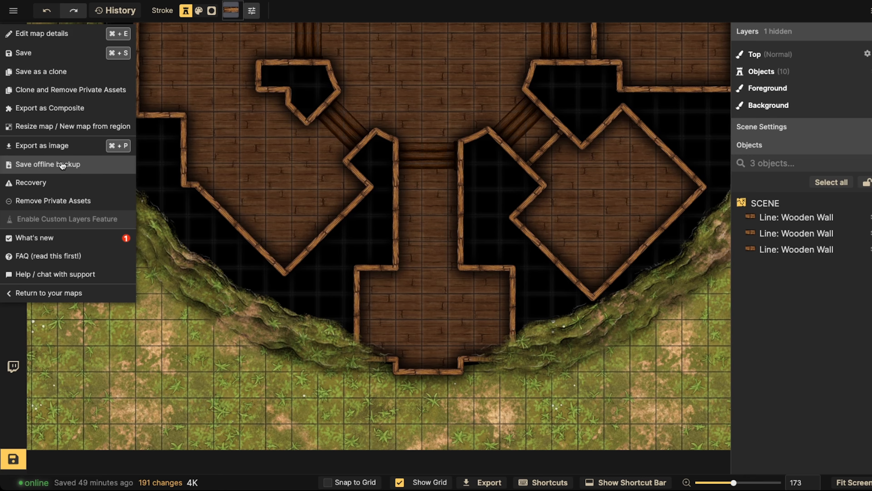
left_click(49, 172)
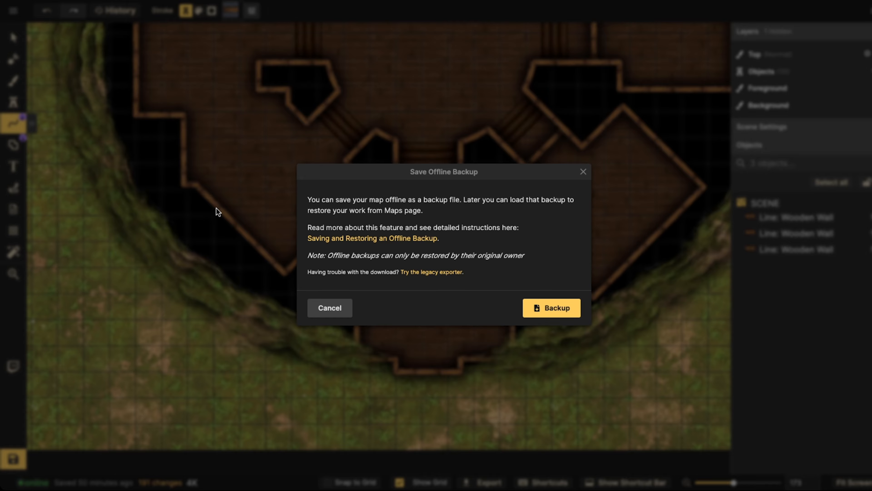
left_click(329, 307)
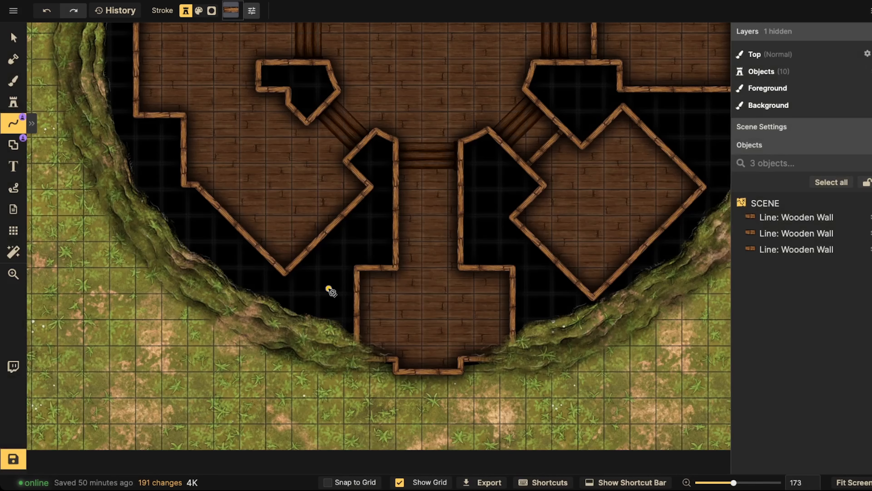
scroll(250, 187, "down", 5)
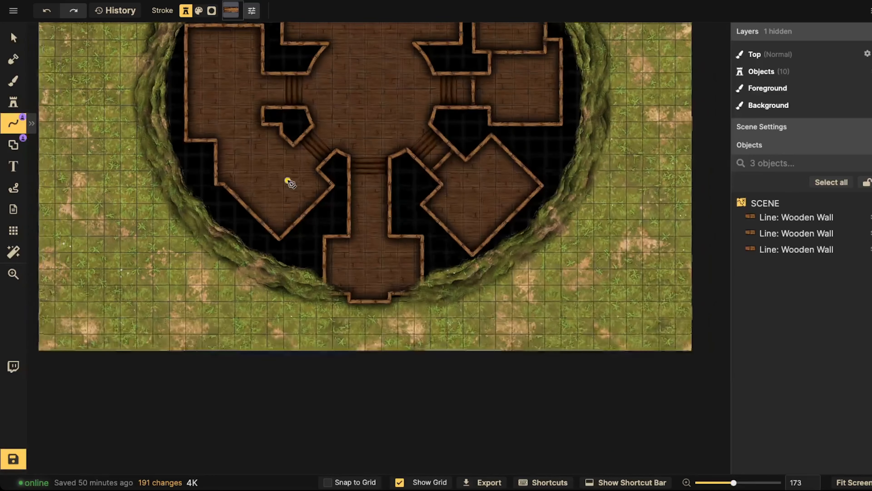
- With the Pen line tool, draw a diagonal wooden wall across the southwest room, from the inner corner pillar to its outer wall
scroll(325, 121, "down", 3)
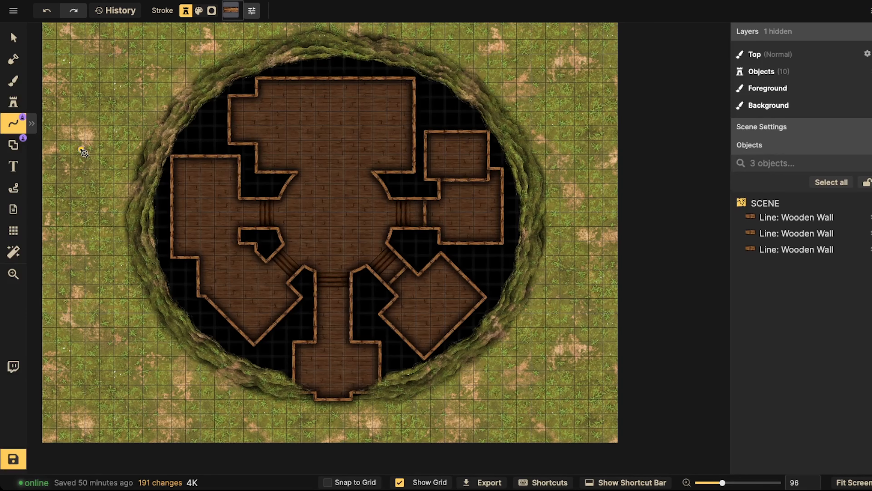
scroll(241, 218, "up", 1)
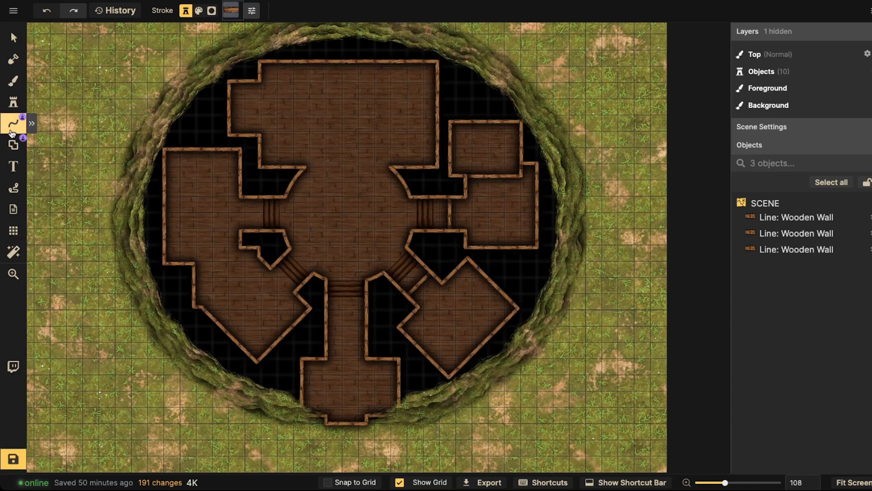
left_click(14, 123)
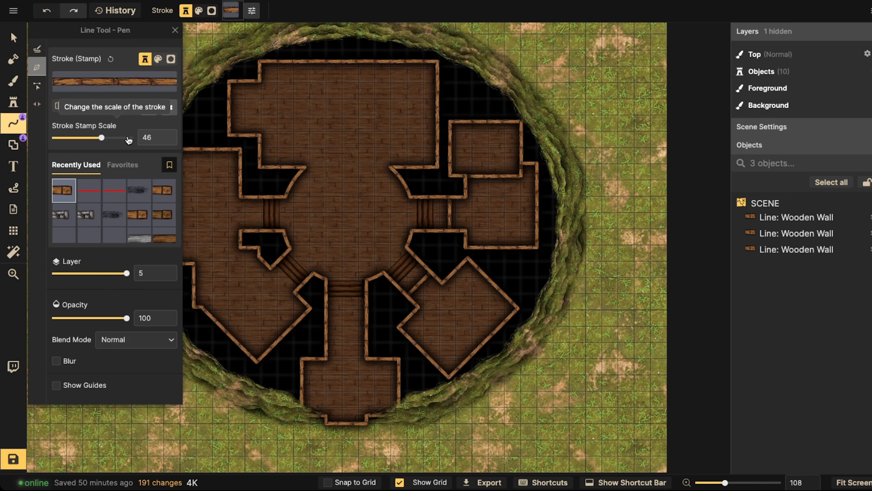
scroll(347, 142, "up", 3)
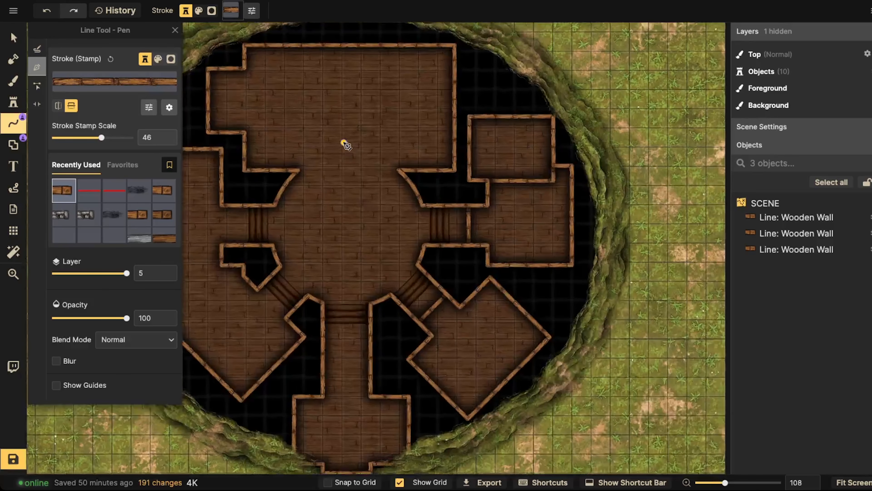
left_click_drag(305, 147, 378, 127)
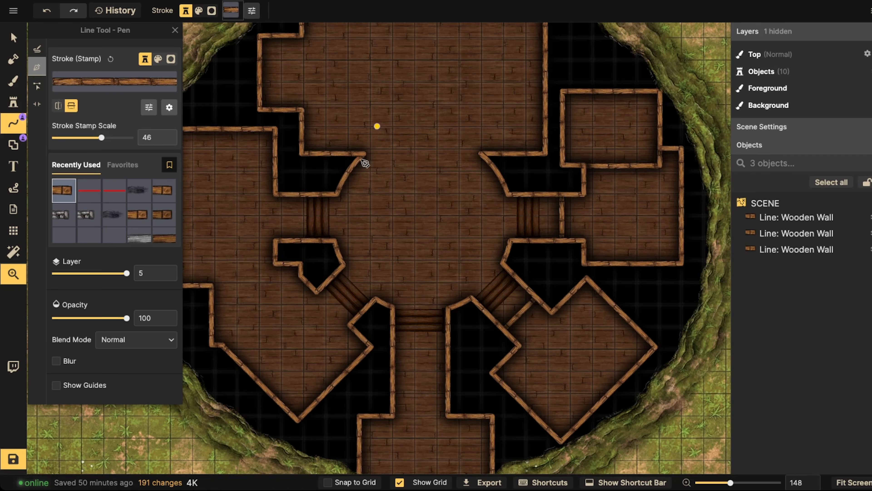
left_click_drag(362, 159, 457, 112)
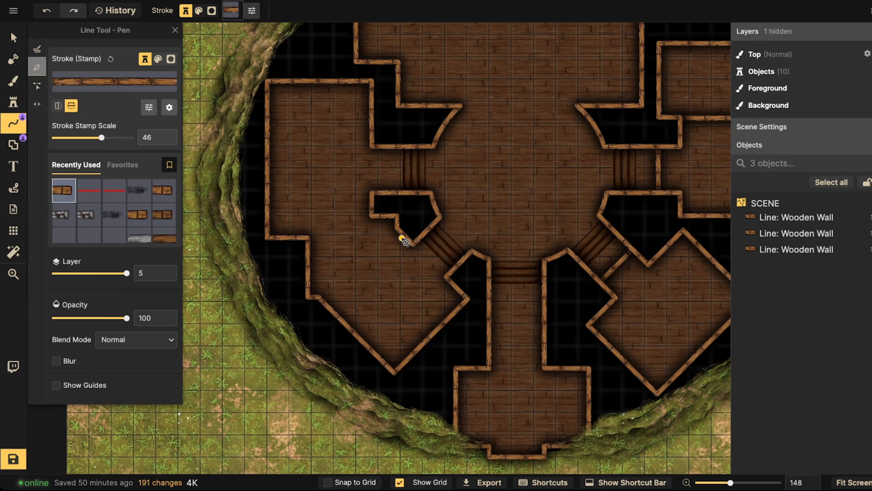
left_click(403, 237)
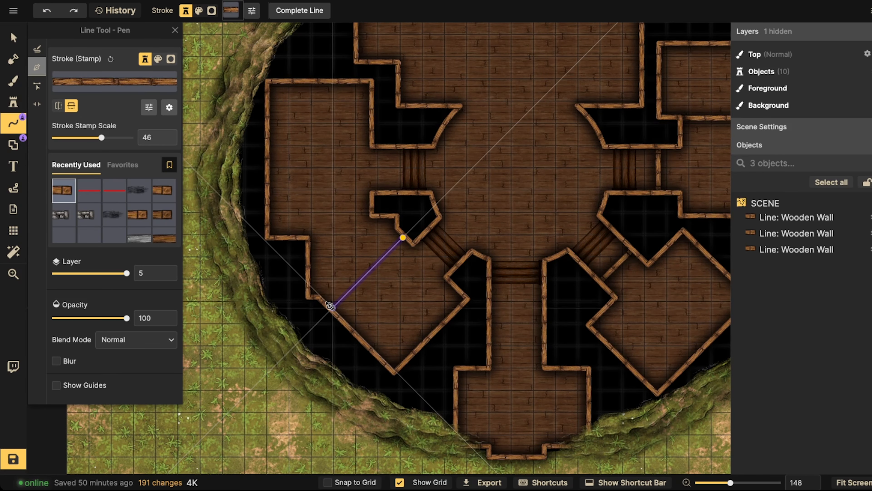
double_click(330, 303)
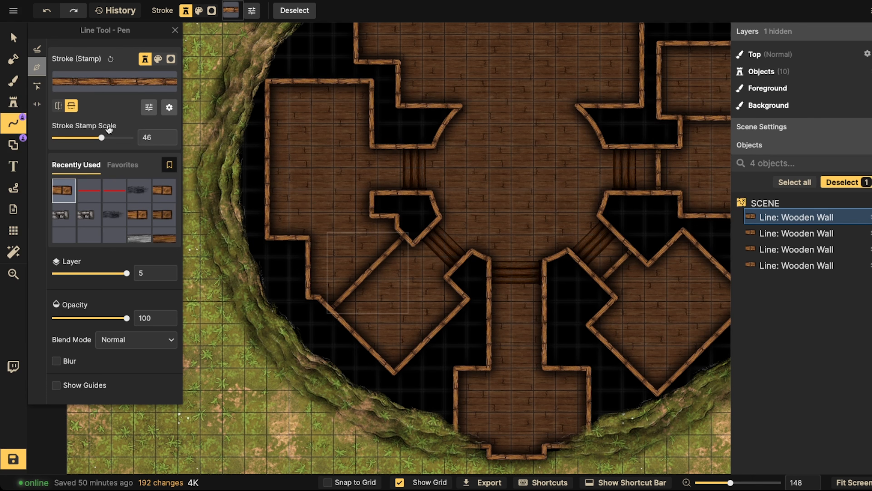
- Try the diagonal wall as a vertical divider in the north room, rotated to 135, and delete it
key("v")
left_click_drag(358, 245, 485, 230)
scroll(316, 122, "up", 3)
scroll(562, 382, "up", 5)
scroll(562, 382, "up", 1)
key("space")
left_click(518, 343)
left_click_drag(517, 343, 432, 147)
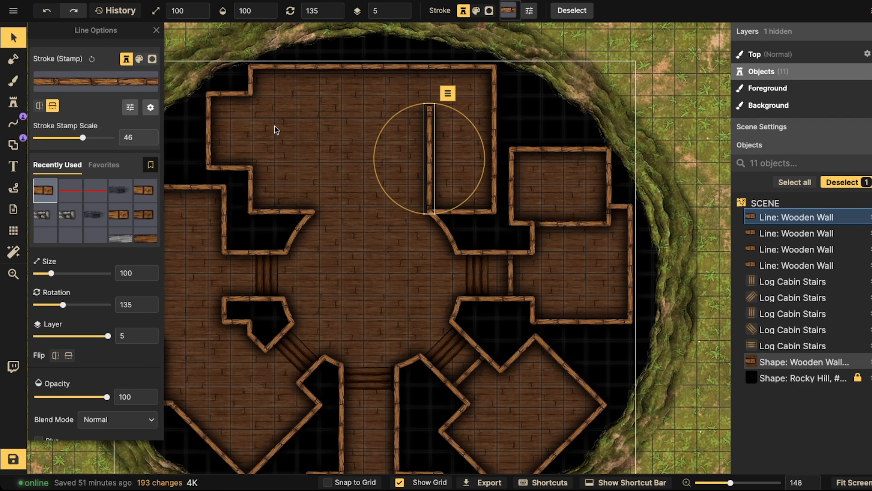
key("Delete")
- Draw a three-sided wooden wall inside the north room, linking the two inner corners of its opening to the central hall
left_click(13, 125)
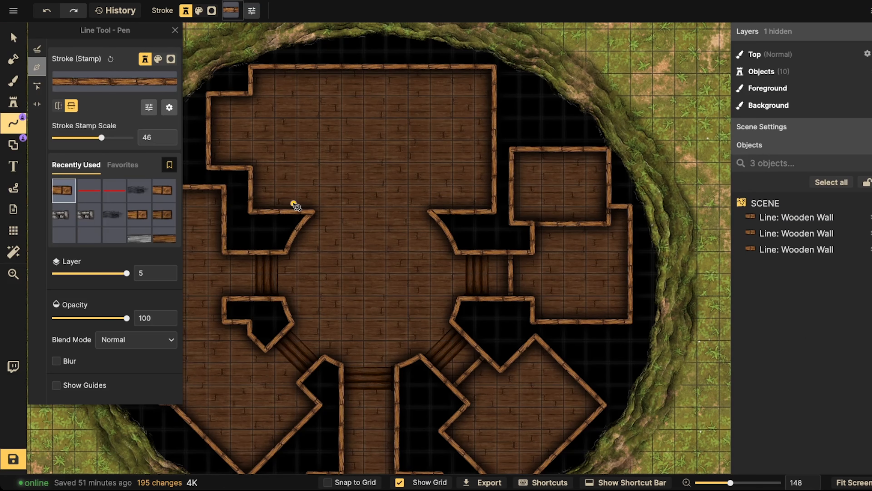
left_click(313, 212)
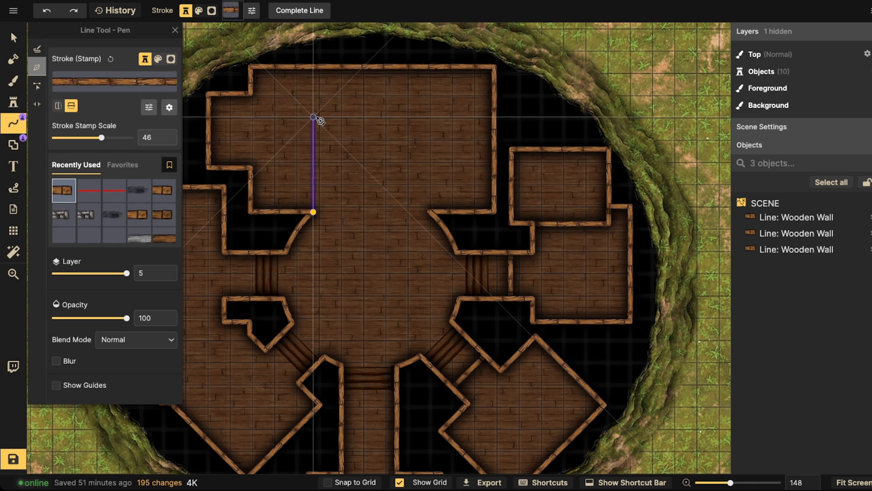
left_click(313, 117)
left_click(428, 116)
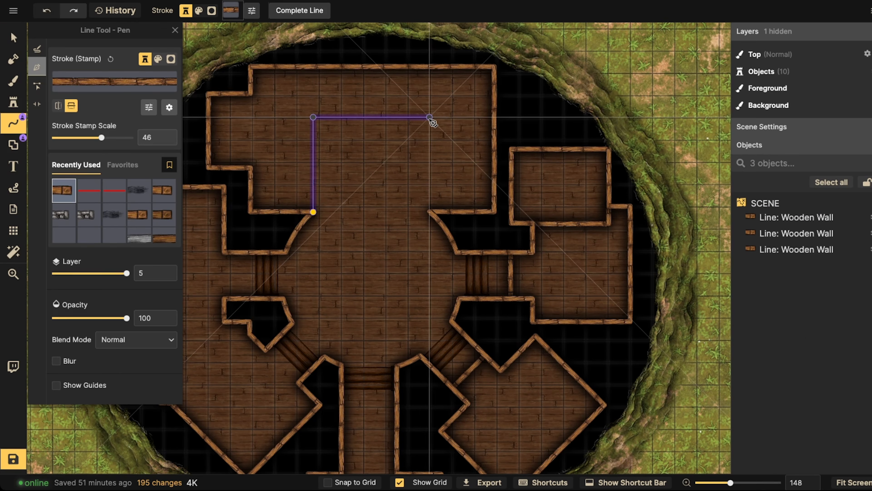
key("Return")
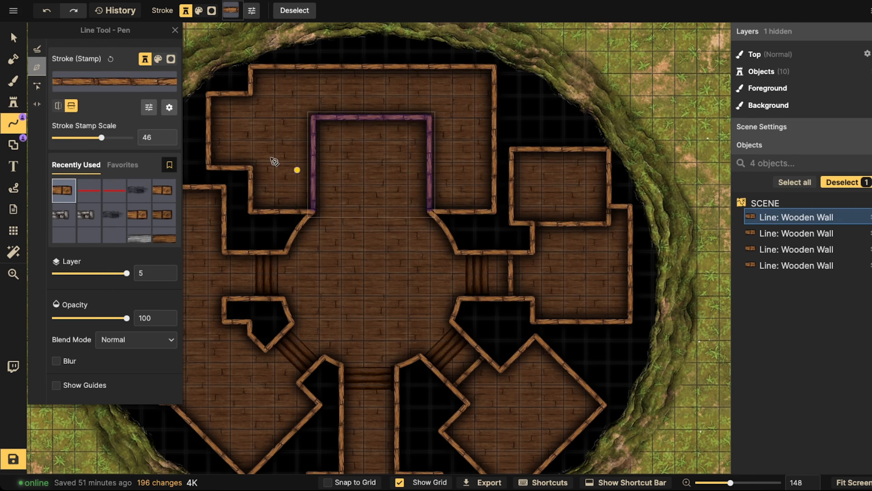
left_click(13, 37)
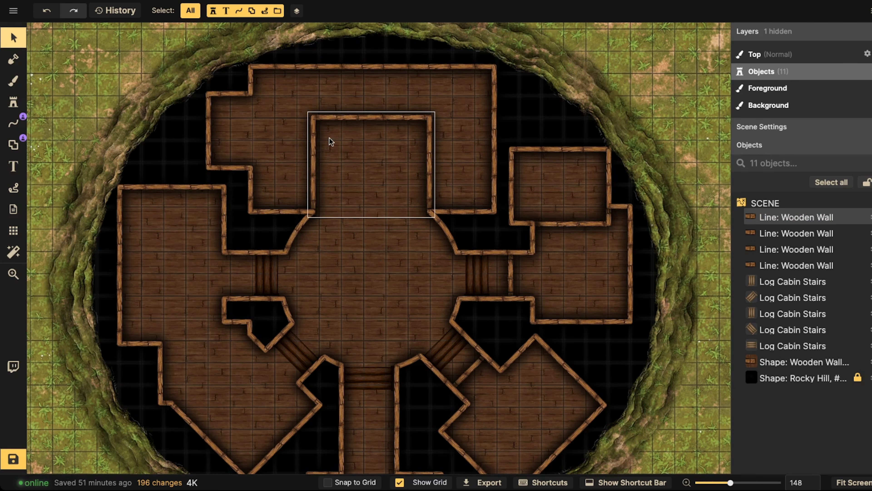
key("Escape")
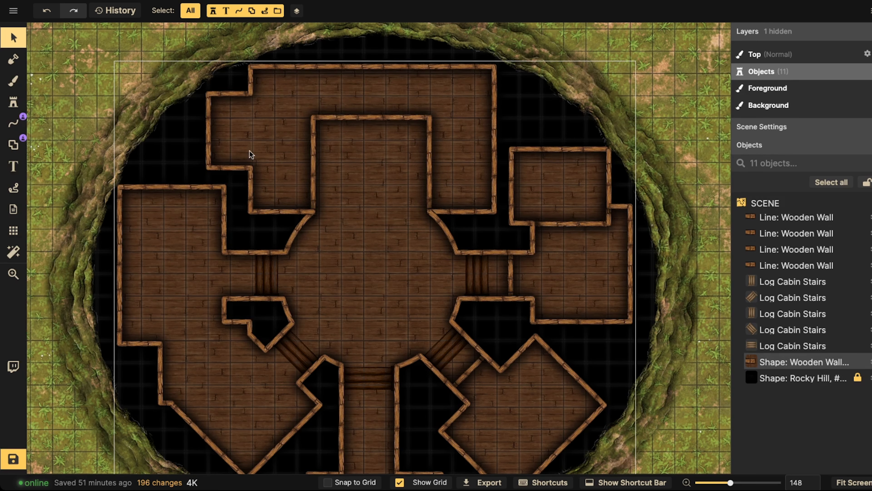
left_click(12, 145)
left_click(38, 161)
left_click(37, 178)
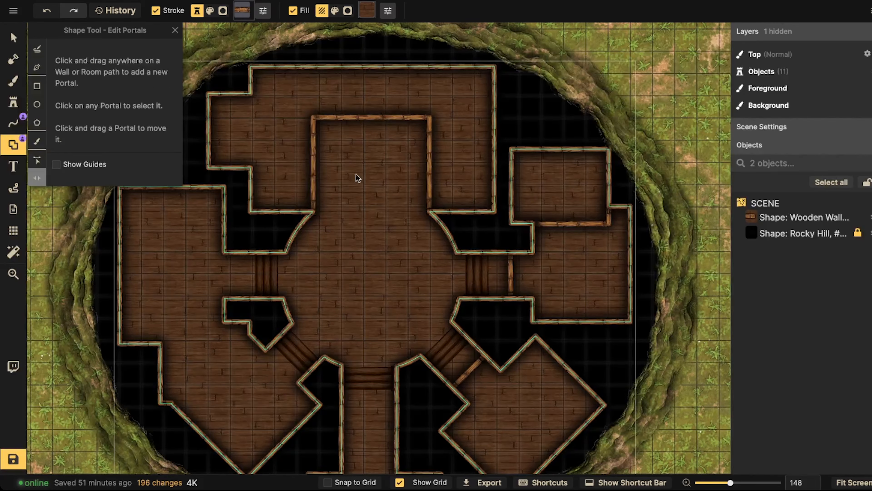
left_click(314, 162)
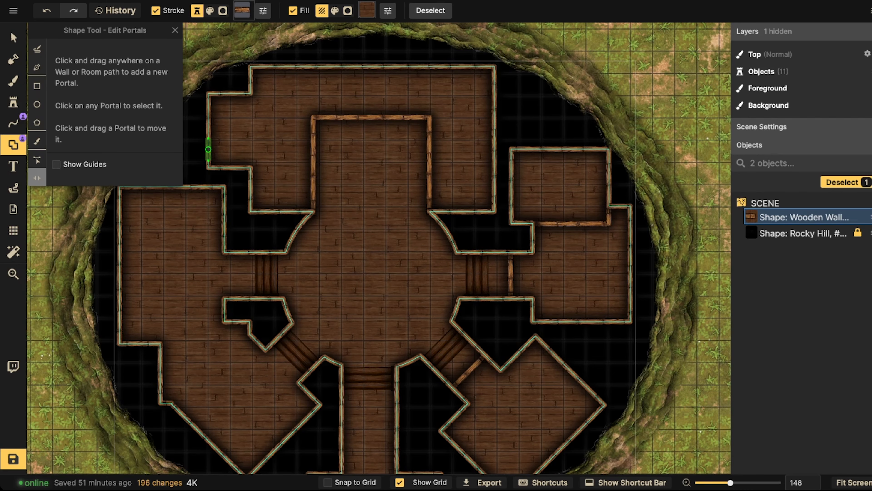
- Add a portal opening to each of the three sides of the north room's inner wooden wall
left_click(12, 123)
left_click(40, 103)
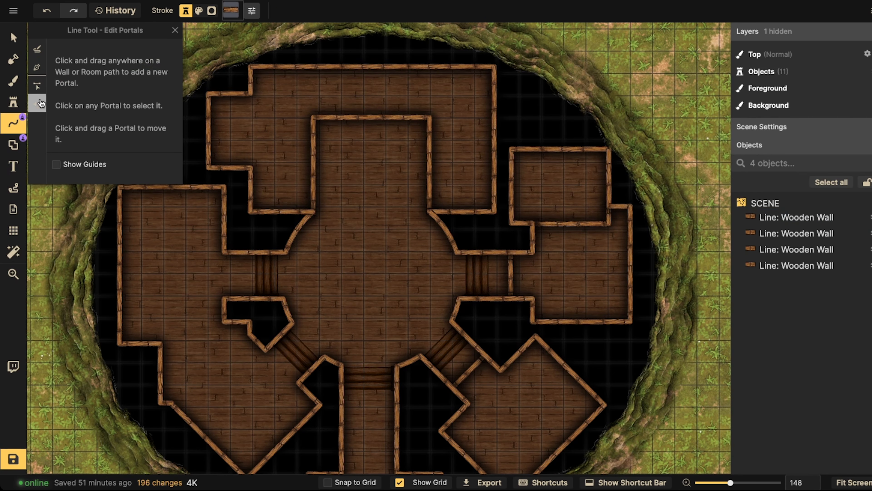
left_click(316, 177)
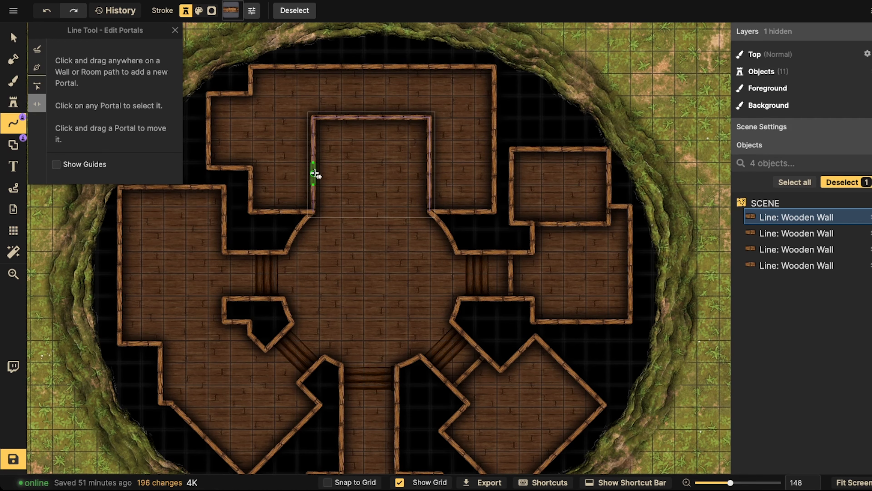
left_click(314, 173)
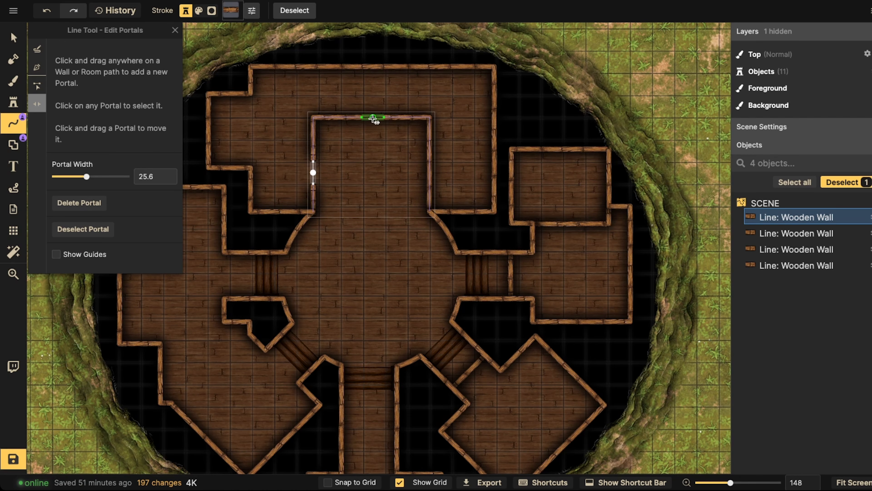
left_click(372, 118)
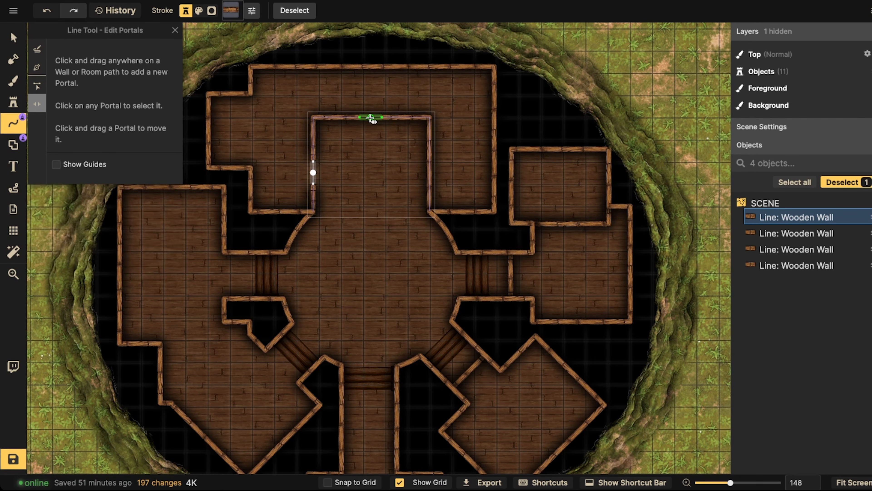
left_click(430, 173)
left_click(200, 134)
scroll(200, 134, "down", 4)
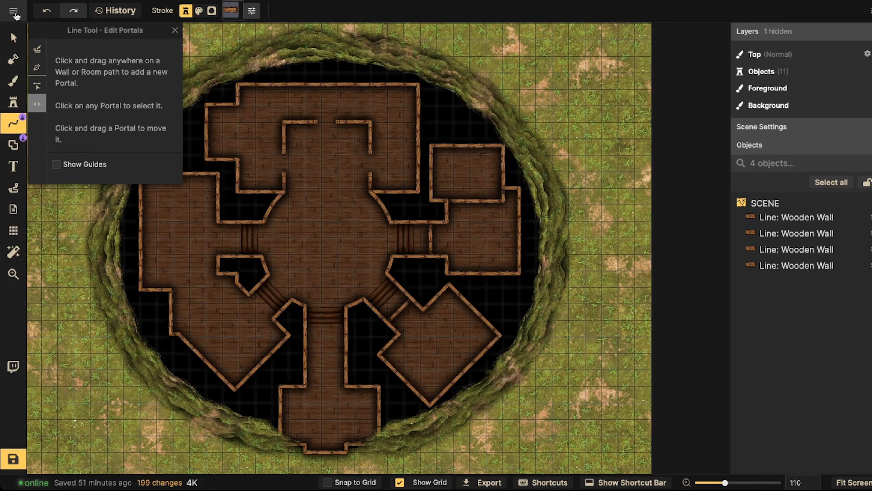
left_click(13, 37)
scroll(239, 223, "down", 2)
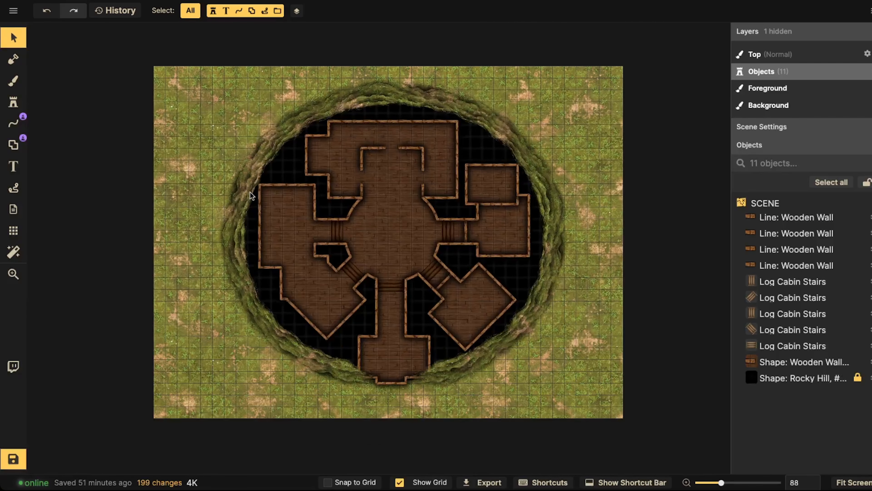
scroll(250, 191, "down", 1)
scroll(213, 206, "down", 1)
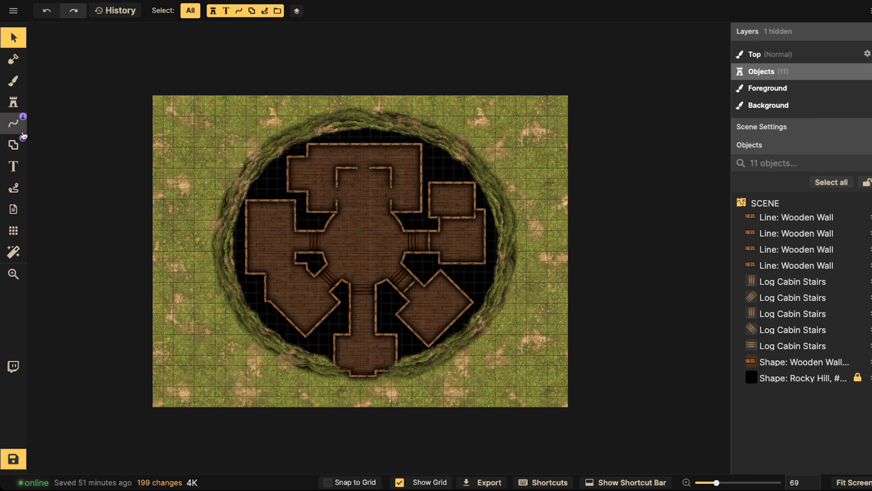
- Set the Pen line to the grey stone wall stamp at scale 47 and start it outside the south entrance room's west wall
left_click(14, 124)
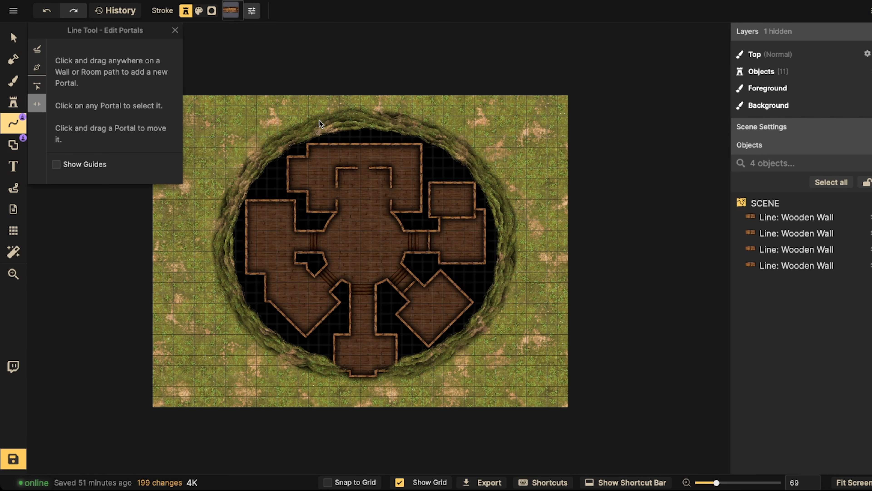
left_click(37, 67)
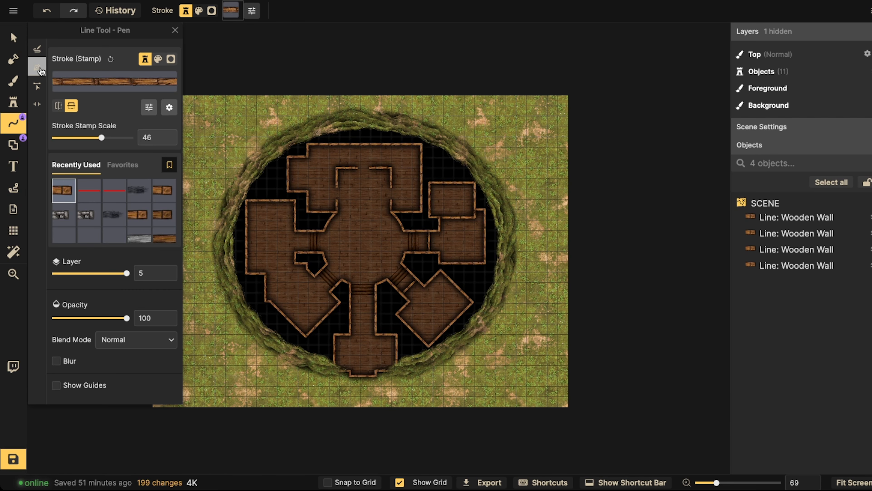
left_click(64, 214)
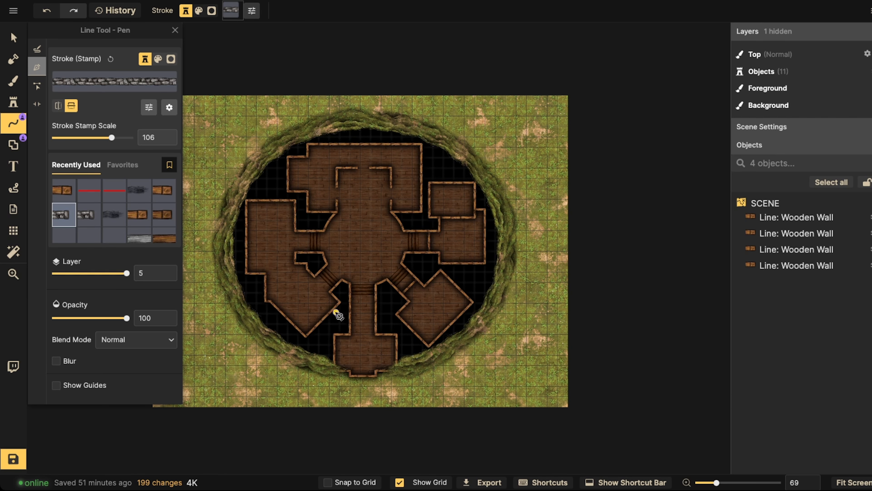
scroll(332, 327, "up", 1)
scroll(331, 342, "up", 5)
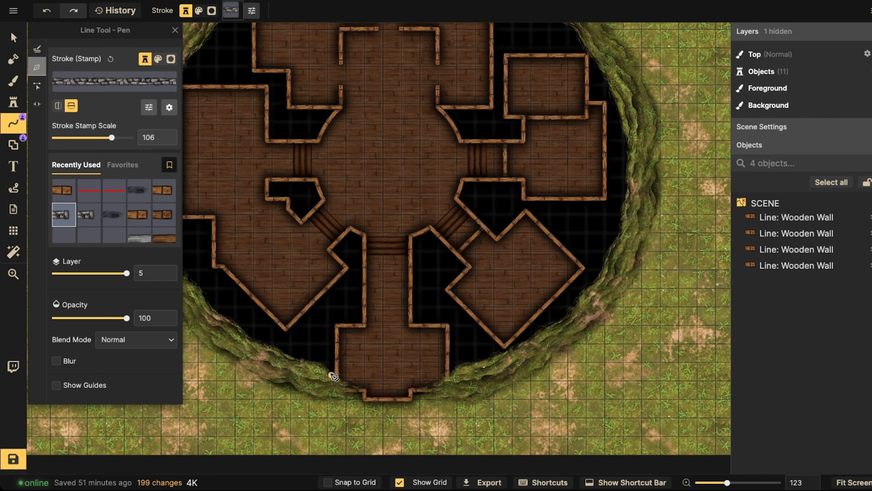
left_click(331, 374)
left_click_drag(112, 137, 101, 138)
- Trace the stone line up outside the entrance room and passage, then around the pointed wall corner beside the southwest stairs
left_click(331, 321)
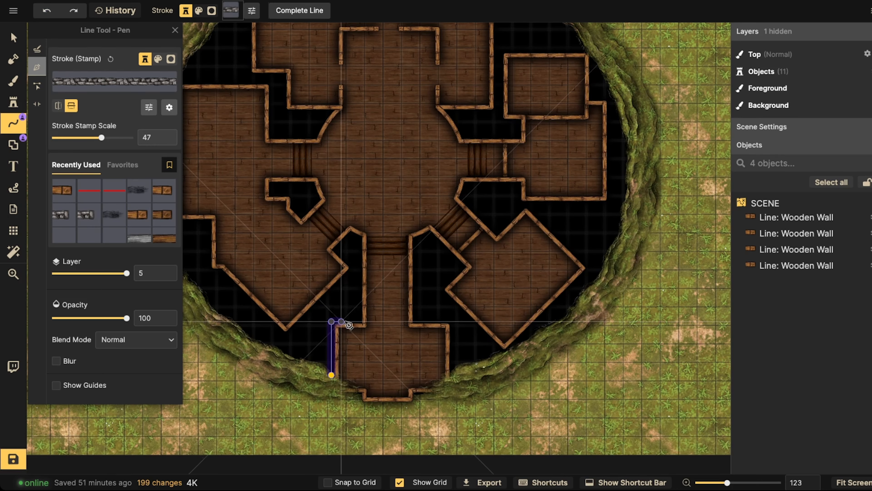
left_click(360, 321)
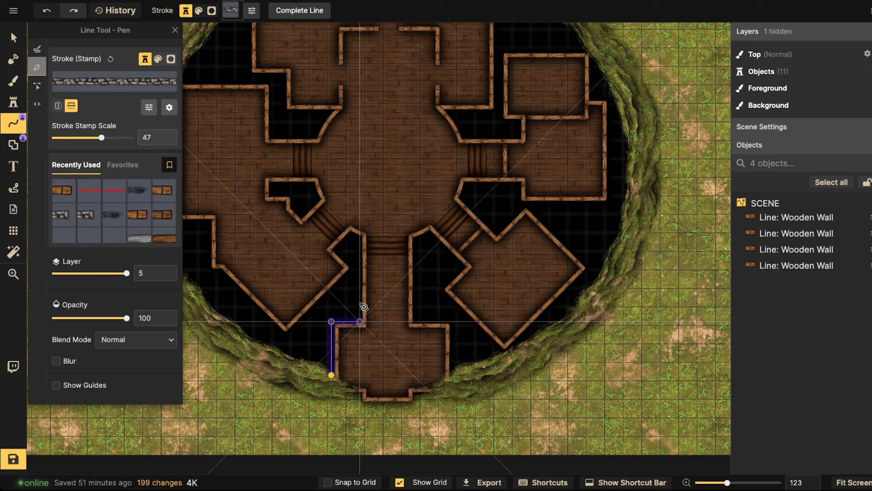
left_click(360, 237)
left_click(352, 233)
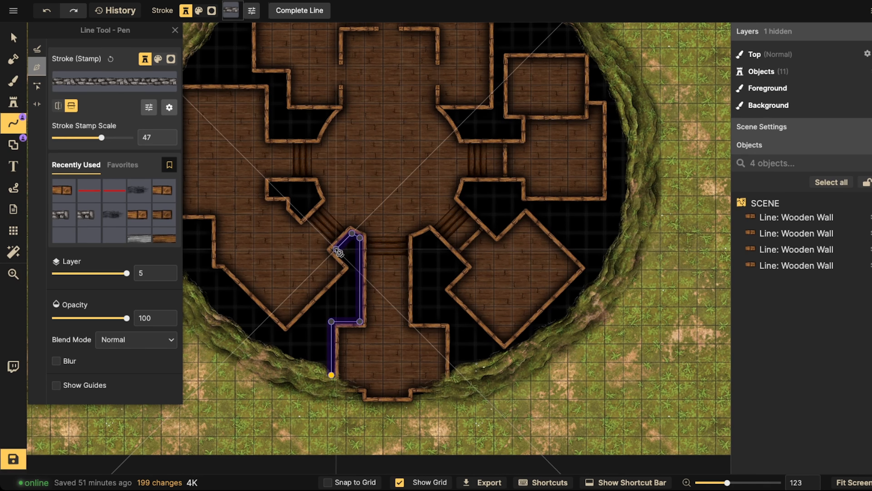
left_click(336, 250)
left_click(354, 267)
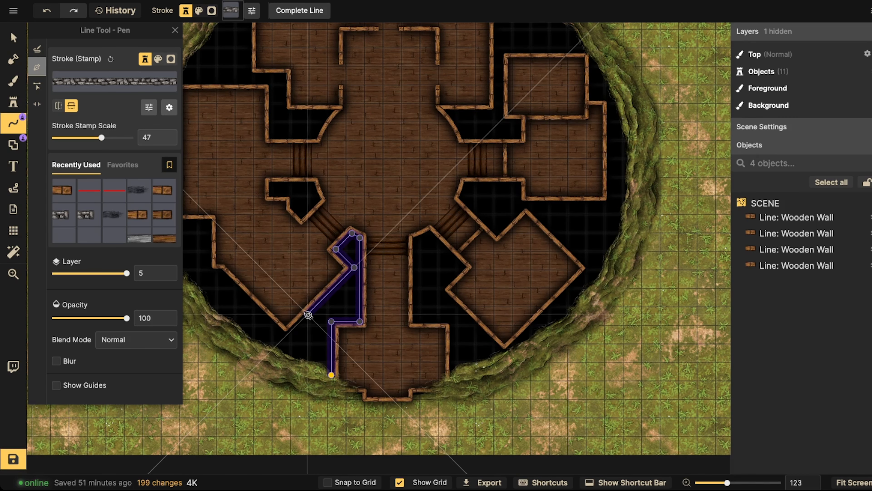
- Continue the stone line around the west room's pointed southern end and up its stepped west side to the northwest corner
left_click(287, 334)
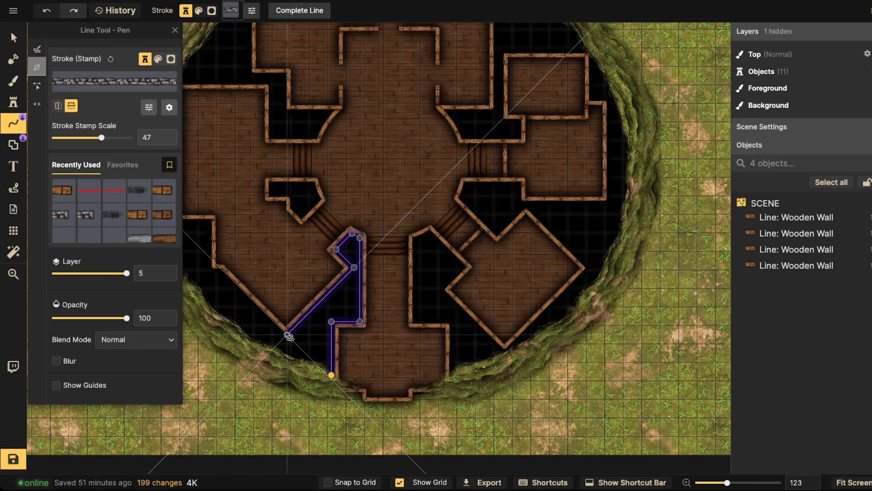
left_click(223, 270)
left_click(209, 270)
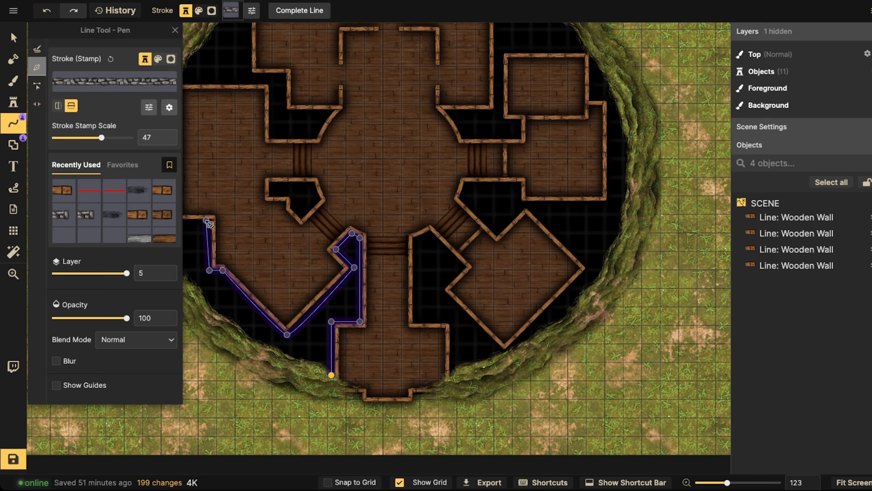
left_click_drag(212, 223, 312, 246)
left_click(309, 245, "shift")
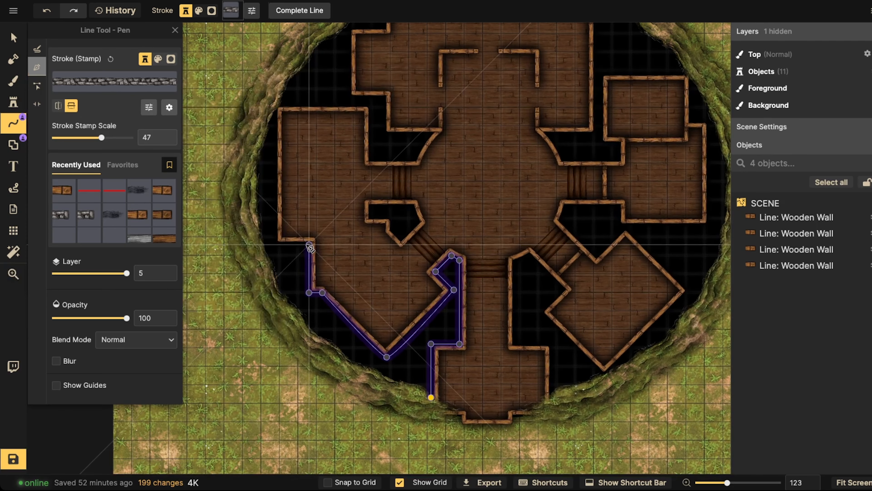
left_click(274, 244)
left_click(274, 103)
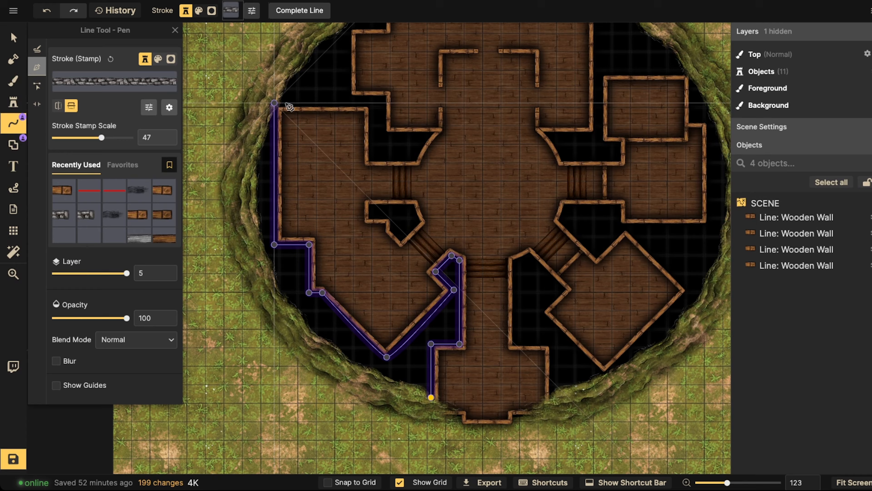
- Trace the stone line along the west room's north wall and around the recess between the west room and the north room
left_click(372, 102)
left_click(371, 159)
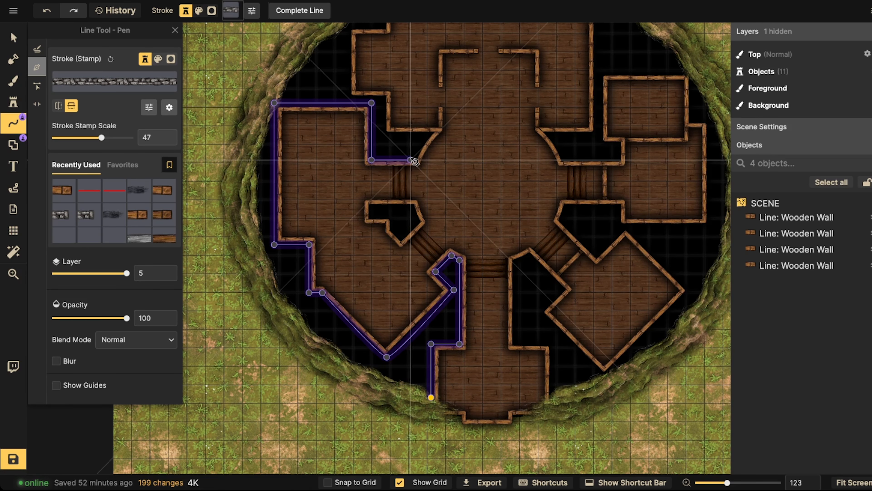
left_click(413, 159)
left_click(421, 147)
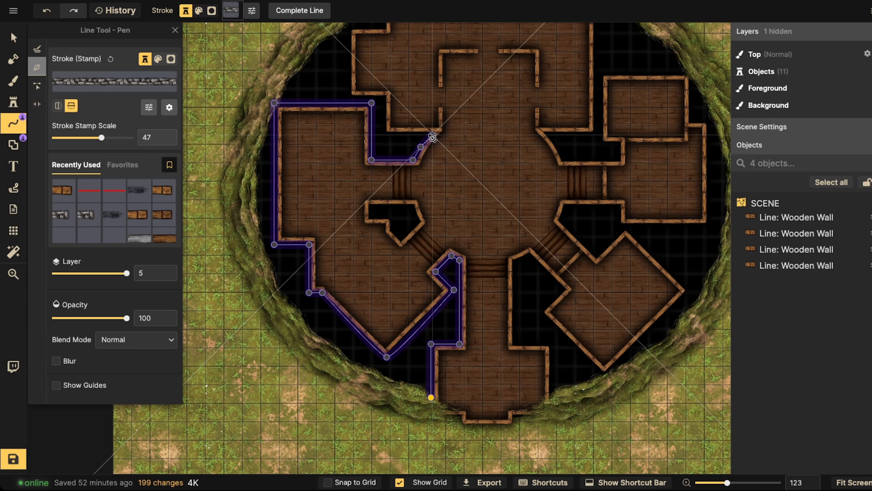
left_click(433, 135)
left_click(383, 134)
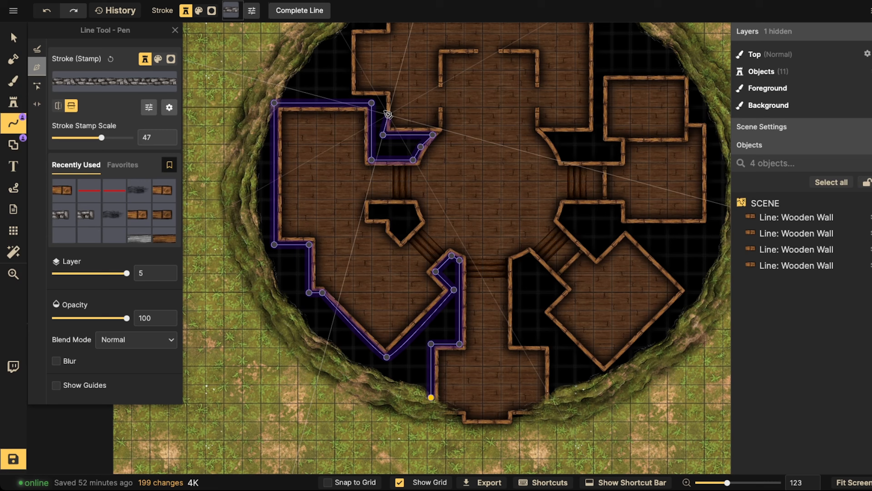
- Trace the stone line up the north room's stepped west side and across its north wall to the northeast corner
left_click(383, 97)
left_click(350, 97)
key("space")
left_click_drag(351, 35, 344, 179)
left_click(345, 169)
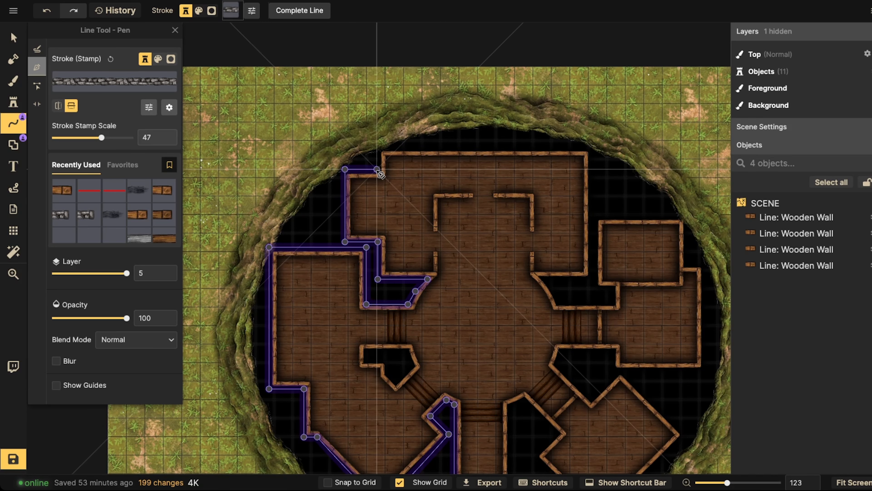
left_click(379, 169)
left_click(379, 146)
key("space")
left_click_drag(607, 149, 420, 137)
left_click(451, 133)
- Run the stone line down the north room's east wall, loop it around the recess above the east stairs, and complete it
left_click(451, 189)
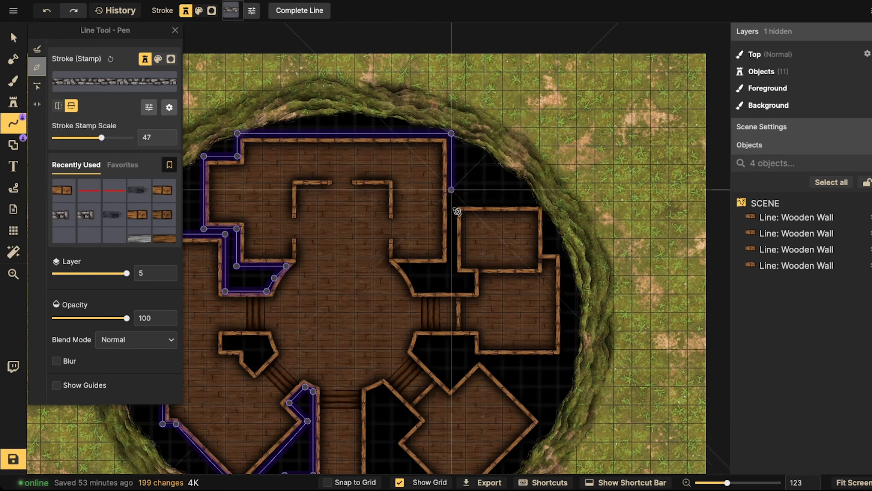
left_click(450, 265)
left_click(412, 265)
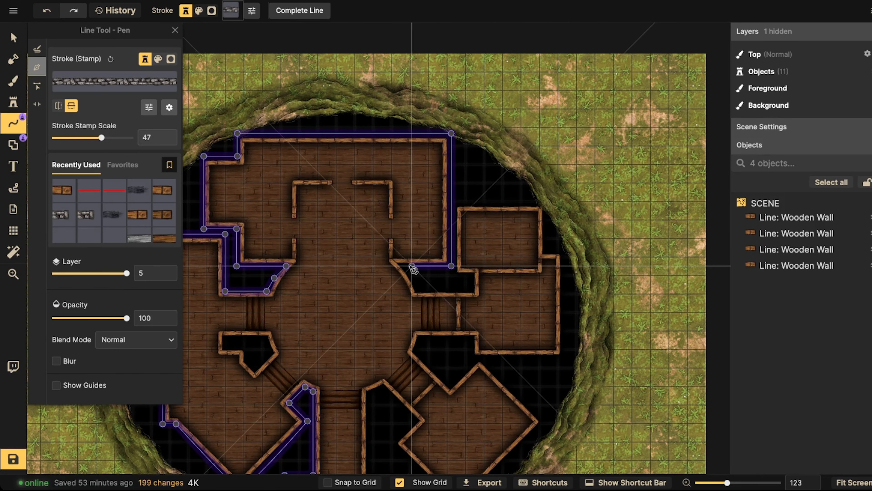
left_click(405, 265)
left_click(414, 275)
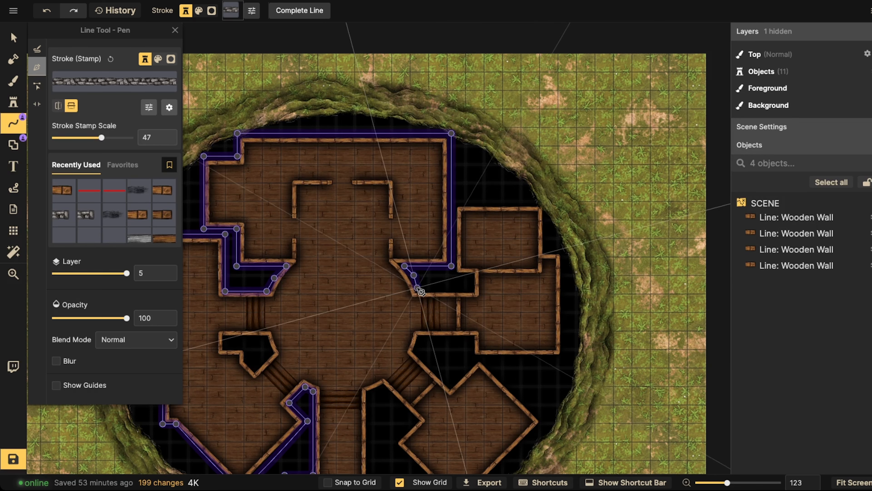
left_click(417, 289)
left_click(469, 288)
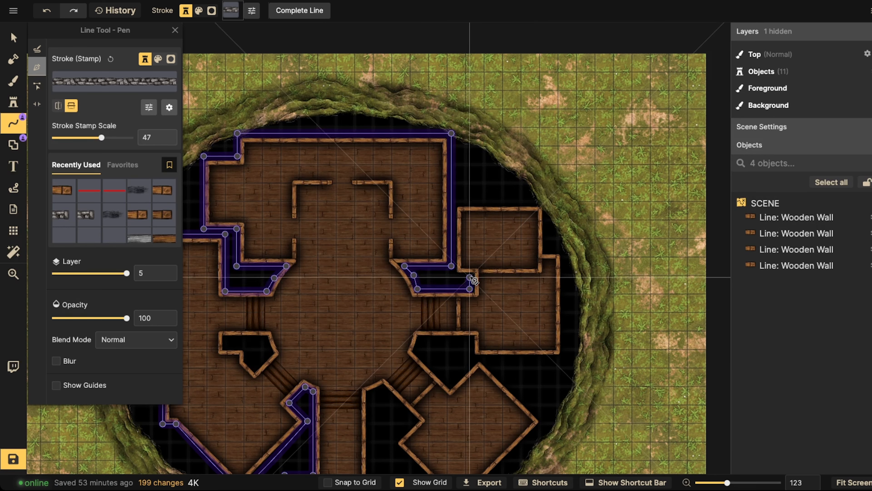
left_click(469, 277)
left_click(452, 276)
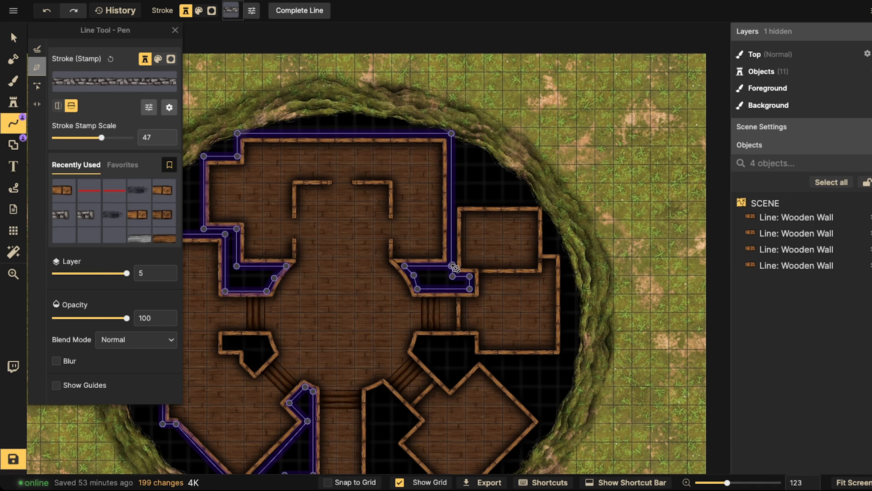
double_click(453, 266)
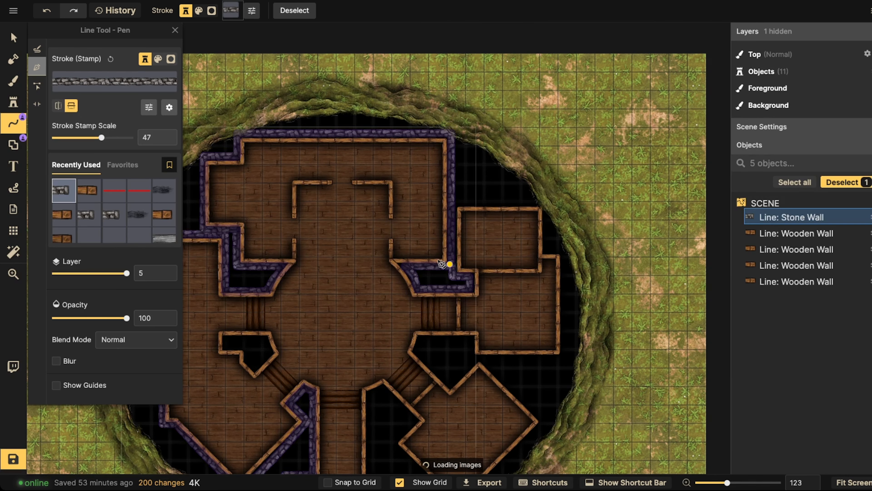
- Start a second stone line at the north room's east wall and trace it around the outside of both east rooms
left_click(456, 202)
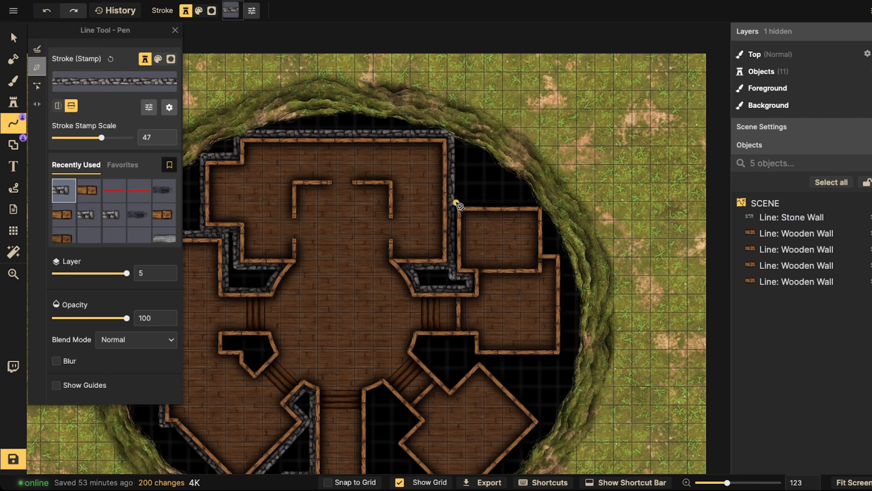
left_click(545, 203)
left_click(545, 251)
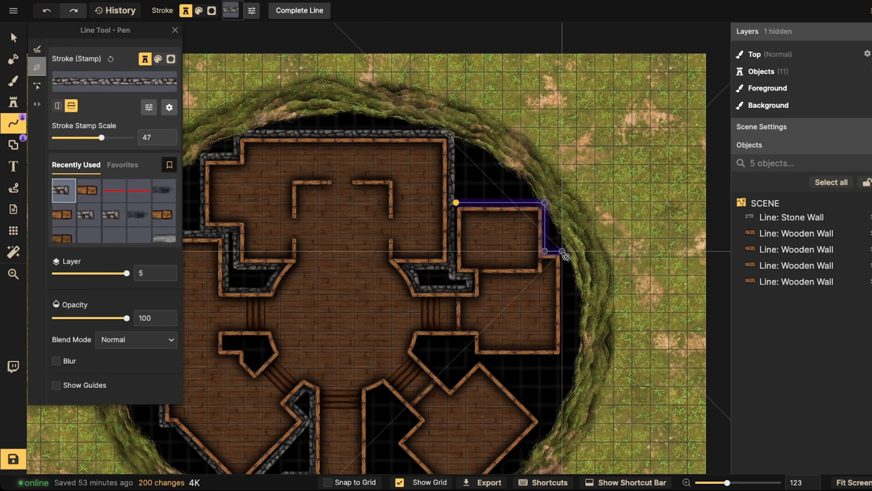
left_click(562, 251)
left_click(562, 357)
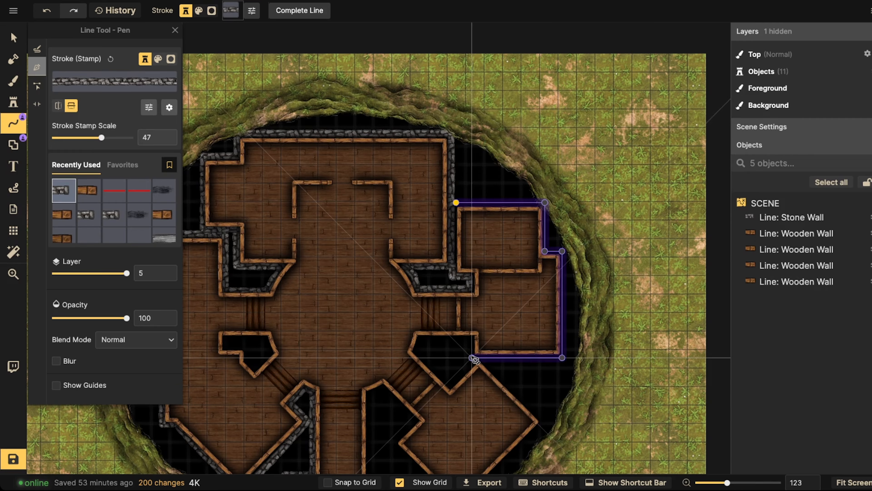
left_click(472, 358)
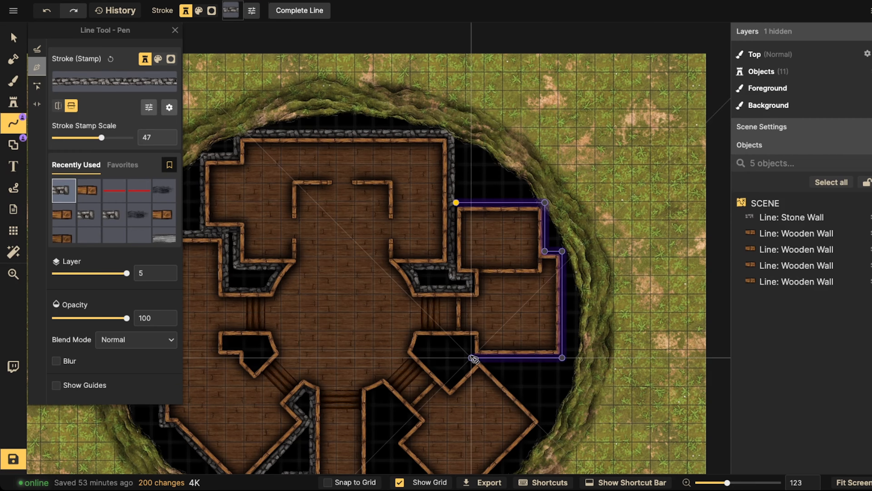
- Trace the second stone line around the inside of the pointed recess between the east stairs and the southeast stairs
left_click(472, 337)
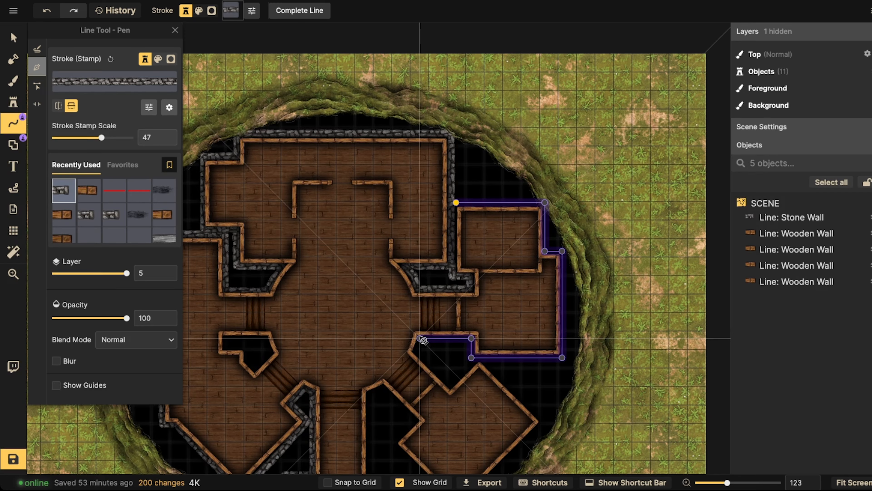
left_click(419, 338)
left_click(417, 348)
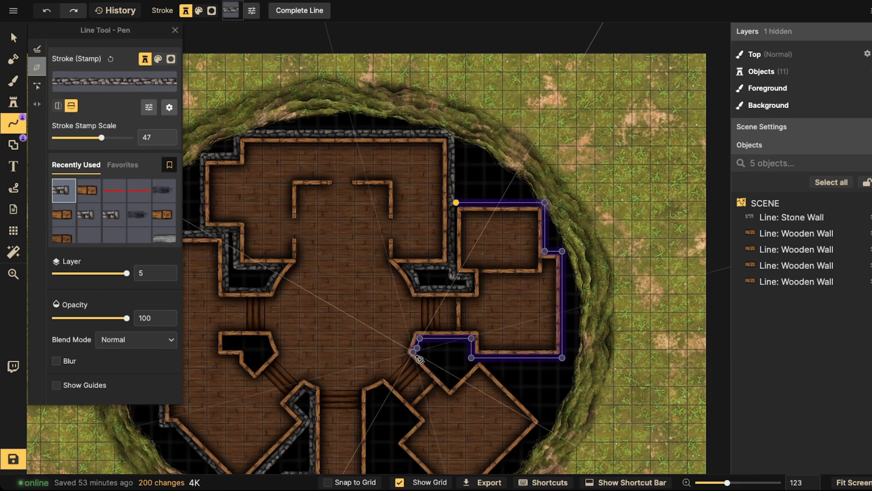
left_click(448, 387)
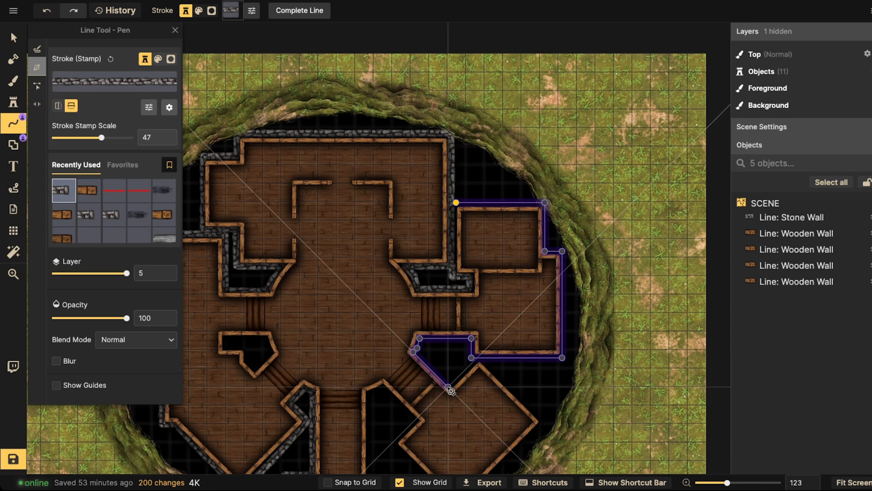
left_click(477, 358)
- Continue the stone line around the outer sides of the diamond-shaped southeast room to the inner notch on its west side
left_click(542, 421)
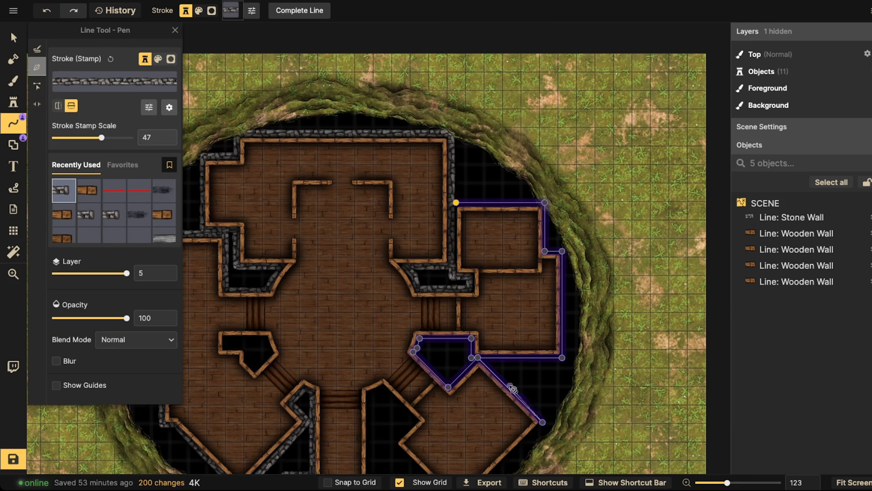
key("space")
left_click_drag(511, 385, 587, 232)
left_click_drag(580, 313, 538, 351)
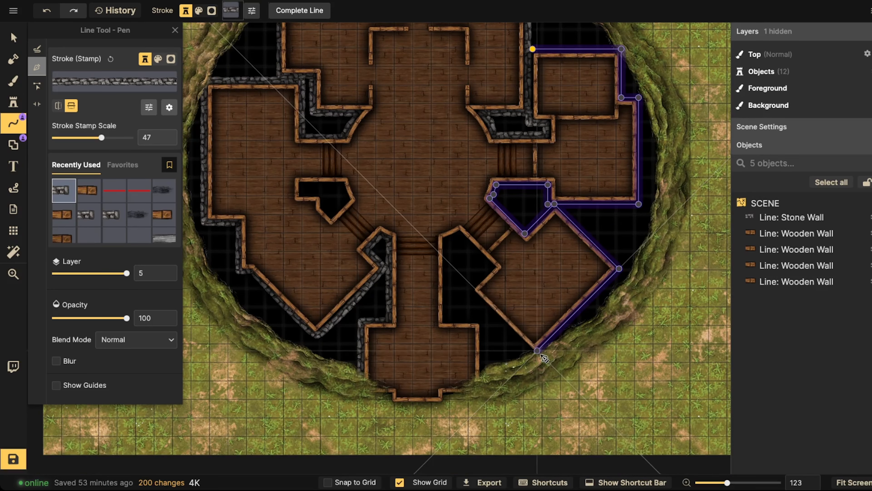
left_click(535, 352)
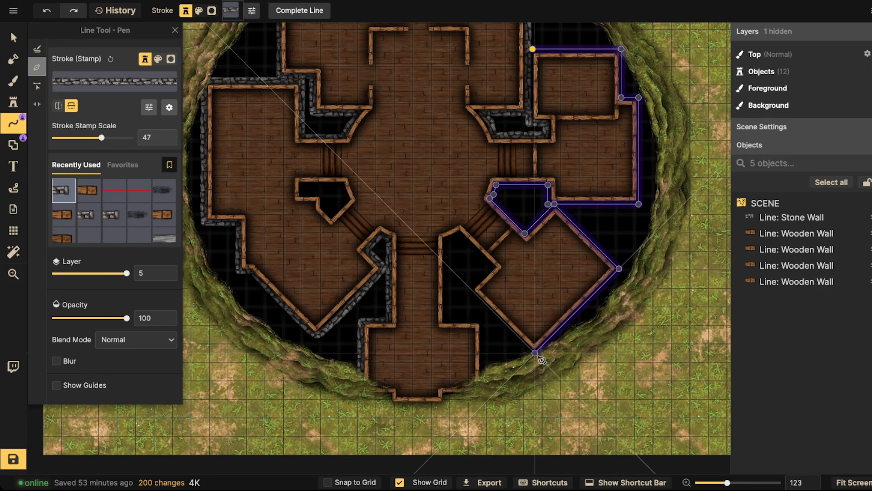
left_click(471, 288)
left_click(493, 266)
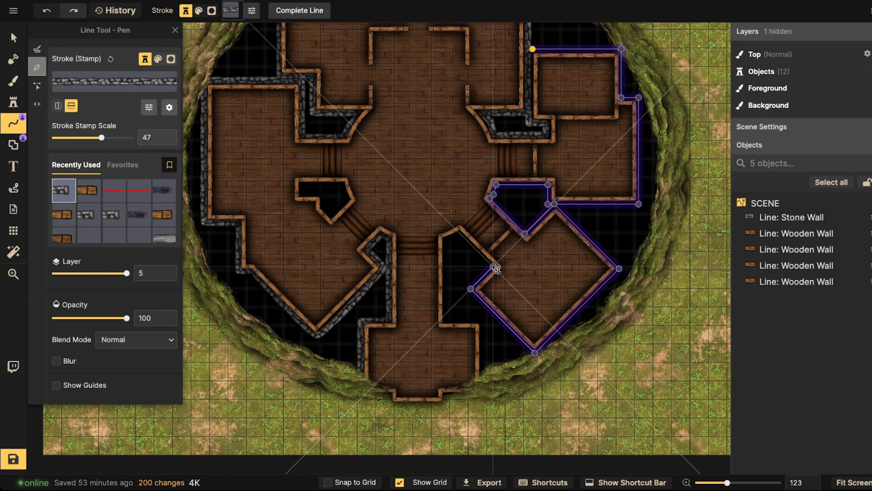
- Trace the stone line around the wall corner east of the south passage, then outside the entrance room's east wall, and complete it
left_click(459, 232)
left_click(447, 238)
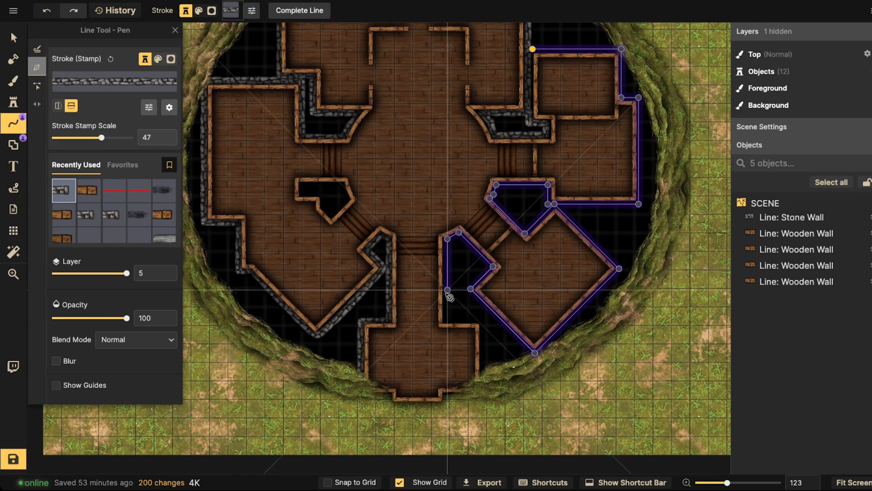
left_click(446, 318)
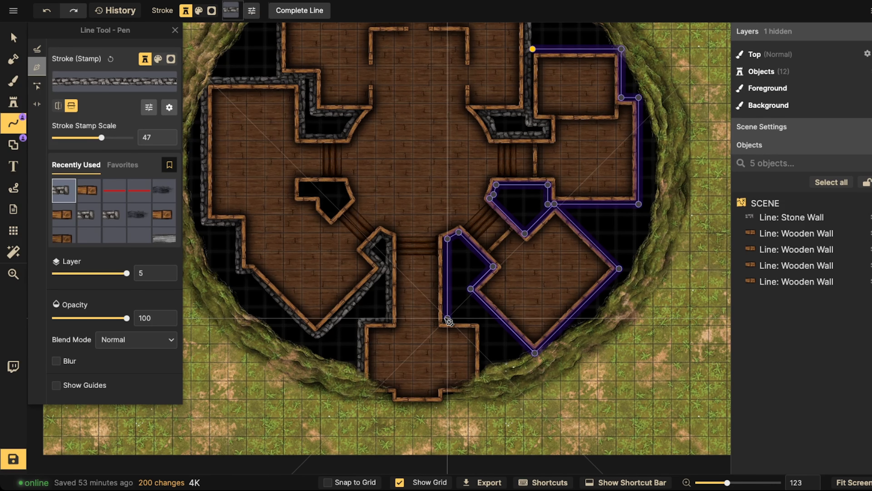
left_click(481, 319)
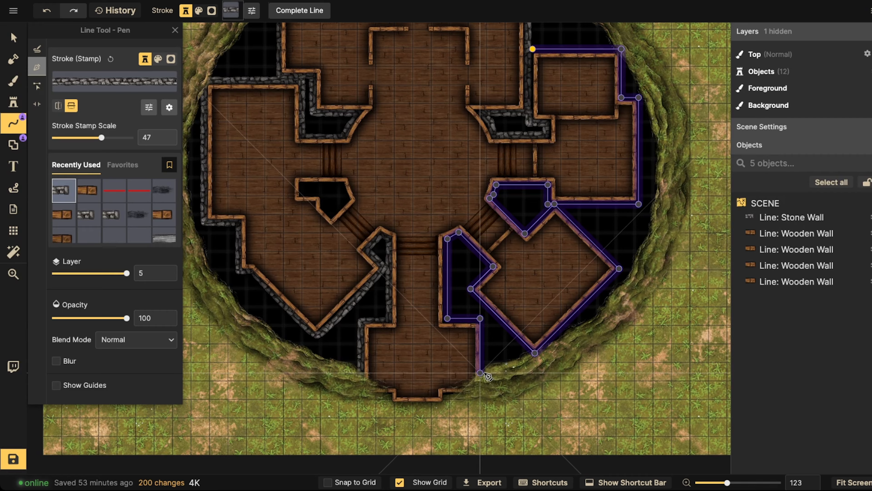
double_click(480, 373)
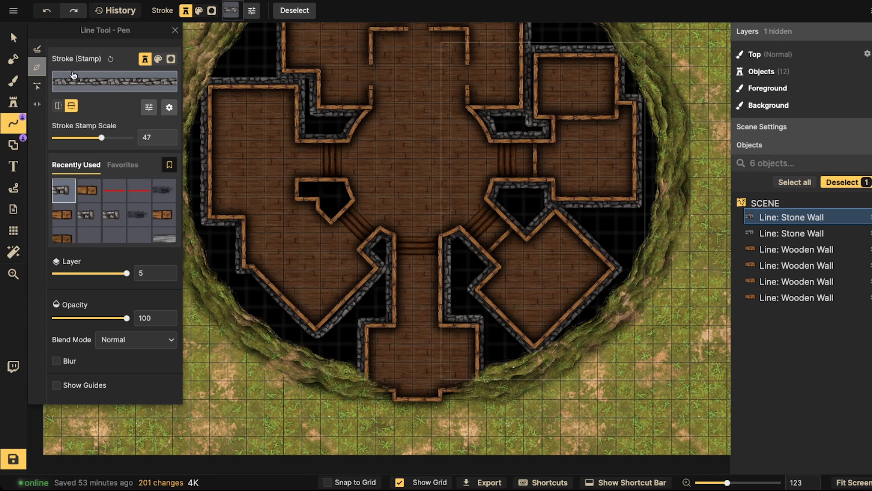
- Duplicate the wooden interior shape with the copy's fill turned off, and align the copy over the original walls
left_click(13, 38)
scroll(366, 227, "down", 4)
left_click(391, 216)
scroll(392, 215, "down", 4)
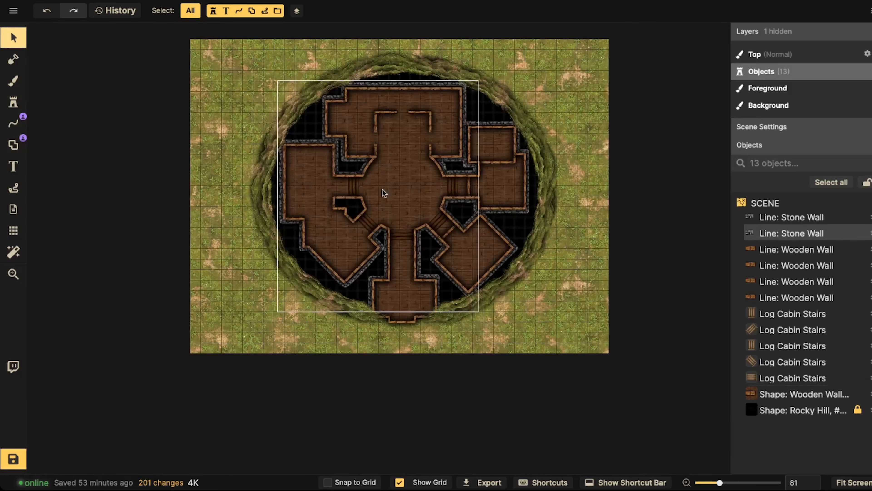
scroll(382, 189, "down", 2)
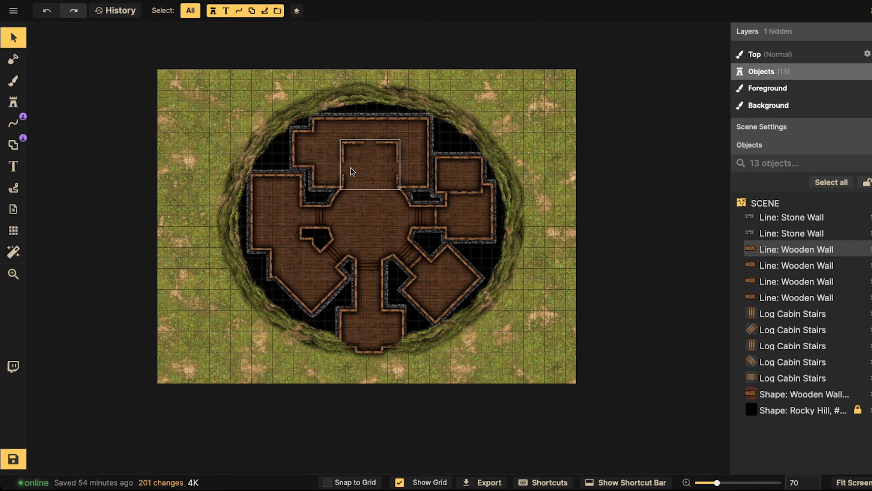
left_click(368, 198)
left_click(401, 215)
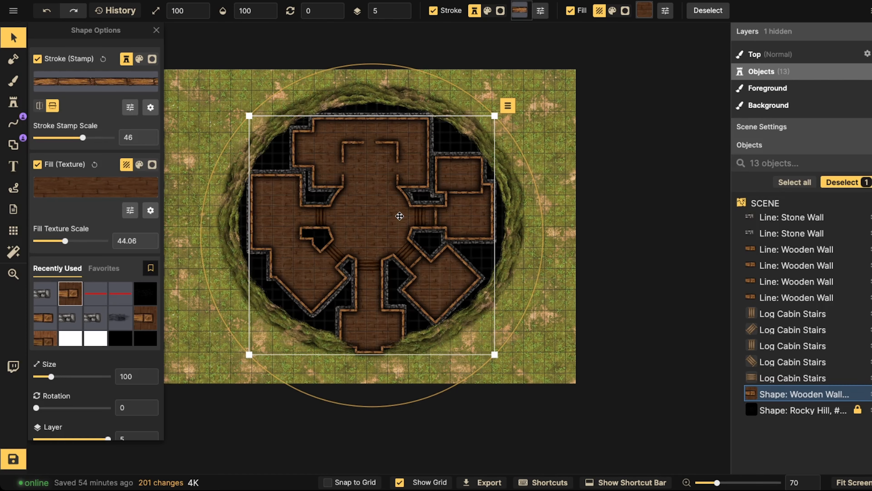
scroll(401, 215, "down", 3)
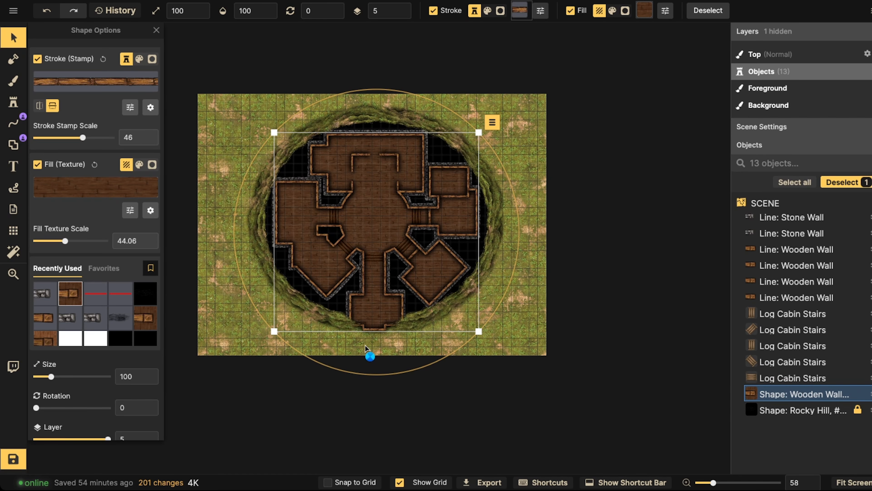
key("ctrl+v")
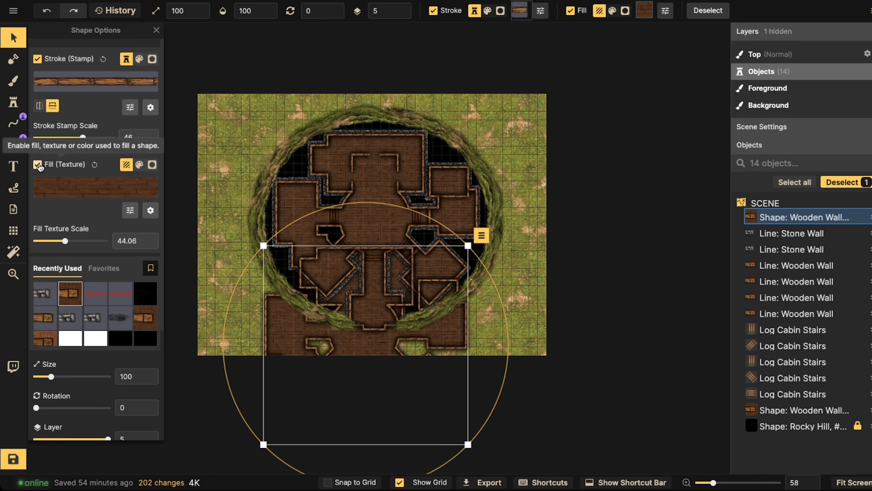
left_click(37, 164)
left_click_drag(319, 292, 328, 212)
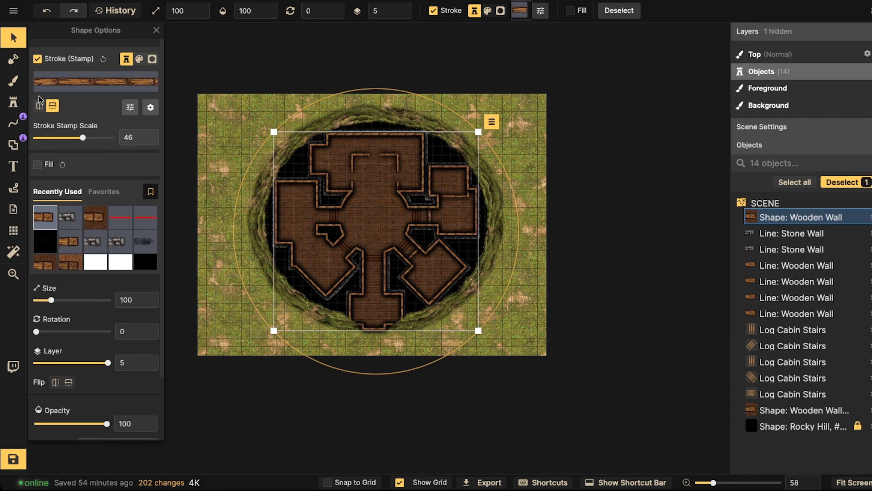
- Give the duplicated interior outline an unflipped stone wall stroke, enlarge it to size 104, and reposition it over the walls
left_click(52, 106)
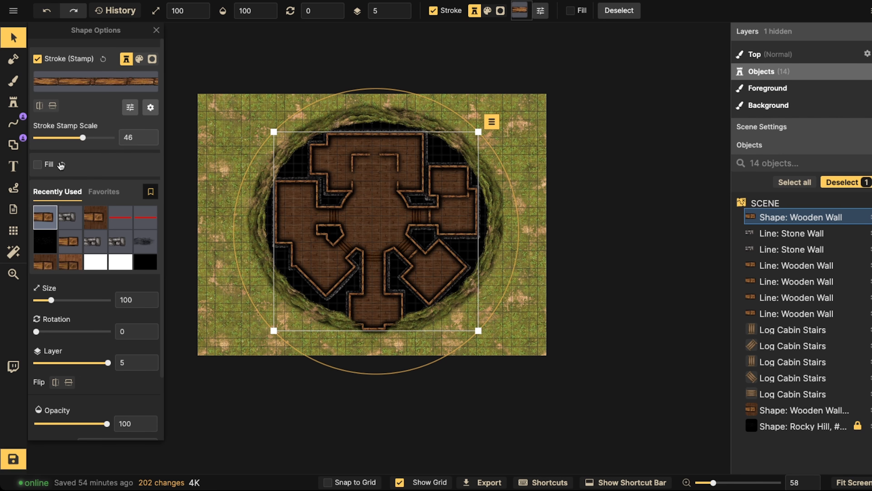
left_click(70, 216)
scroll(360, 210, "up", 5)
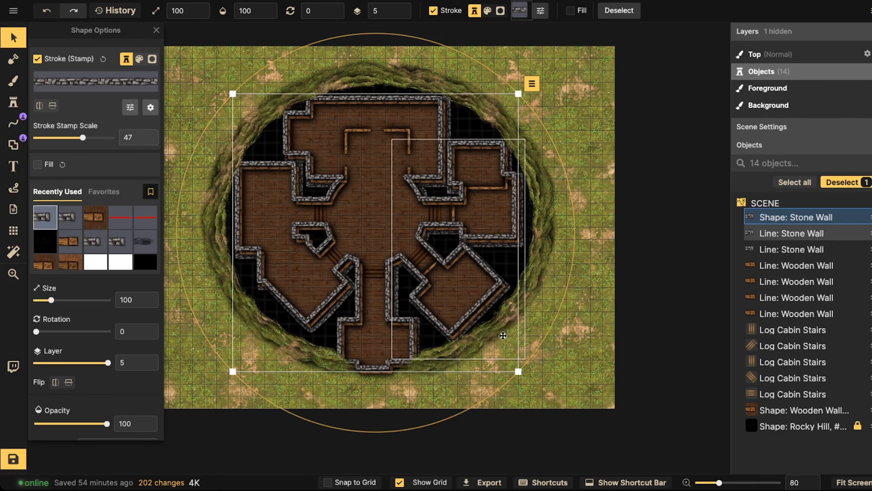
left_click_drag(519, 372, 531, 380)
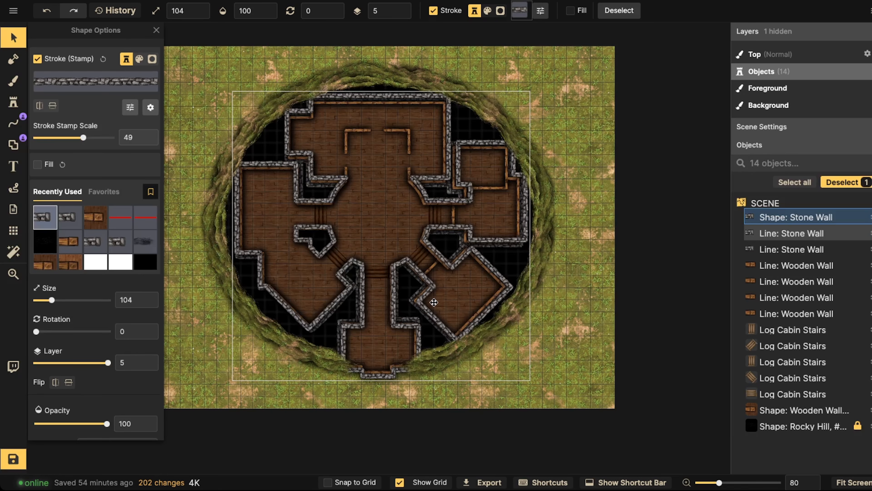
left_click_drag(433, 300, 433, 307)
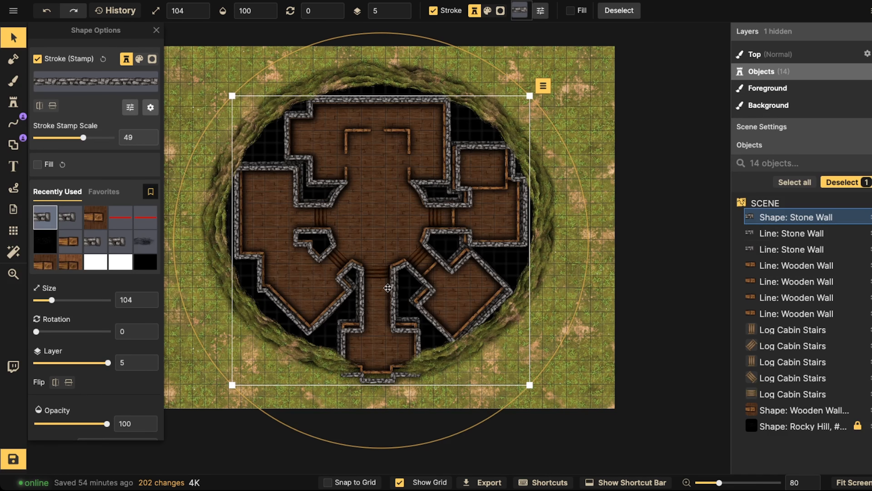
- Set the stone outline's stroke stamp scale to 99, place it on layer 4, and shift it slightly behind the wooden walls
mouse_move(84, 138)
left_mouse_down()
mouse_move(75, 138)
mouse_move(91, 138)
left_mouse_up()
left_click(404, 15)
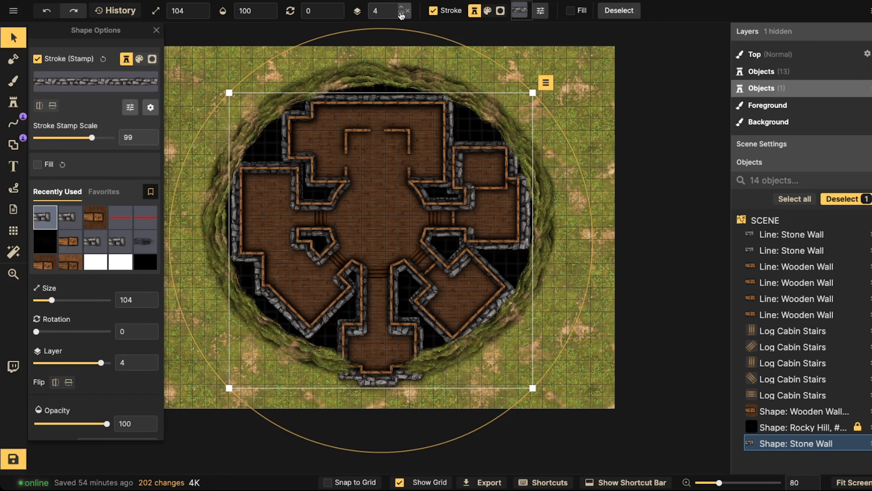
left_click_drag(395, 155, 392, 153)
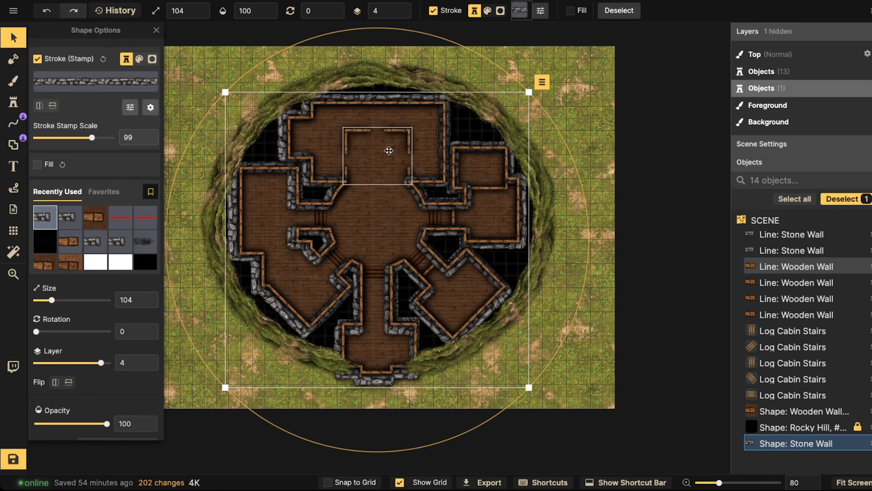
- Delete the duplicated stone outline shape, keeping the traced stone wall lines, and save the map
key("Delete")
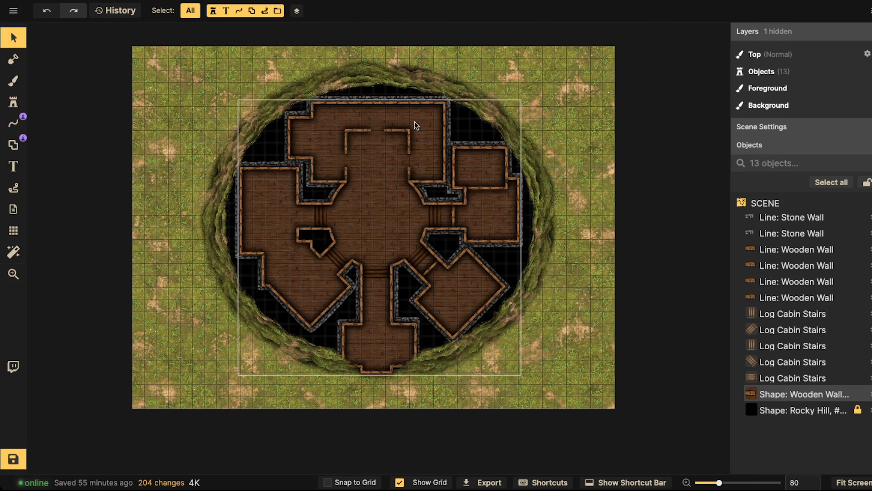
key("Escape")
scroll(473, 46, "down", 2)
scroll(186, 124, "down", 3)
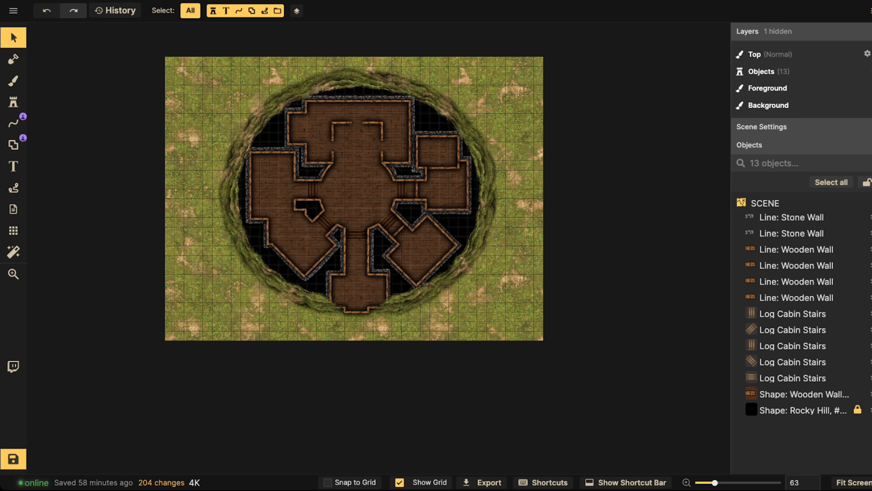
scroll(363, 161, "down", 2)
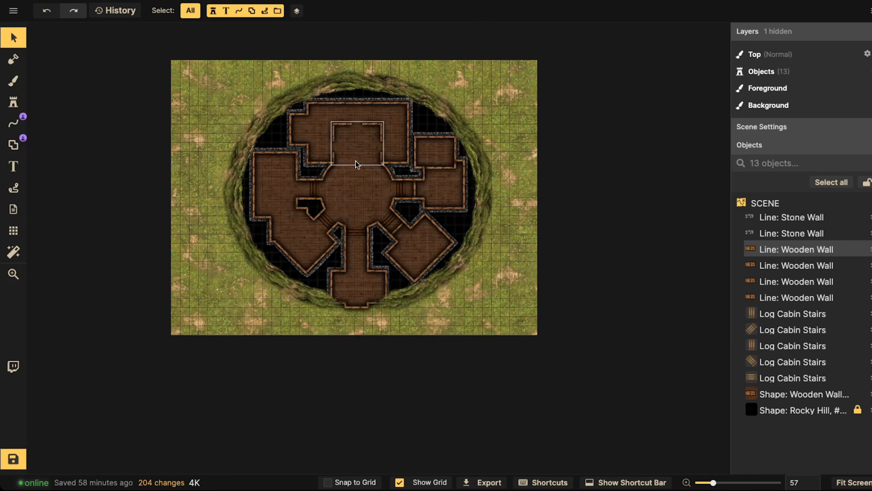
scroll(356, 161, "up", 4)
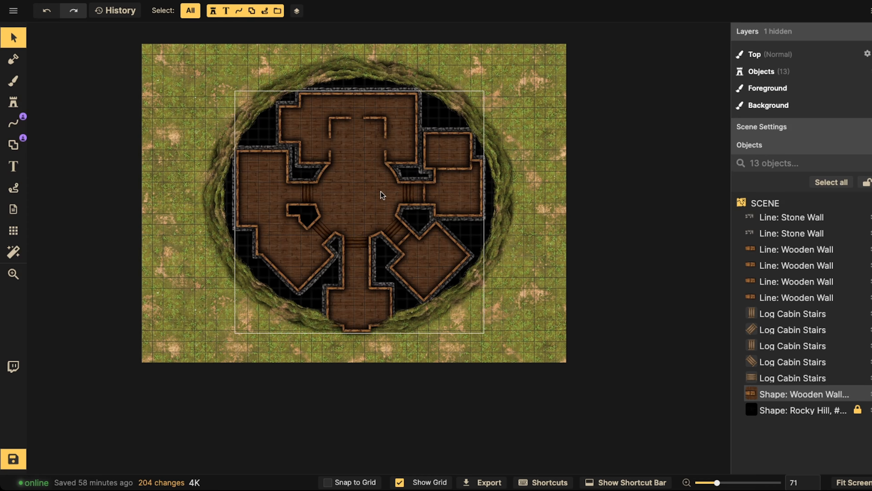
left_click(381, 148)
scroll(336, 173, "down", 1)
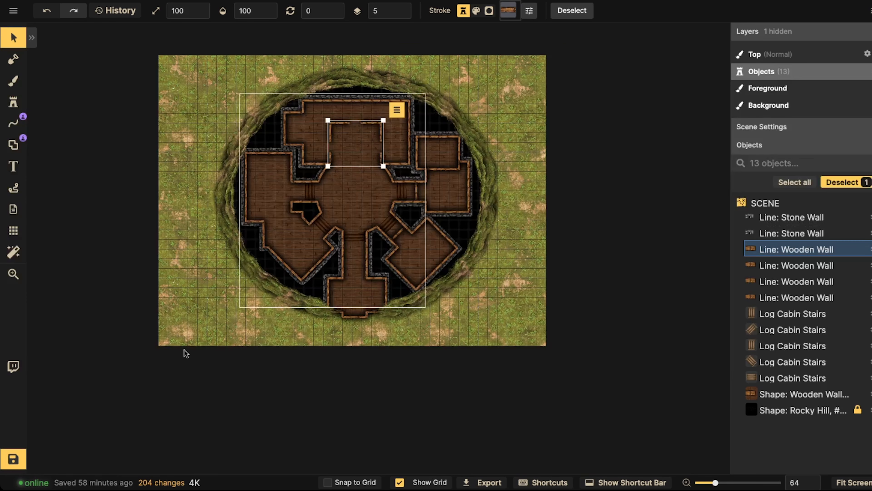
left_click(13, 459)
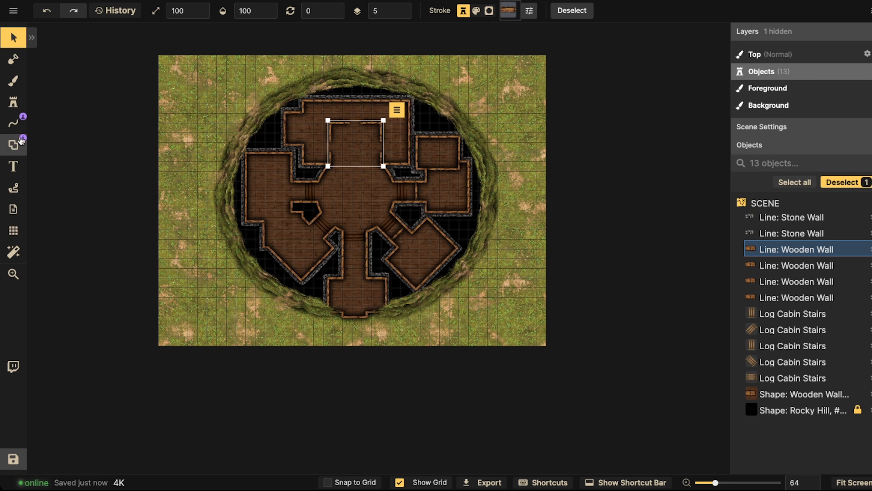
- Draw a small square preview with the rectangle Shape tool on the grass southwest of the pit
left_click(13, 143)
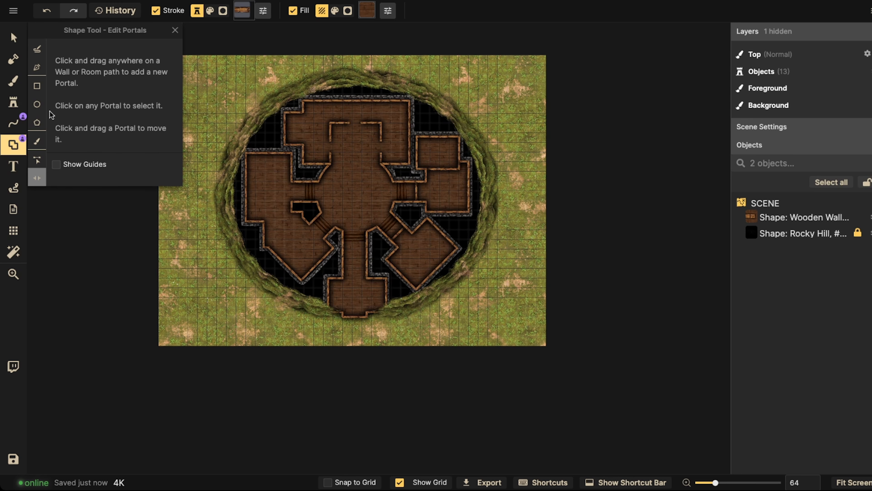
left_click(37, 86)
scroll(189, 265, "up", 2)
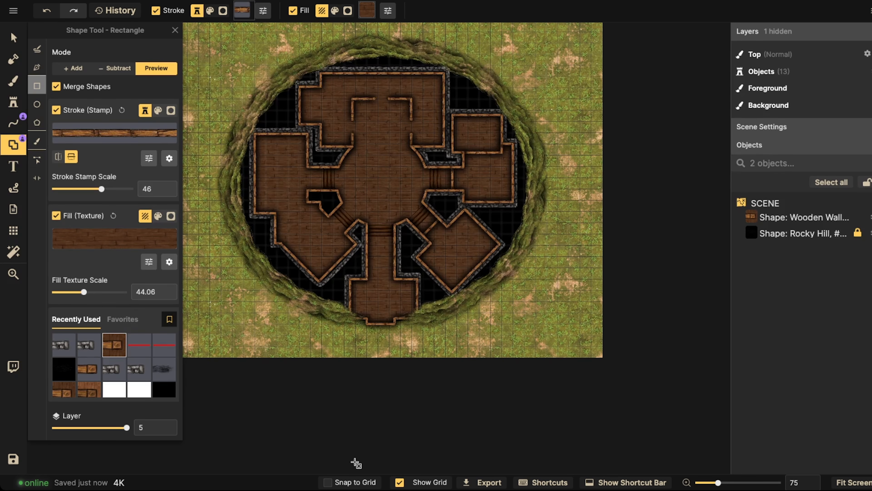
scroll(336, 299, "up", 3)
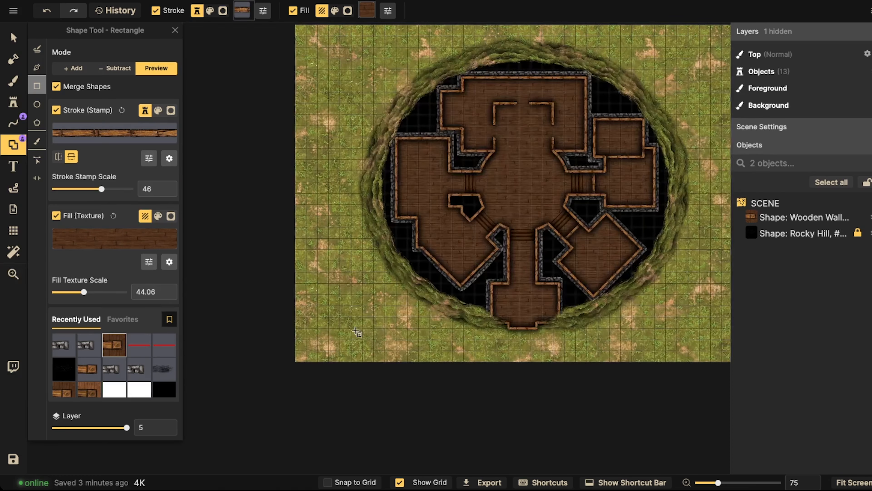
left_click_drag(336, 300, 324, 230)
left_click_drag(319, 281, 386, 325)
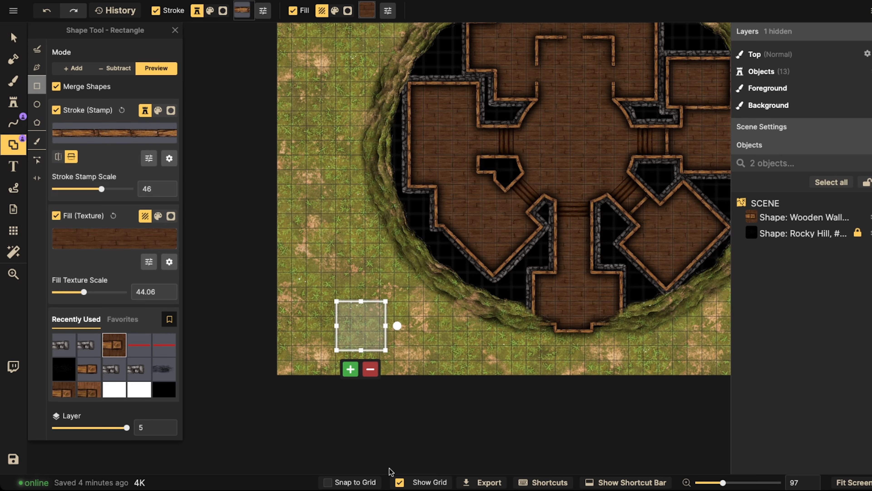
- Examine the keyboard shortcuts list for the global commands and the select, mask, brush, stamp and text tools
left_click(546, 483)
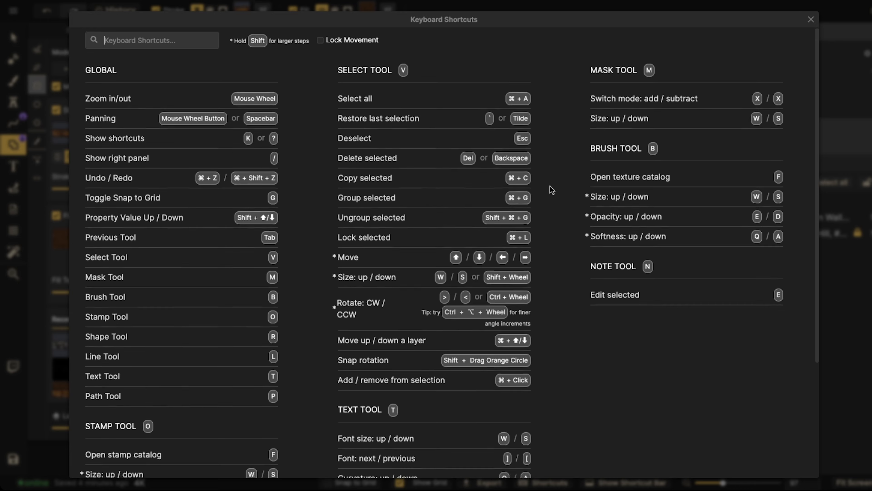
scroll(553, 144, "down", 5)
scroll(144, 300, "up", 5)
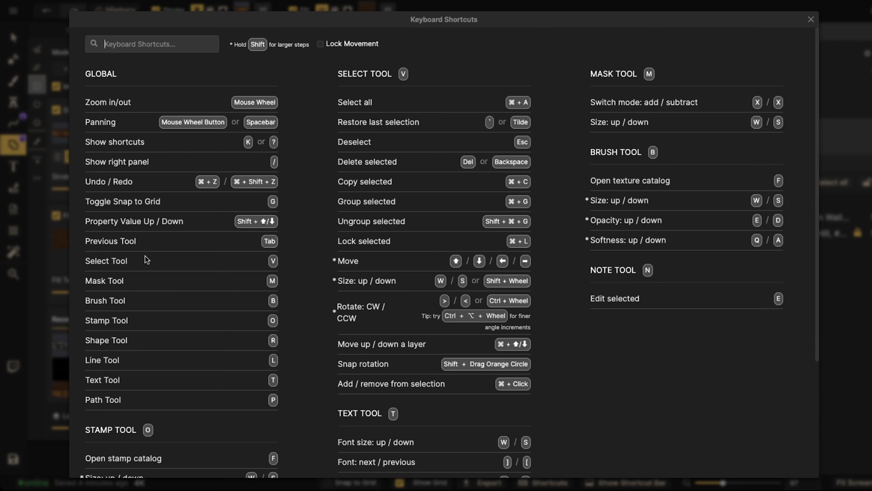
scroll(240, 206, "down", 1)
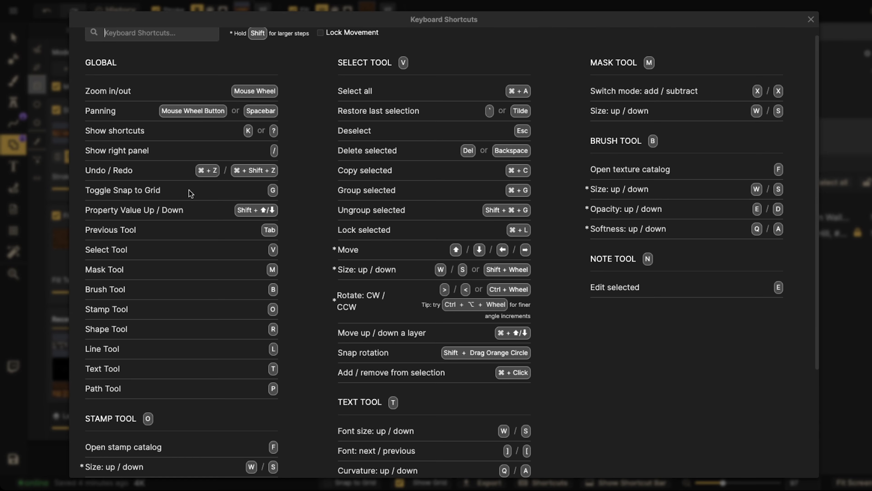
scroll(306, 165, "down", 1)
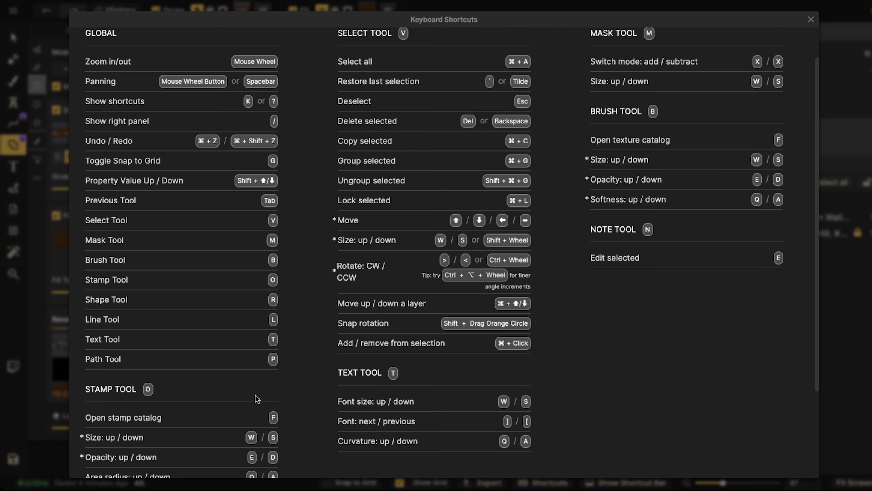
scroll(227, 274, "down", 3)
scroll(230, 274, "up", 3)
scroll(230, 274, "up", 1)
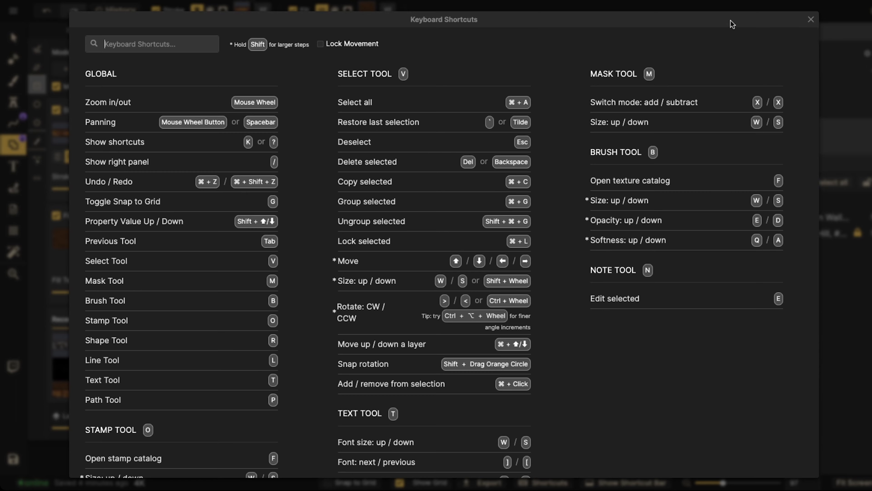
left_click(811, 19)
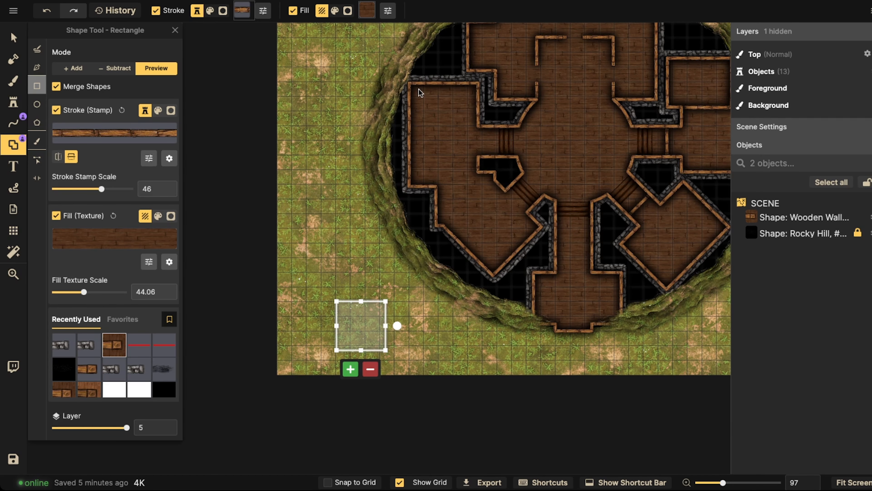
scroll(399, 105, "down", 1)
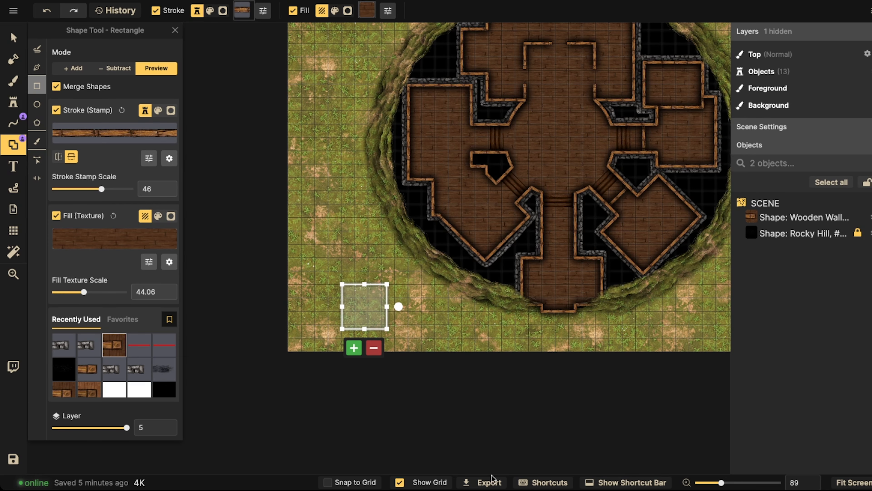
left_click(525, 483)
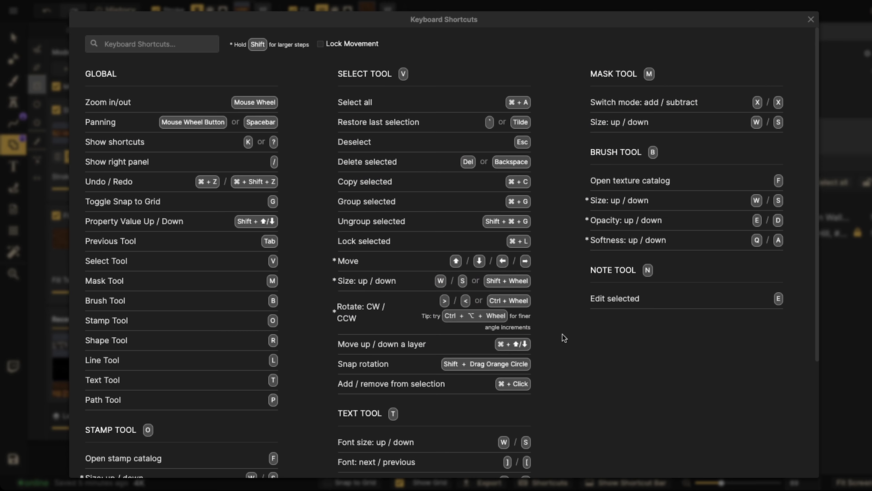
key("Escape")
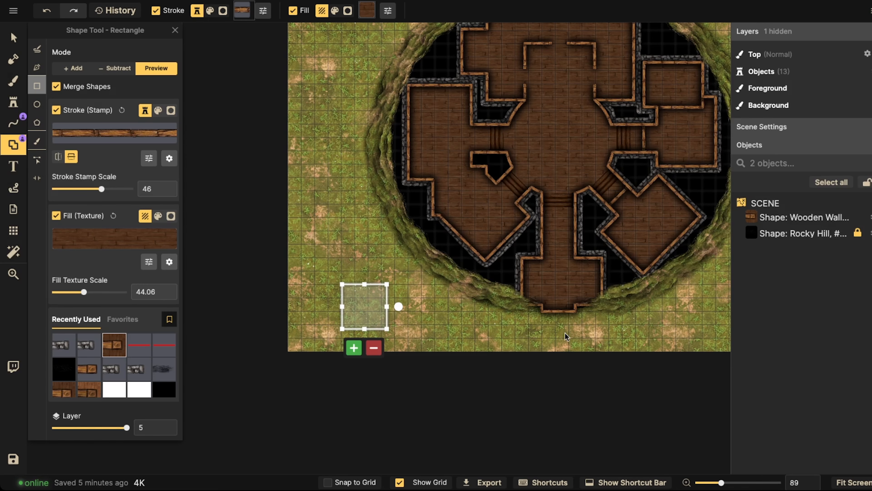
- Discard the square preview on the grass southwest of the pit
left_click(312, 207)
scroll(357, 151, "down", 3)
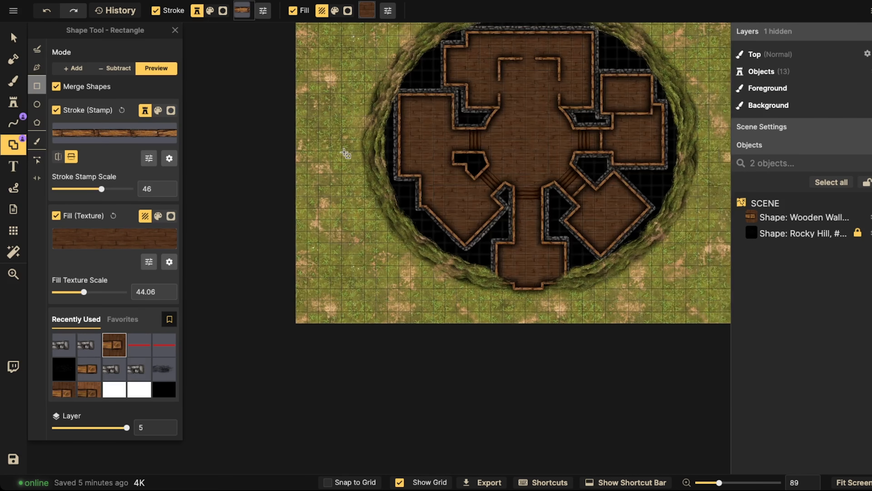
left_click_drag(488, 150, 409, 244)
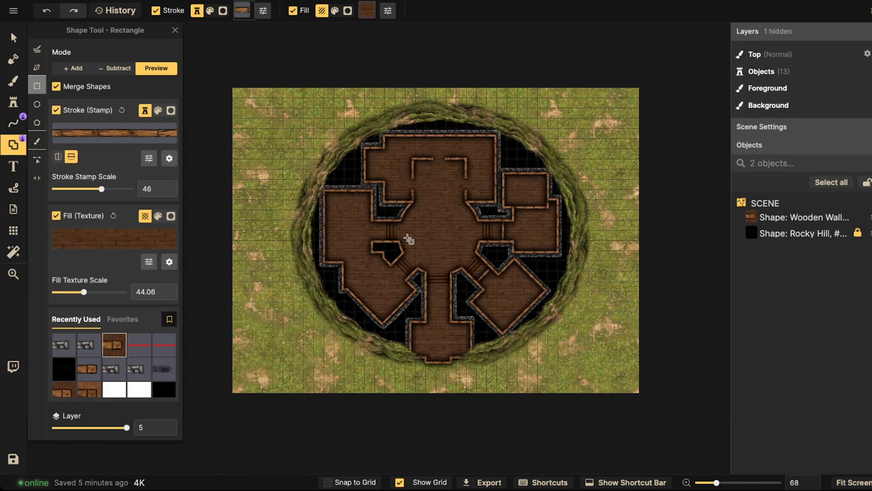